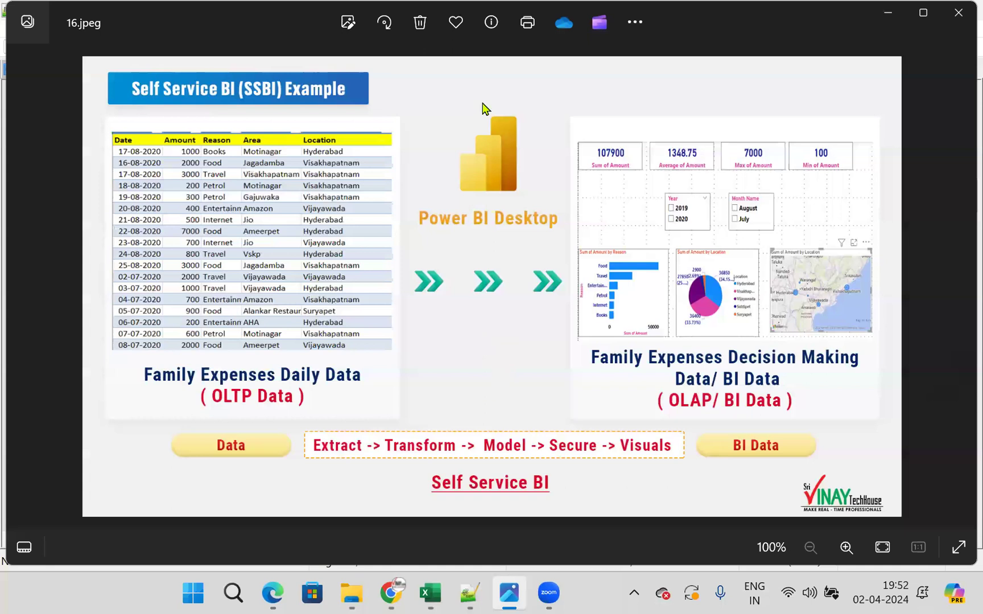
- Switch to the session notes in Notepad++ and highlight the line requesting an email address and mobile number
{"action": "key", "text": "alt+Tab"}
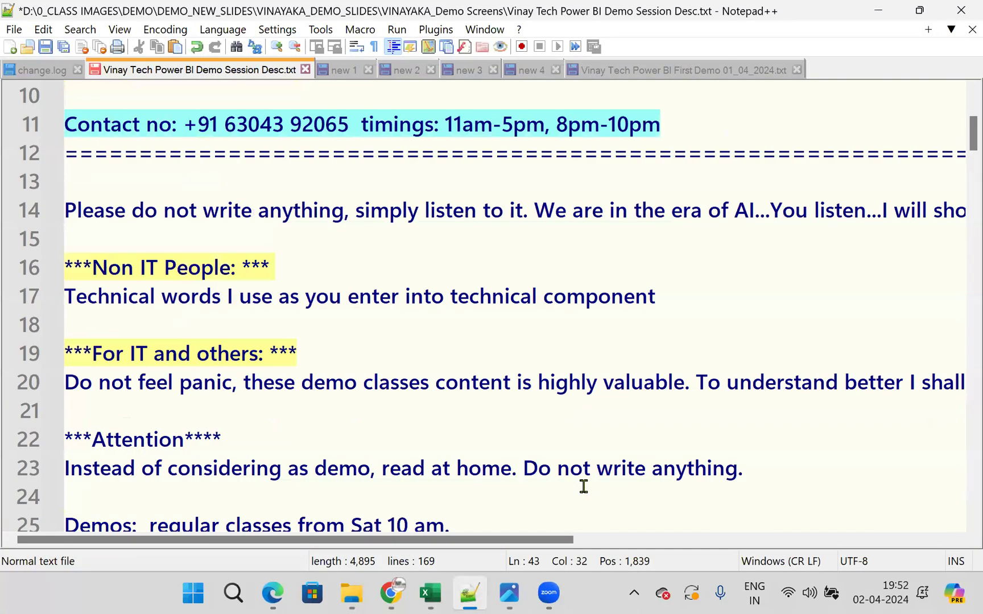
{"action": "scroll", "coordinate": [583, 485], "scroll_direction": "up", "scroll_amount": 3}
{"action": "left_click_drag", "start_coordinate": [961, 325], "coordinate": [11, 325]}
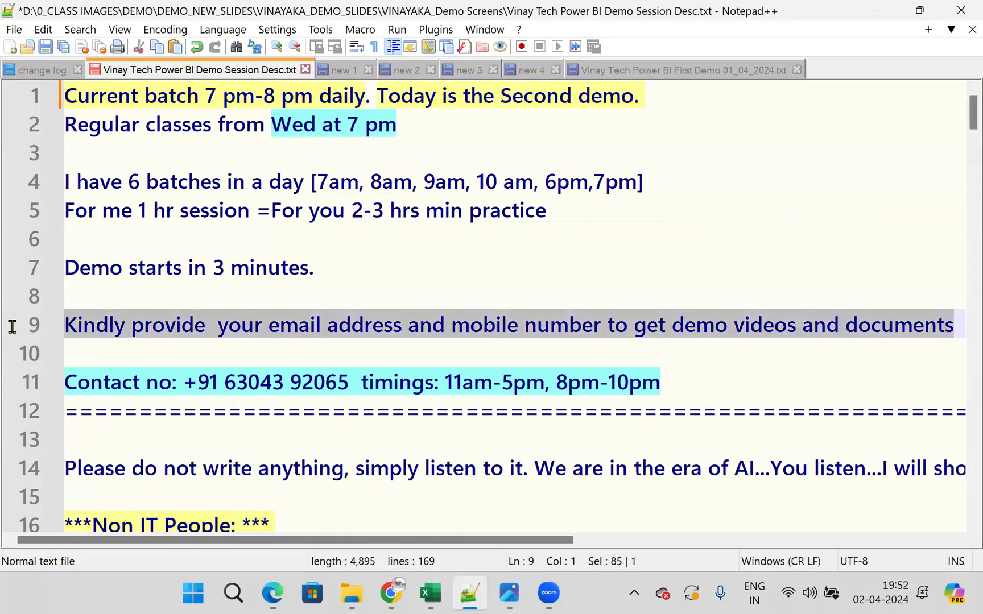
{"action": "left_click", "coordinate": [378, 73]}
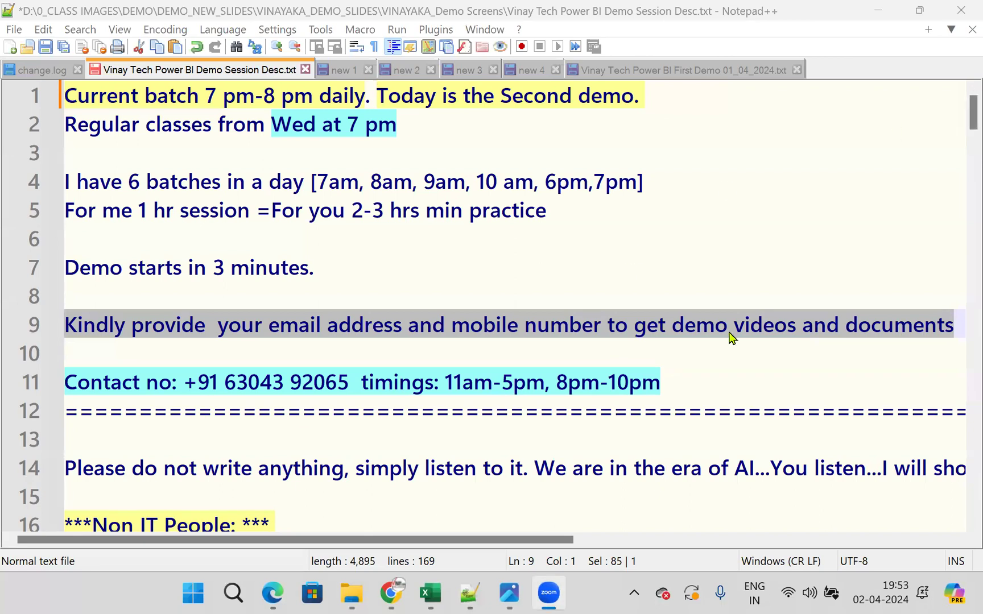
- Review the session notes through the demo agendas down to the "Power BI Desktop download, Install and Usage" section
{"action": "scroll", "coordinate": [730, 337], "scroll_direction": "down", "scroll_amount": 9}
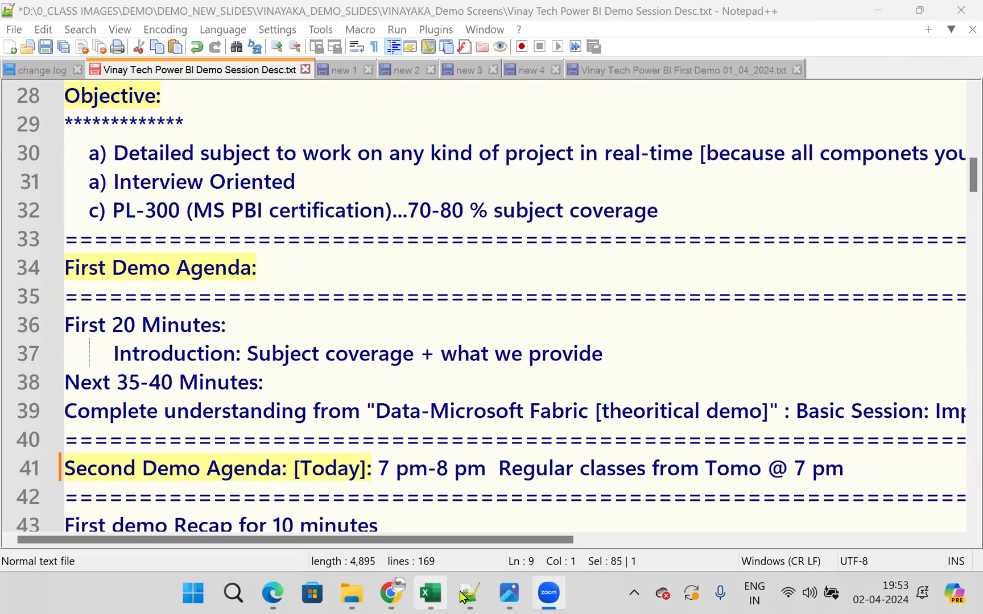
{"action": "left_click", "coordinate": [470, 593]}
{"action": "scroll", "coordinate": [580, 382], "scroll_direction": "down", "scroll_amount": 20}
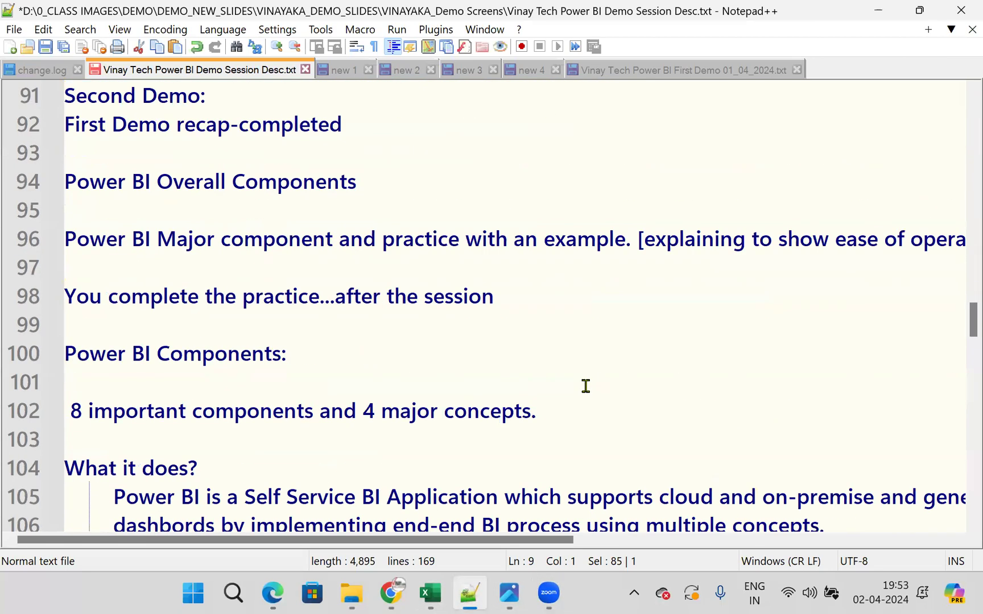
{"action": "scroll", "coordinate": [586, 386], "scroll_direction": "down", "scroll_amount": 6}
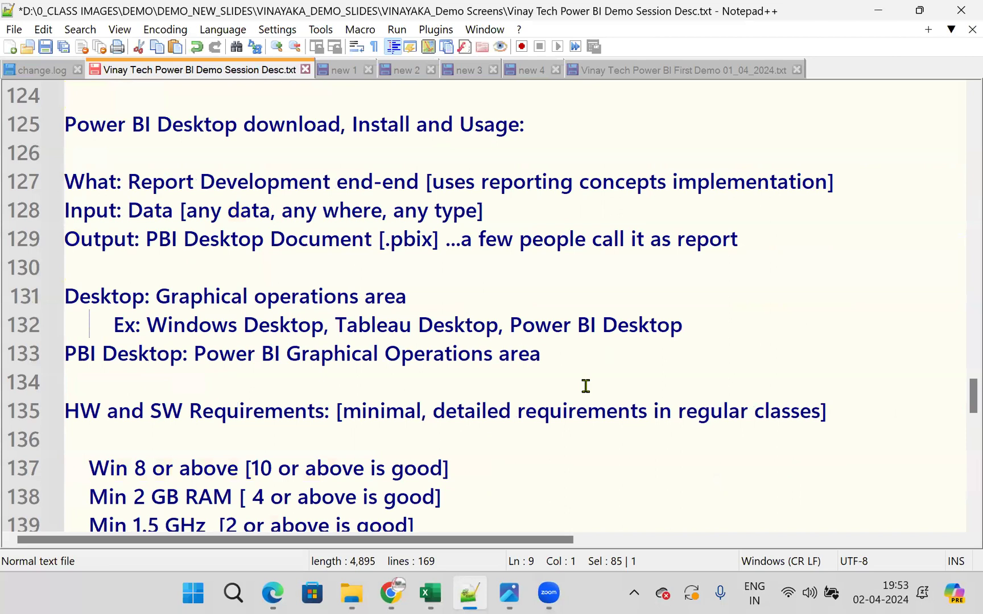
{"action": "scroll", "coordinate": [586, 386], "scroll_direction": "down", "scroll_amount": 5}
{"action": "scroll", "coordinate": [586, 387], "scroll_direction": "up", "scroll_amount": 7}
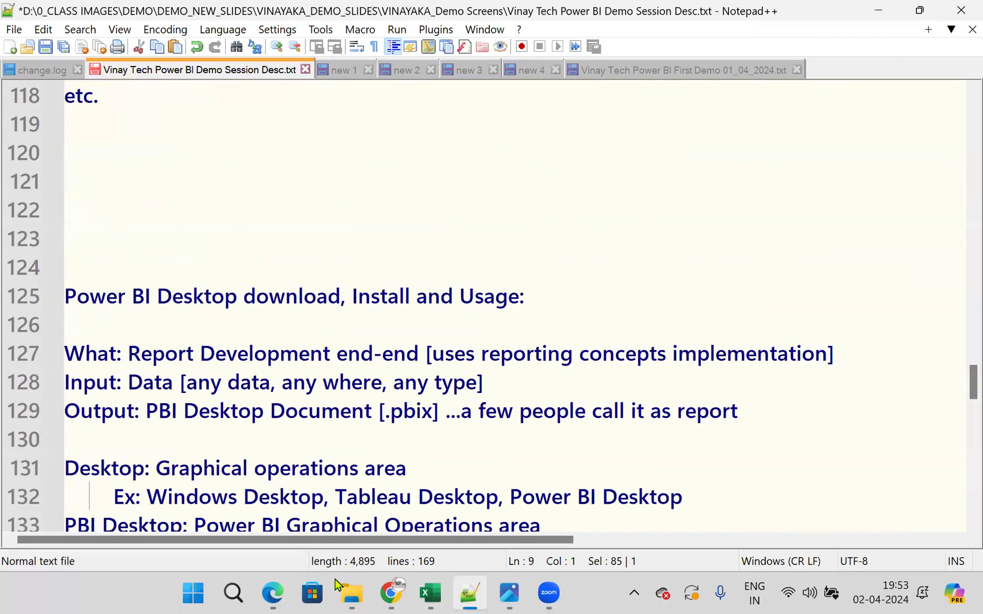
- Open Power BI_SSBI_Family Expenses_Example_Practice from the VINAYAKA_Demo Screens folder in Adobe Reader, and close the Chrome window
{"action": "mouse_move", "coordinate": [340, 586]}
{"action": "left_click", "coordinate": [339, 529]}
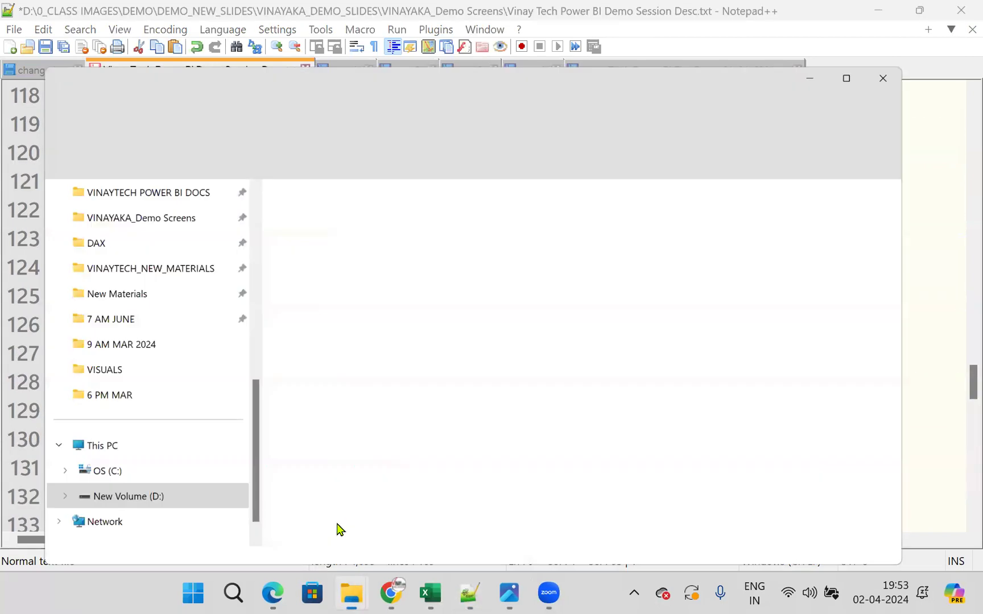
{"action": "scroll", "coordinate": [108, 353], "scroll_direction": "up", "scroll_amount": 2}
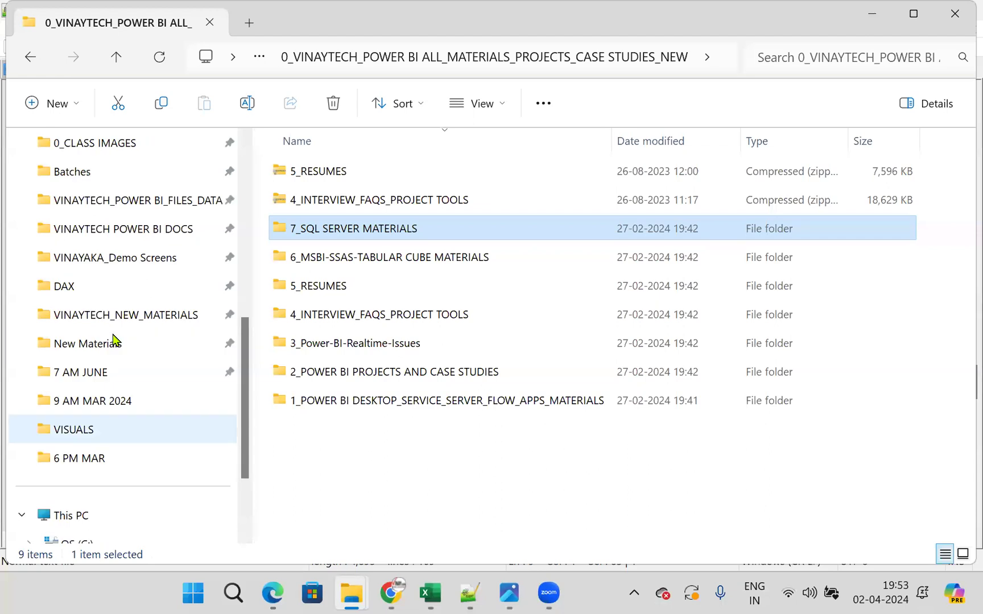
{"action": "left_click", "coordinate": [137, 257]}
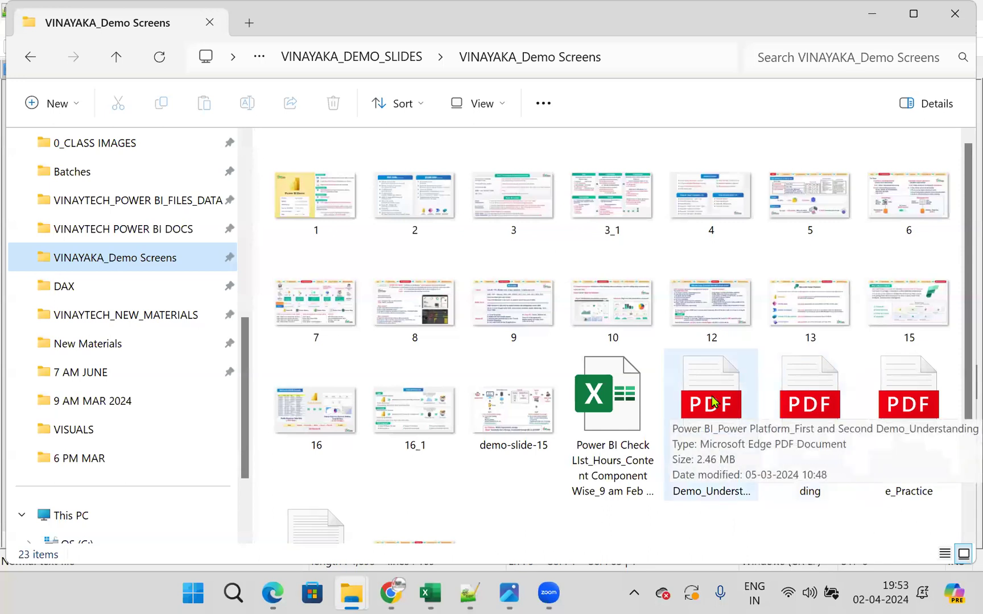
{"action": "left_click", "coordinate": [894, 414]}
{"action": "right_click", "coordinate": [894, 414]}
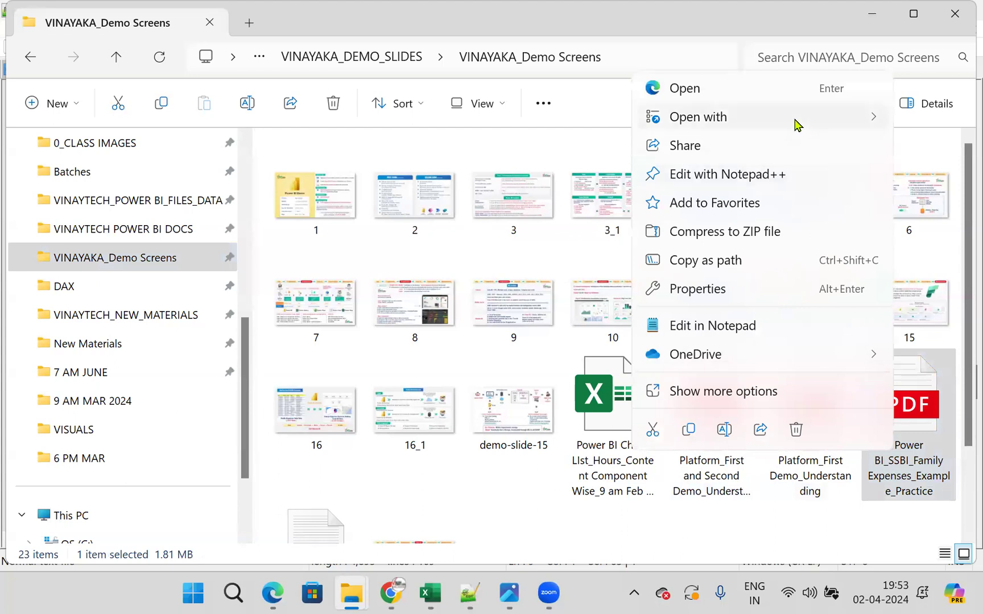
{"action": "mouse_move", "coordinate": [796, 121]}
{"action": "left_click", "coordinate": [553, 123]}
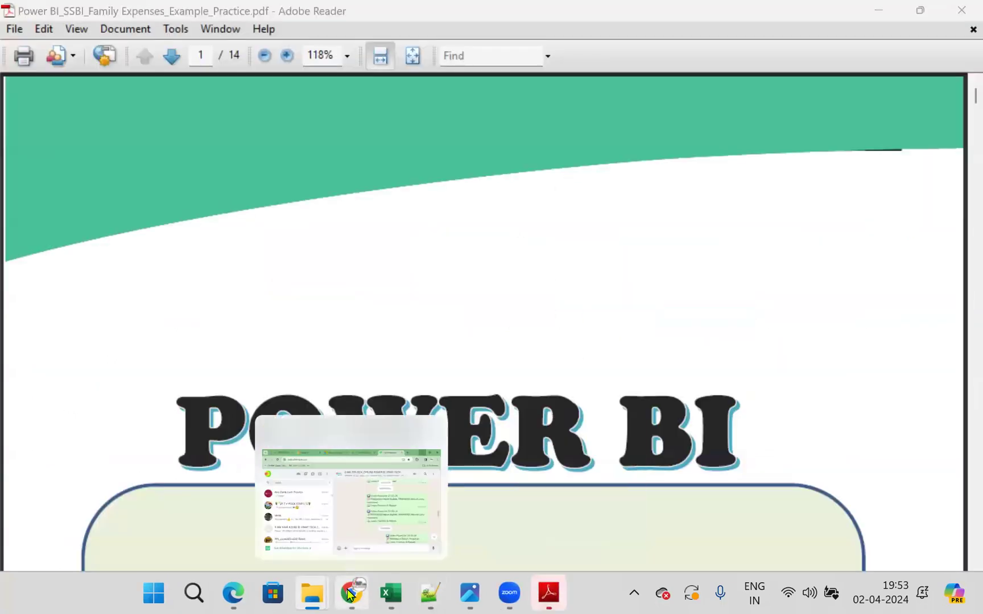
{"action": "right_click", "coordinate": [350, 594]}
{"action": "left_click", "coordinate": [314, 549]}
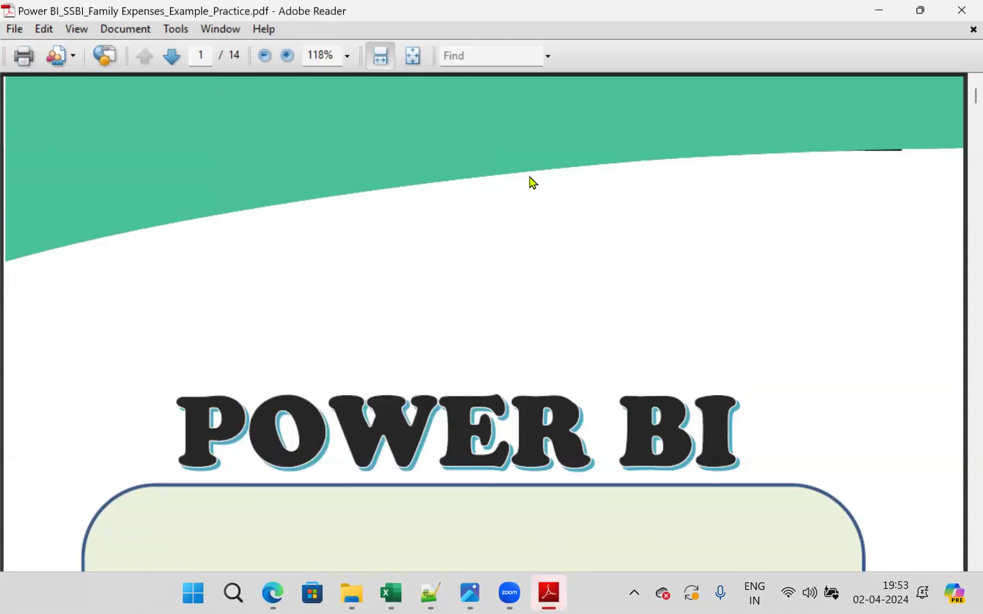
- Go through the PDF to the BI Process Steps Explanation table on page 2 and highlight the Extract and Transform entries
{"action": "scroll", "coordinate": [576, 270], "scroll_direction": "down", "scroll_amount": 3}
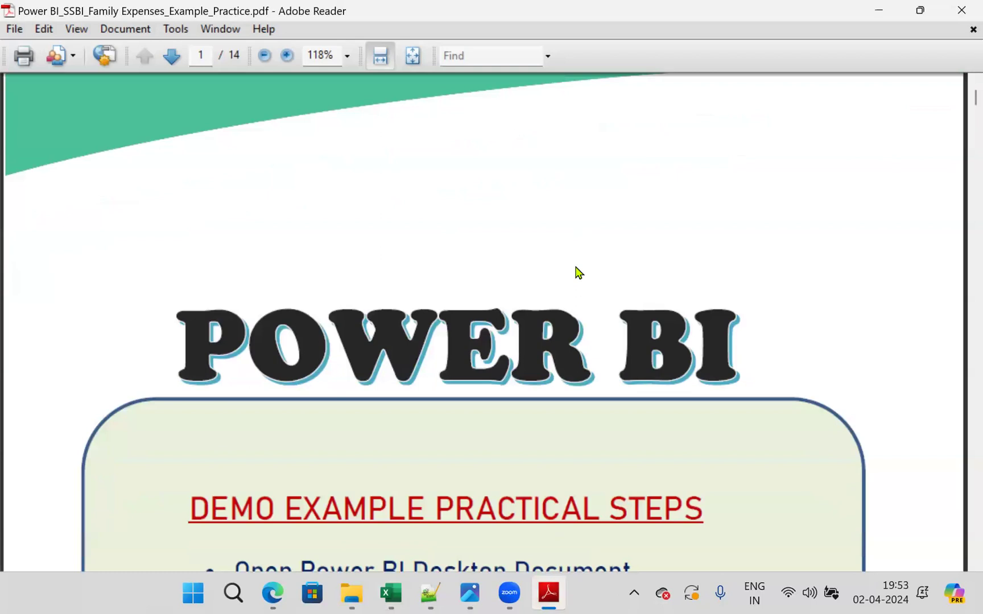
{"action": "scroll", "coordinate": [557, 328], "scroll_direction": "down", "scroll_amount": 9}
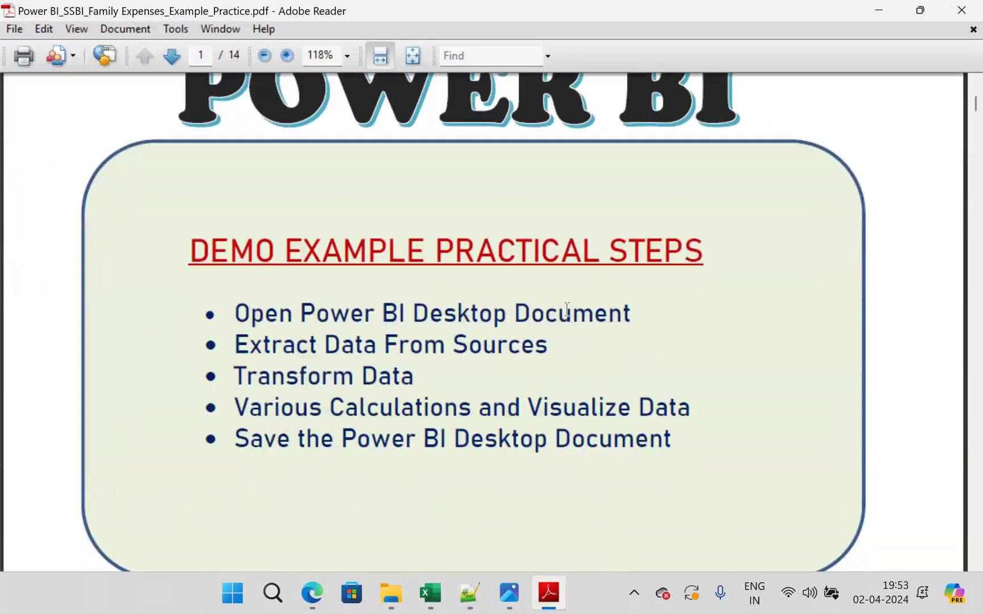
{"action": "scroll", "coordinate": [568, 318], "scroll_direction": "down", "scroll_amount": 20}
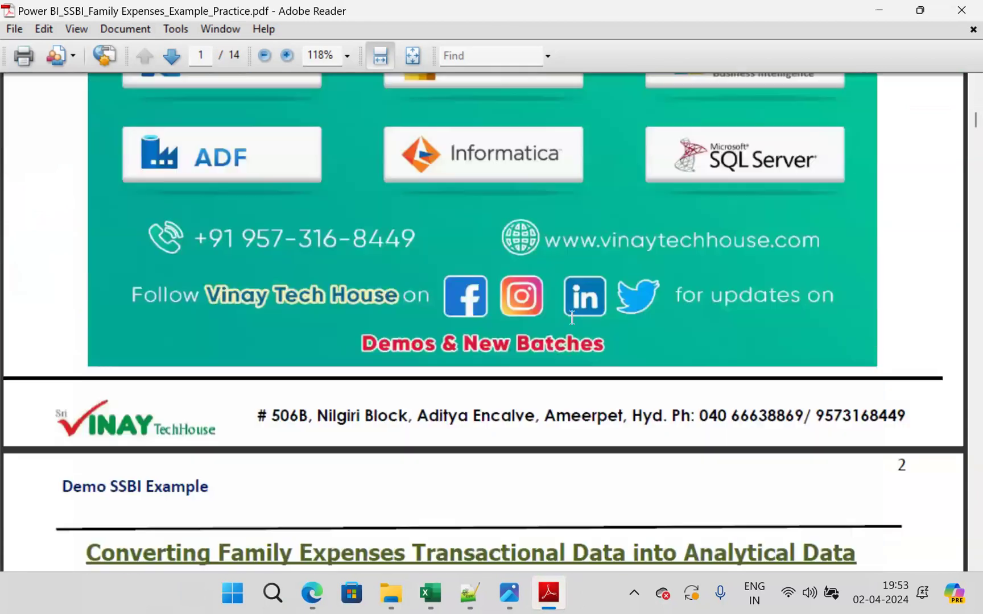
{"action": "scroll", "coordinate": [572, 321], "scroll_direction": "down", "scroll_amount": 20}
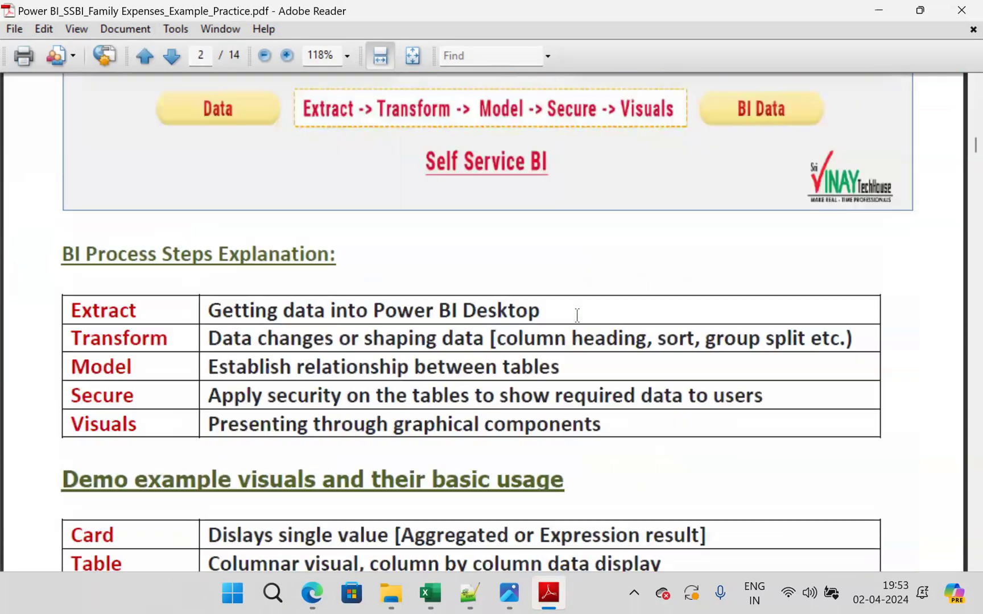
{"action": "scroll", "coordinate": [577, 314], "scroll_direction": "down", "scroll_amount": 3}
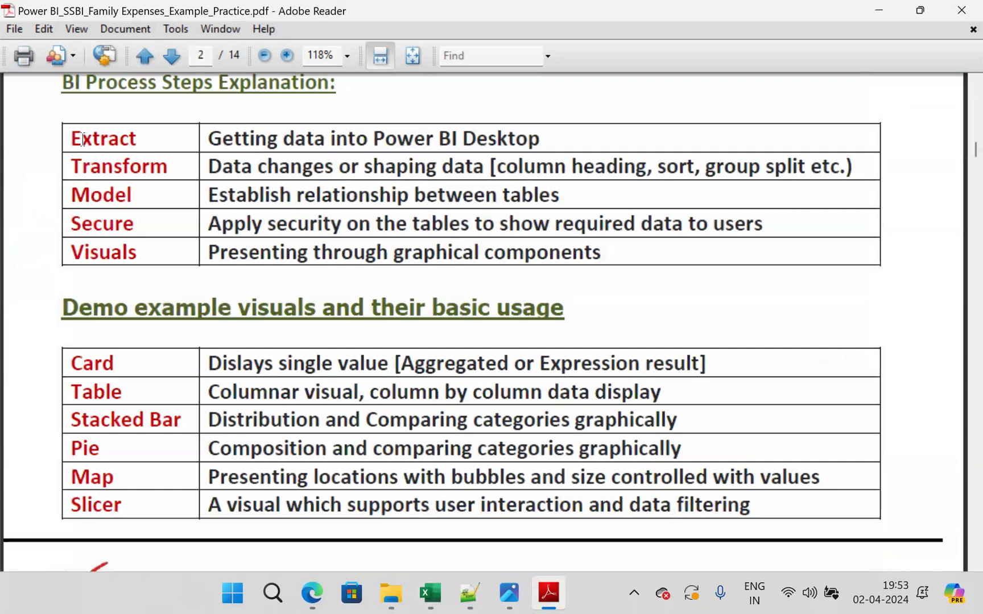
{"action": "left_click_drag", "start_coordinate": [71, 139], "coordinate": [180, 138]}
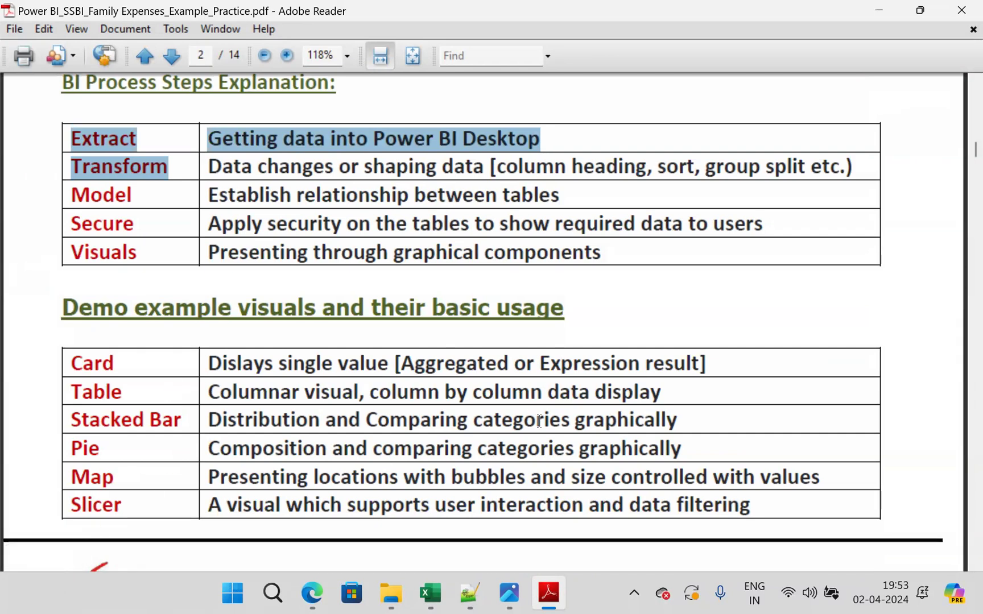
- On page 3, highlight the Basic PBI Desktop installation requirements heading and the Desktop term with its definition and examples
{"action": "scroll", "coordinate": [539, 422], "scroll_direction": "down", "scroll_amount": 10}
{"action": "scroll", "coordinate": [539, 426], "scroll_direction": "down", "scroll_amount": 3}
{"action": "left_click_drag", "start_coordinate": [63, 111], "coordinate": [832, 115]}
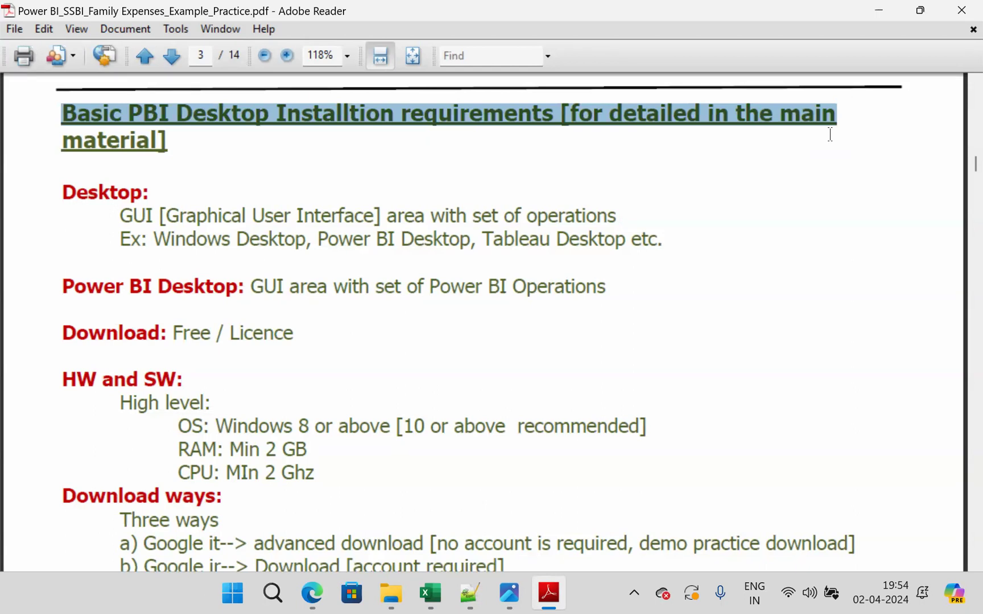
{"action": "left_click_drag", "start_coordinate": [62, 192], "coordinate": [152, 190]}
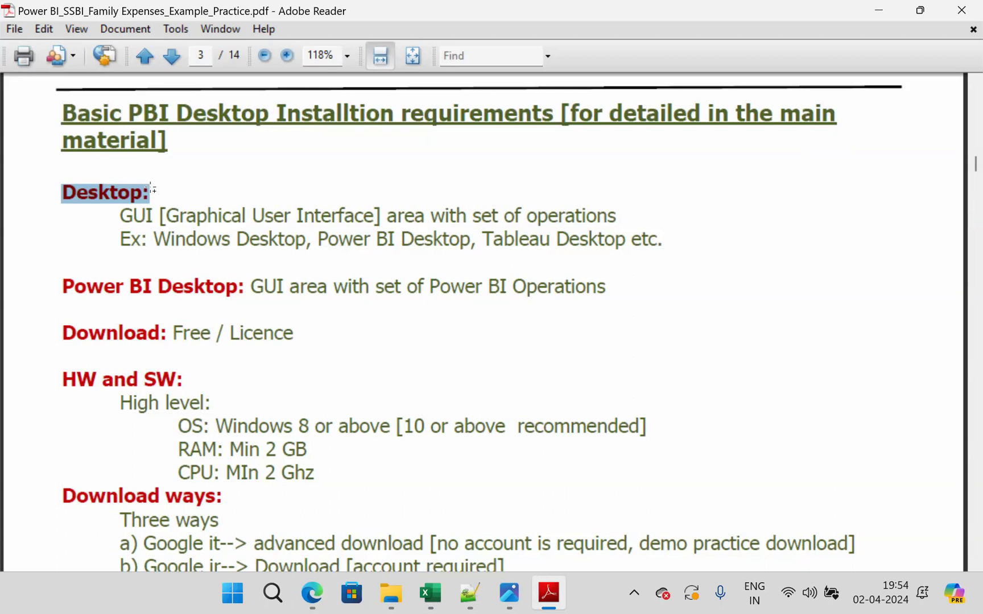
{"action": "left_click", "coordinate": [175, 238]}
{"action": "left_click_drag", "start_coordinate": [117, 215], "coordinate": [619, 223]}
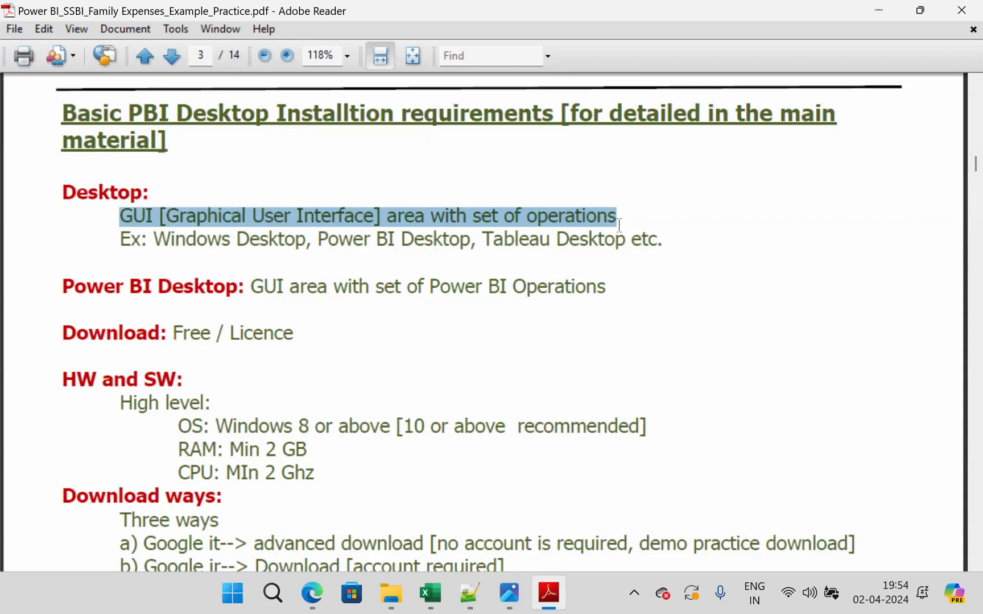
{"action": "left_click", "coordinate": [503, 242]}
{"action": "left_click_drag", "start_coordinate": [140, 241], "coordinate": [669, 252]}
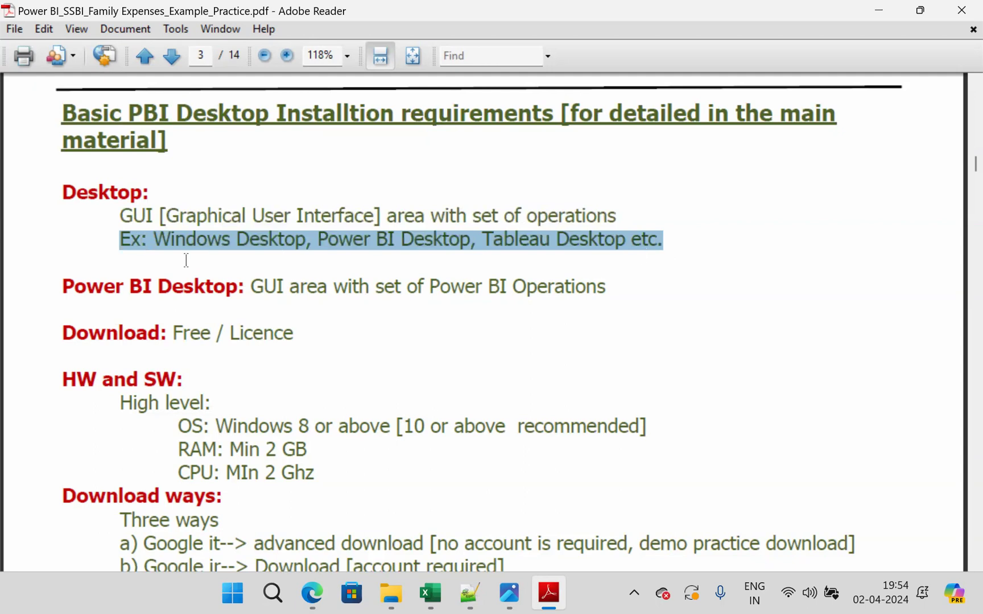
- Highlight the Power BI Desktop definition and the "Free / Licence" text of the Download entry
{"action": "left_click_drag", "start_coordinate": [59, 287], "coordinate": [606, 289]}
{"action": "left_click", "coordinate": [232, 327]}
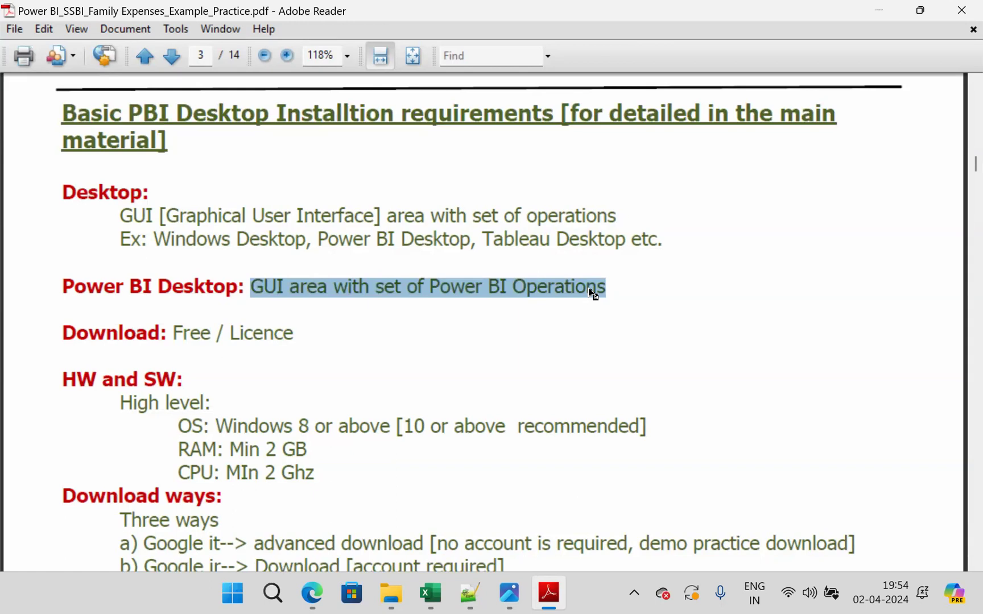
{"action": "left_click_drag", "start_coordinate": [167, 333], "coordinate": [294, 332]}
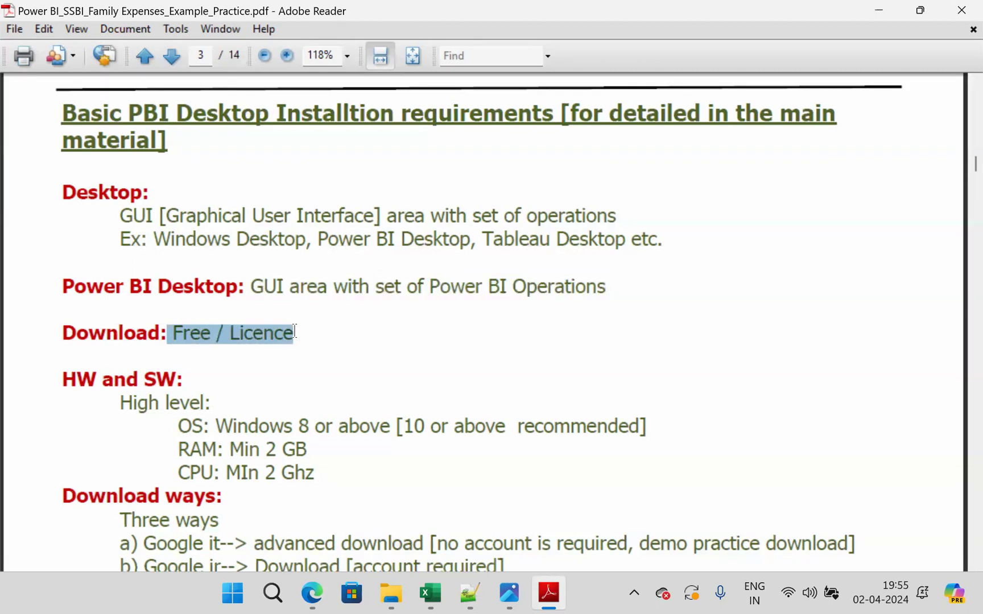
- Highlight the OS, RAM and CPU requirements one by one in the HW and SW section
{"action": "scroll", "coordinate": [311, 321], "scroll_direction": "down", "scroll_amount": 5}
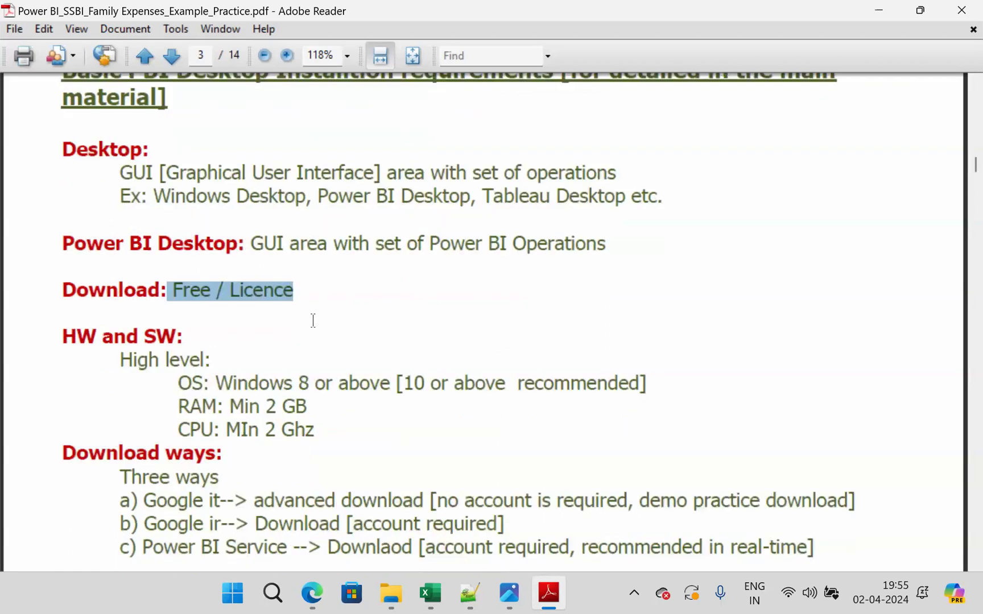
{"action": "scroll", "coordinate": [313, 320], "scroll_direction": "down", "scroll_amount": 1}
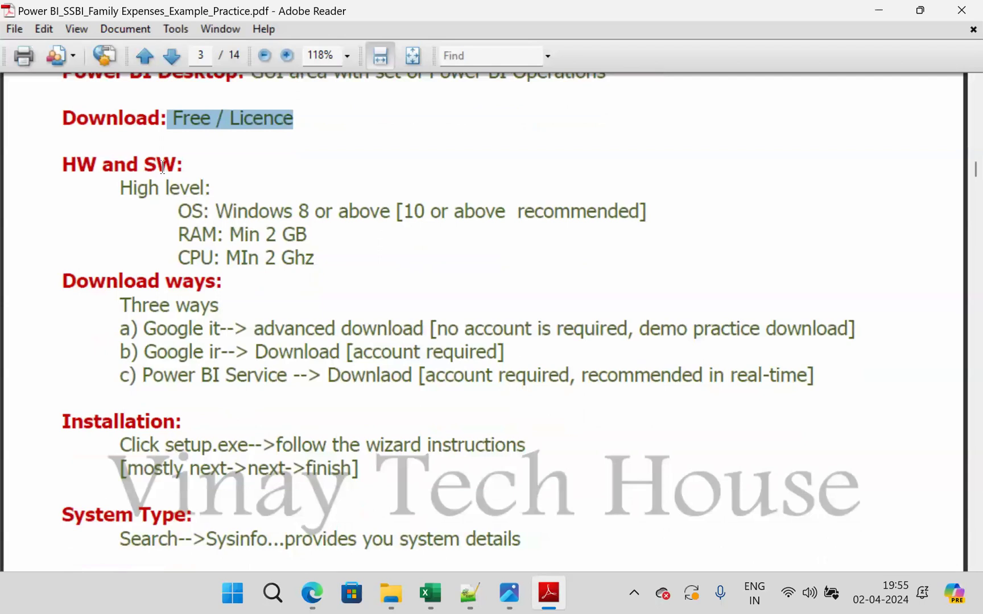
{"action": "left_click_drag", "start_coordinate": [180, 214], "coordinate": [657, 211]}
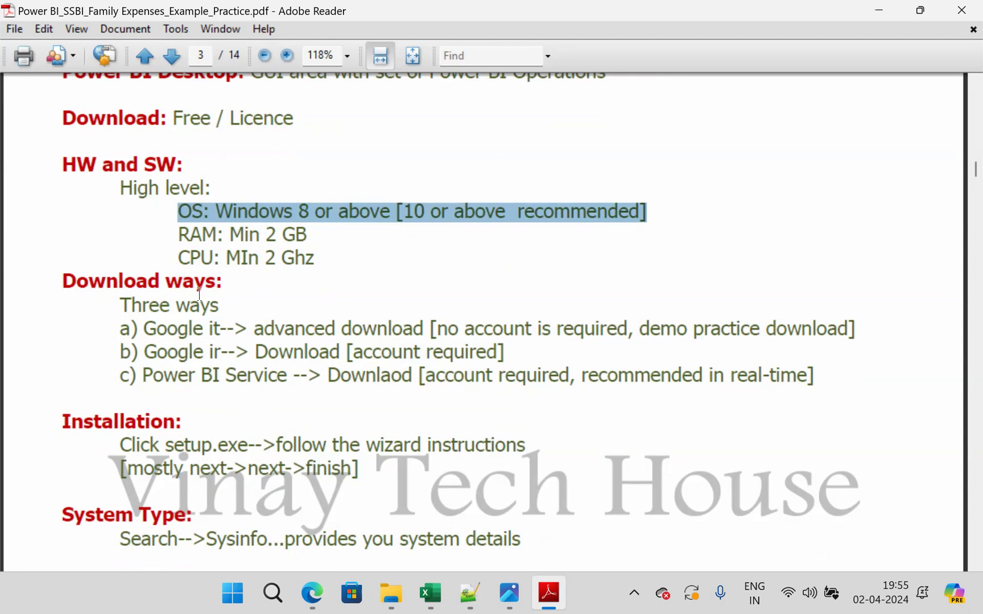
{"action": "left_click_drag", "start_coordinate": [178, 235], "coordinate": [315, 234]}
{"action": "left_click_drag", "start_coordinate": [178, 259], "coordinate": [316, 261]}
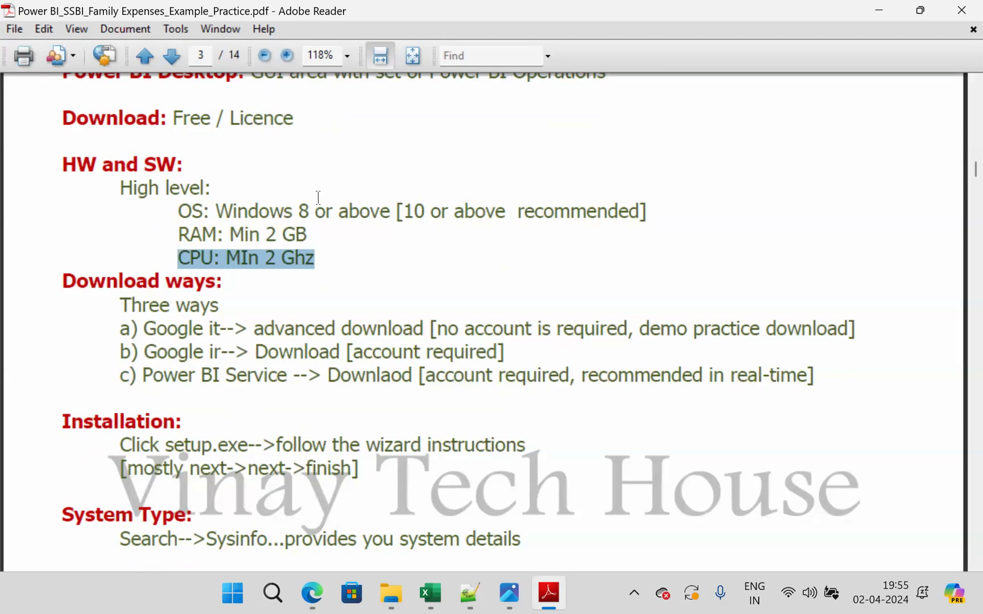
- Highlight the three download ways in turn, then the Free option and the advanced download that requires no account
{"action": "left_click_drag", "start_coordinate": [142, 325], "coordinate": [405, 322]}
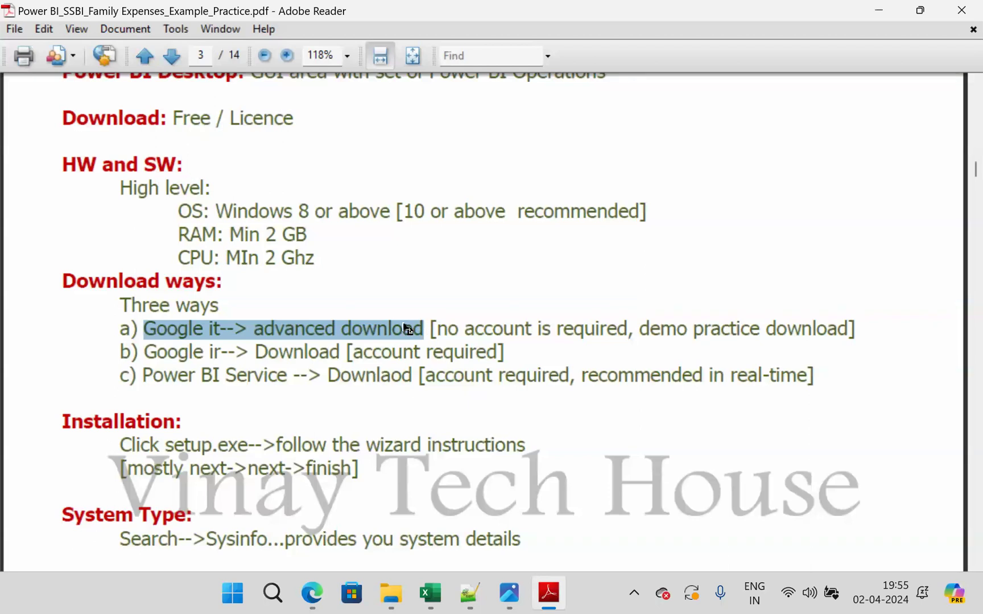
{"action": "left_click_drag", "start_coordinate": [436, 328], "coordinate": [853, 330]}
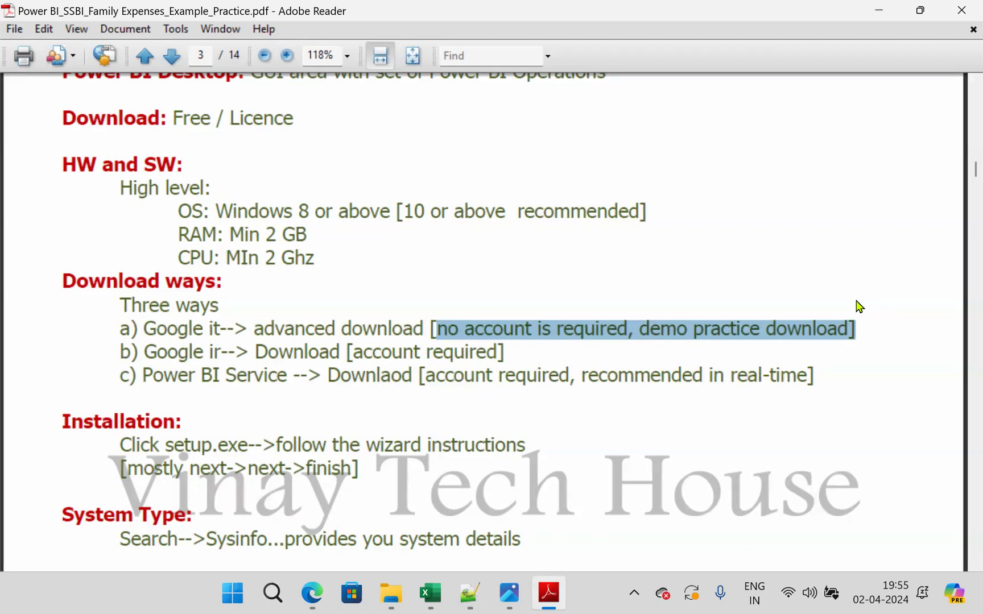
{"action": "left_click_drag", "start_coordinate": [255, 352], "coordinate": [516, 351]}
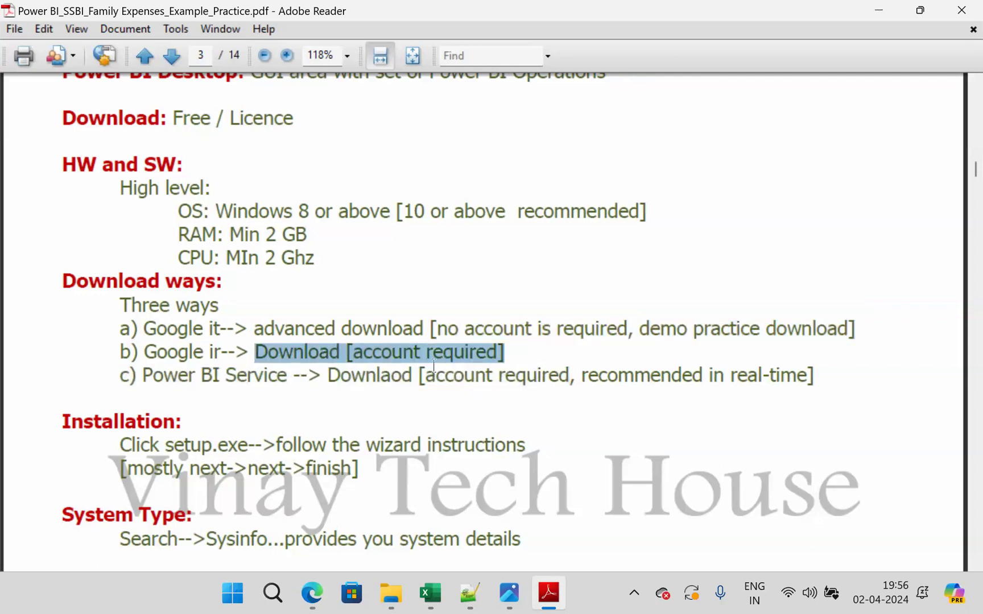
{"action": "left_click_drag", "start_coordinate": [143, 376], "coordinate": [810, 378]}
{"action": "left_click", "coordinate": [711, 430]}
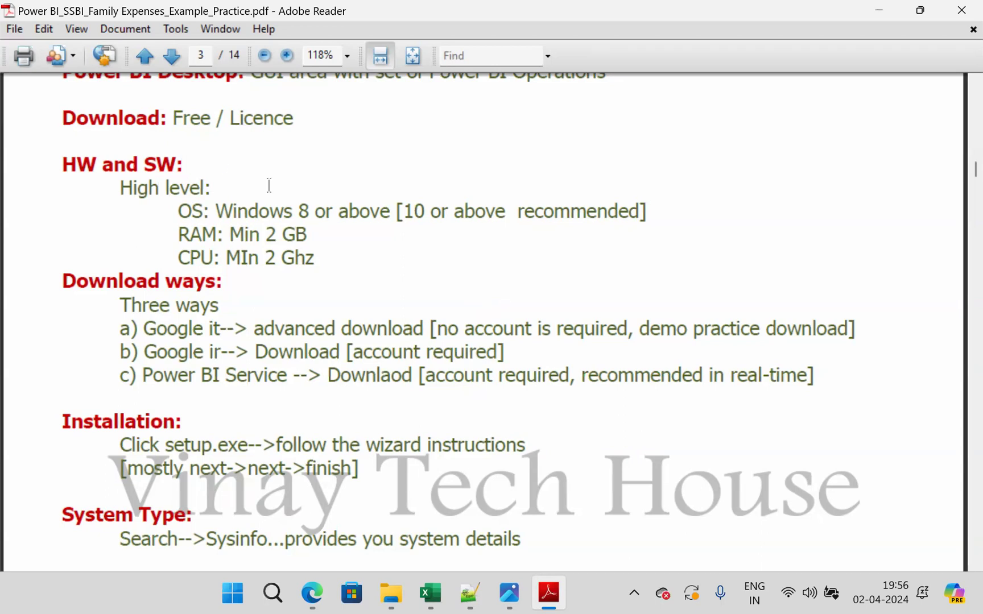
{"action": "left_click_drag", "start_coordinate": [164, 120], "coordinate": [224, 119]}
{"action": "left_click_drag", "start_coordinate": [144, 329], "coordinate": [840, 329]}
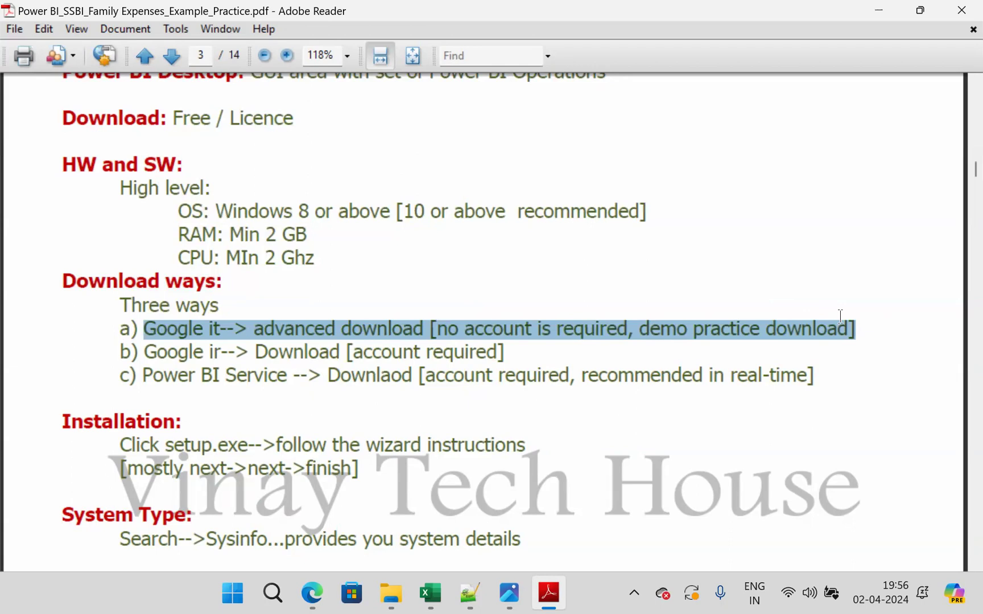
- Search Windows for "sysinfo" and open the System Information app
{"action": "left_click", "coordinate": [274, 594]}
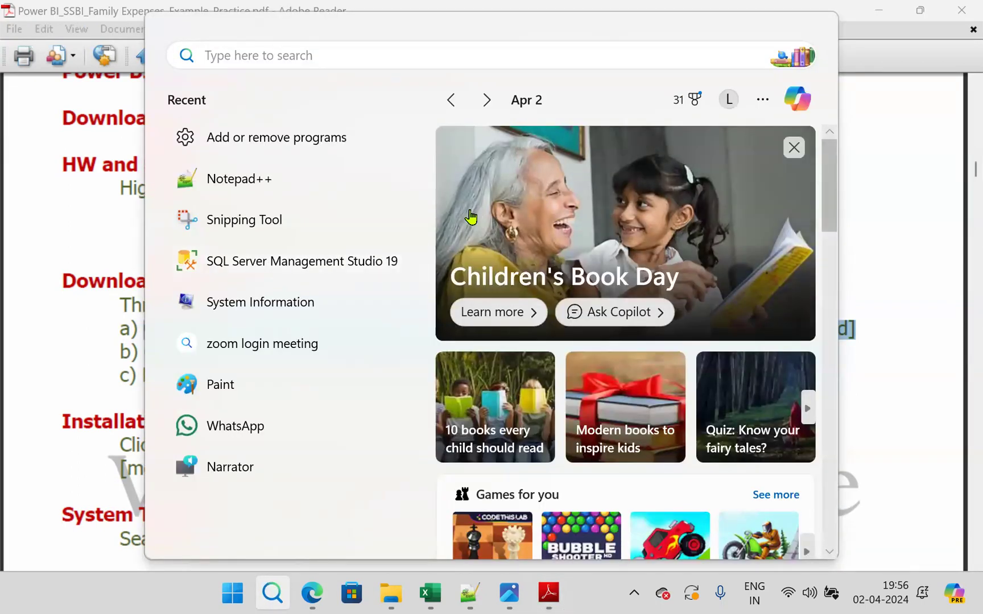
{"action": "left_click", "coordinate": [878, 256]}
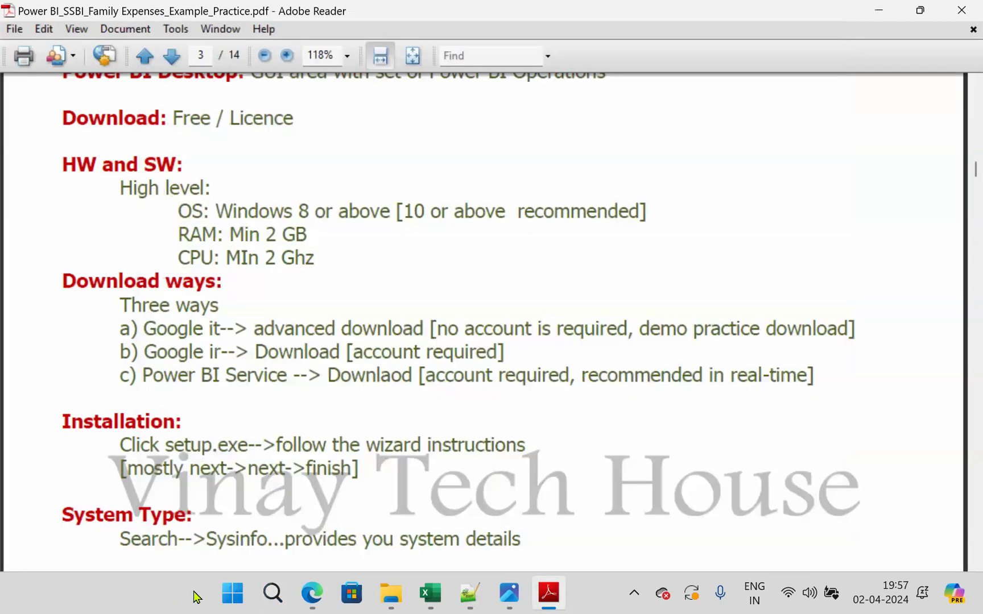
{"action": "left_click", "coordinate": [273, 593]}
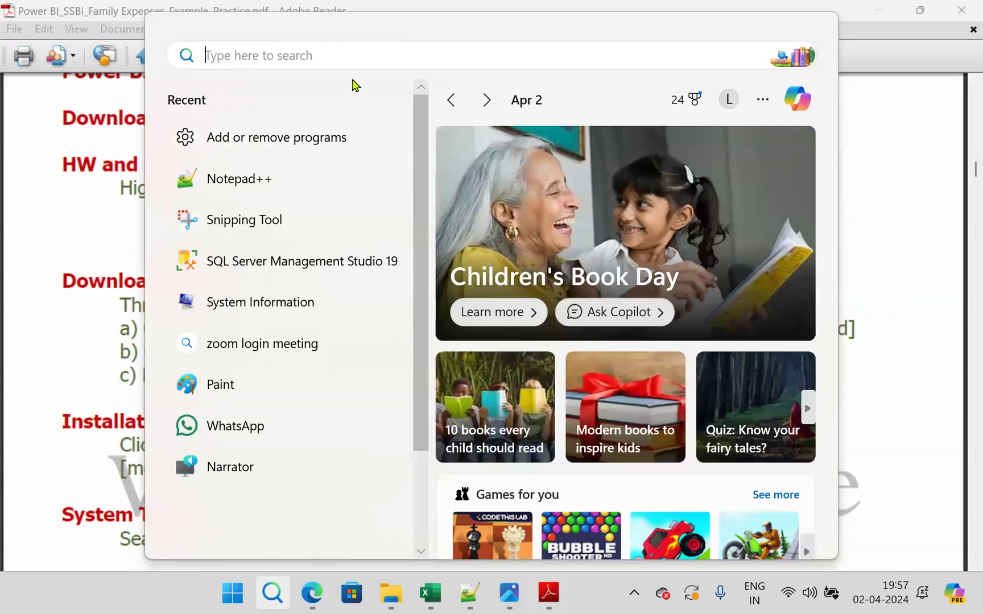
{"action": "type", "text": "sys"}
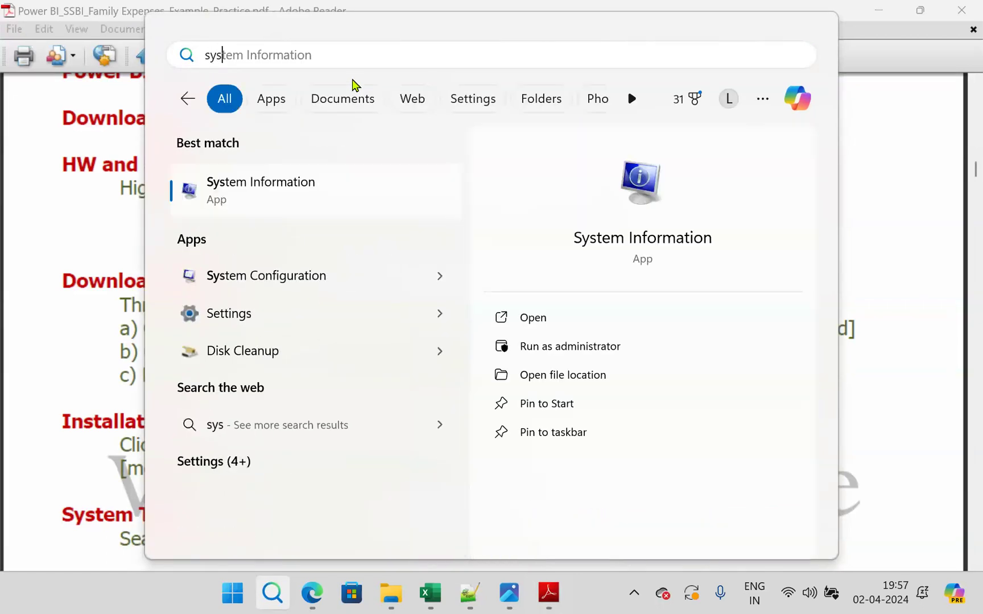
{"action": "type", "text": "info"}
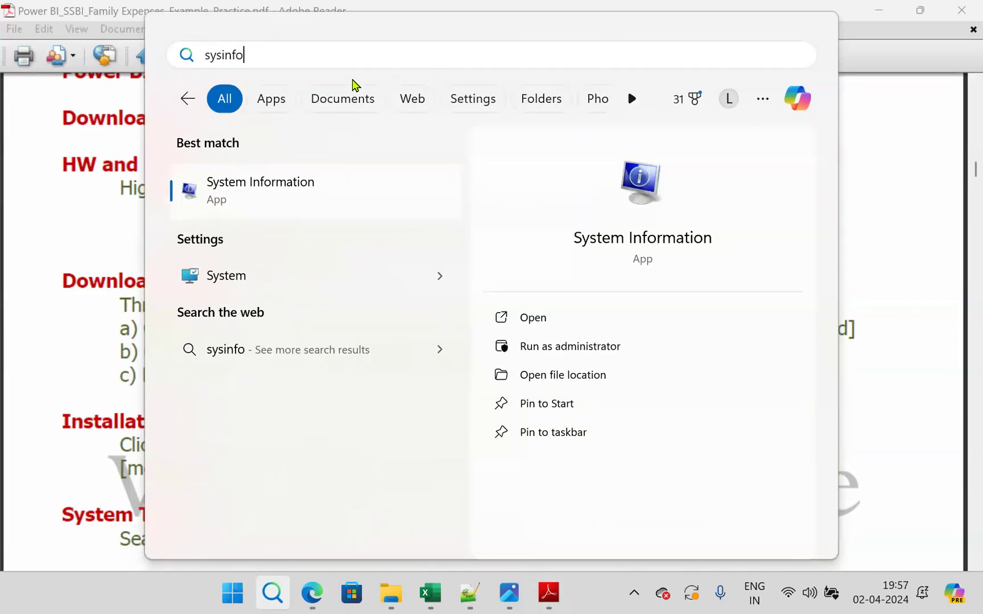
{"action": "left_click", "coordinate": [326, 212]}
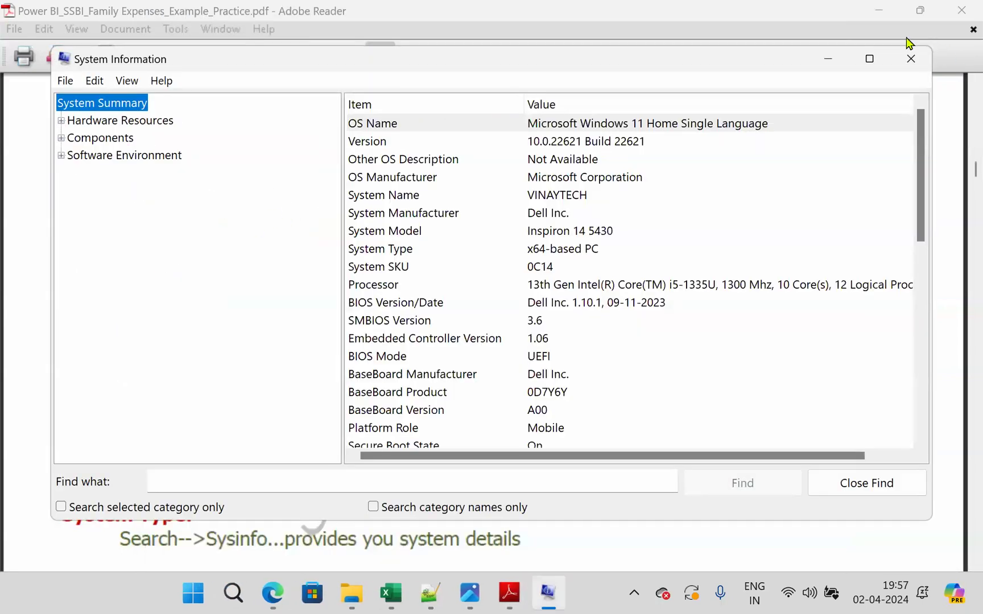
- Maximize System Information, highlight the System Type row to check the machine's architecture, and close the window
{"action": "left_click", "coordinate": [869, 59]}
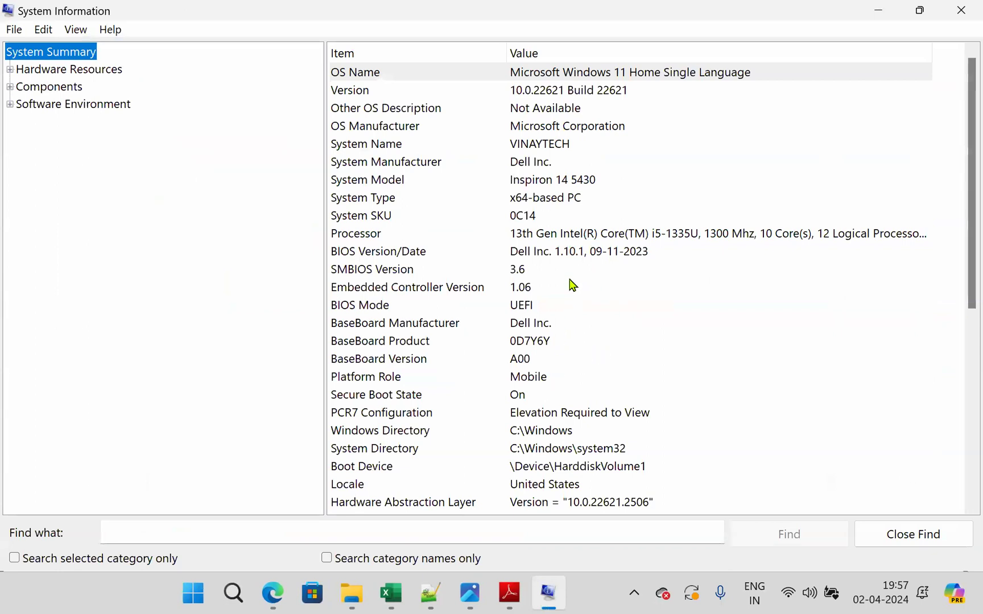
{"action": "left_click", "coordinate": [581, 203]}
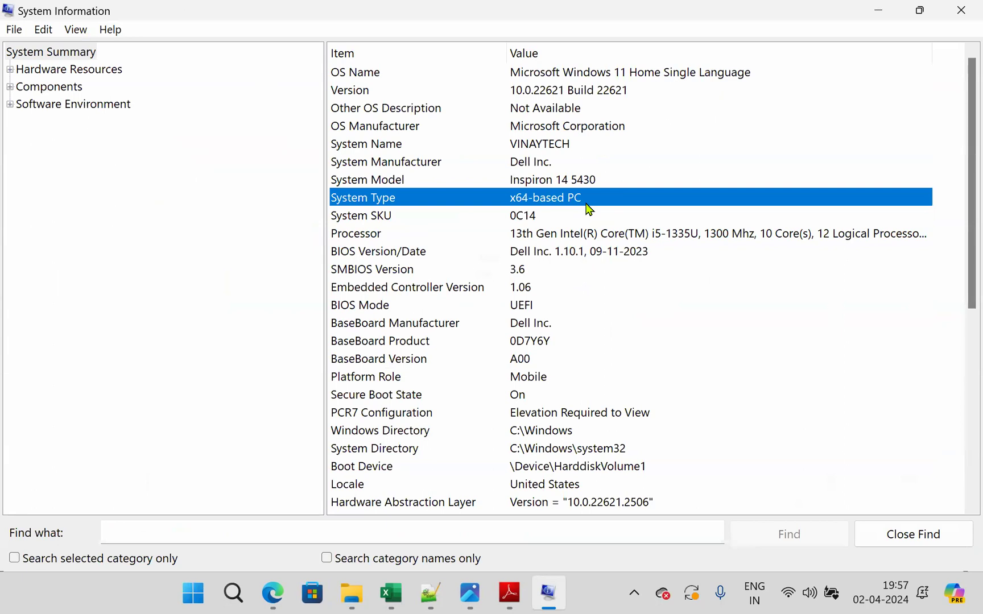
{"action": "left_click", "coordinate": [961, 10]}
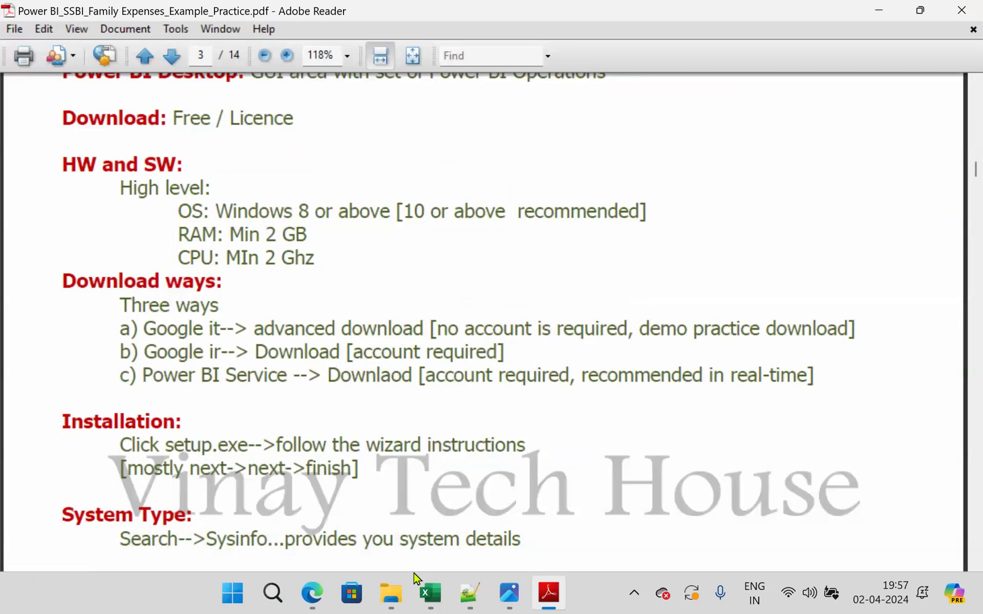
- Minimize the open windows down to the desktop and switch to Google Chrome
{"action": "left_click", "coordinate": [879, 11]}
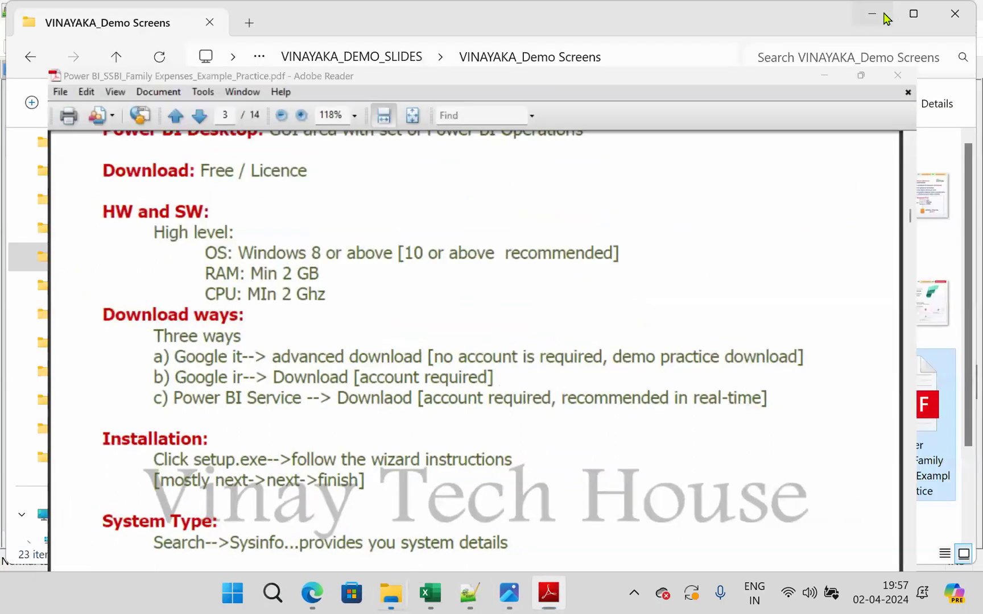
{"action": "left_click", "coordinate": [885, 17]}
{"action": "left_click", "coordinate": [885, 18]}
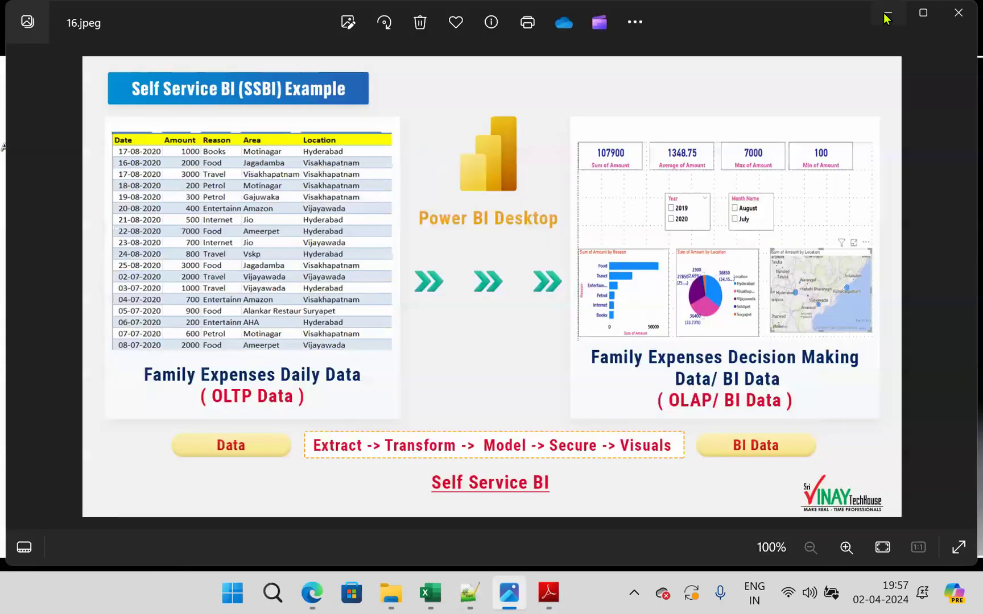
{"action": "left_click", "coordinate": [885, 17]}
{"action": "double_click", "coordinate": [50, 319]}
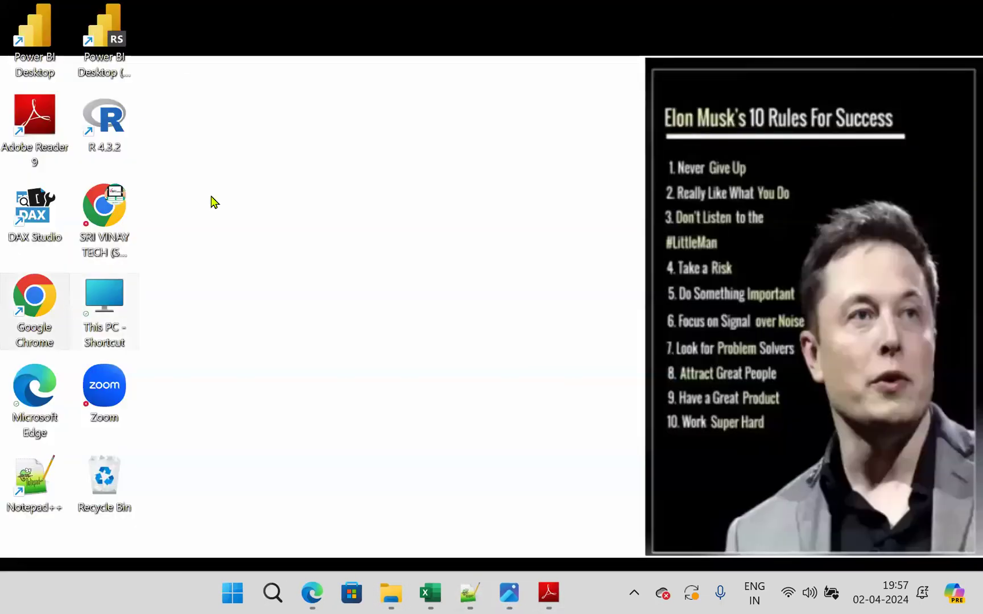
{"action": "left_click", "coordinate": [878, 17]}
{"action": "left_click", "coordinate": [416, 327]}
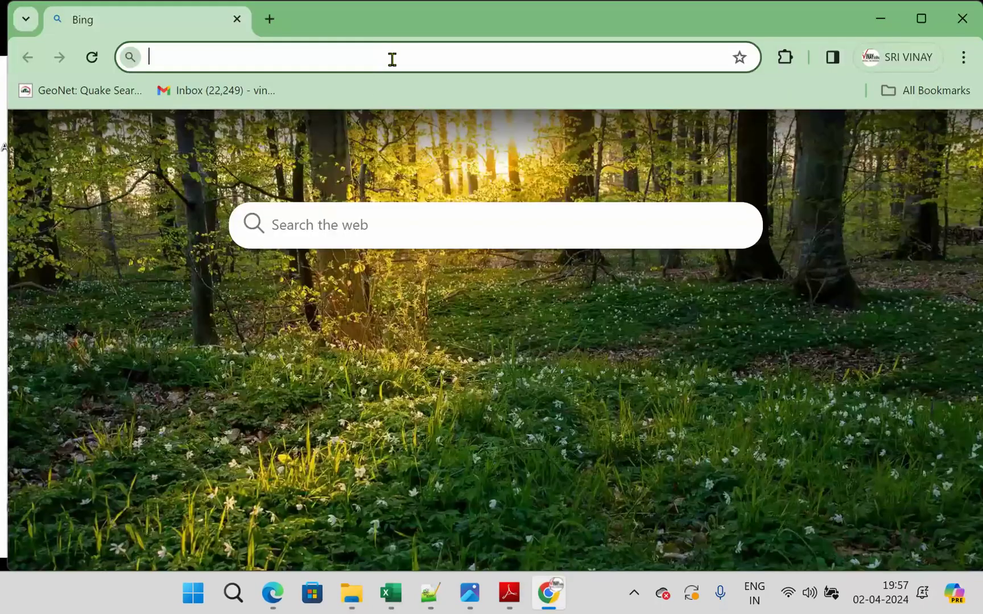
- On google.com, search for "power bi desktop download" and open Microsoft's official Power BI Desktop download result
{"action": "type", "text": "google.com"}
{"action": "key", "text": "Return"}
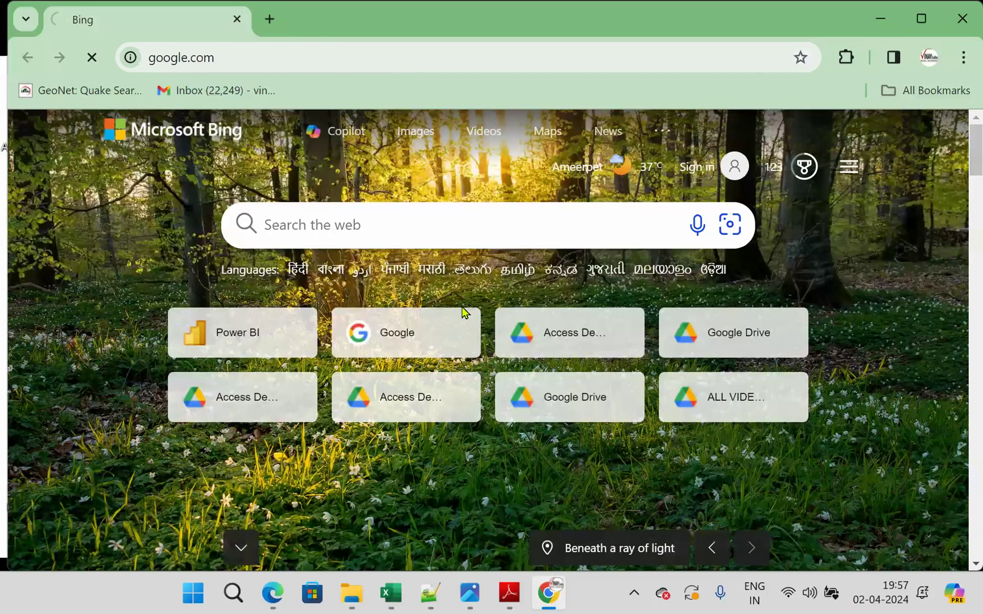
{"action": "type", "text": "powe"}
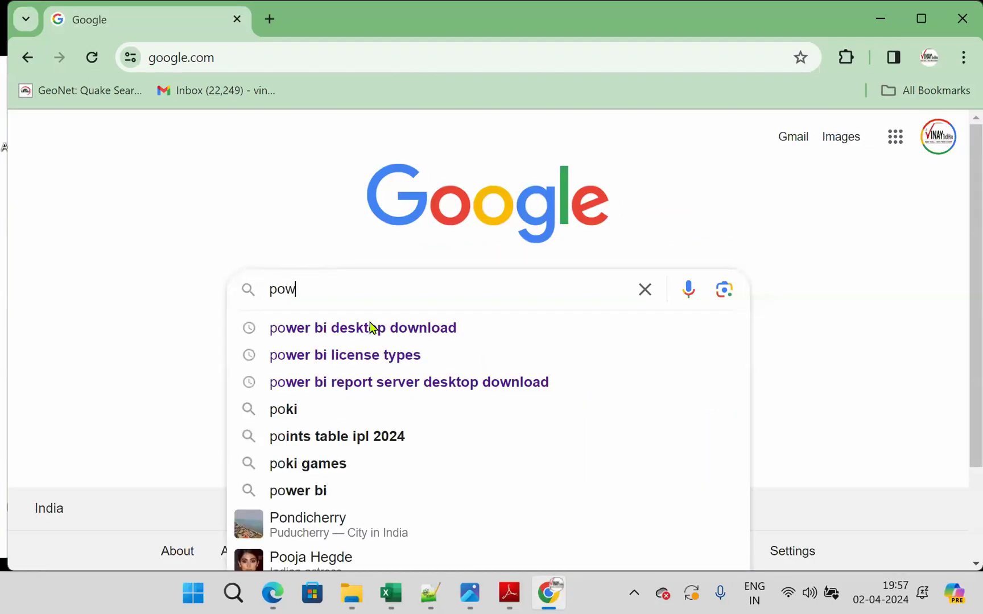
{"action": "left_click", "coordinate": [423, 336]}
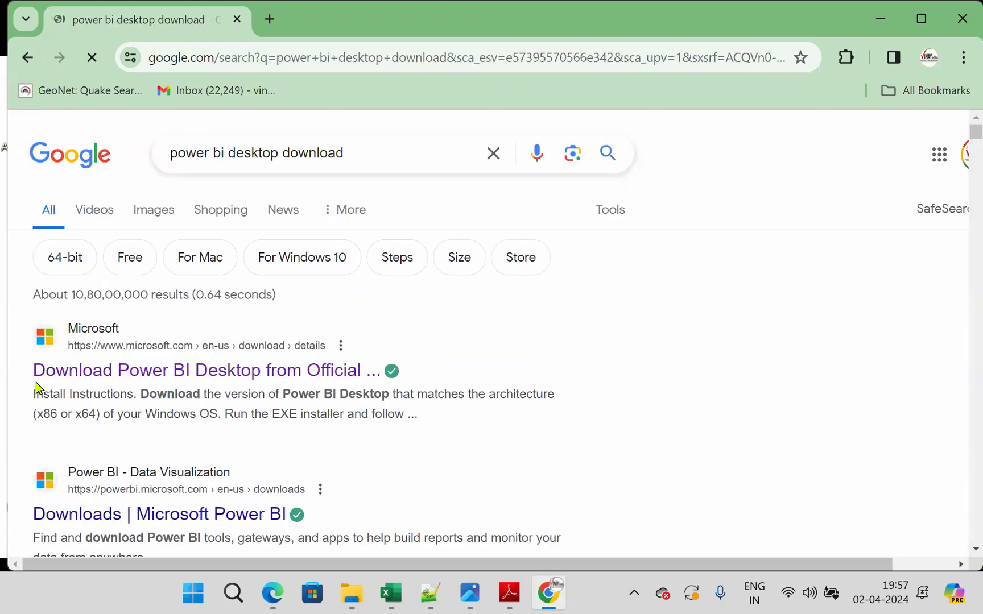
{"action": "left_click", "coordinate": [233, 372]}
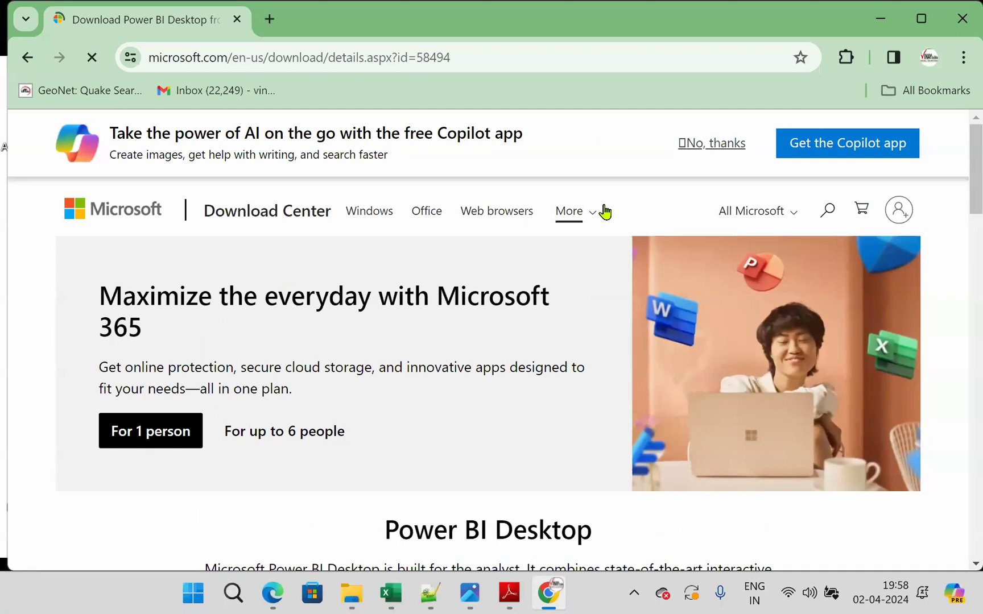
- Highlight the Power BI Desktop title on the download page, then its published date and file sizes in the Details section
{"action": "scroll", "coordinate": [606, 211], "scroll_direction": "down", "scroll_amount": 5}
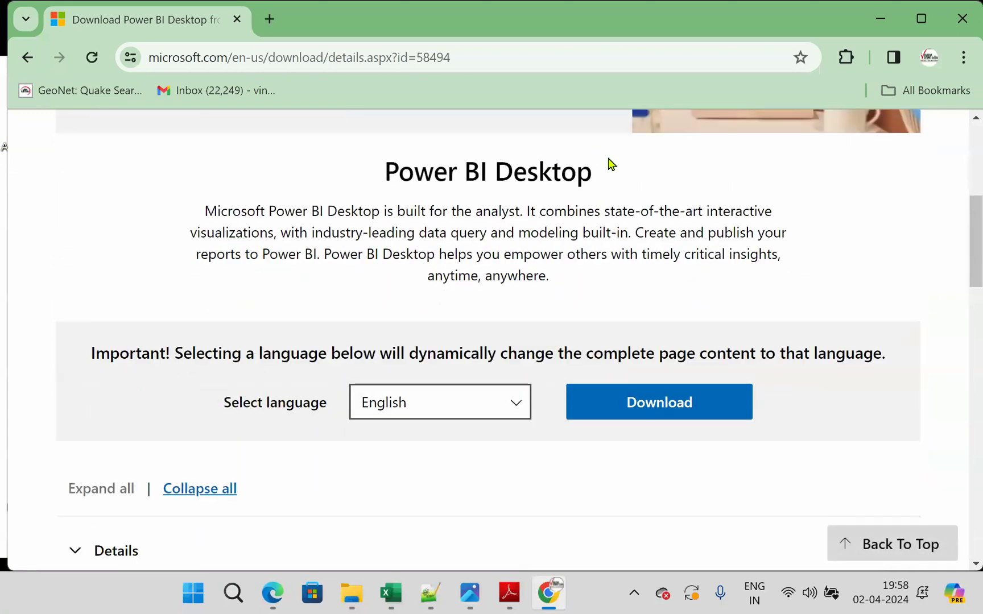
{"action": "left_click_drag", "start_coordinate": [399, 171], "coordinate": [621, 170]}
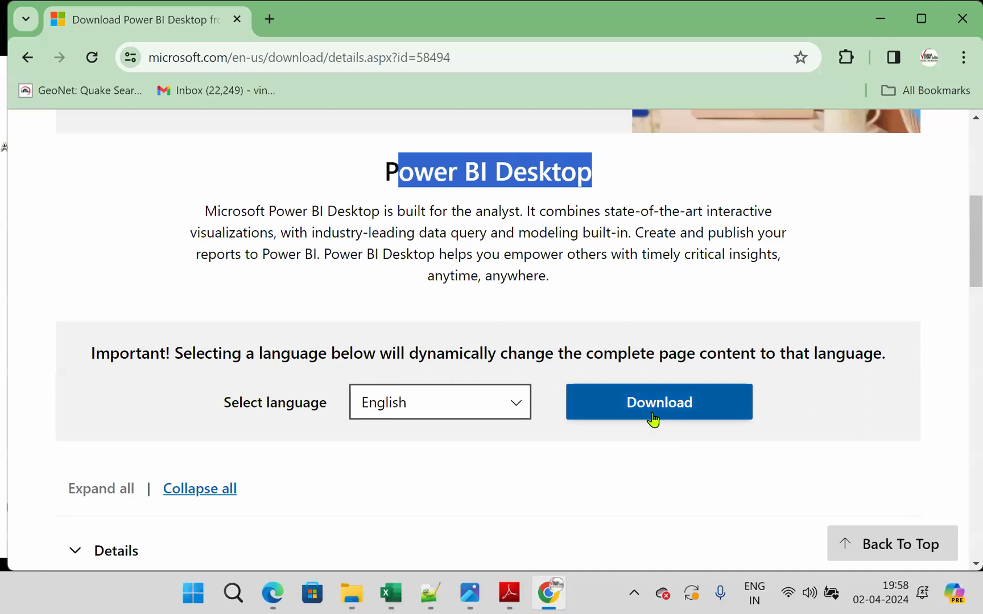
{"action": "scroll", "coordinate": [550, 486], "scroll_direction": "down", "scroll_amount": 5}
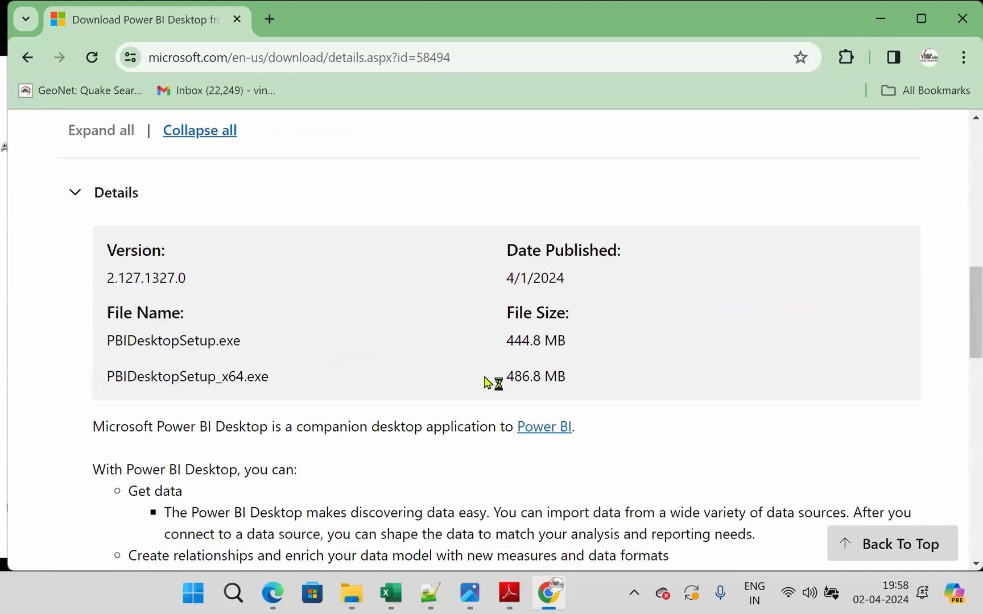
{"action": "left_click_drag", "start_coordinate": [507, 279], "coordinate": [577, 281]}
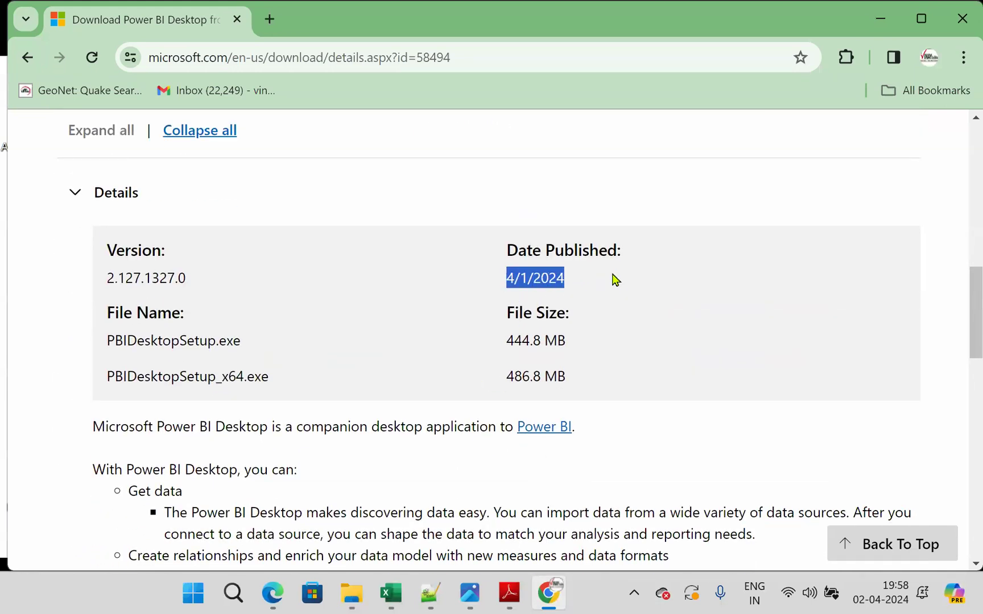
{"action": "left_click_drag", "start_coordinate": [506, 341], "coordinate": [579, 375]}
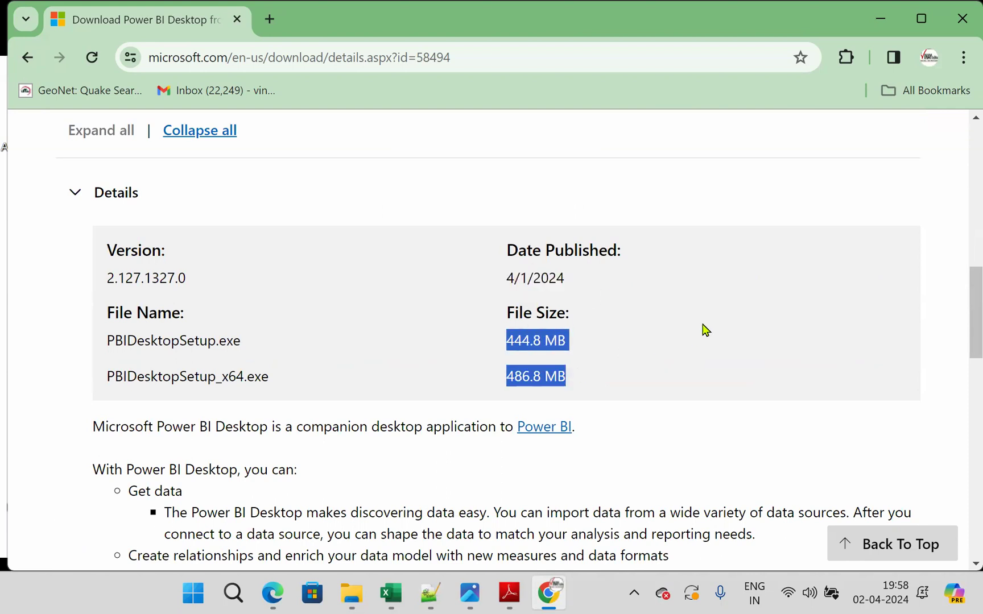
- Expand the System Requirements and Install Instructions sections of the download page and review them
{"action": "scroll", "coordinate": [704, 331], "scroll_direction": "down", "scroll_amount": 4}
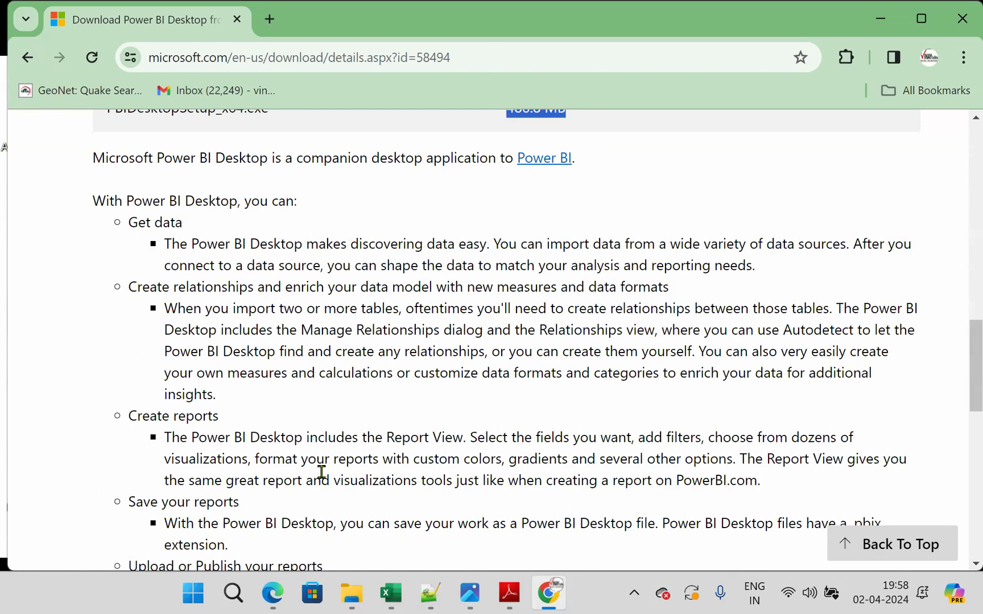
{"action": "scroll", "coordinate": [323, 468], "scroll_direction": "down", "scroll_amount": 7}
{"action": "left_click", "coordinate": [90, 242]}
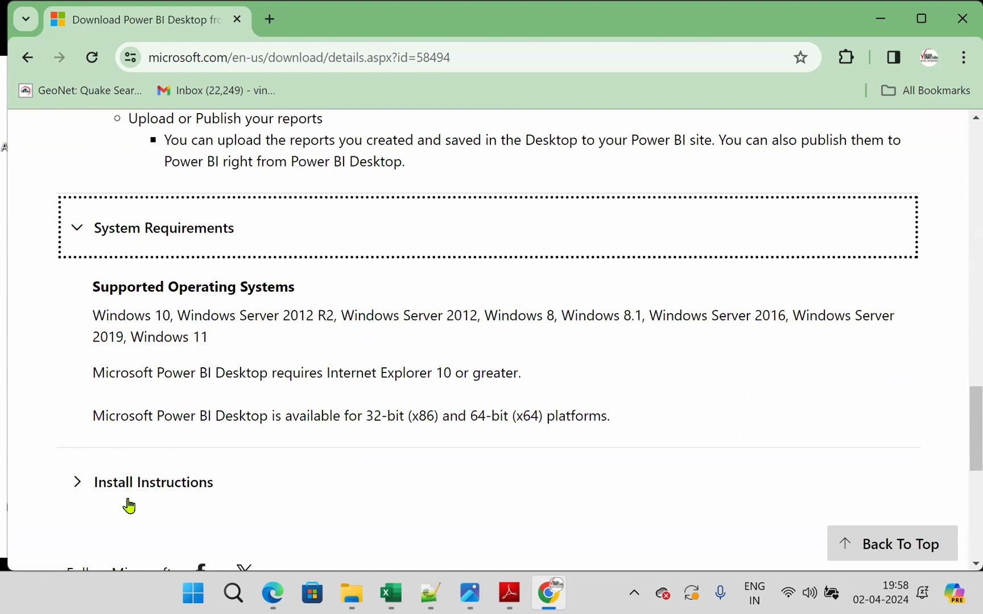
{"action": "left_click", "coordinate": [81, 494]}
{"action": "scroll", "coordinate": [410, 412], "scroll_direction": "down", "scroll_amount": 3}
{"action": "scroll", "coordinate": [392, 425], "scroll_direction": "up", "scroll_amount": 2}
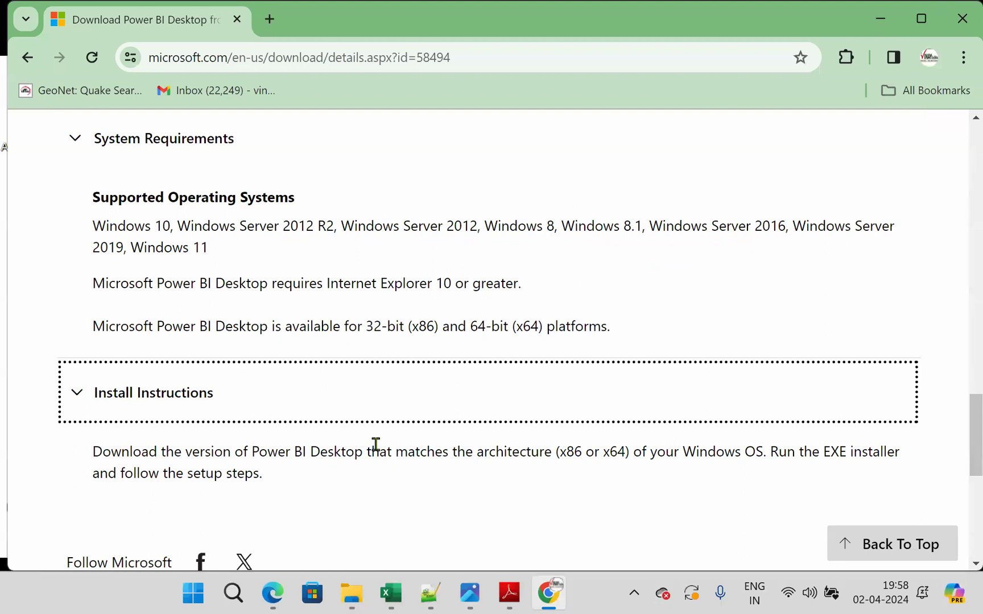
- Open the Power BI Desktop download choices and select PBIDesktopSetup_x64.exe
{"action": "scroll", "coordinate": [378, 443], "scroll_direction": "up", "scroll_amount": 6}
{"action": "scroll", "coordinate": [632, 384], "scroll_direction": "up", "scroll_amount": 10}
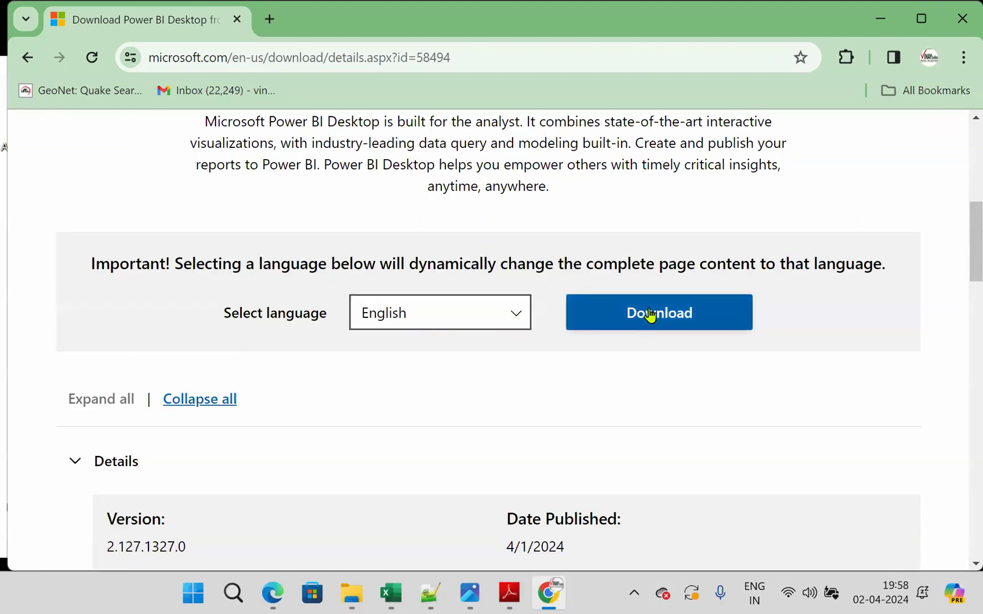
{"action": "left_click", "coordinate": [650, 315]}
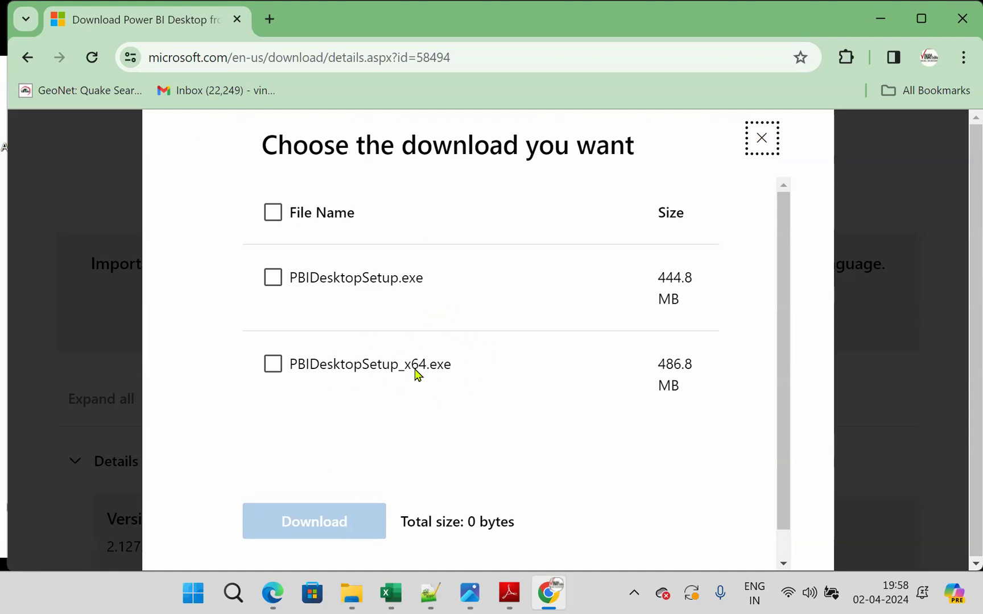
{"action": "left_click", "coordinate": [273, 371]}
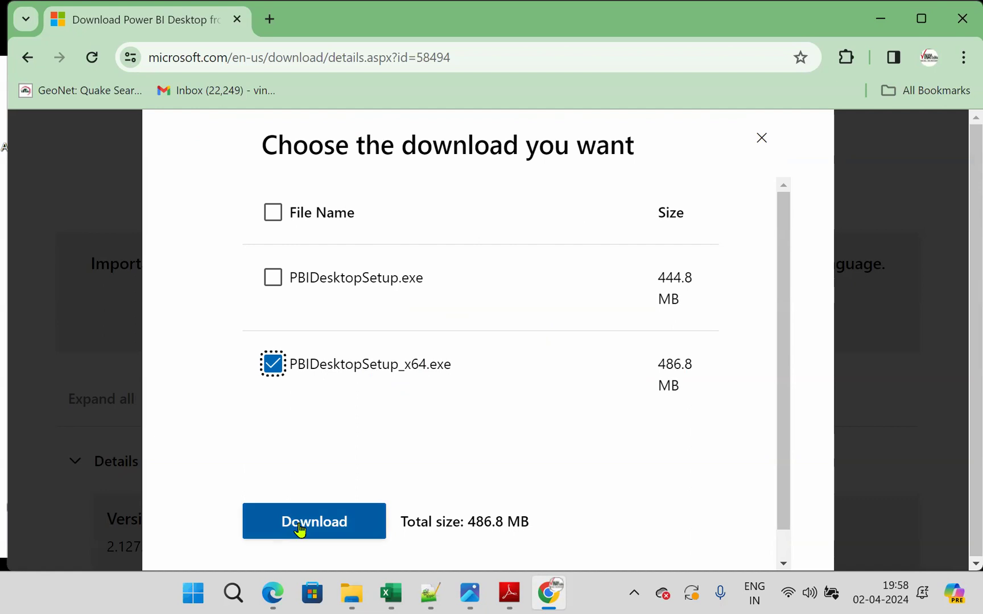
- In File Explorer, open the VINAYAKA_SOFTWARES folder on New Volume (D:) and select the PBIDesktopSetup_x64 installer
{"action": "left_click", "coordinate": [351, 594]}
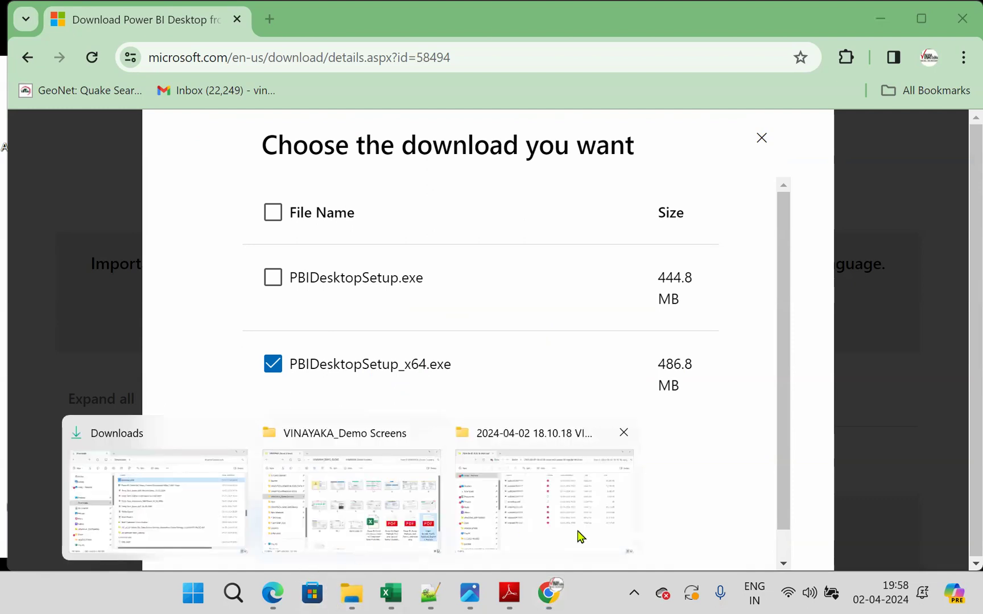
{"action": "left_click", "coordinate": [579, 536]}
{"action": "scroll", "coordinate": [120, 520], "scroll_direction": "down", "scroll_amount": 5}
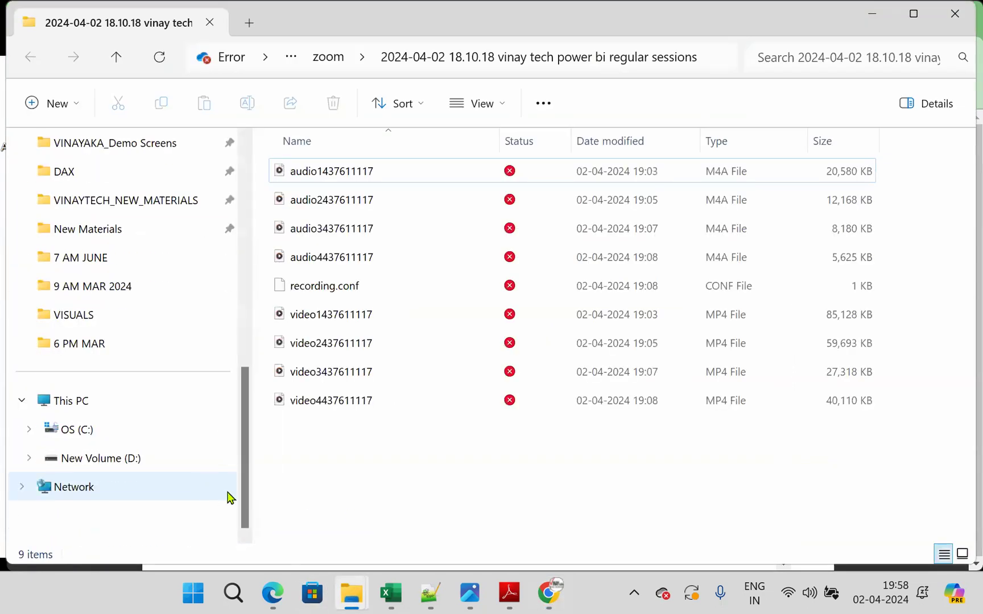
{"action": "left_click", "coordinate": [120, 469]}
{"action": "double_click", "coordinate": [358, 431]}
{"action": "left_click", "coordinate": [346, 238]}
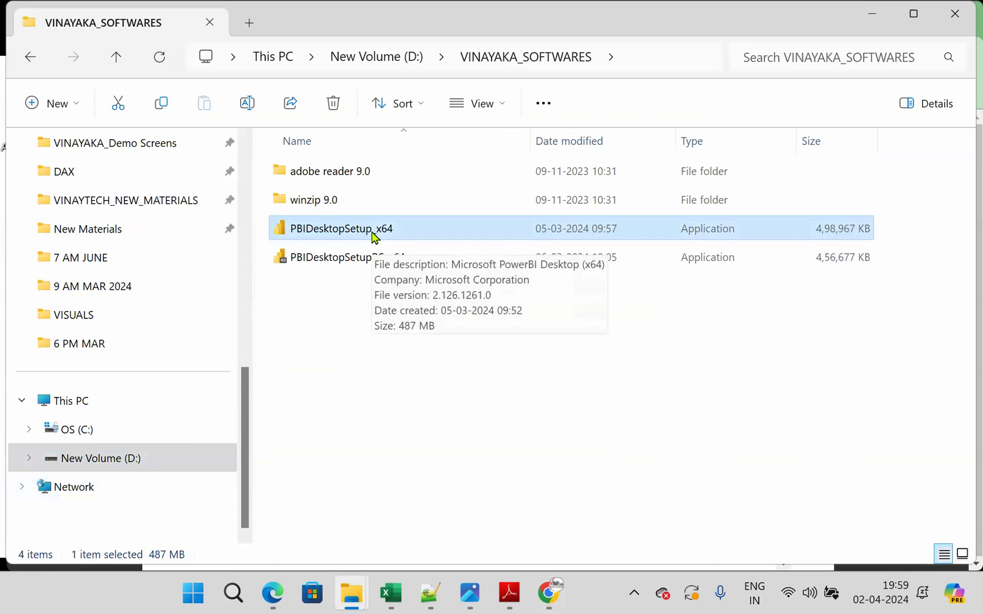
{"action": "double_click", "coordinate": [378, 227]}
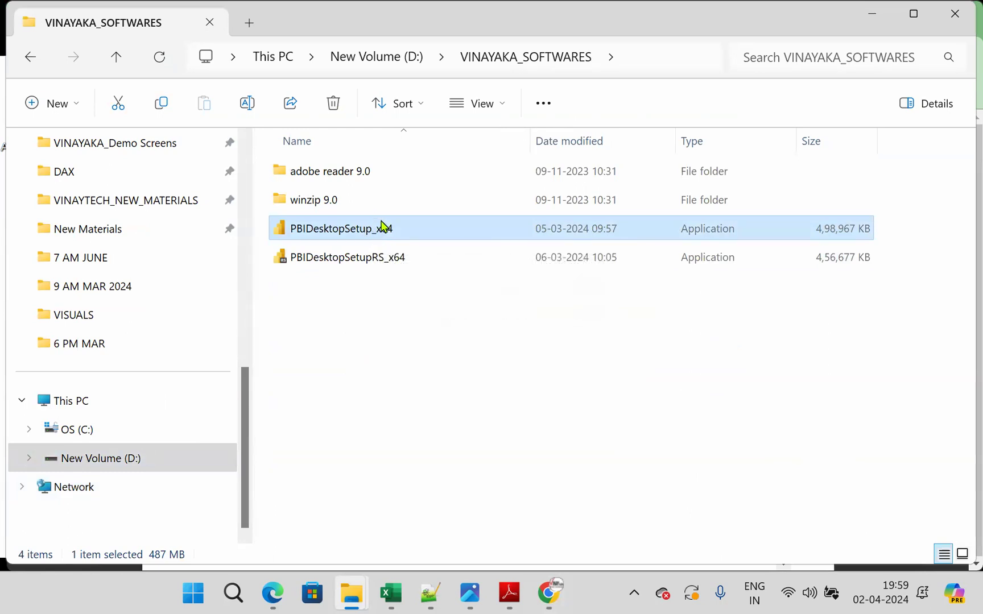
- Circle the PBIDesktopSetup_x64 installer with the pen and write the install sequence N, N, F below it
{"action": "mouse_move", "coordinate": [393, 196]}
{"action": "left_mouse_down"}
{"action": "mouse_move", "coordinate": [304, 241]}
{"action": "mouse_move", "coordinate": [406, 204]}
{"action": "mouse_move", "coordinate": [416, 316]}
{"action": "left_mouse_up"}
{"action": "left_click_drag", "start_coordinate": [408, 383], "coordinate": [442, 333]}
{"action": "mouse_move", "coordinate": [429, 438]}
{"action": "left_mouse_down"}
{"action": "mouse_move", "coordinate": [430, 401]}
{"action": "mouse_move", "coordinate": [461, 382]}
{"action": "left_mouse_up"}
{"action": "mouse_move", "coordinate": [469, 495]}
{"action": "left_mouse_down"}
{"action": "mouse_move", "coordinate": [484, 422]}
{"action": "mouse_move", "coordinate": [495, 454]}
{"action": "left_mouse_up"}
{"action": "left_click_drag", "start_coordinate": [481, 289], "coordinate": [533, 290]}
{"action": "left_click_drag", "start_coordinate": [522, 273], "coordinate": [538, 272]}
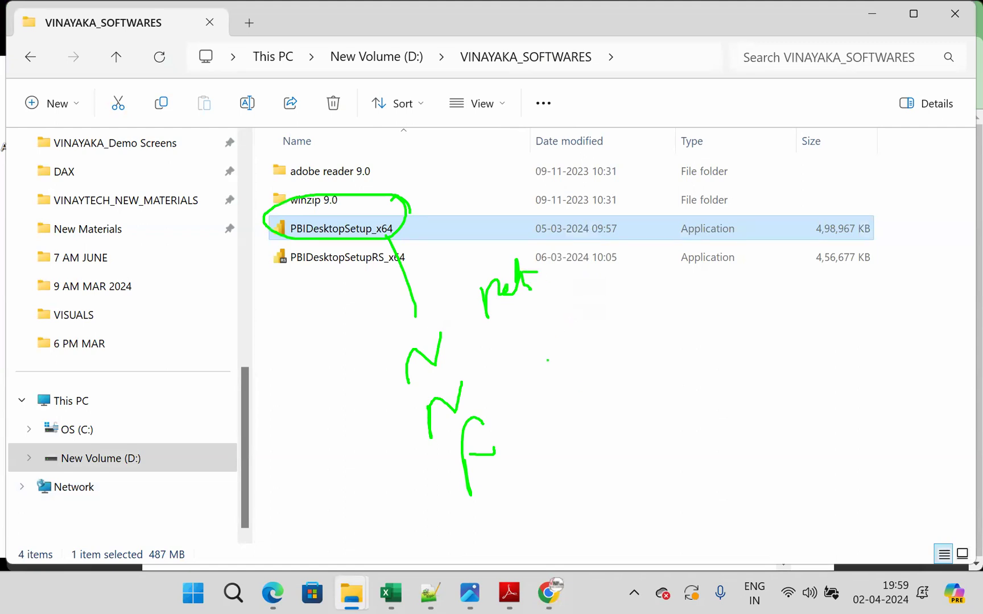
- Write the installation time "1-2 min" beside the sequence, then clear all pen annotations
{"action": "mouse_move", "coordinate": [612, 332]}
{"action": "left_mouse_down"}
{"action": "mouse_move", "coordinate": [629, 372]}
{"action": "mouse_move", "coordinate": [683, 351]}
{"action": "mouse_move", "coordinate": [736, 353]}
{"action": "left_mouse_up"}
{"action": "mouse_move", "coordinate": [661, 442]}
{"action": "left_mouse_down"}
{"action": "mouse_move", "coordinate": [674, 419]}
{"action": "mouse_move", "coordinate": [702, 432]}
{"action": "left_mouse_up"}
{"action": "mouse_move", "coordinate": [709, 415]}
{"action": "left_mouse_down"}
{"action": "mouse_move", "coordinate": [716, 430]}
{"action": "mouse_move", "coordinate": [736, 427]}
{"action": "left_mouse_up"}
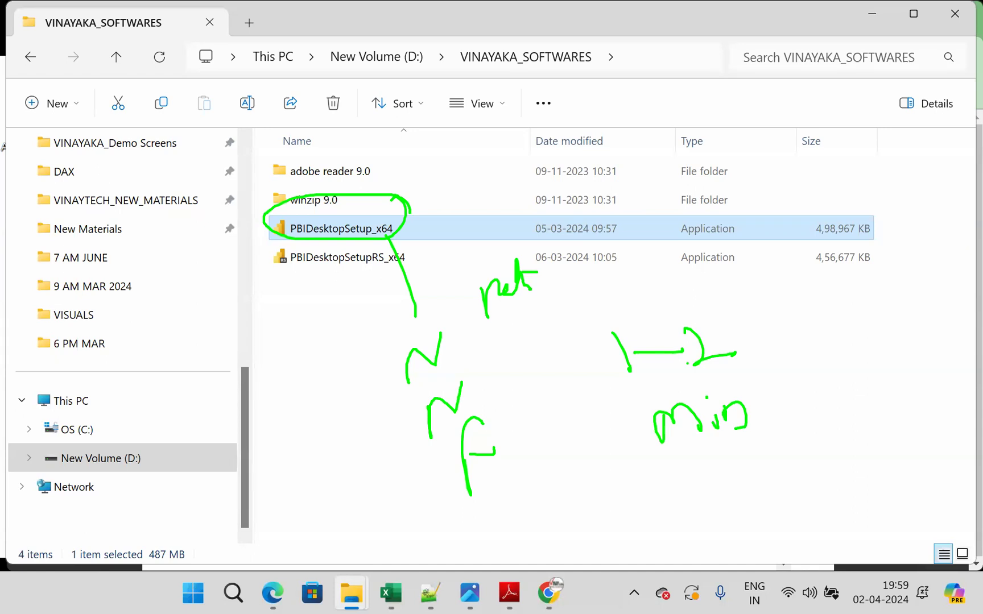
{"action": "key", "text": "Escape"}
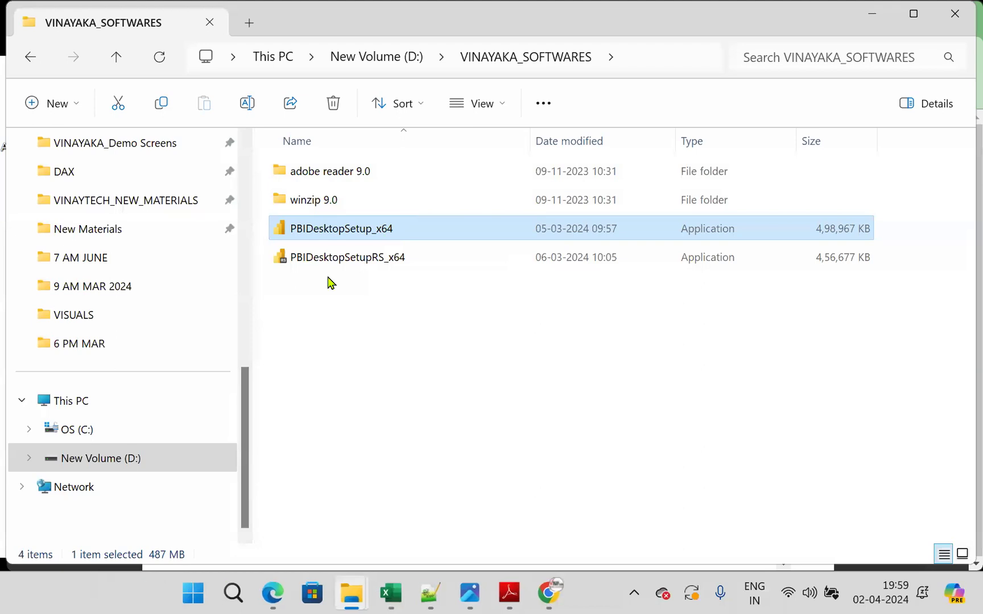
- Show the desktop, circle the Power BI Desktop shortcut with the pen and draw a line from it, then clear the annotations
{"action": "left_click", "coordinate": [869, 16]}
{"action": "left_click", "coordinate": [869, 16]}
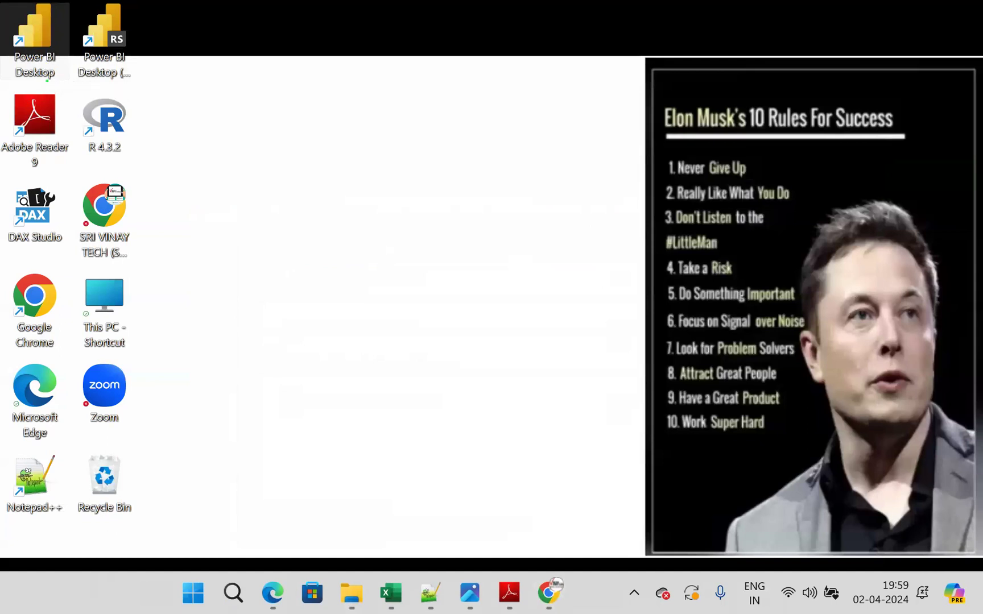
{"action": "mouse_move", "coordinate": [73, 23]}
{"action": "left_mouse_down"}
{"action": "mouse_move", "coordinate": [55, 3]}
{"action": "mouse_move", "coordinate": [76, 81]}
{"action": "mouse_move", "coordinate": [52, 9]}
{"action": "left_mouse_up"}
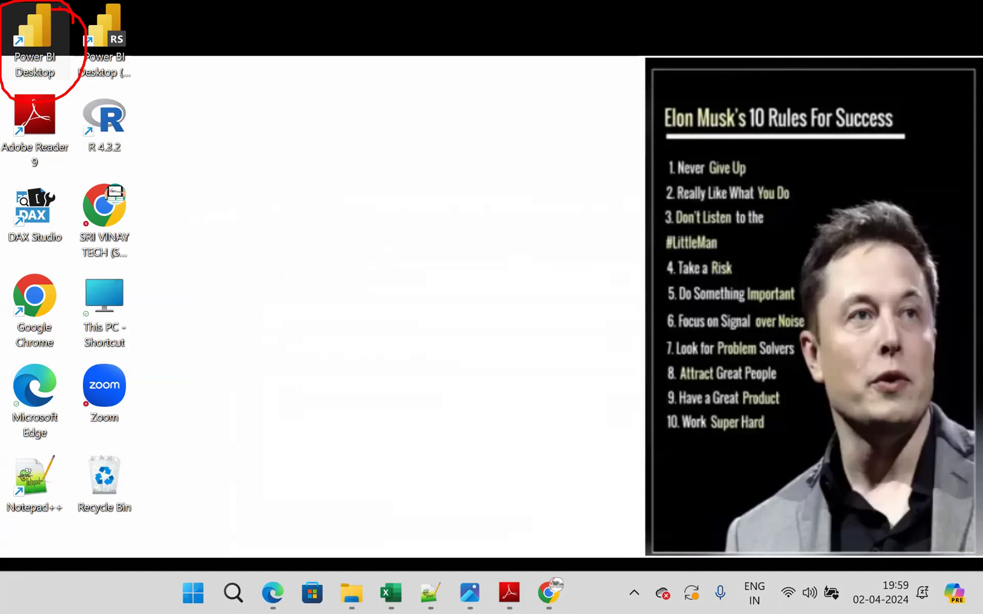
{"action": "mouse_move", "coordinate": [54, 62]}
{"action": "left_mouse_down"}
{"action": "mouse_move", "coordinate": [74, 84]}
{"action": "mouse_move", "coordinate": [269, 195]}
{"action": "left_mouse_up"}
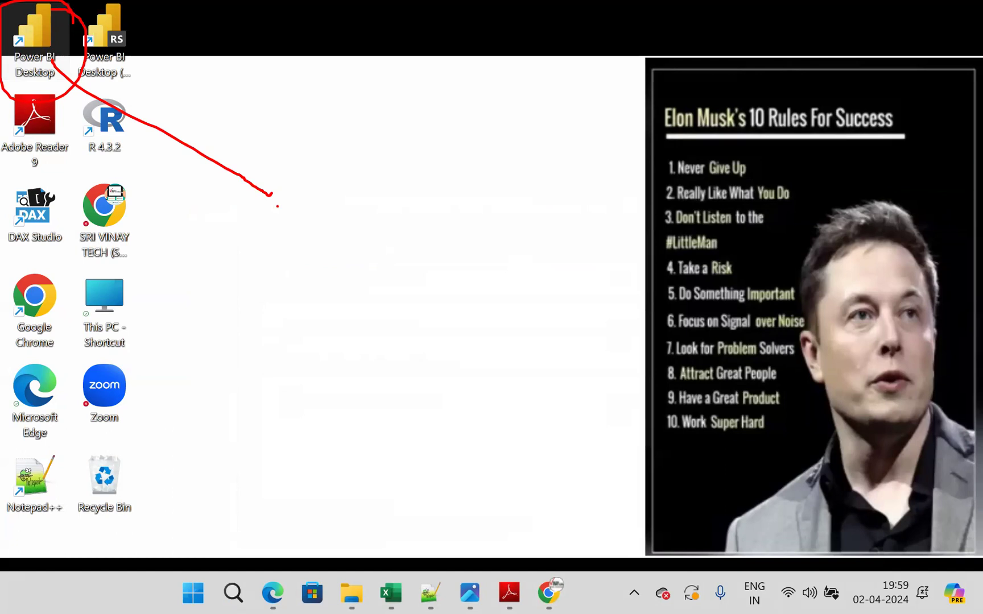
{"action": "key", "text": "Escape"}
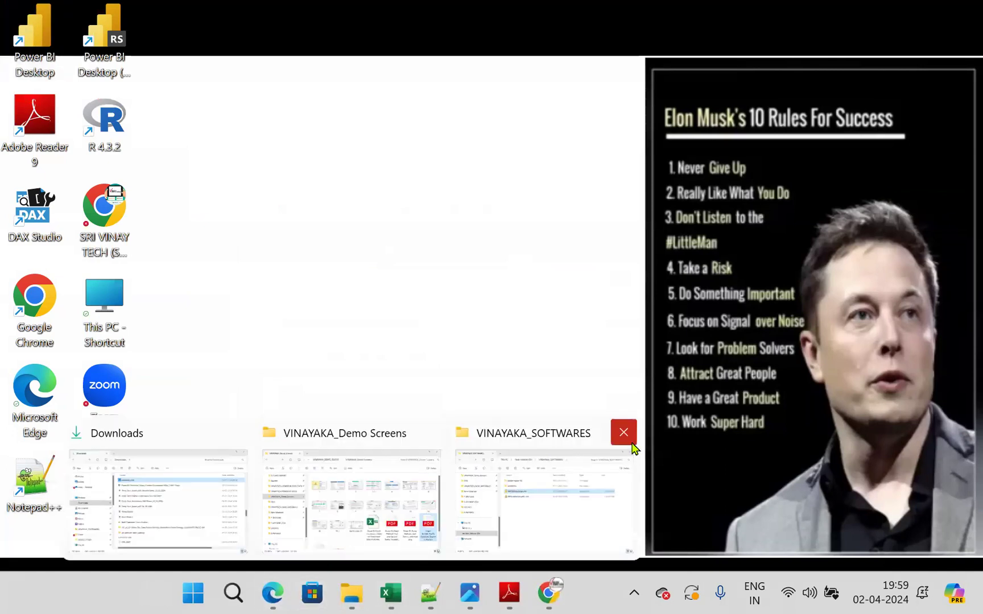
- Close the VINAYAKA_SOFTWARES window and look through the 9 AM MAR 2024, 7 AM JUNE and 6 PM MAR folders for the sample data file
{"action": "left_click", "coordinate": [624, 432]}
{"action": "left_click", "coordinate": [291, 500]}
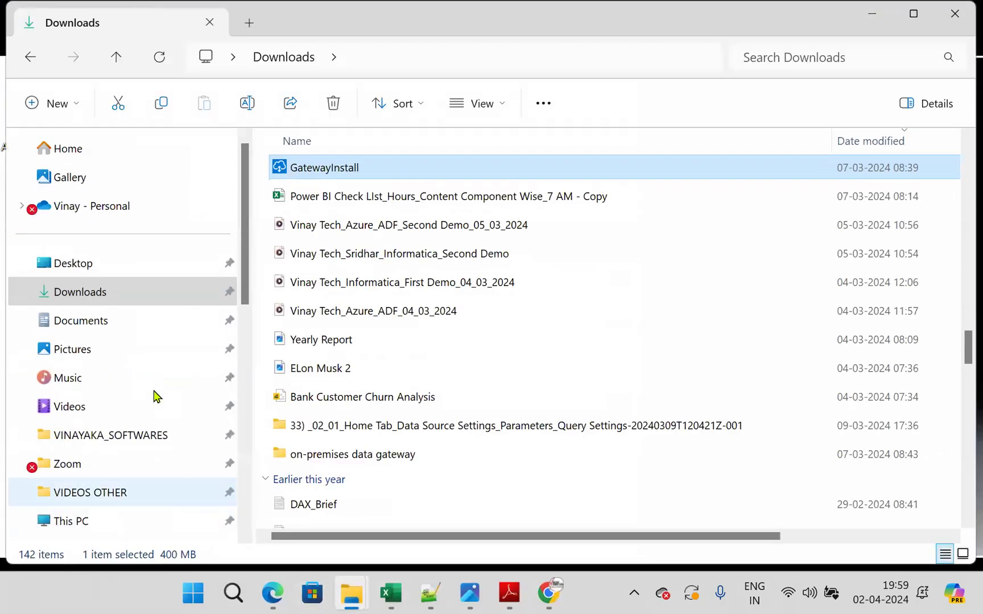
{"action": "scroll", "coordinate": [103, 512], "scroll_direction": "down", "scroll_amount": 5}
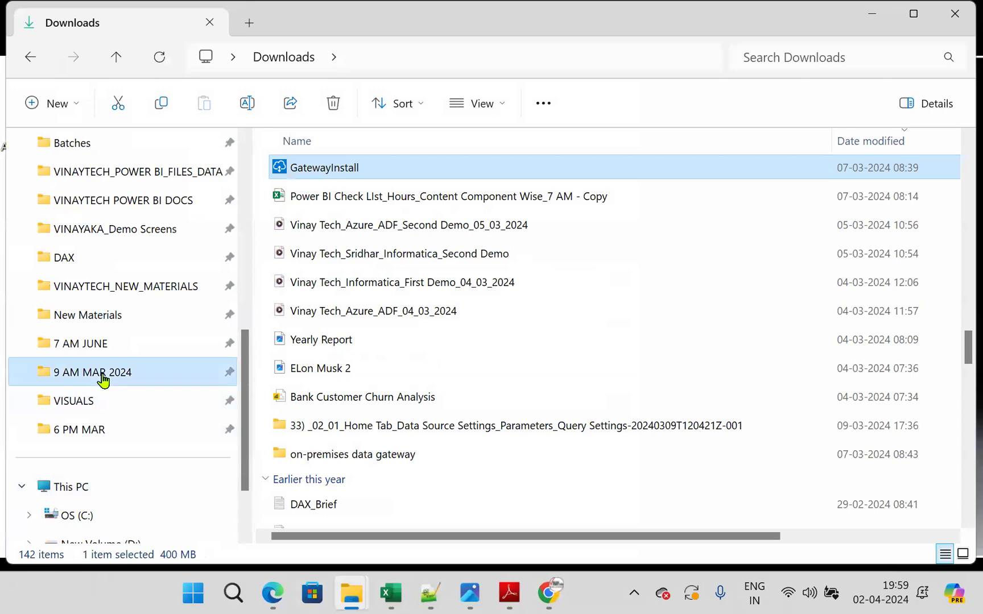
{"action": "left_click", "coordinate": [133, 373]}
{"action": "left_click", "coordinate": [68, 344]}
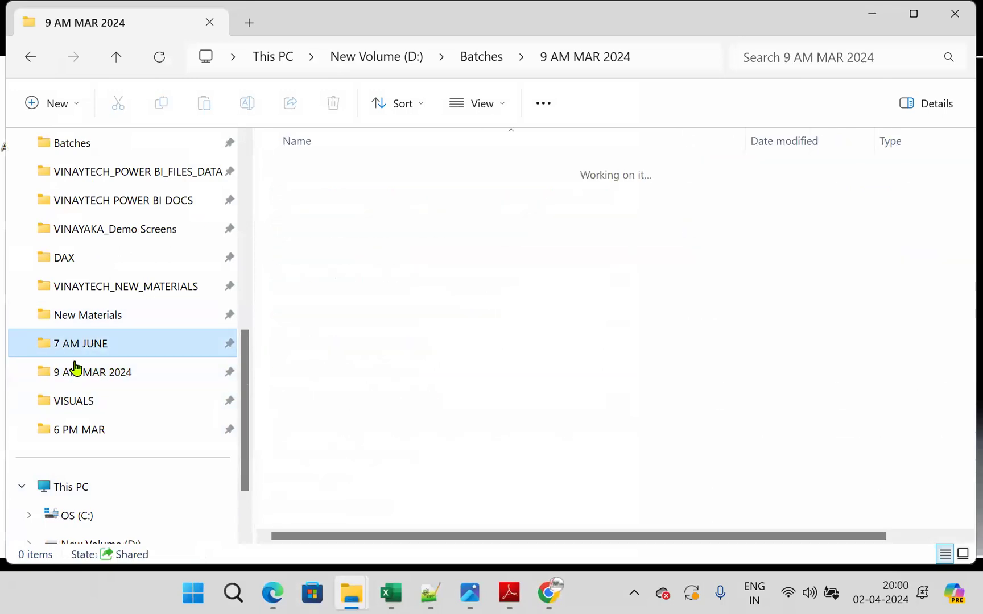
{"action": "scroll", "coordinate": [435, 256], "scroll_direction": "down", "scroll_amount": 3}
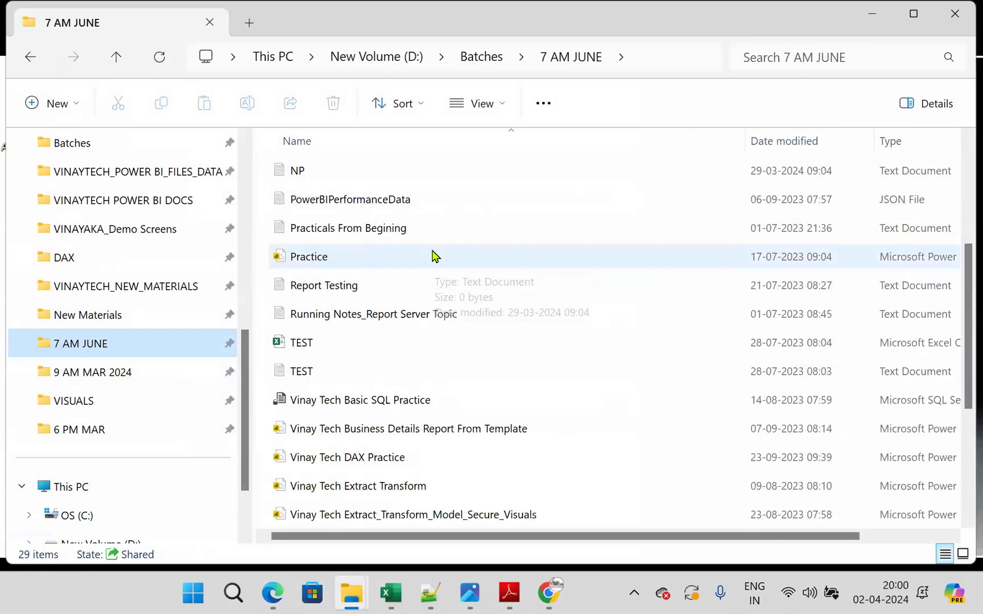
{"action": "scroll", "coordinate": [432, 258], "scroll_direction": "down", "scroll_amount": 3}
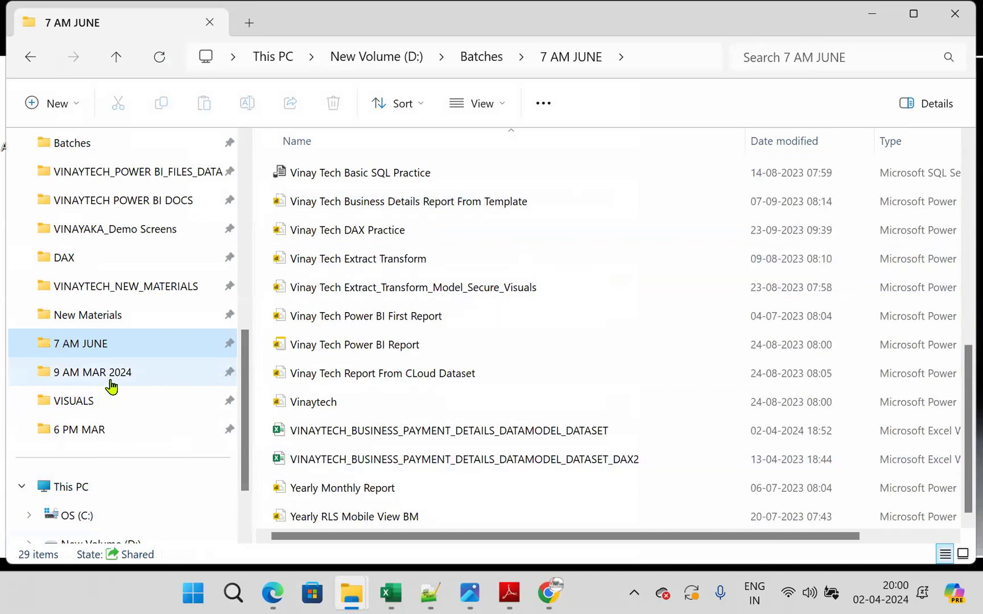
{"action": "left_click", "coordinate": [91, 428]}
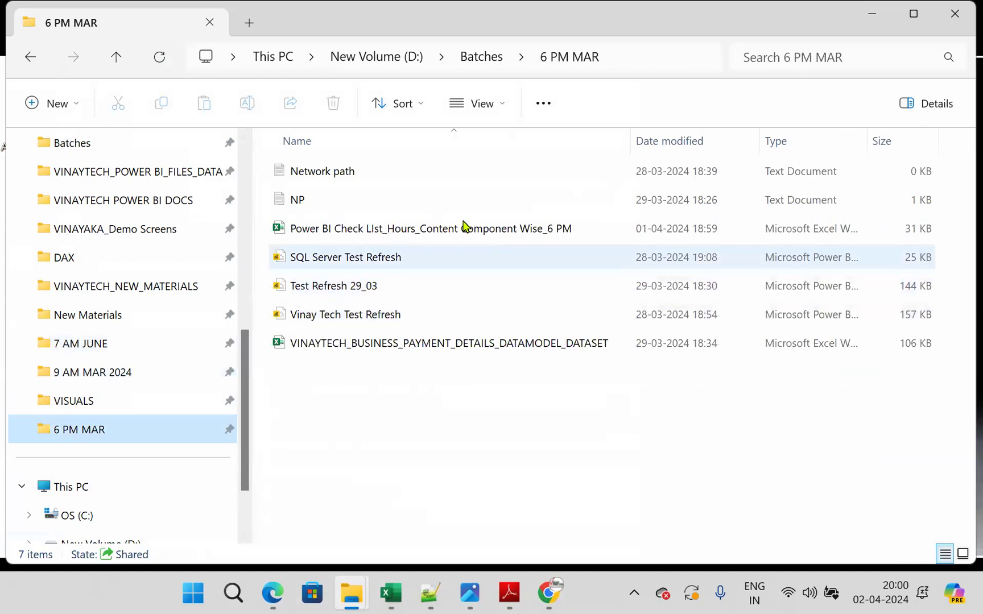
- Open the Family_Expenses_Daily_Data workbook from the 5 pm july folder in Batches and show the beginning of its expense records
{"action": "left_click", "coordinate": [481, 57]}
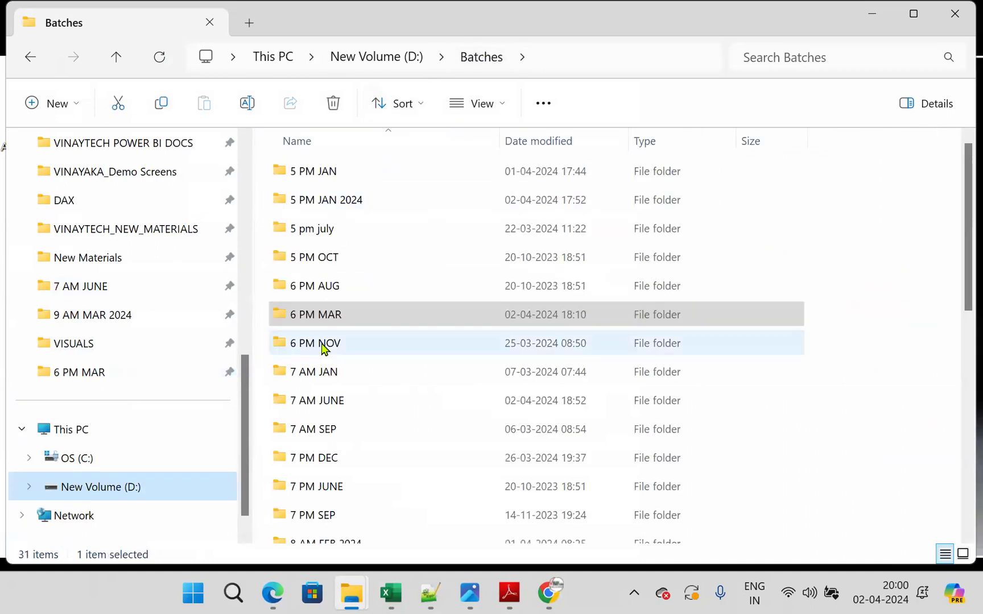
{"action": "double_click", "coordinate": [311, 229]}
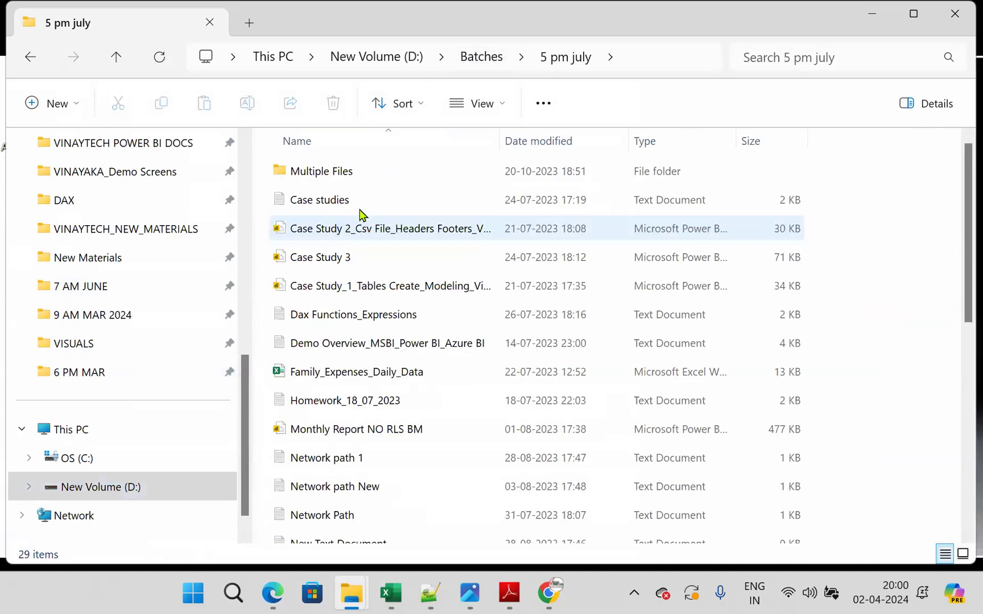
{"action": "left_click", "coordinate": [398, 380]}
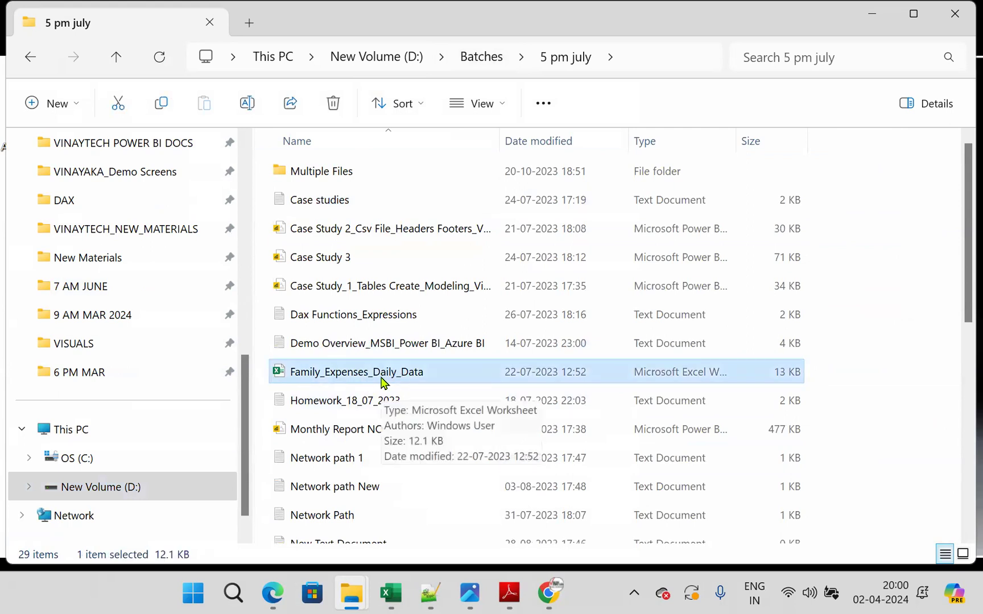
{"action": "double_click", "coordinate": [385, 381]}
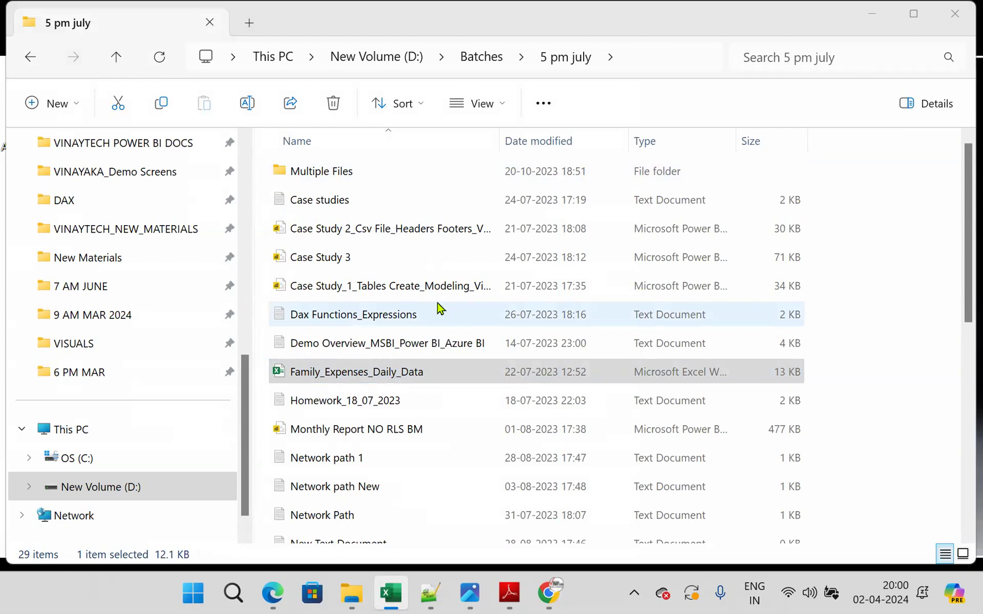
{"action": "left_click", "coordinate": [404, 597]}
{"action": "left_click", "coordinate": [696, 235]}
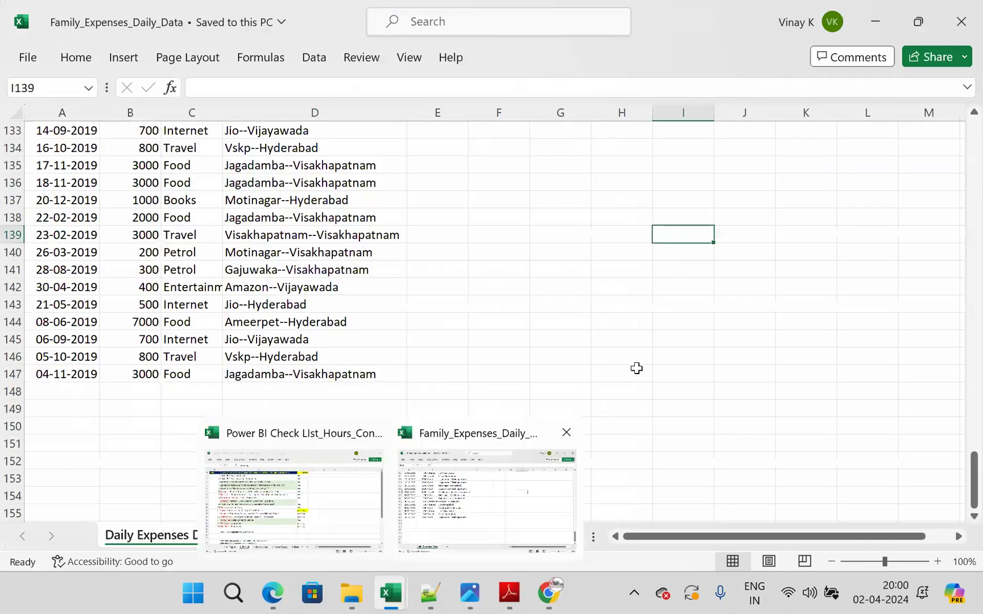
{"action": "scroll", "coordinate": [632, 369], "scroll_direction": "up", "scroll_amount": 11}
{"action": "left_click_drag", "start_coordinate": [970, 412], "coordinate": [961, 87]}
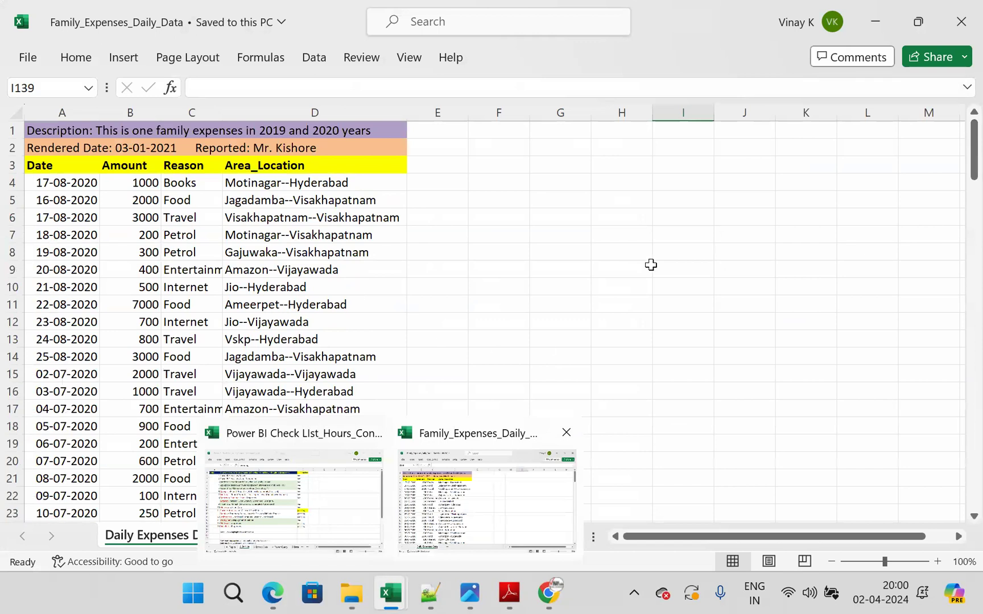
{"action": "left_click", "coordinate": [481, 302]}
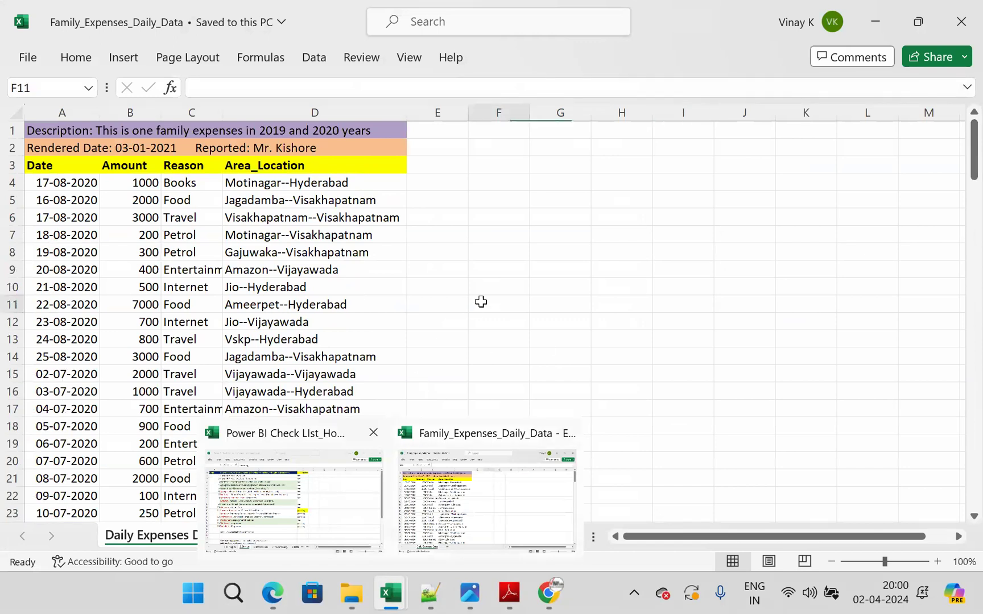
- Close the Power BI Check List workbook for the 6 PM batch, saving its changes
{"action": "left_click", "coordinate": [372, 435]}
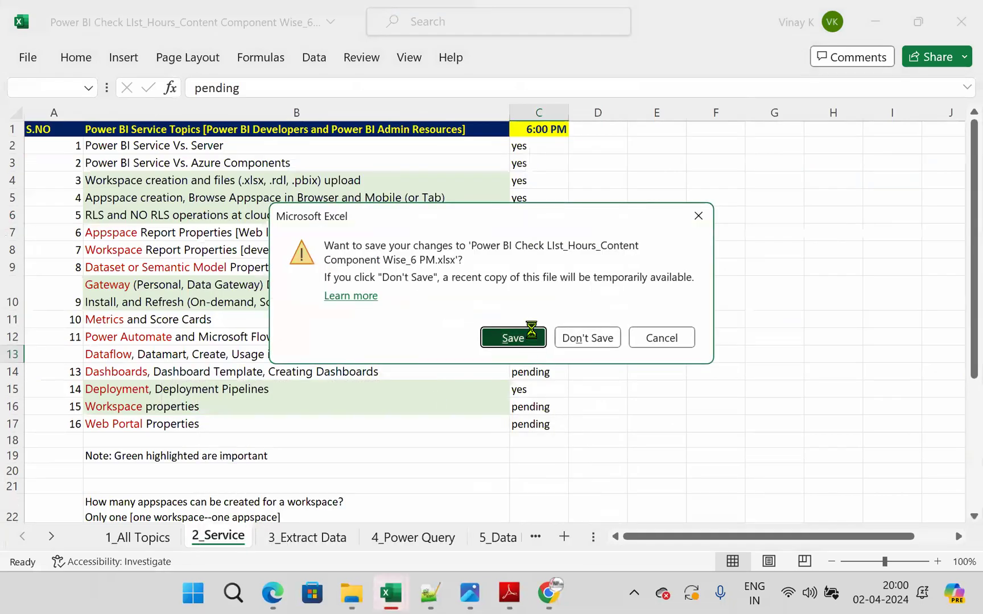
{"action": "left_click", "coordinate": [514, 337]}
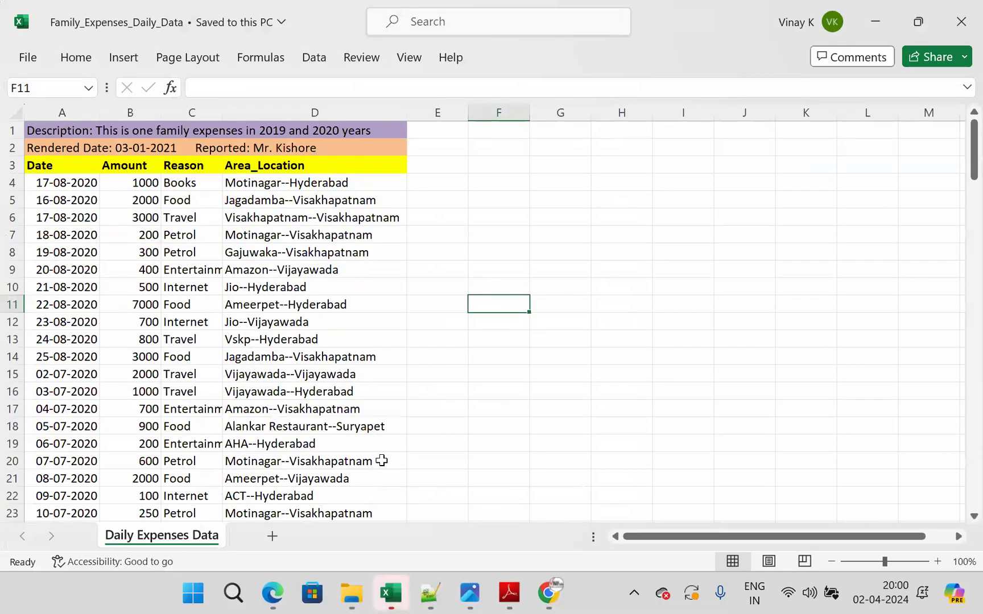
- Review the daily expense records and view the Self Service BI example image 16.jpeg in the photo viewer
{"action": "left_click", "coordinate": [76, 219]}
{"action": "left_click", "coordinate": [278, 229]}
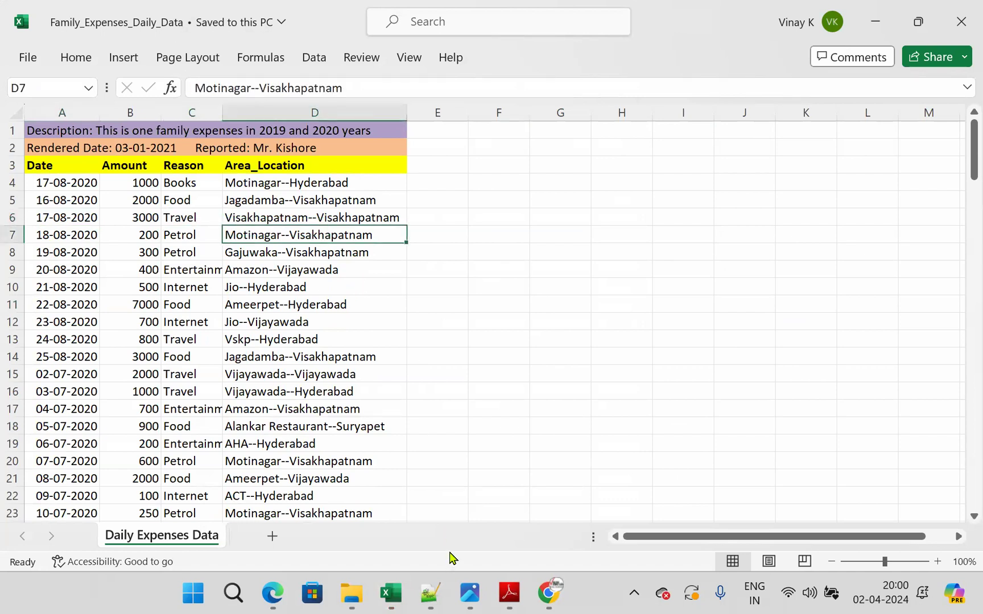
{"action": "left_click", "coordinate": [468, 593]}
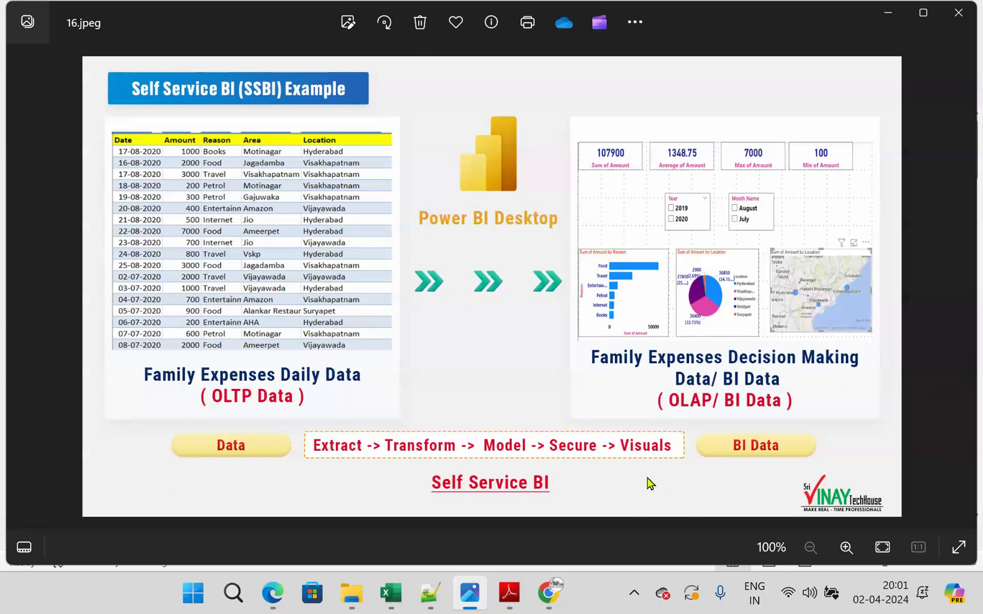
{"action": "left_click", "coordinate": [885, 13]}
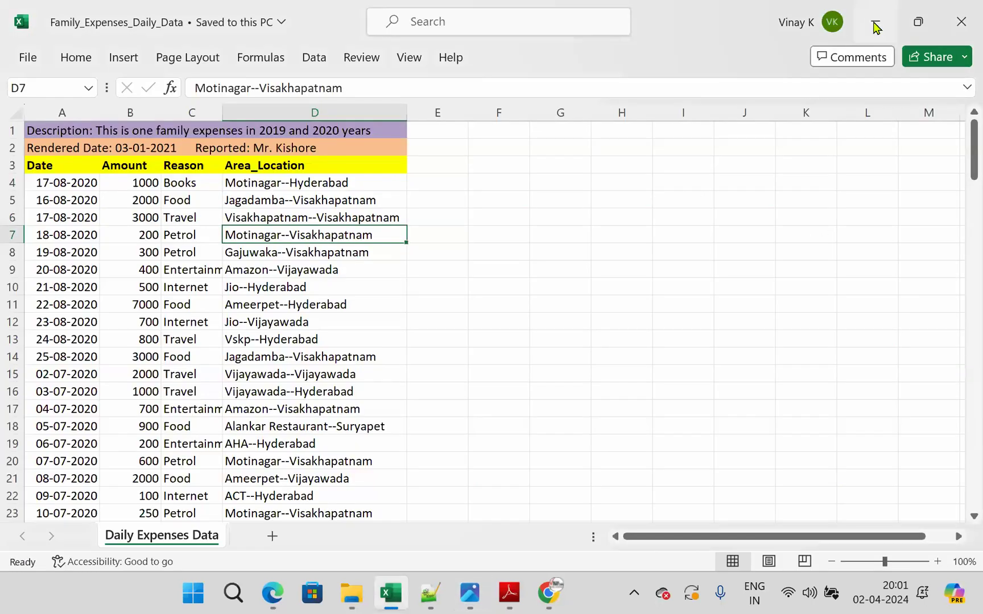
- Launch Power BI Desktop from its desktop shortcut, close and relaunch it, and create a new blank report
{"action": "left_click", "coordinate": [875, 24]}
{"action": "left_click", "coordinate": [874, 25]}
{"action": "double_click", "coordinate": [46, 66]}
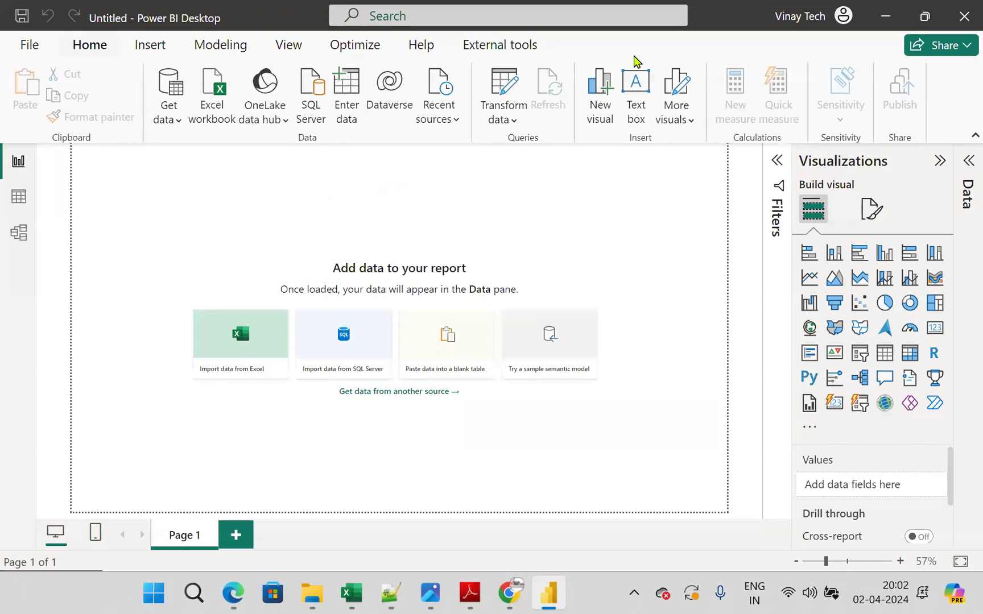
{"action": "left_click", "coordinate": [964, 16]}
{"action": "double_click", "coordinate": [27, 61]}
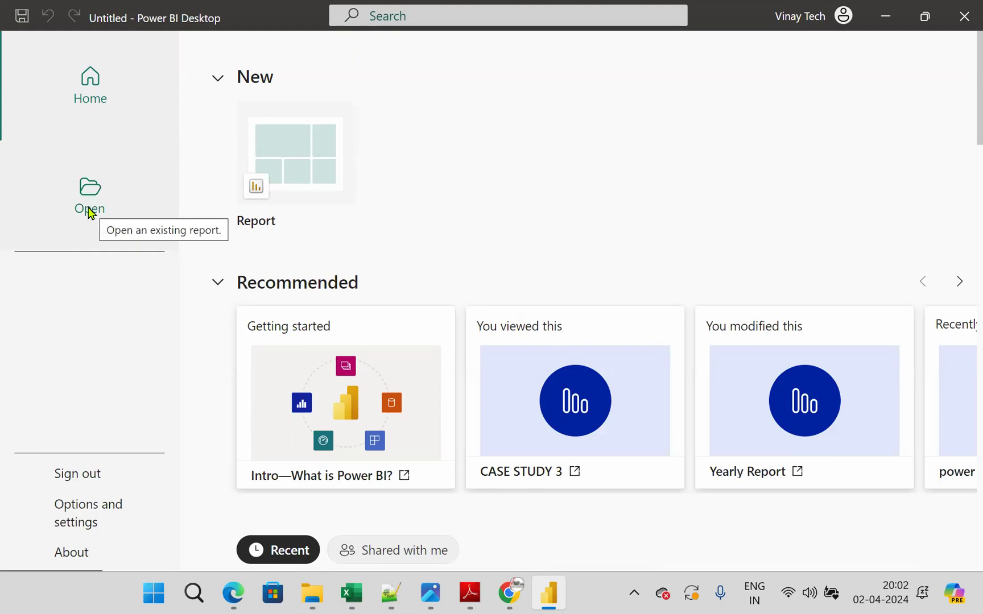
{"action": "left_click", "coordinate": [321, 156]}
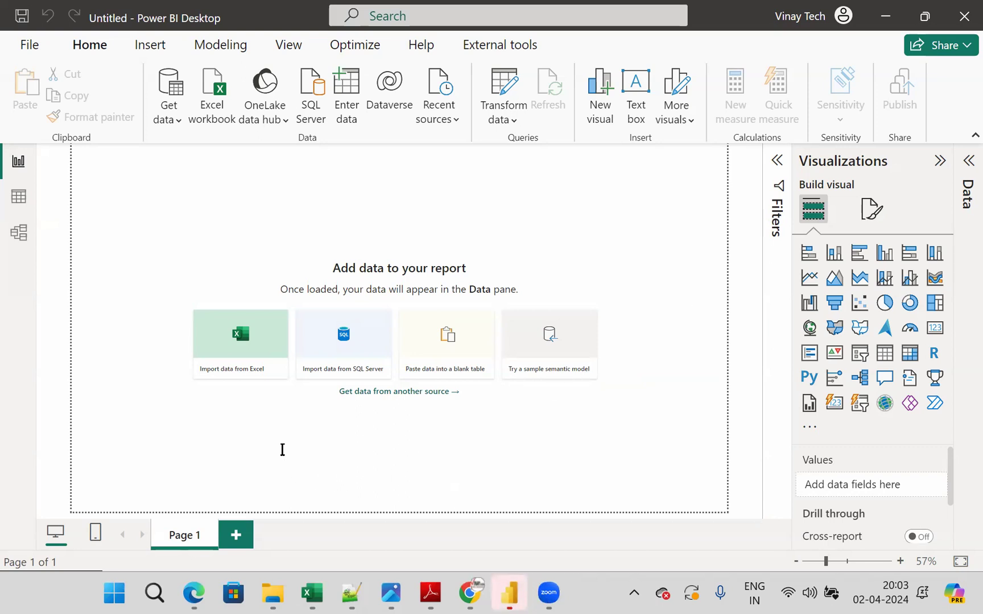
- Add an on-screen text annotation below the report canvas reading "SSBI: Color blind friendly interface"
{"action": "left_click", "coordinate": [330, 535]}
{"action": "type", "text": "ssbi"}
{"action": "key", "text": "BackSpace"}
{"action": "key", "text": "BackSpace"}
{"action": "key", "text": "BackSpace"}
{"action": "key", "text": "BackSpace"}
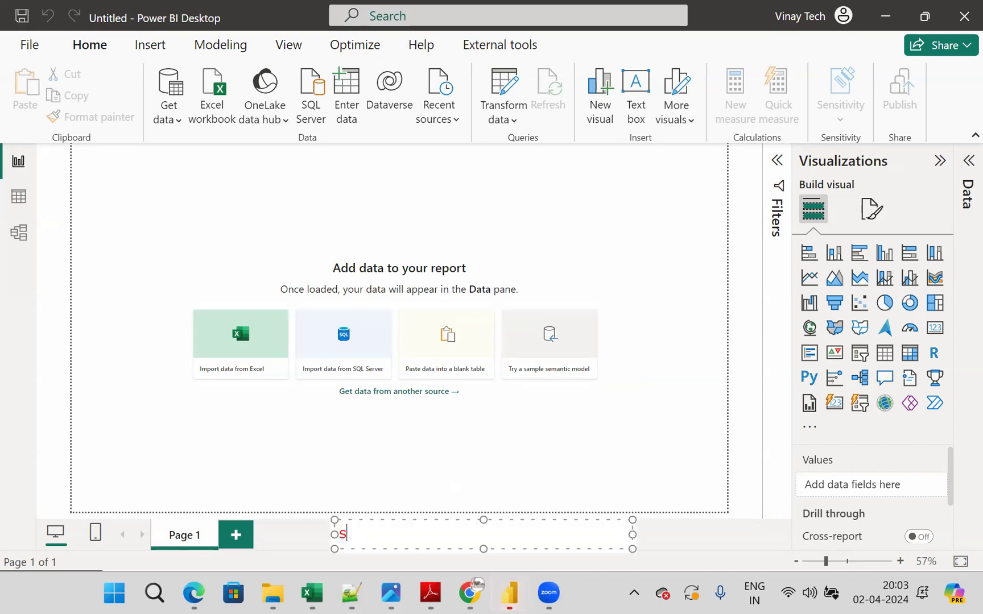
{"action": "type", "text": "SSBI: "}
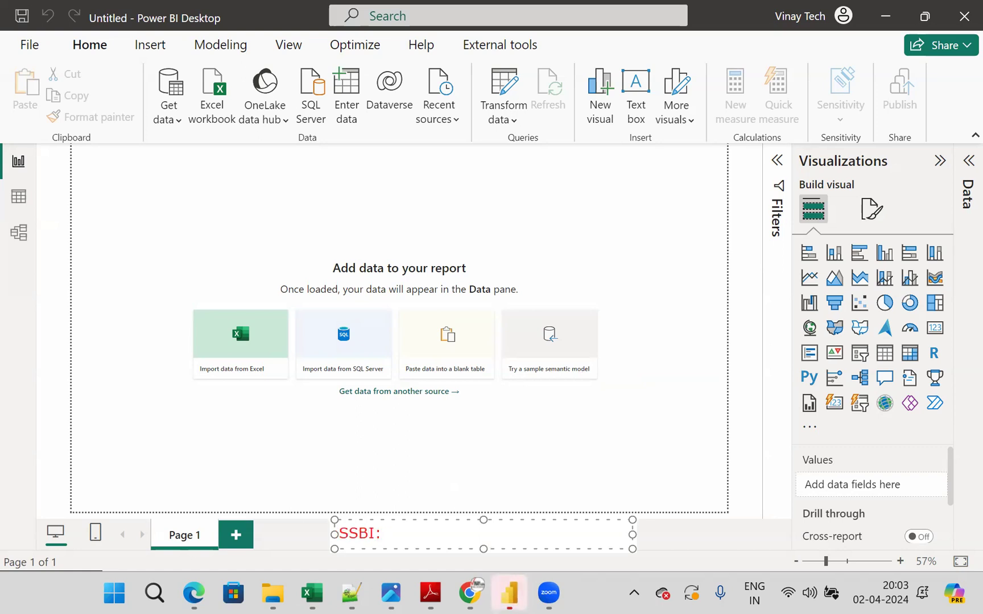
{"action": "type", "text": "Color blind friendl"}
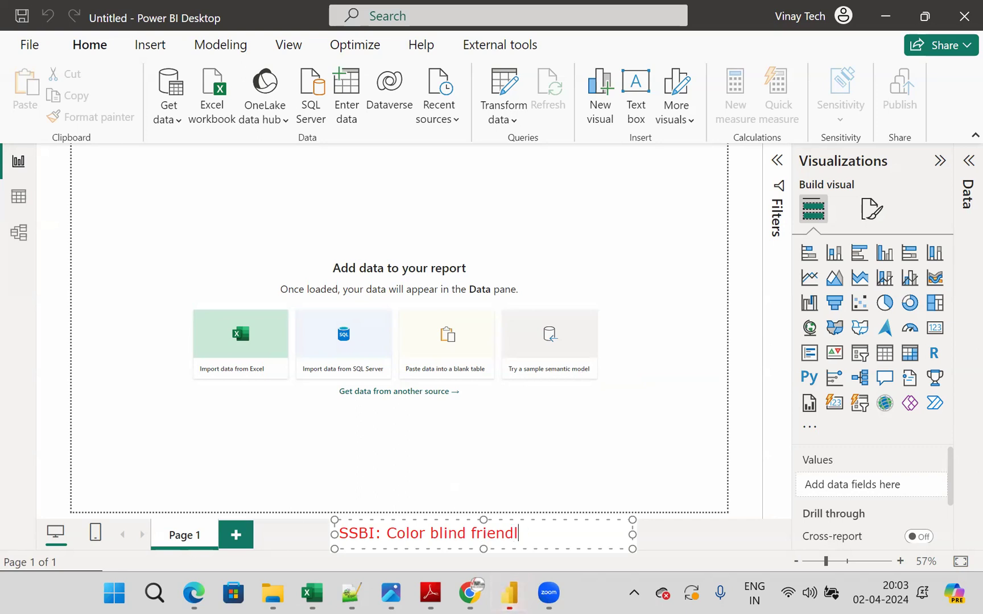
{"action": "type", "text": "y interface"}
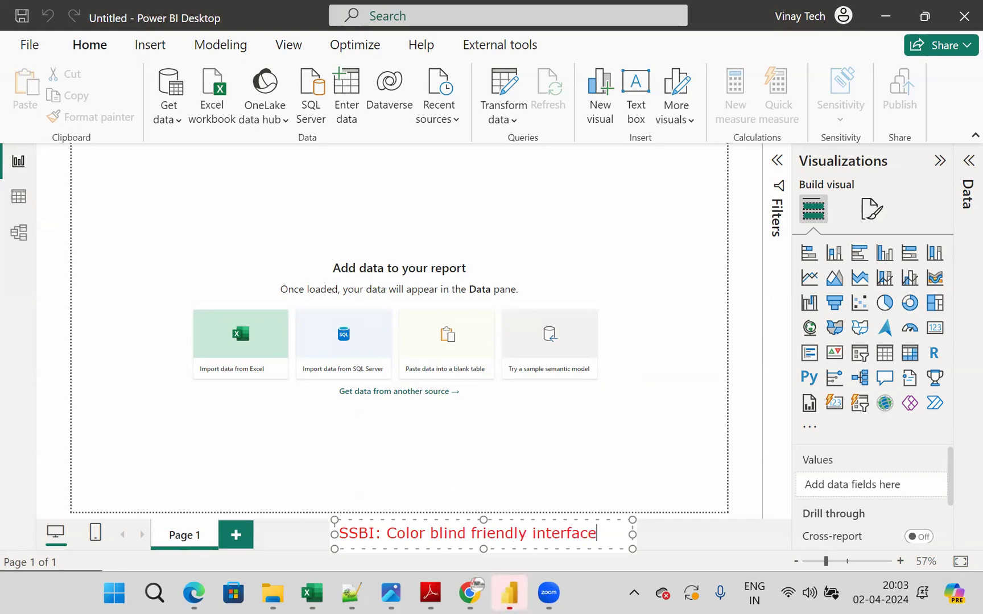
- Add a second line to the annotation reading "Data->Extract->Transform->Model->Secure->Visuals->BI Data"
{"action": "key", "text": "Return"}
{"action": "type", "text": "D"}
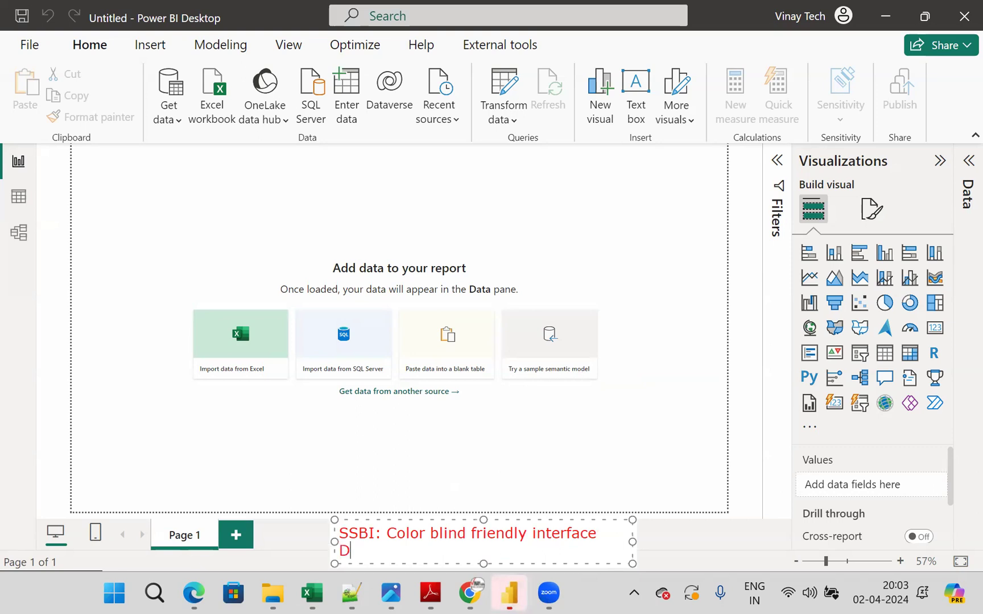
{"action": "type", "text": "ata->Extrac"}
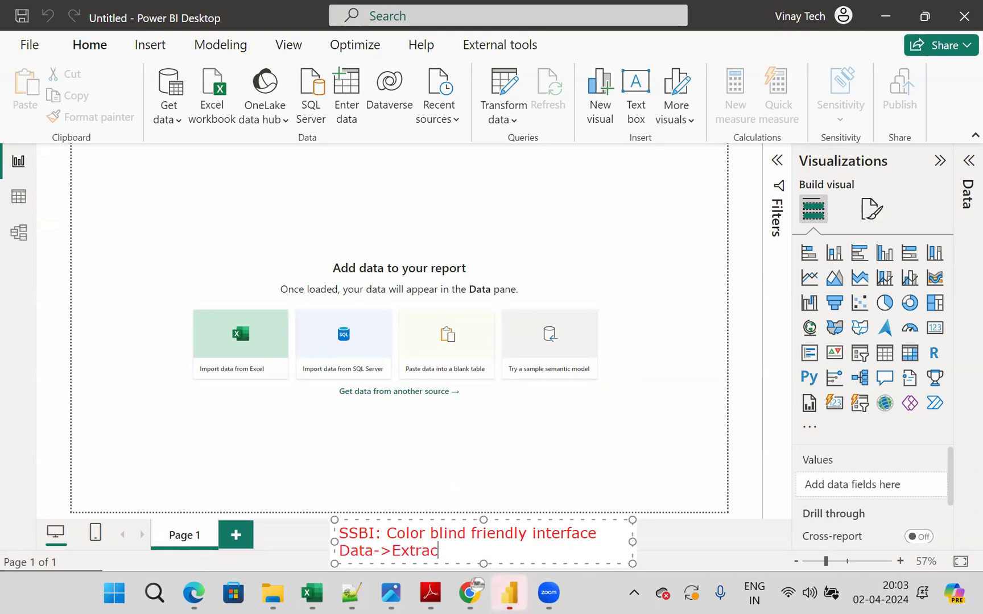
{"action": "type", "text": "t->Trans"}
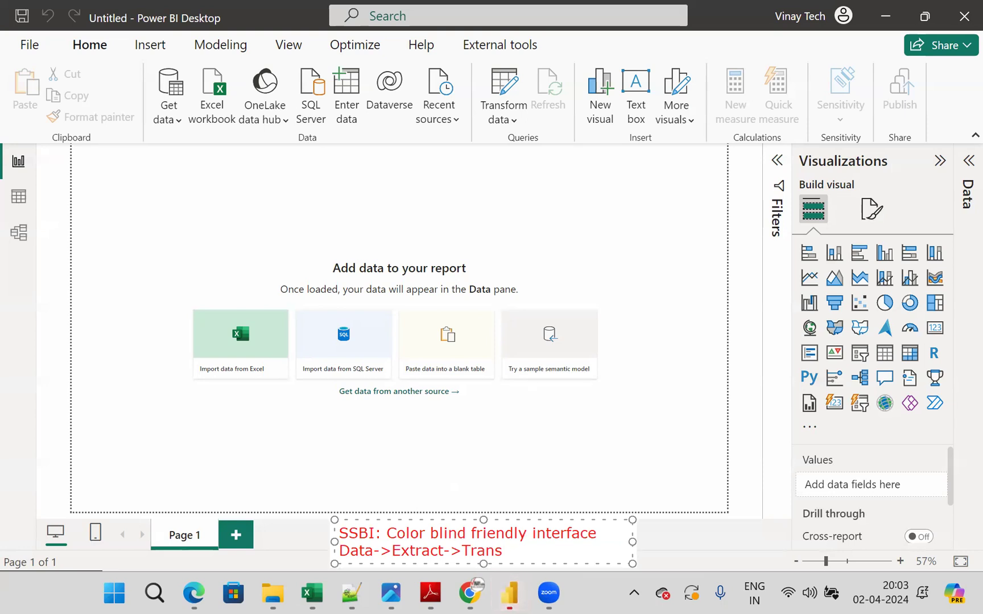
{"action": "type", "text": "form->Model"}
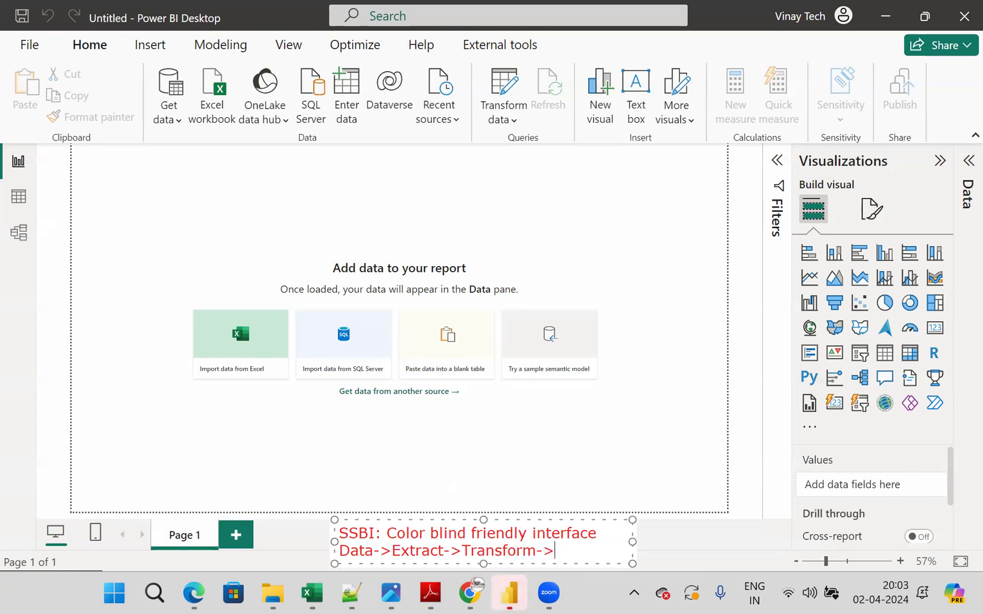
{"action": "type", "text": "->S"}
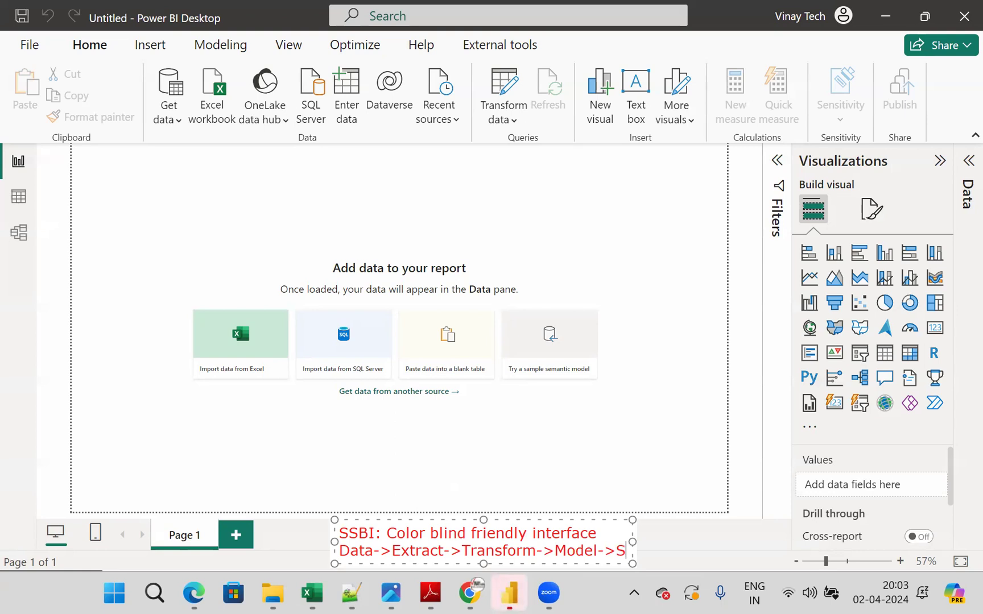
{"action": "type", "text": "ecure->Visuals->BI Data"}
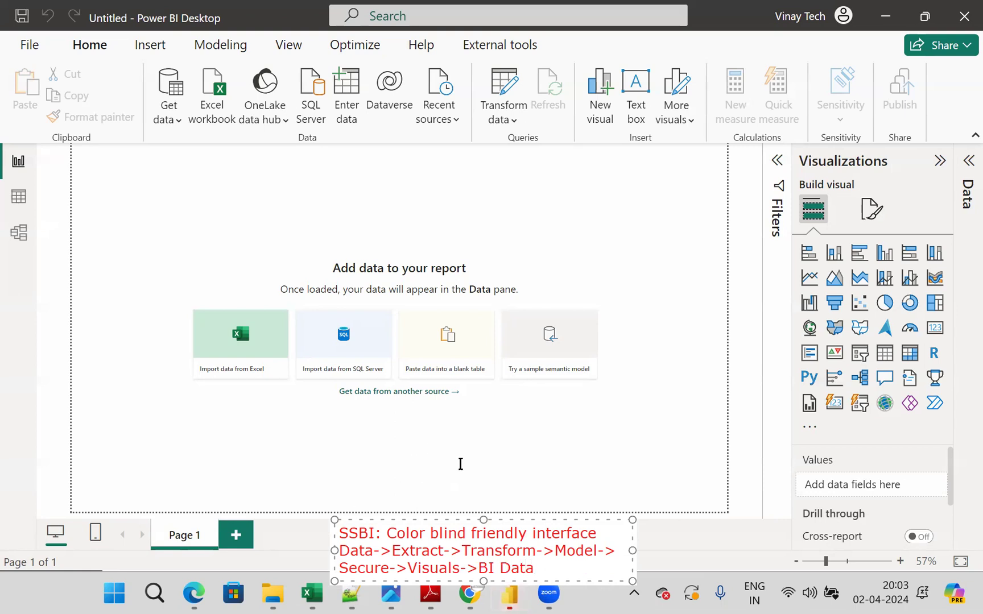
- Widen the text annotation so the workflow fits on one line, and number its Extract through Visuals stages 1 to 5 in blue
{"action": "left_click_drag", "start_coordinate": [632, 550], "coordinate": [912, 535]}
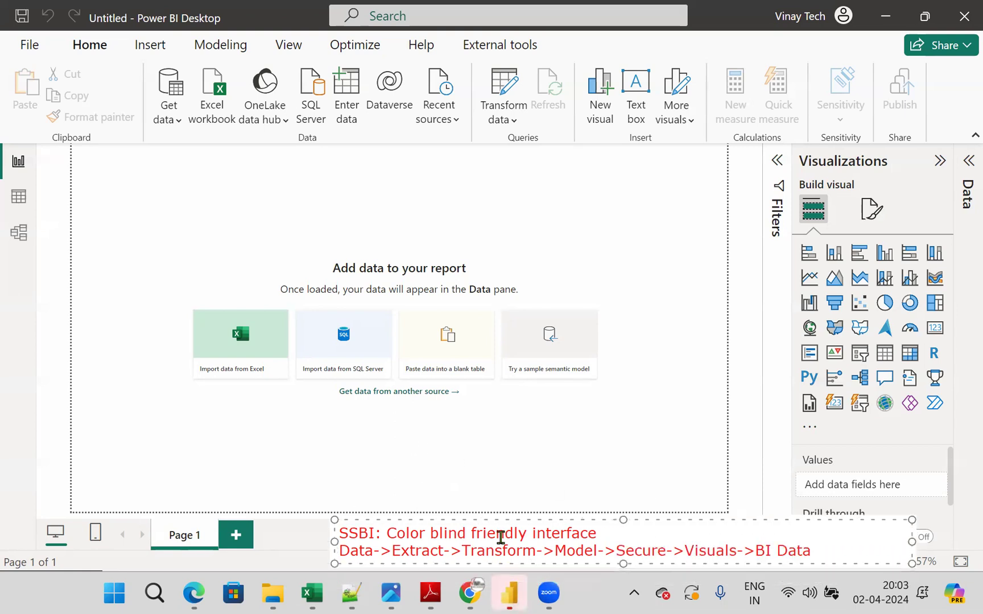
{"action": "left_click", "coordinate": [533, 492]}
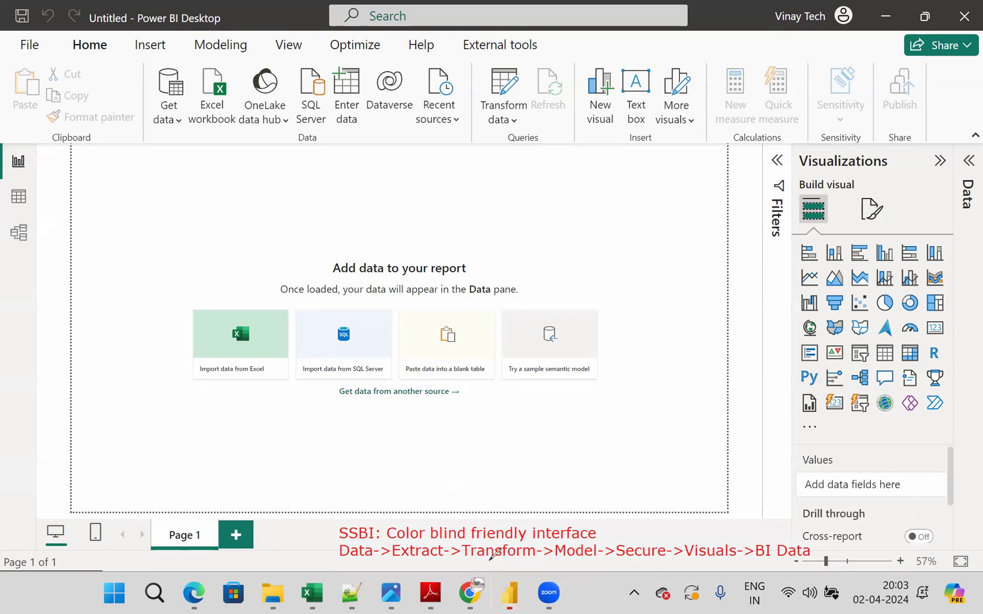
{"action": "left_click_drag", "start_coordinate": [423, 563], "coordinate": [423, 569]}
{"action": "left_click_drag", "start_coordinate": [491, 564], "coordinate": [502, 567]}
{"action": "left_click_drag", "start_coordinate": [566, 563], "coordinate": [568, 575]}
{"action": "left_click_drag", "start_coordinate": [629, 562], "coordinate": [633, 576]}
{"action": "mouse_move", "coordinate": [695, 561]}
{"action": "left_mouse_down"}
{"action": "mouse_move", "coordinate": [692, 573]}
{"action": "mouse_move", "coordinate": [703, 561]}
{"action": "left_mouse_up"}
- Number the matching interface parts in blue: Get data 1, Transform data 2, Model view 3, Modeling 4 and report canvas 5
{"action": "left_click_drag", "start_coordinate": [167, 129], "coordinate": [168, 136]}
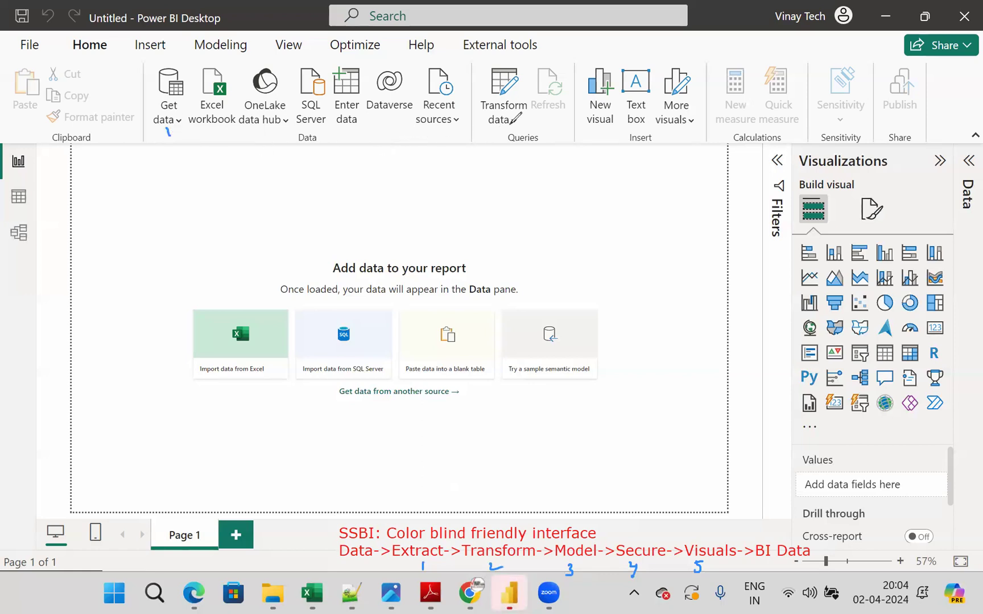
{"action": "left_click_drag", "start_coordinate": [501, 127], "coordinate": [514, 132]}
{"action": "left_click_drag", "start_coordinate": [18, 238], "coordinate": [21, 250]}
{"action": "left_click_drag", "start_coordinate": [225, 55], "coordinate": [223, 72]}
{"action": "mouse_move", "coordinate": [377, 152]}
{"action": "left_mouse_down"}
{"action": "mouse_move", "coordinate": [379, 161]}
{"action": "mouse_move", "coordinate": [387, 150]}
{"action": "left_mouse_up"}
- Mark the title bar in blue: circle Save, mark undo, redo and file name, circle the account name, and mark the window controls
{"action": "mouse_move", "coordinate": [32, 7]}
{"action": "left_mouse_down"}
{"action": "mouse_move", "coordinate": [42, 27]}
{"action": "mouse_move", "coordinate": [35, 6]}
{"action": "mouse_move", "coordinate": [33, 30]}
{"action": "mouse_move", "coordinate": [58, 33]}
{"action": "left_mouse_up"}
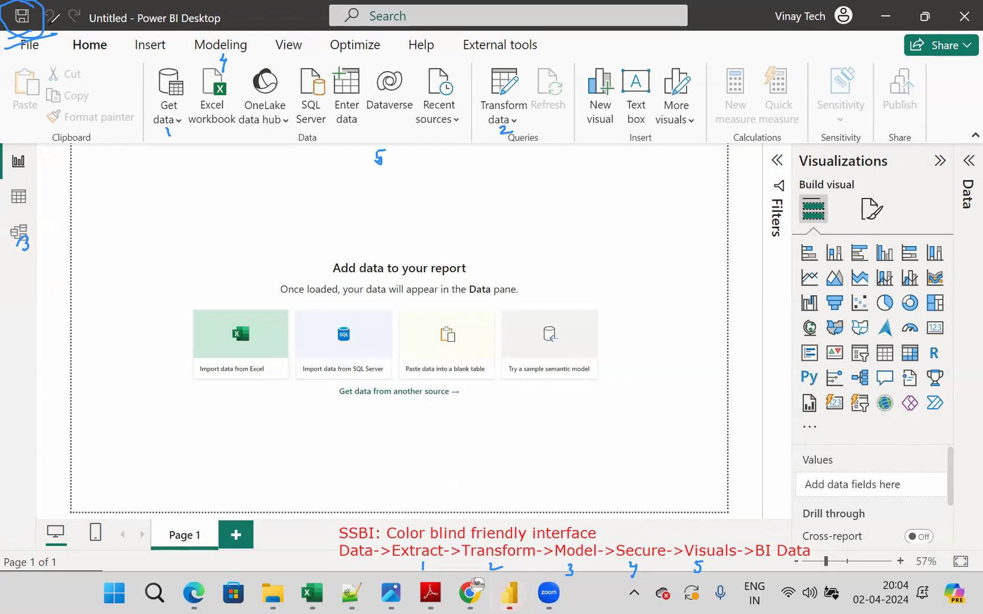
{"action": "left_click_drag", "start_coordinate": [108, 39], "coordinate": [164, 24]}
{"action": "left_click_drag", "start_coordinate": [57, 43], "coordinate": [92, 32]}
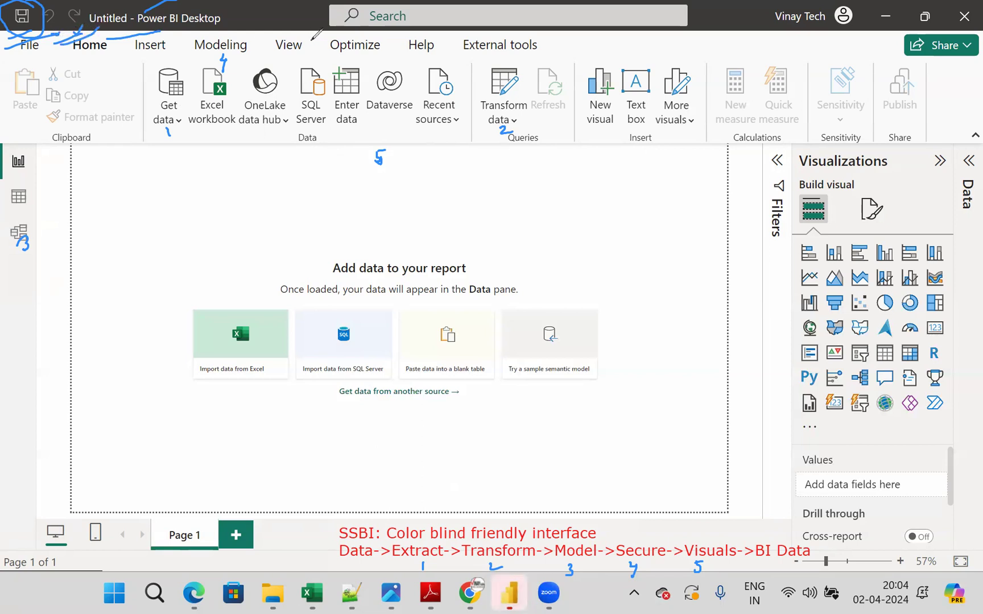
{"action": "mouse_move", "coordinate": [853, 10]}
{"action": "left_mouse_down"}
{"action": "mouse_move", "coordinate": [792, 2]}
{"action": "mouse_move", "coordinate": [768, 33]}
{"action": "mouse_move", "coordinate": [851, 35]}
{"action": "mouse_move", "coordinate": [853, 6]}
{"action": "left_mouse_up"}
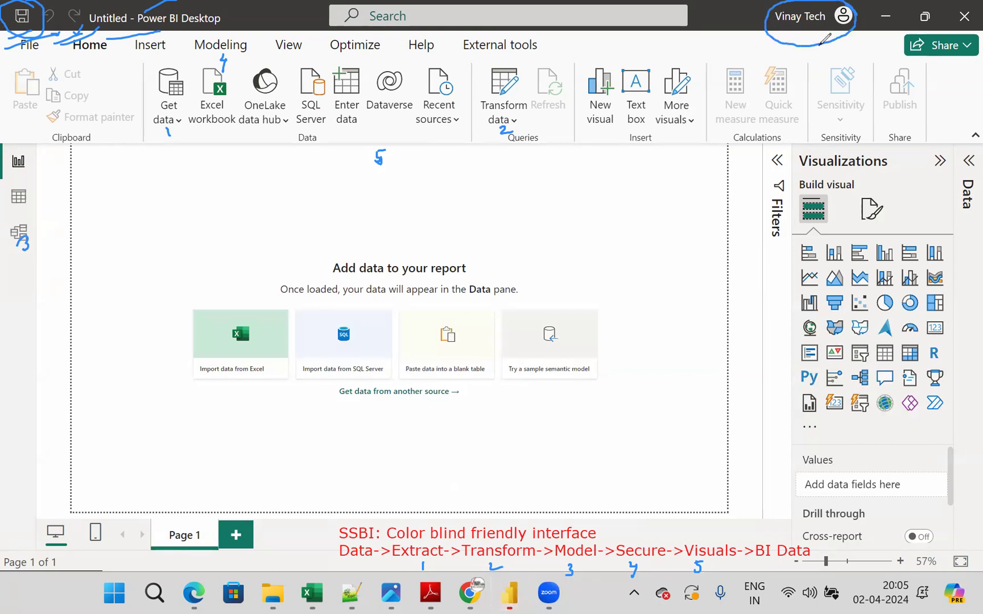
{"action": "left_click_drag", "start_coordinate": [876, 32], "coordinate": [874, 45]}
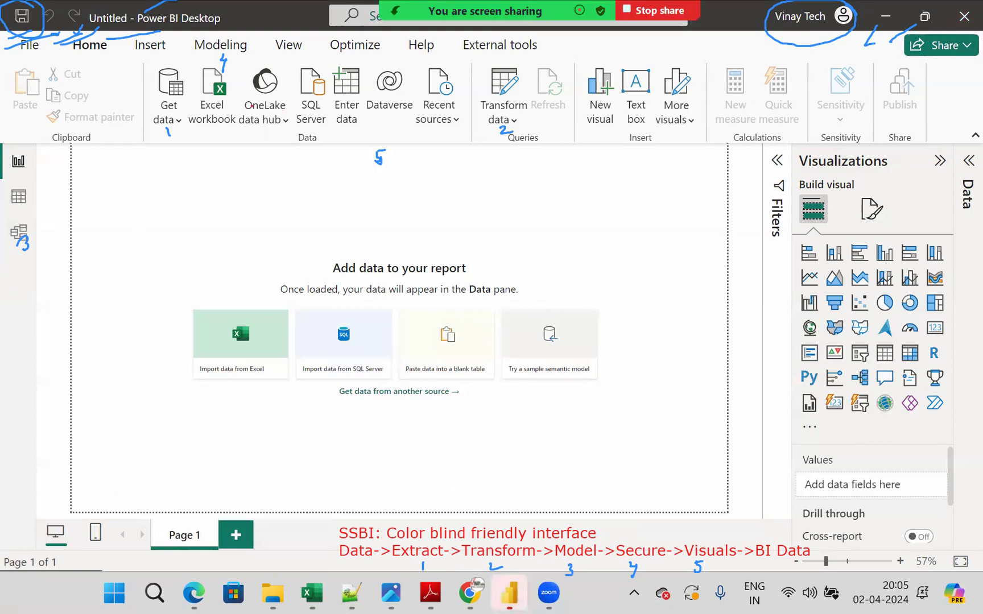
- Frame the File to External tools row with a red rectangle and label it "menu tab area"
{"action": "mouse_move", "coordinate": [1, 31]}
{"action": "left_mouse_down"}
{"action": "mouse_move", "coordinate": [154, 68]}
{"action": "mouse_move", "coordinate": [561, 61]}
{"action": "left_mouse_up"}
{"action": "key", "text": "t"}
{"action": "scroll", "coordinate": [579, 47], "scroll_direction": "down", "scroll_amount": 3}
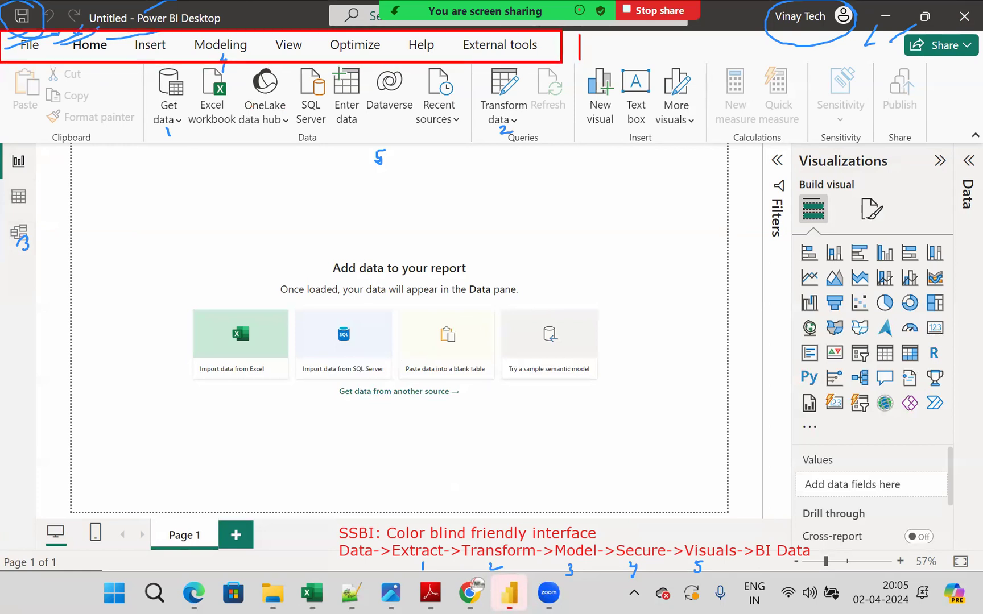
{"action": "type", "text": "menu ta"}
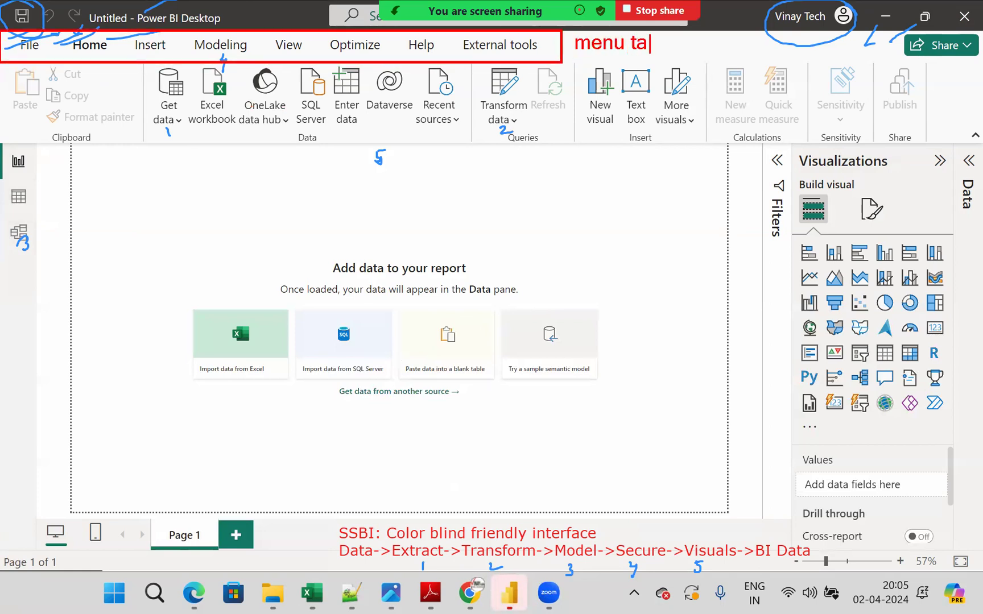
{"action": "type", "text": "b area"}
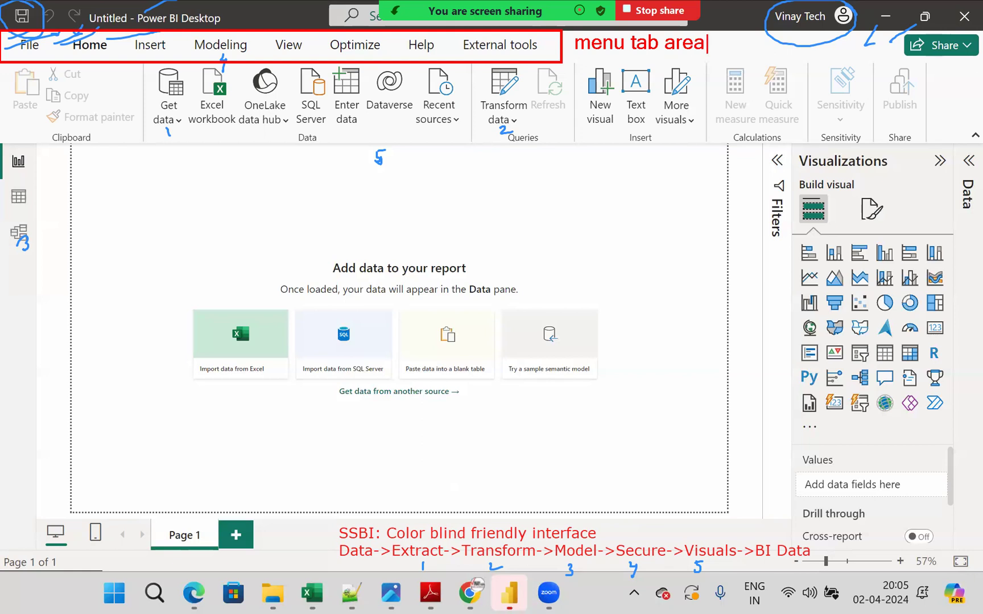
- Circle Home in red with the label "home ribbon", and frame the view icons with the label "views"
{"action": "mouse_move", "coordinate": [89, 24]}
{"action": "left_mouse_down"}
{"action": "mouse_move", "coordinate": [119, 47]}
{"action": "mouse_move", "coordinate": [123, 15]}
{"action": "left_mouse_up"}
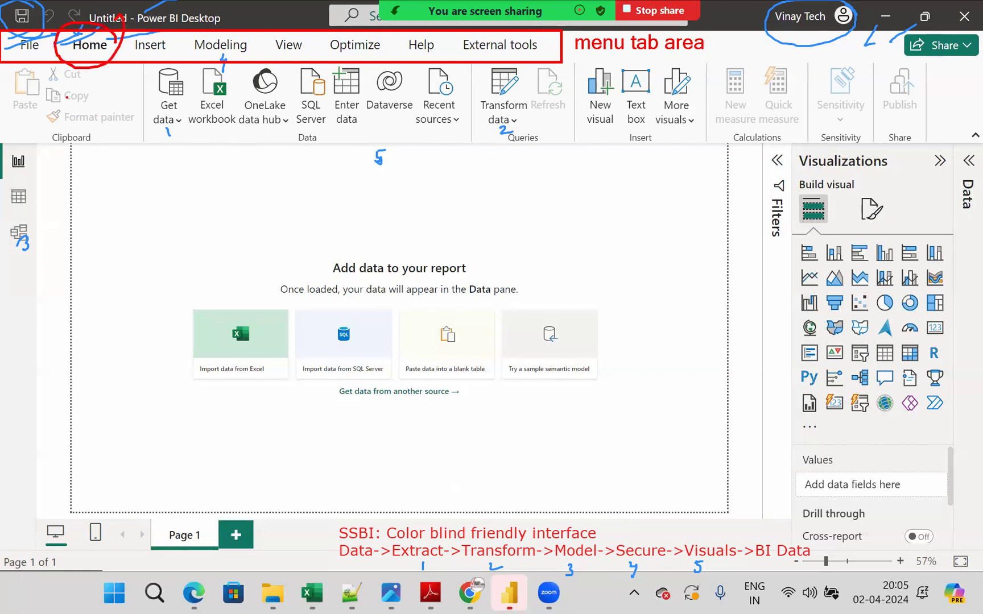
{"action": "type", "text": "home ribbon"}
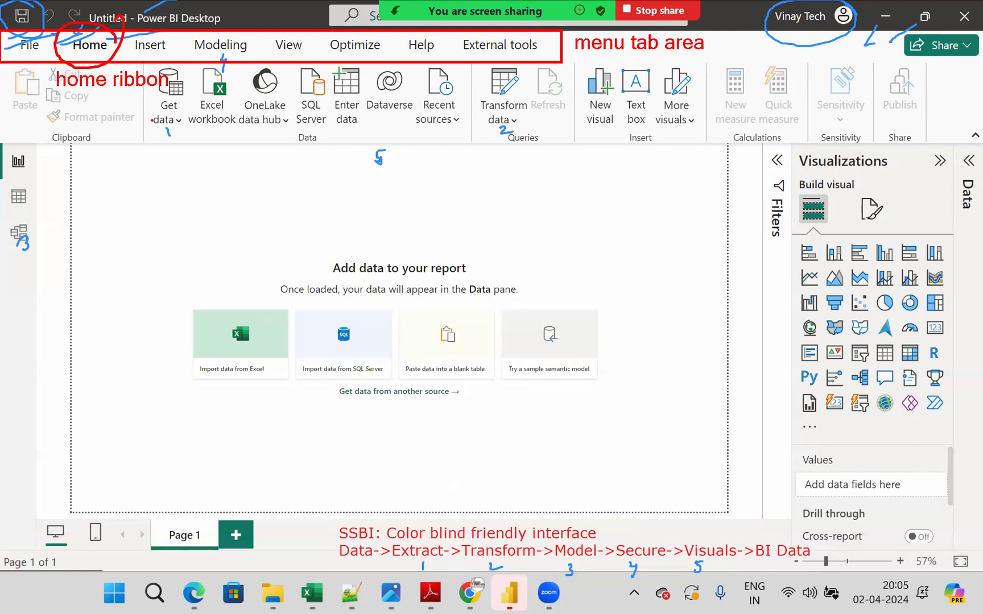
{"action": "left_click_drag", "start_coordinate": [1, 140], "coordinate": [38, 291]}
{"action": "type", "text": "views"}
{"action": "key", "text": "Return"}
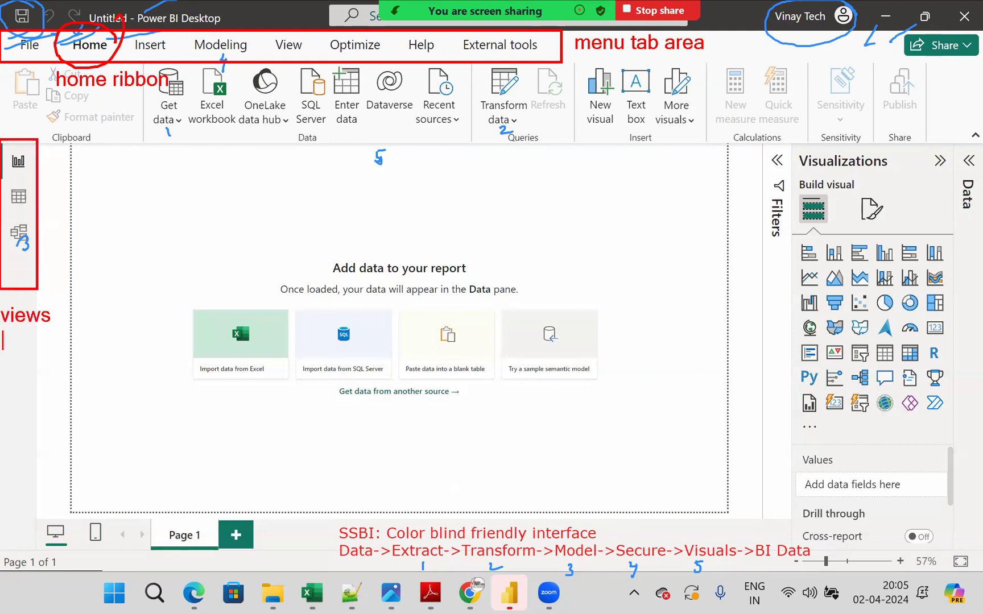
- Draw a red line from the report view icon and label it "report view: Report information"
{"action": "left_click_drag", "start_coordinate": [35, 162], "coordinate": [95, 154]}
{"action": "type", "text": "report view: Report information"}
{"action": "key", "text": "Return"}
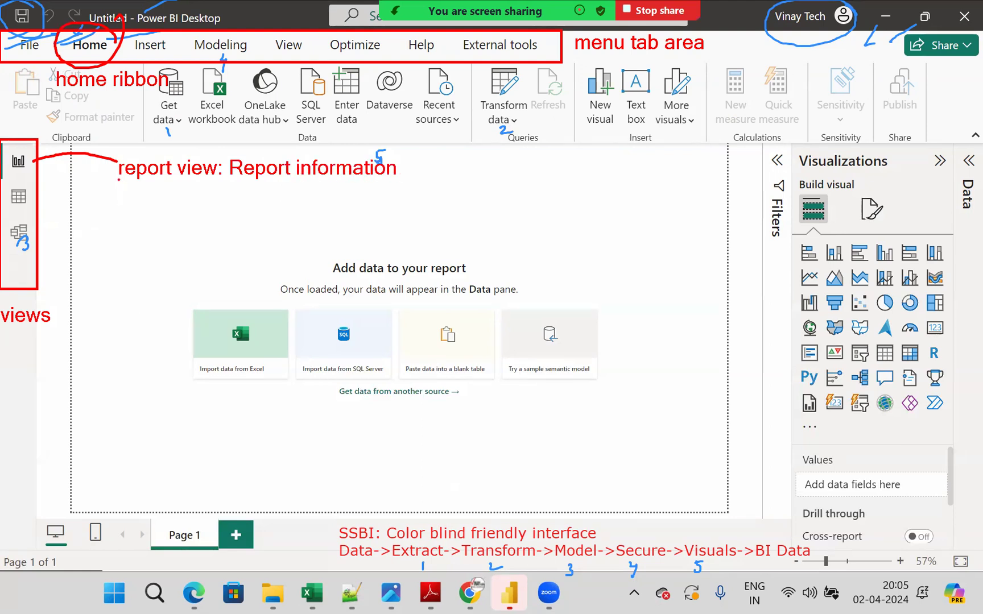
- Draw a red line from the table icon and label it "Data view: Report Data"
{"action": "left_click_drag", "start_coordinate": [43, 200], "coordinate": [92, 195]}
{"action": "type", "text": "t"}
{"action": "type", "text": "D"}
{"action": "type", "text": "view:"}
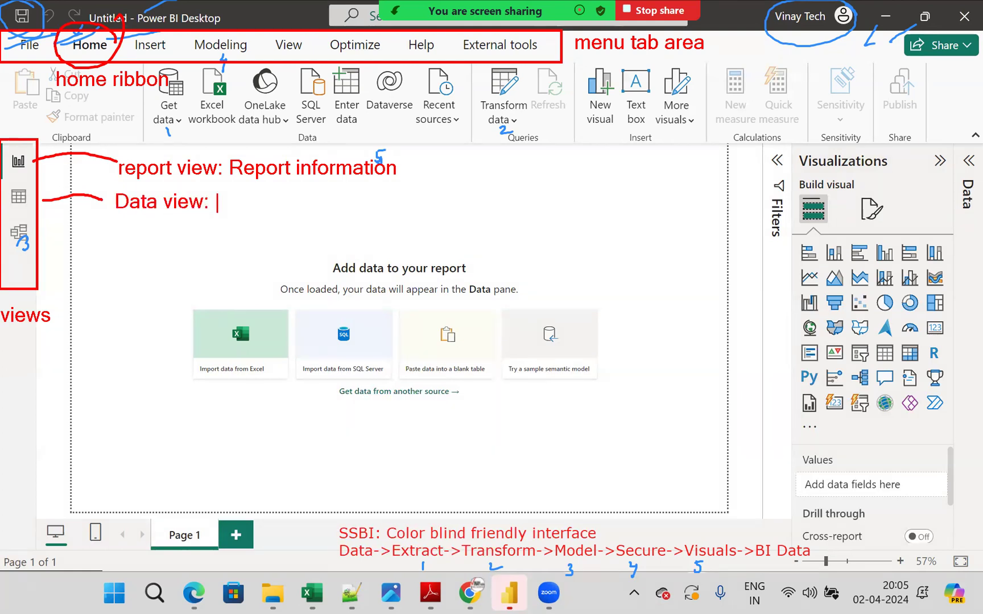
{"action": "type", "text": " Report Data"}
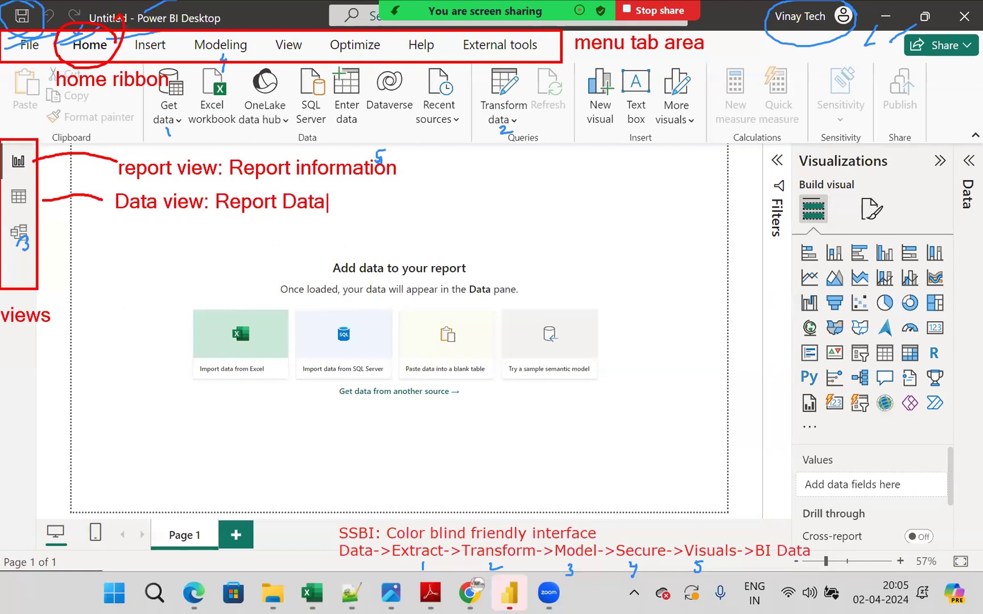
{"action": "key", "text": "Escape"}
- Draw a red line from the model icon and label it "Model view: Relationships"
{"action": "left_click_drag", "start_coordinate": [33, 239], "coordinate": [108, 234]}
{"action": "type", "text": "t"}
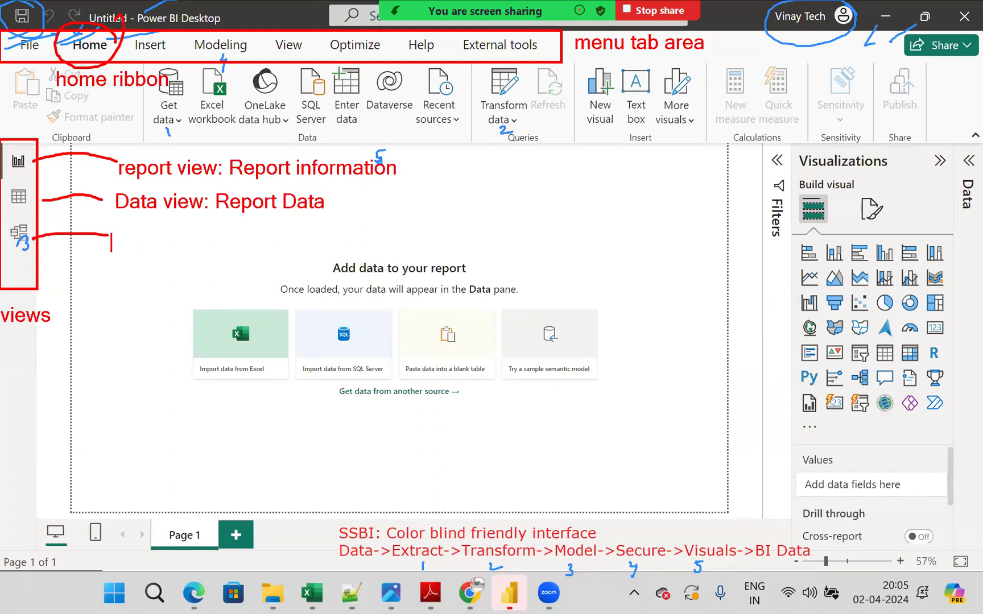
{"action": "type", "text": "Model vi"}
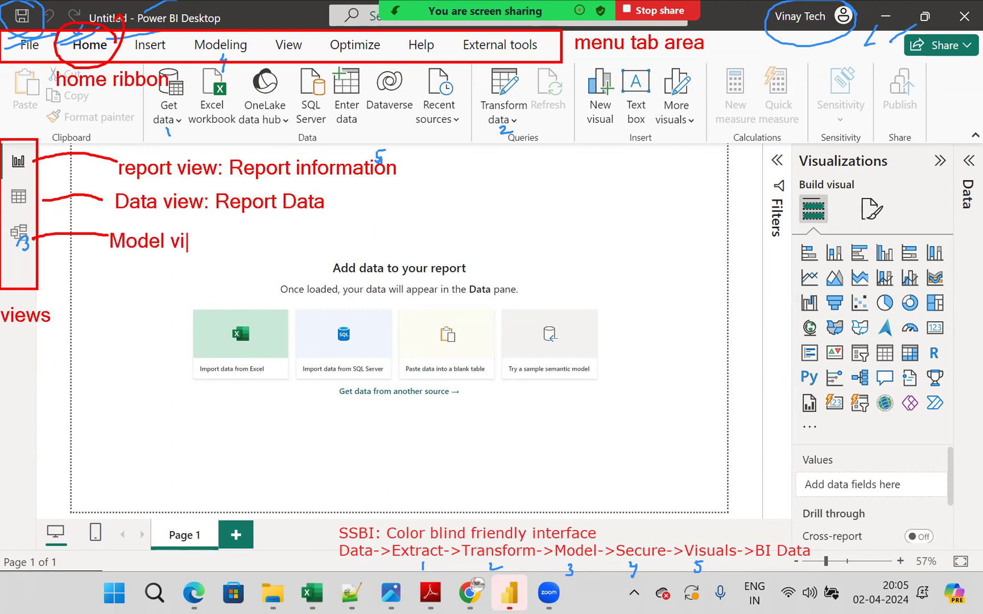
{"action": "type", "text": "ew: Model"}
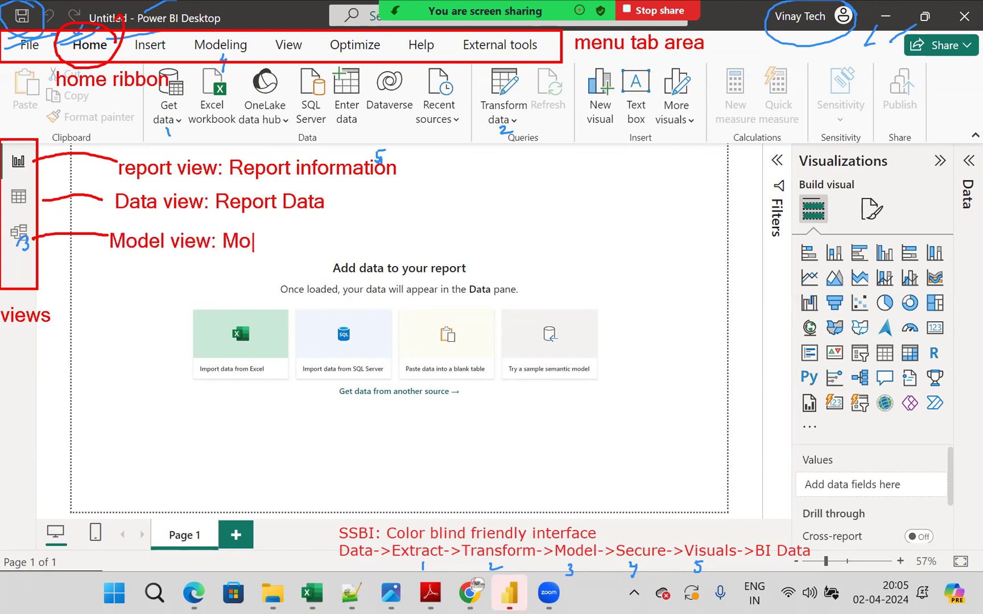
{"action": "key", "text": "BackSpace"}
{"action": "key", "text": "BackSpace"}
{"action": "key", "text": "BackSpace"}
{"action": "key", "text": "BackSpace"}
{"action": "key", "text": "BackSpace"}
{"action": "type", "text": "Relationships"}
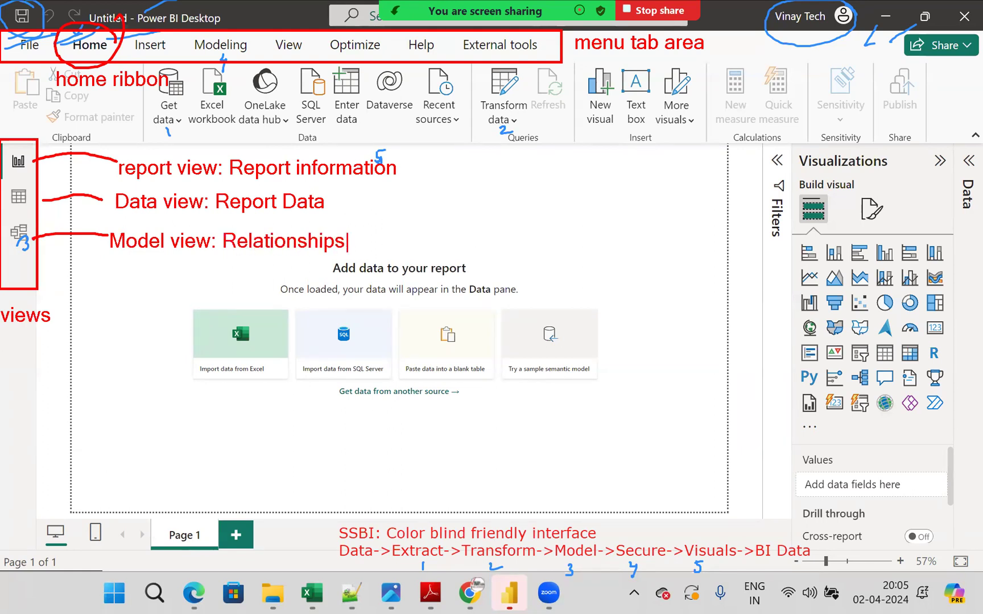
{"action": "key", "text": "Escape"}
- Draw a red line from the Filters pane and label it "filter options" and "filter pane"
{"action": "left_click_drag", "start_coordinate": [779, 163], "coordinate": [693, 168]}
{"action": "type", "text": "t"}
{"action": "type", "text": "filte"}
{"action": "type", "text": "r options"}
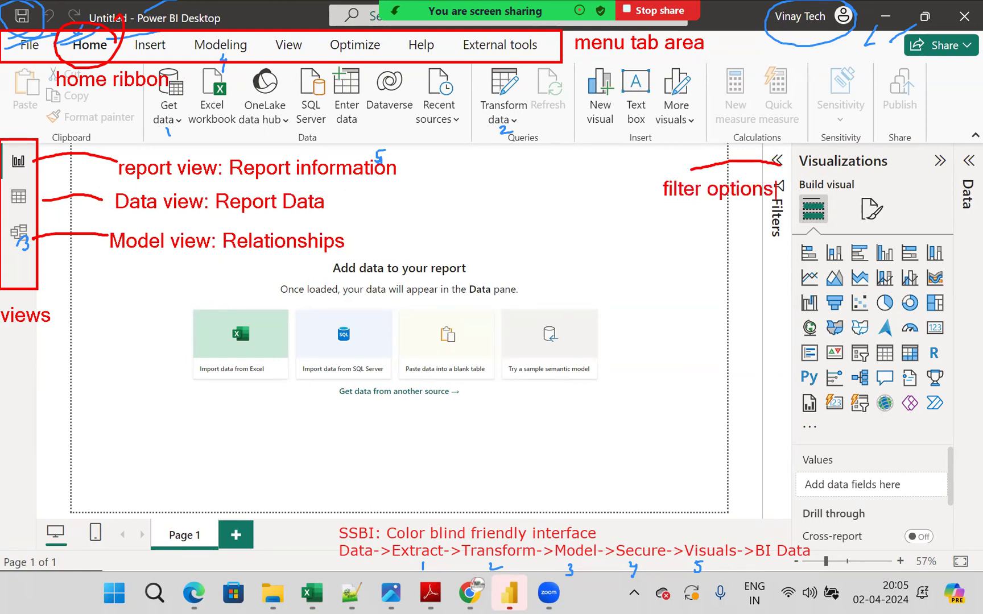
{"action": "type", "text": "t"}
{"action": "type", "text": "filter pane"}
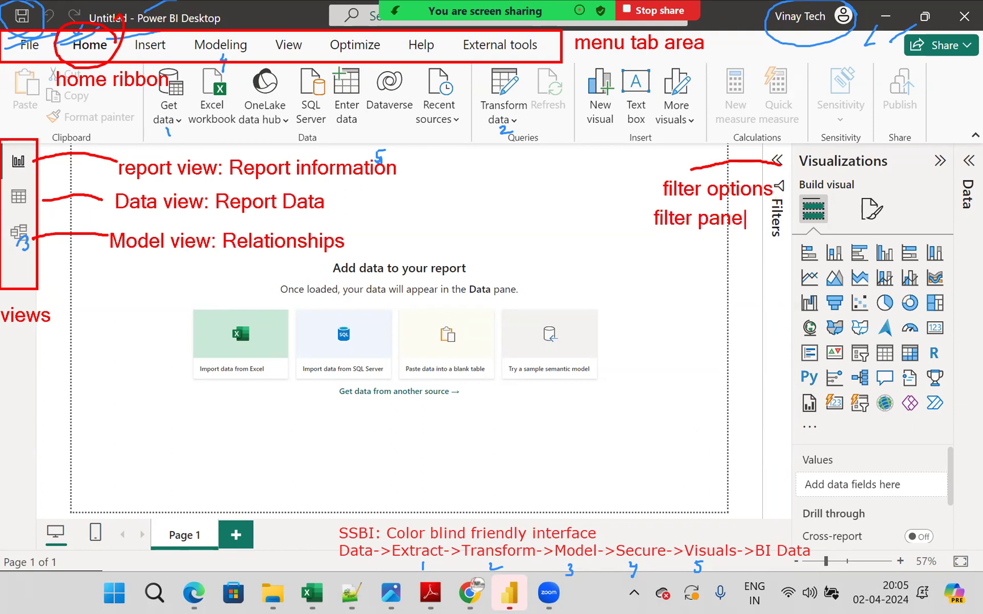
- Circle the Visualizations heading with the label "pane", and frame the chart icons with a line to the label "visuals"
{"action": "mouse_move", "coordinate": [891, 156]}
{"action": "left_mouse_down"}
{"action": "mouse_move", "coordinate": [796, 162]}
{"action": "mouse_move", "coordinate": [879, 188]}
{"action": "mouse_move", "coordinate": [879, 136]}
{"action": "mouse_move", "coordinate": [864, 189]}
{"action": "left_mouse_up"}
{"action": "type", "text": "pane"}
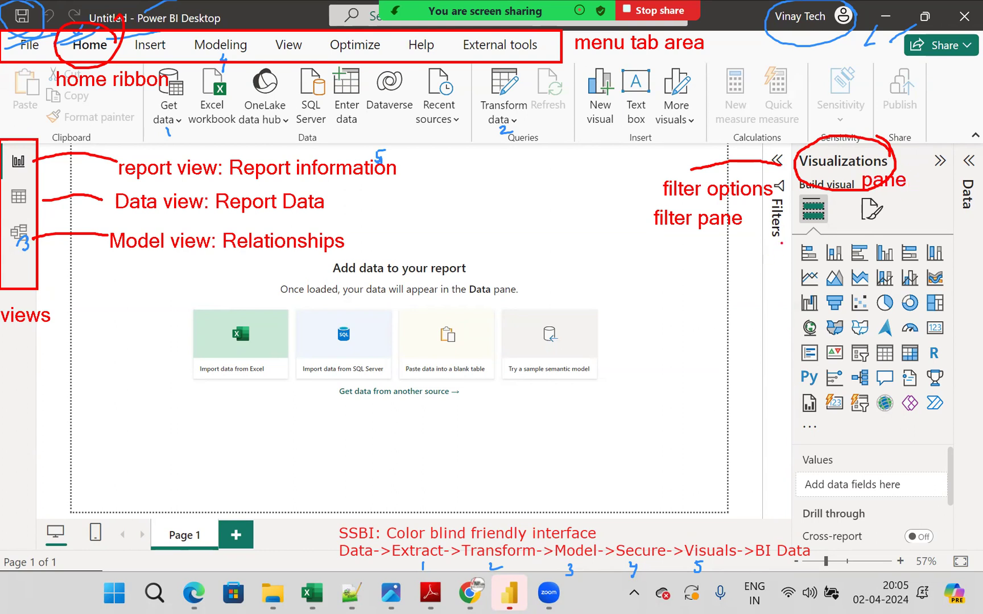
{"action": "mouse_move", "coordinate": [781, 243]}
{"action": "left_mouse_down"}
{"action": "mouse_move", "coordinate": [847, 352]}
{"action": "mouse_move", "coordinate": [948, 422]}
{"action": "left_mouse_up"}
{"action": "left_click_drag", "start_coordinate": [791, 329], "coordinate": [701, 327]}
{"action": "type", "text": "t"}
{"action": "type", "text": "vi"}
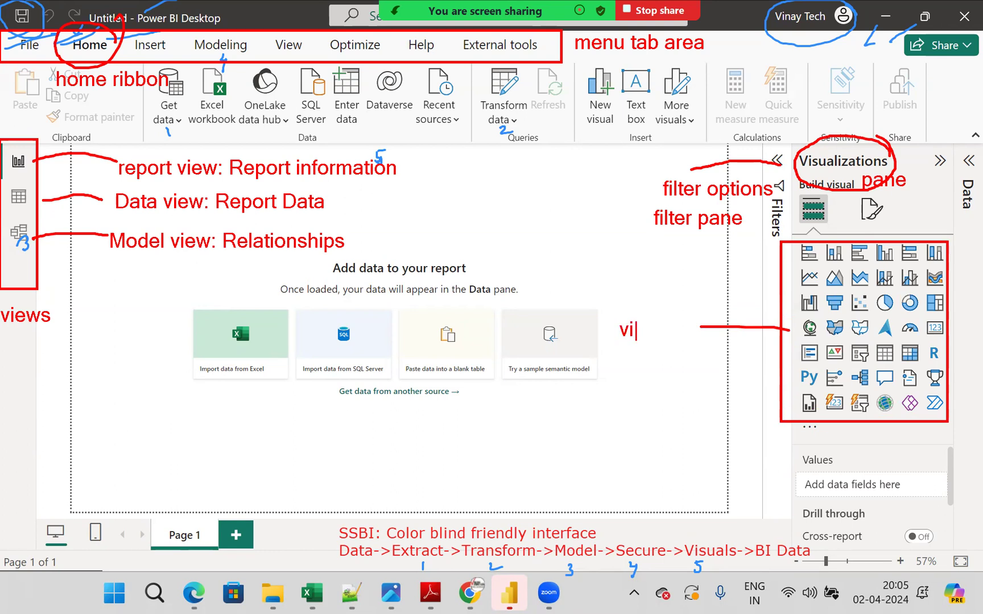
{"action": "type", "text": "suals"}
- Draw a red line from the collapsed Data pane and label it "Dataset pane" and "Data available"
{"action": "left_click_drag", "start_coordinate": [969, 188], "coordinate": [914, 110]}
{"action": "type", "text": "t"}
{"action": "type", "text": "Dataset pane"}
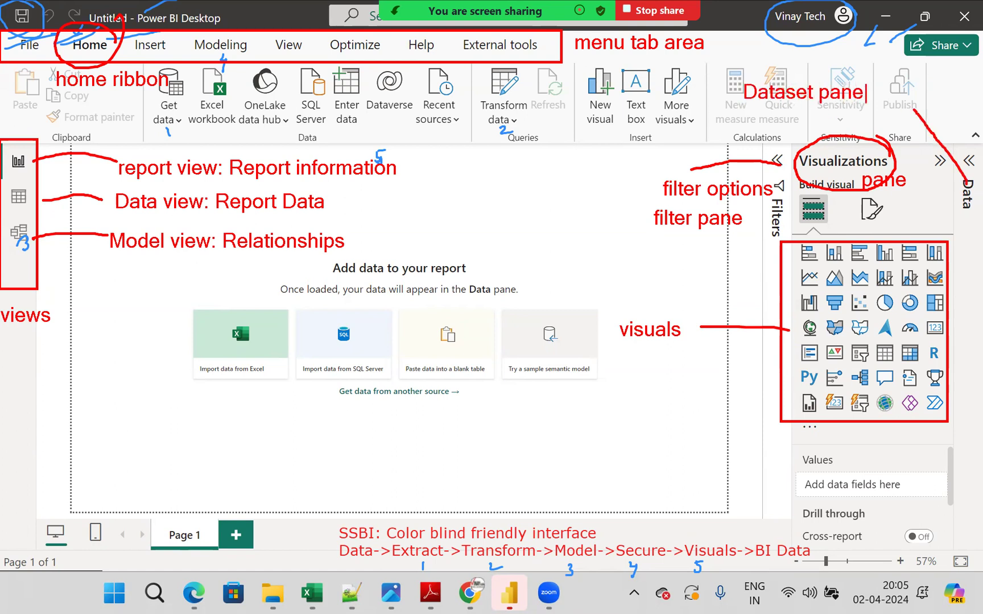
{"action": "key", "text": "Return"}
{"action": "type", "text": "Data available"}
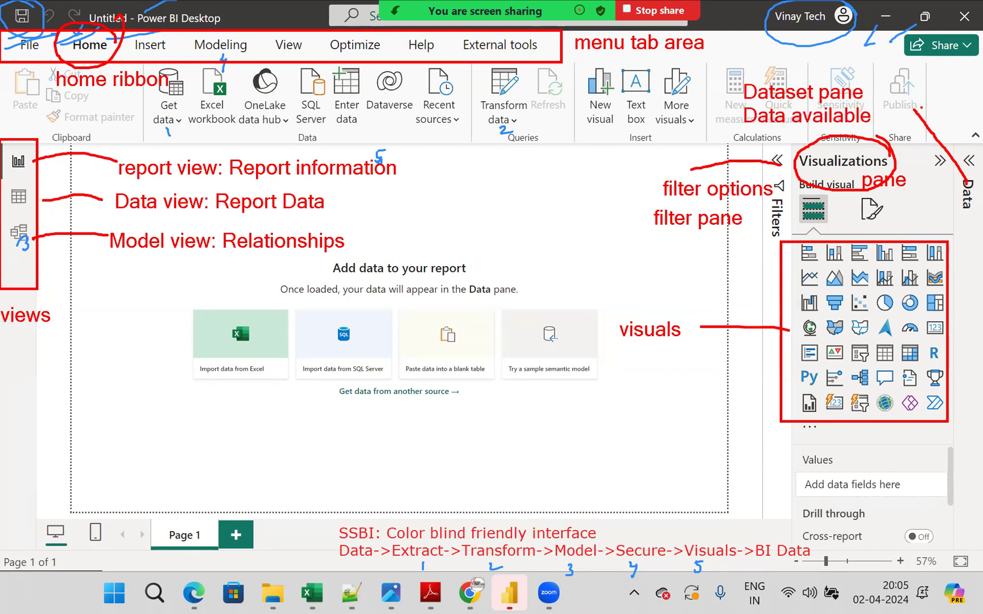
- Draw red arrows from the Visualizations, Data and filter panes to the report view label, and one from the screen edge to the Data view label
{"action": "mouse_move", "coordinate": [817, 152]}
{"action": "left_mouse_down"}
{"action": "mouse_move", "coordinate": [684, 137]}
{"action": "mouse_move", "coordinate": [404, 164]}
{"action": "mouse_move", "coordinate": [430, 173]}
{"action": "left_mouse_up"}
{"action": "mouse_move", "coordinate": [964, 207]}
{"action": "left_mouse_down"}
{"action": "mouse_move", "coordinate": [519, 210]}
{"action": "mouse_move", "coordinate": [441, 173]}
{"action": "left_mouse_up"}
{"action": "mouse_move", "coordinate": [441, 192]}
{"action": "left_mouse_down"}
{"action": "mouse_move", "coordinate": [440, 172]}
{"action": "mouse_move", "coordinate": [480, 173]}
{"action": "left_mouse_up"}
{"action": "mouse_move", "coordinate": [665, 205]}
{"action": "left_mouse_down"}
{"action": "mouse_move", "coordinate": [546, 175]}
{"action": "mouse_move", "coordinate": [451, 170]}
{"action": "mouse_move", "coordinate": [458, 154]}
{"action": "left_mouse_up"}
{"action": "left_click", "coordinate": [512, 152]}
{"action": "left_click_drag", "start_coordinate": [316, 185], "coordinate": [333, 174]}
{"action": "left_click_drag", "start_coordinate": [305, 189], "coordinate": [363, 180]}
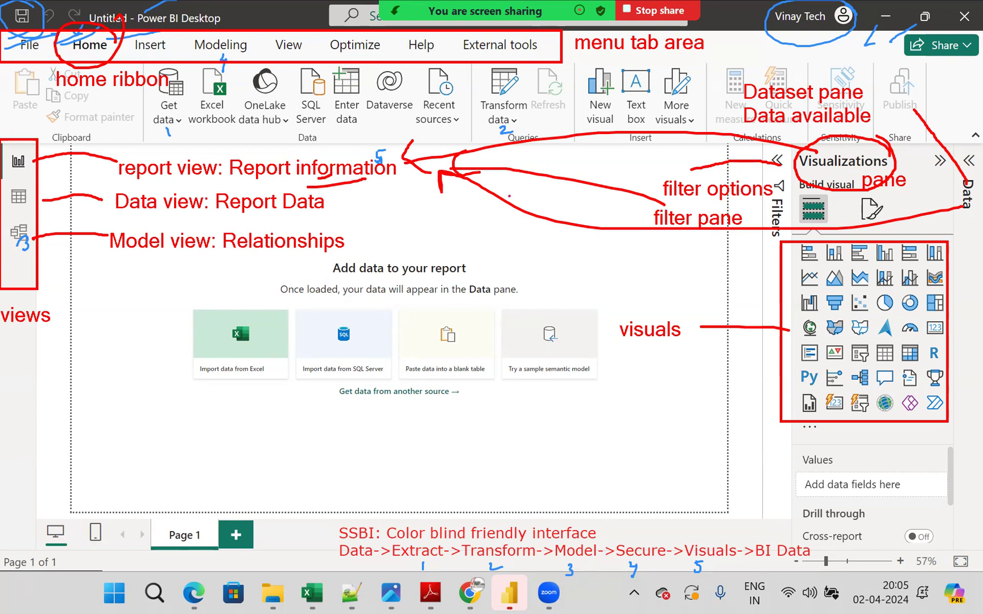
{"action": "mouse_move", "coordinate": [982, 324]}
{"action": "left_mouse_down"}
{"action": "mouse_move", "coordinate": [835, 288]}
{"action": "mouse_move", "coordinate": [331, 211]}
{"action": "mouse_move", "coordinate": [341, 223]}
{"action": "left_mouse_up"}
{"action": "left_click_drag", "start_coordinate": [333, 210], "coordinate": [362, 199]}
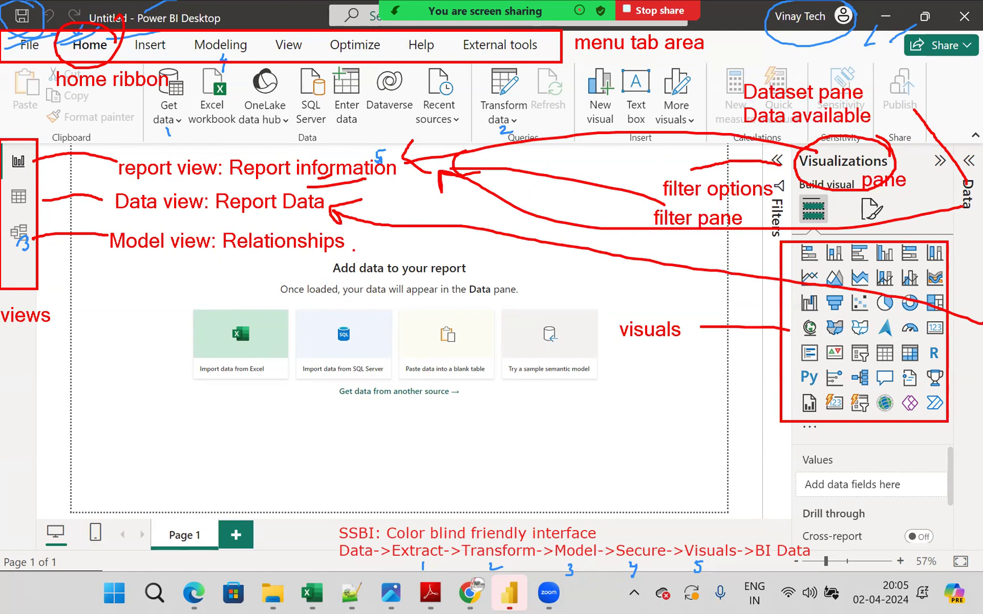
- Circle the Page 1 and add-page controls, and handwrite "Canvas" on the report area with horizontal and vertical boundary lines
{"action": "mouse_move", "coordinate": [257, 509]}
{"action": "left_mouse_down"}
{"action": "mouse_move", "coordinate": [253, 492]}
{"action": "mouse_move", "coordinate": [204, 501]}
{"action": "mouse_move", "coordinate": [170, 579]}
{"action": "mouse_move", "coordinate": [176, 476]}
{"action": "left_mouse_up"}
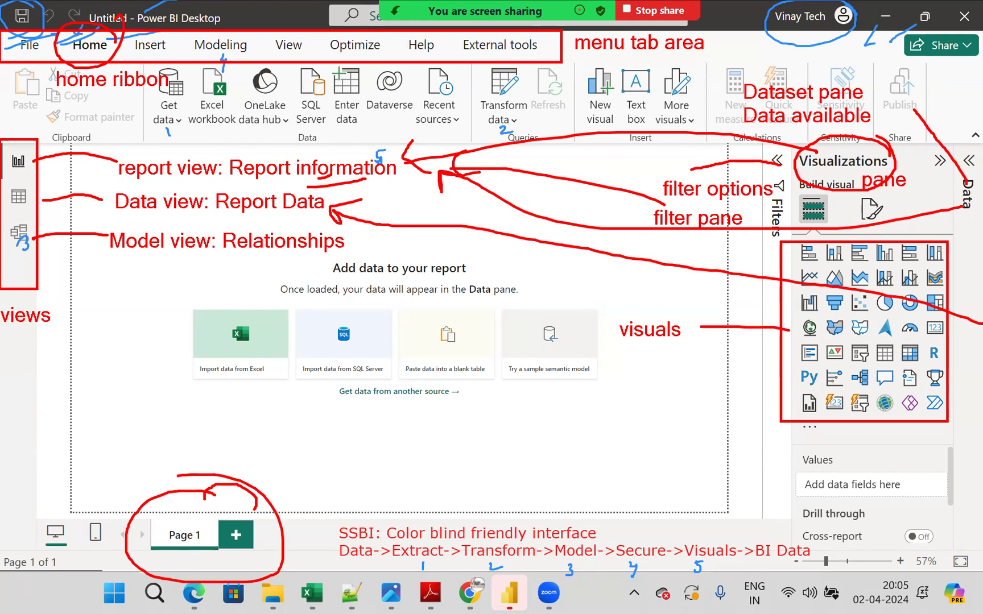
{"action": "left_click_drag", "start_coordinate": [253, 509], "coordinate": [295, 498]}
{"action": "mouse_move", "coordinate": [388, 362]}
{"action": "left_mouse_down"}
{"action": "mouse_move", "coordinate": [320, 344]}
{"action": "mouse_move", "coordinate": [377, 440]}
{"action": "left_mouse_up"}
{"action": "left_click_drag", "start_coordinate": [397, 398], "coordinate": [411, 435]}
{"action": "mouse_move", "coordinate": [422, 405]}
{"action": "left_mouse_down"}
{"action": "mouse_move", "coordinate": [457, 411]}
{"action": "mouse_move", "coordinate": [501, 438]}
{"action": "left_mouse_up"}
{"action": "mouse_move", "coordinate": [494, 376]}
{"action": "left_mouse_down"}
{"action": "mouse_move", "coordinate": [526, 427]}
{"action": "mouse_move", "coordinate": [549, 376]}
{"action": "left_mouse_up"}
{"action": "mouse_move", "coordinate": [575, 377]}
{"action": "left_mouse_down"}
{"action": "mouse_move", "coordinate": [609, 381]}
{"action": "mouse_move", "coordinate": [621, 416]}
{"action": "left_mouse_up"}
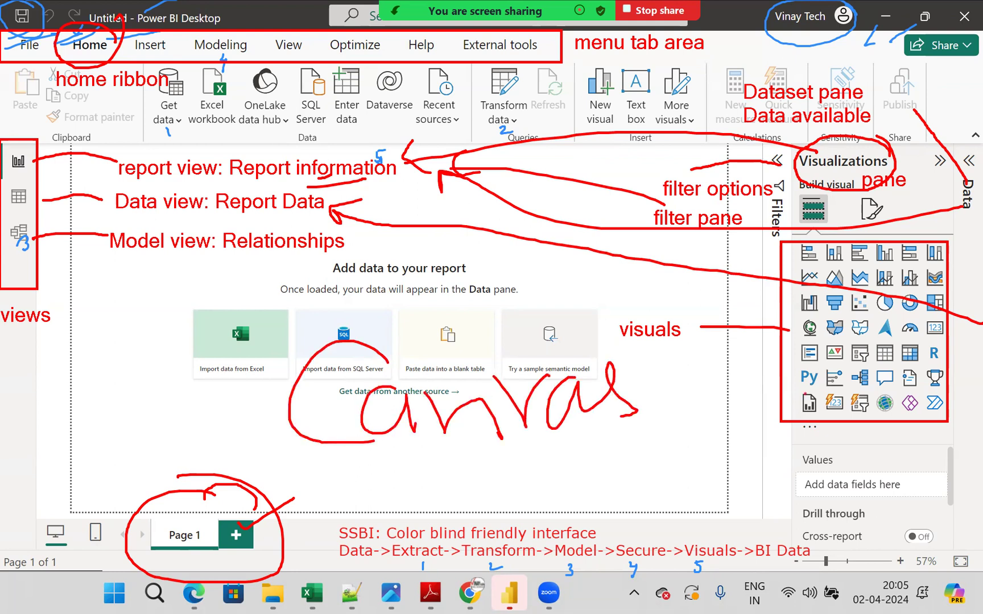
{"action": "left_click_drag", "start_coordinate": [85, 439], "coordinate": [836, 442]}
{"action": "left_click_drag", "start_coordinate": [733, 89], "coordinate": [729, 455]}
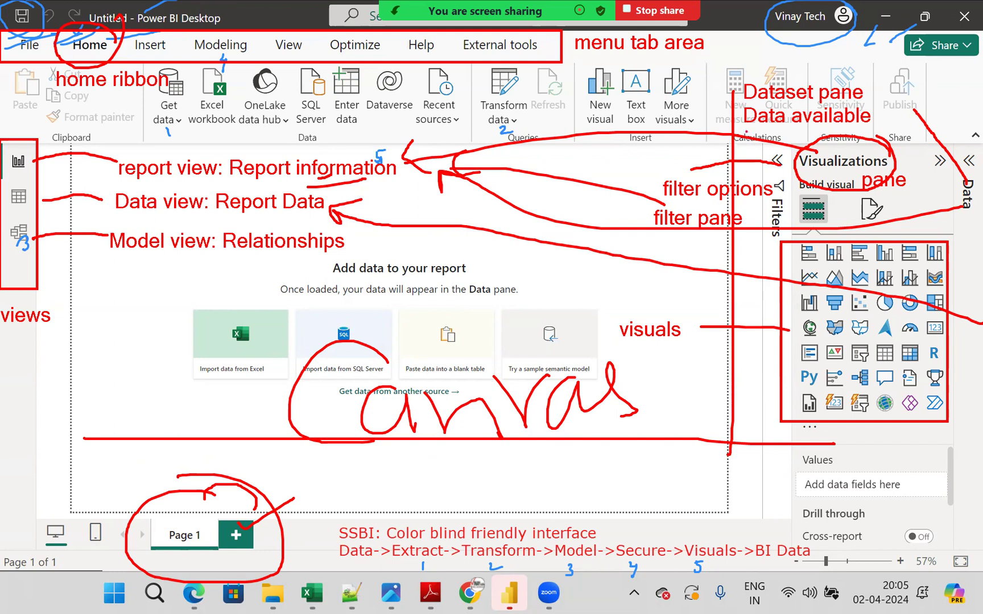
- Tick off the title bar items and window controls in red, underline "menu tab area", and tick "home ribbon"
{"action": "left_click_drag", "start_coordinate": [34, 13], "coordinate": [44, 8]}
{"action": "left_click_drag", "start_coordinate": [206, 1], "coordinate": [290, 2]}
{"action": "mouse_move", "coordinate": [814, 19]}
{"action": "left_mouse_down"}
{"action": "mouse_move", "coordinate": [910, 1]}
{"action": "mouse_move", "coordinate": [982, 2]}
{"action": "left_mouse_up"}
{"action": "mouse_move", "coordinate": [609, 60]}
{"action": "left_mouse_down"}
{"action": "mouse_move", "coordinate": [701, 57]}
{"action": "mouse_move", "coordinate": [675, 64]}
{"action": "left_mouse_up"}
{"action": "left_click_drag", "start_coordinate": [118, 72], "coordinate": [173, 57]}
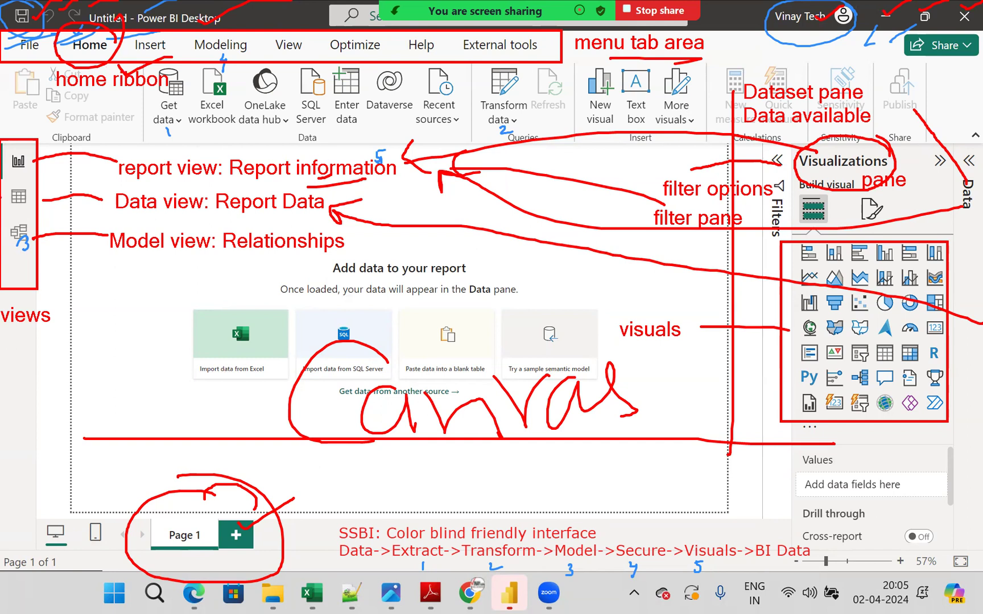
- Tick the report view label in red, and underline the Data view and Model view labels
{"action": "mouse_move", "coordinate": [44, 167]}
{"action": "left_mouse_down"}
{"action": "mouse_move", "coordinate": [71, 155]}
{"action": "mouse_move", "coordinate": [117, 169]}
{"action": "left_mouse_up"}
{"action": "left_click_drag", "start_coordinate": [174, 149], "coordinate": [250, 127]}
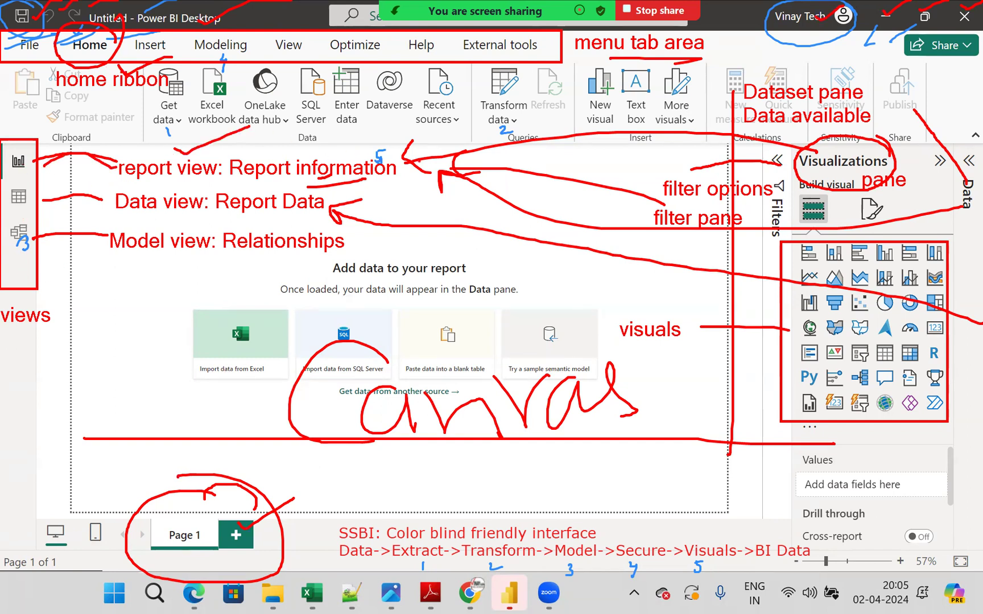
{"action": "left_click_drag", "start_coordinate": [59, 223], "coordinate": [292, 210]}
{"action": "left_click_drag", "start_coordinate": [57, 277], "coordinate": [330, 255]}
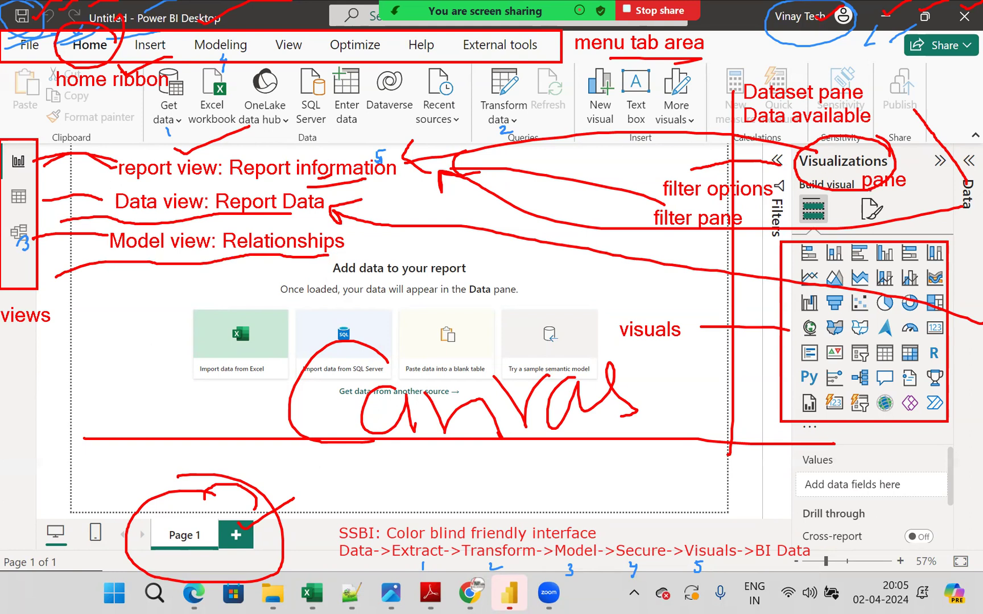
- Tick the Filters, Visualizations and Data panes in red, and underline the build and format visual icons
{"action": "left_click_drag", "start_coordinate": [760, 173], "coordinate": [793, 158]}
{"action": "left_click_drag", "start_coordinate": [863, 164], "coordinate": [897, 139]}
{"action": "left_click_drag", "start_coordinate": [844, 212], "coordinate": [935, 193]}
{"action": "left_click_drag", "start_coordinate": [839, 223], "coordinate": [937, 205]}
{"action": "left_click_drag", "start_coordinate": [957, 243], "coordinate": [981, 228]}
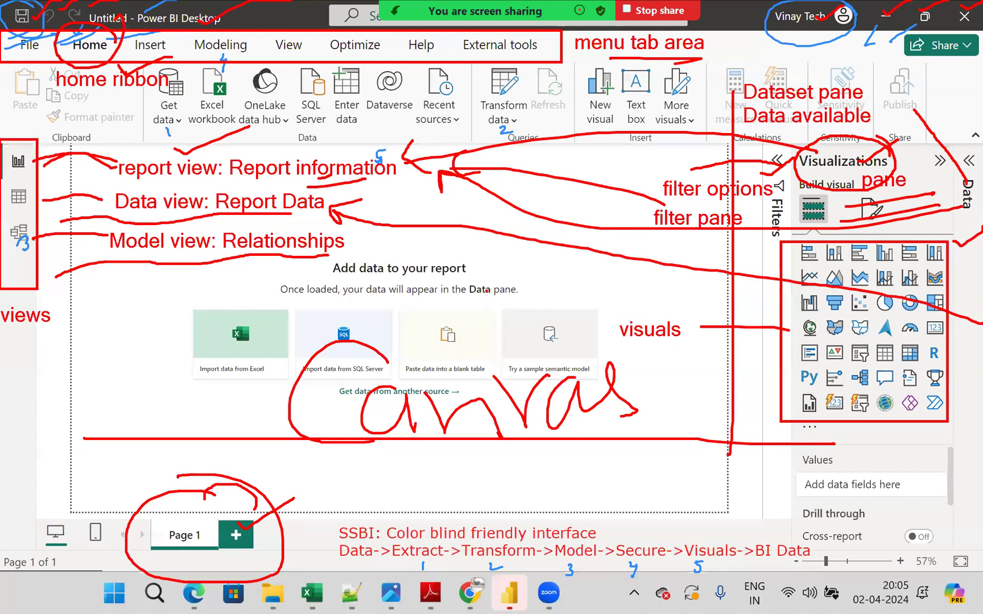
- Tick the blank-table data card in red and draw an arrow from Page 1 to the Excel import card
{"action": "left_click_drag", "start_coordinate": [456, 333], "coordinate": [565, 299]}
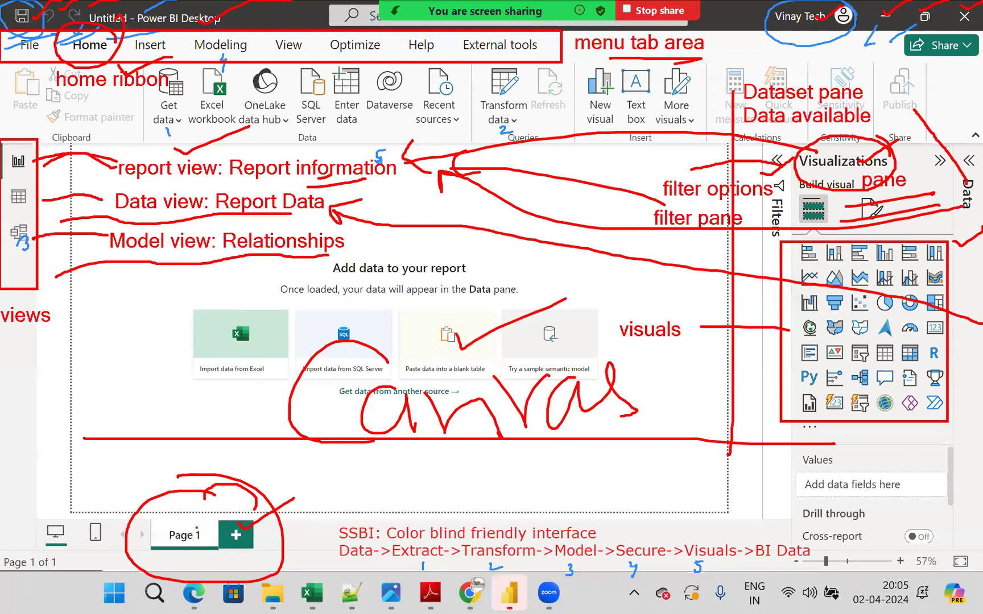
{"action": "mouse_move", "coordinate": [190, 538]}
{"action": "left_mouse_down"}
{"action": "mouse_move", "coordinate": [188, 487]}
{"action": "mouse_move", "coordinate": [230, 376]}
{"action": "mouse_move", "coordinate": [266, 375]}
{"action": "left_mouse_up"}
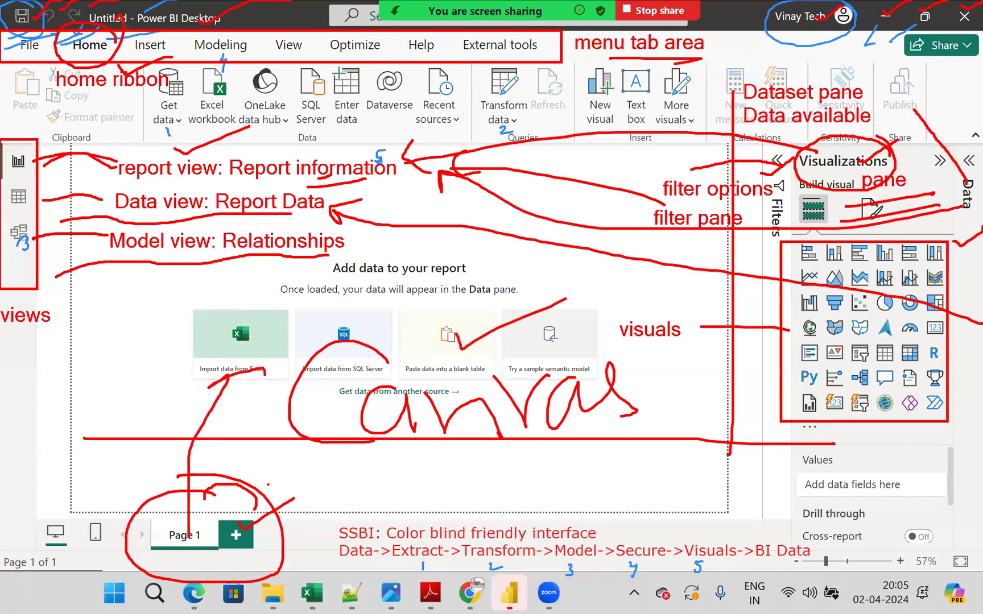
{"action": "mouse_move", "coordinate": [248, 523]}
{"action": "left_mouse_down"}
{"action": "mouse_move", "coordinate": [308, 479]}
{"action": "mouse_move", "coordinate": [276, 535]}
{"action": "left_mouse_up"}
{"action": "mouse_move", "coordinate": [377, 467]}
{"action": "left_mouse_down"}
{"action": "mouse_move", "coordinate": [373, 491]}
{"action": "mouse_move", "coordinate": [439, 477]}
{"action": "left_mouse_up"}
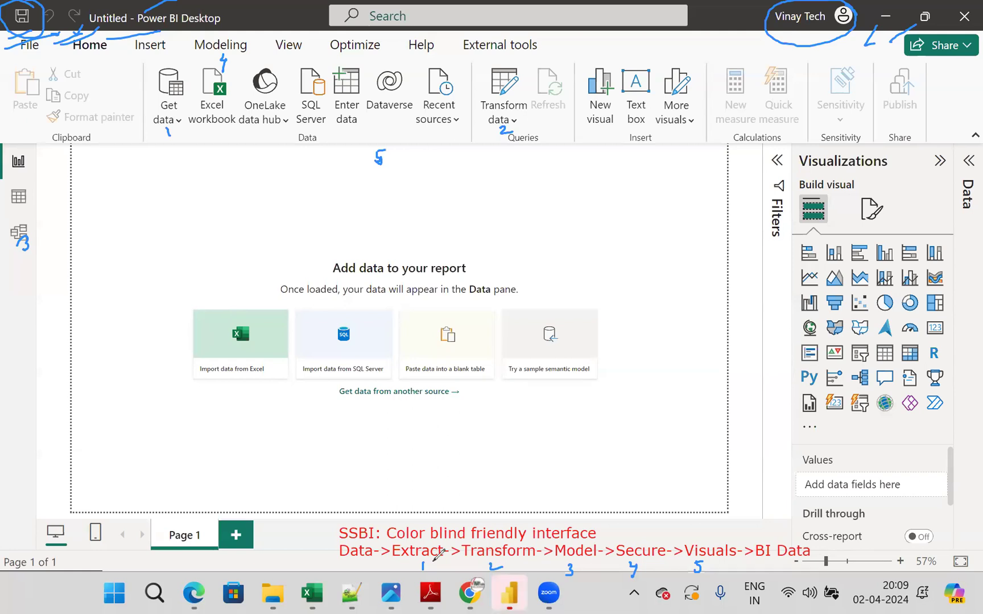
- Circle the blue workflow numbers 1, 2 and 5, and cross out numbers 3 and 4
{"action": "mouse_move", "coordinate": [180, 119]}
{"action": "left_mouse_down"}
{"action": "mouse_move", "coordinate": [159, 134]}
{"action": "mouse_move", "coordinate": [184, 130]}
{"action": "mouse_move", "coordinate": [174, 122]}
{"action": "left_mouse_up"}
{"action": "mouse_move", "coordinate": [513, 119]}
{"action": "left_mouse_down"}
{"action": "mouse_move", "coordinate": [491, 119]}
{"action": "mouse_move", "coordinate": [497, 144]}
{"action": "mouse_move", "coordinate": [524, 139]}
{"action": "mouse_move", "coordinate": [514, 115]}
{"action": "left_mouse_up"}
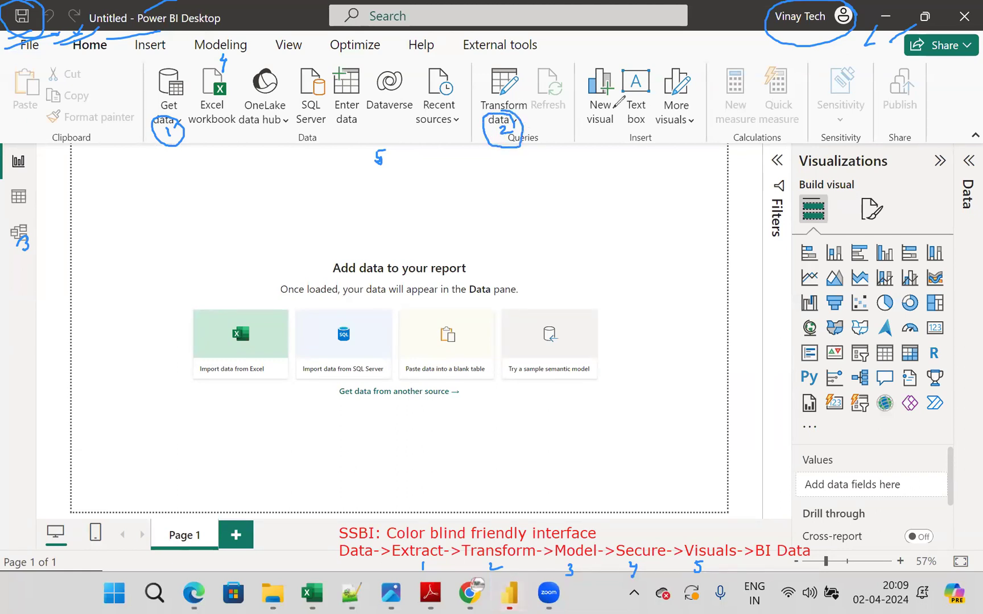
{"action": "left_click_drag", "start_coordinate": [25, 245], "coordinate": [40, 245]}
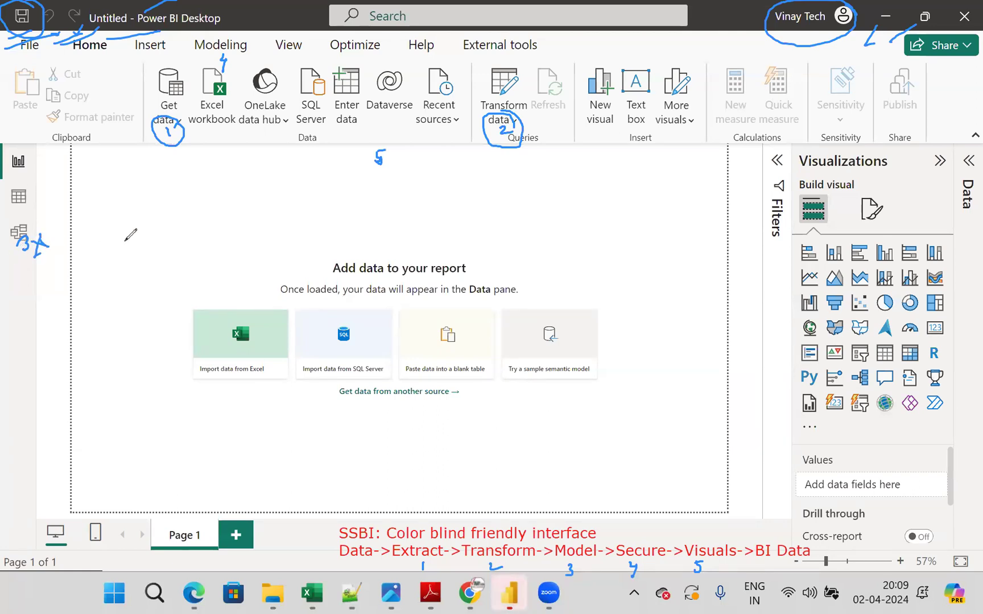
{"action": "mouse_move", "coordinate": [230, 56]}
{"action": "left_mouse_down"}
{"action": "mouse_move", "coordinate": [243, 66]}
{"action": "mouse_move", "coordinate": [231, 69]}
{"action": "left_mouse_up"}
{"action": "mouse_move", "coordinate": [393, 151]}
{"action": "left_mouse_down"}
{"action": "mouse_move", "coordinate": [370, 136]}
{"action": "mouse_move", "coordinate": [384, 168]}
{"action": "mouse_move", "coordinate": [392, 142]}
{"action": "left_mouse_up"}
- Connect to the Excel workbook Family_Expenses_Daily_Data in the D: drive's Batches > 5 pm july folder
{"action": "left_click", "coordinate": [176, 124]}
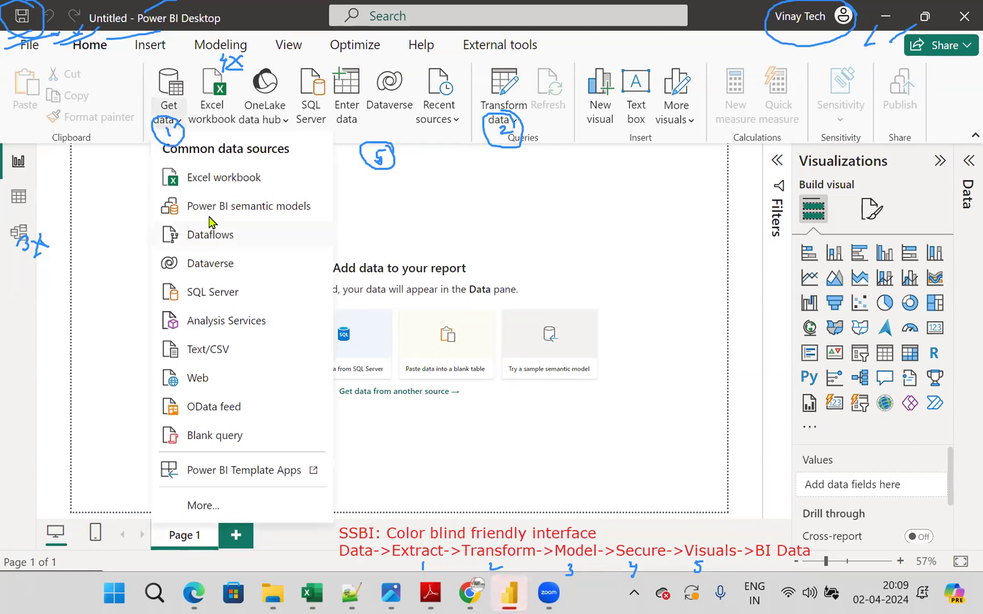
{"action": "left_click", "coordinate": [244, 181]}
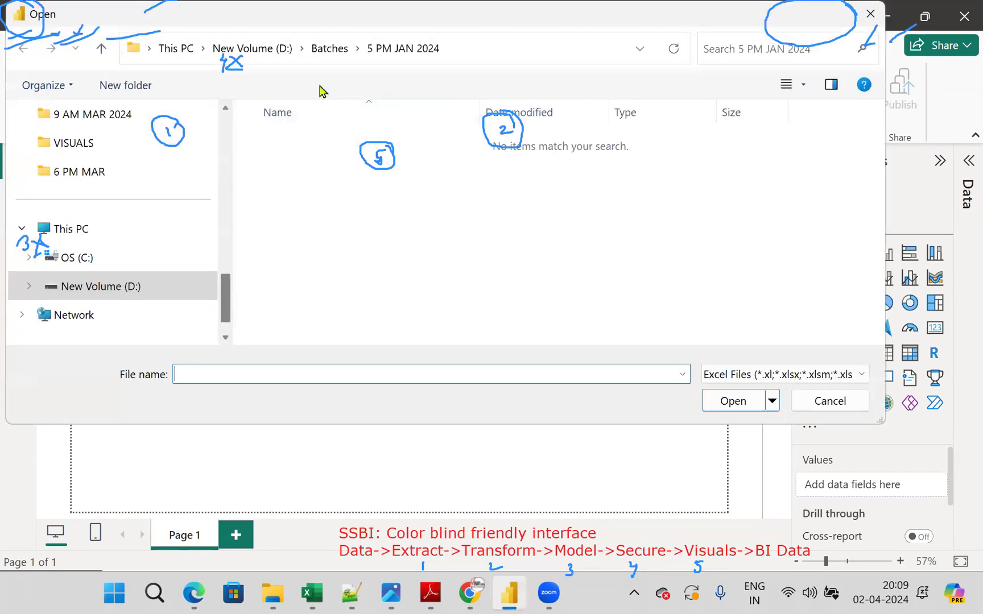
{"action": "left_click", "coordinate": [328, 50]}
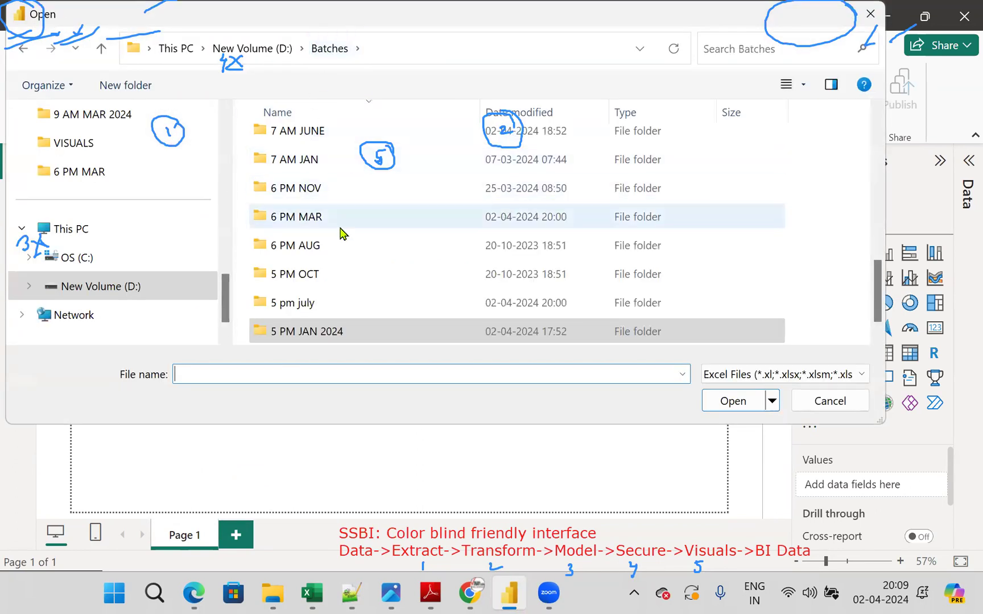
{"action": "double_click", "coordinate": [307, 303]}
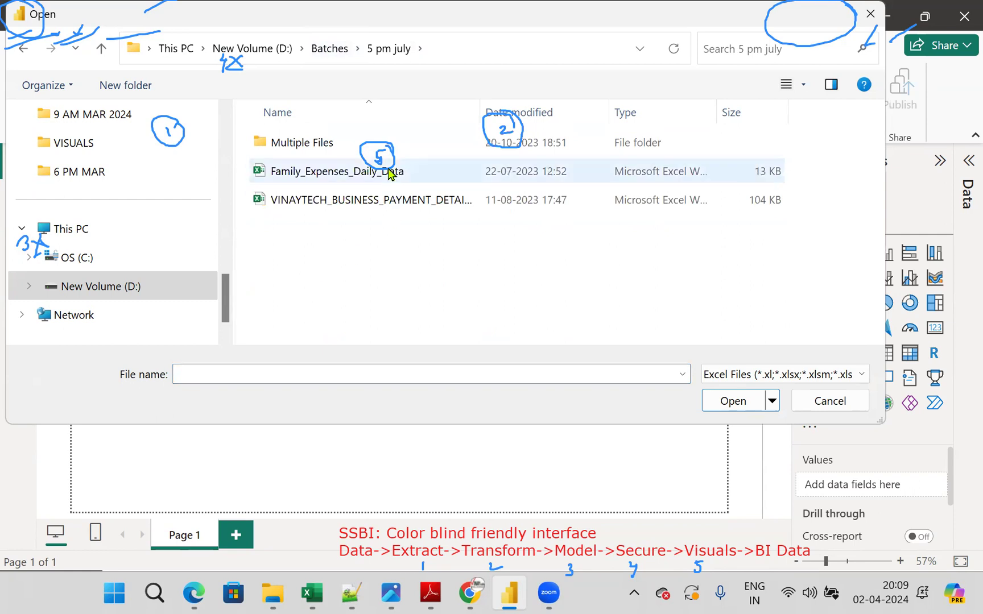
{"action": "left_click", "coordinate": [387, 171]}
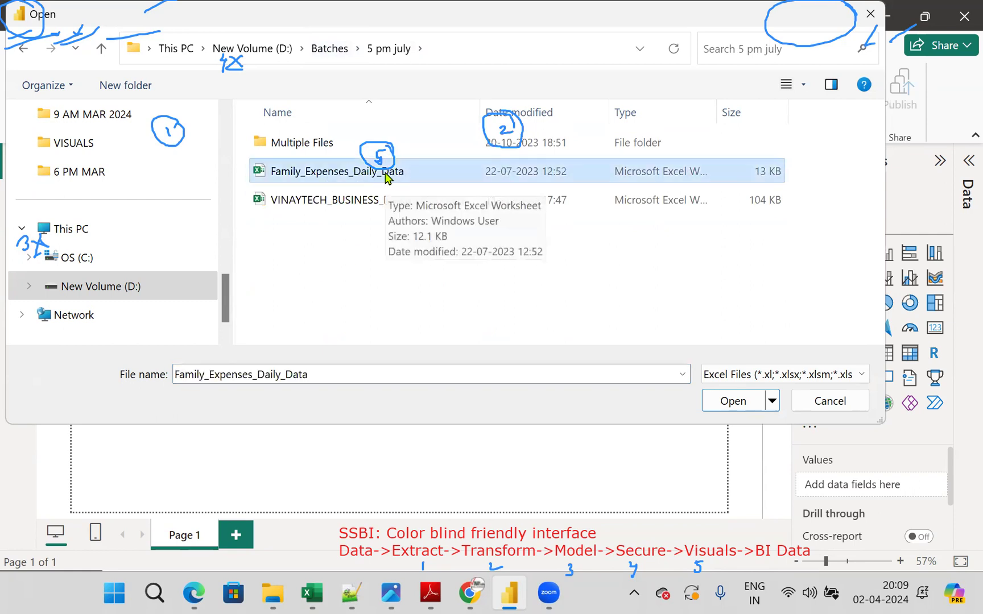
{"action": "left_click", "coordinate": [733, 401]}
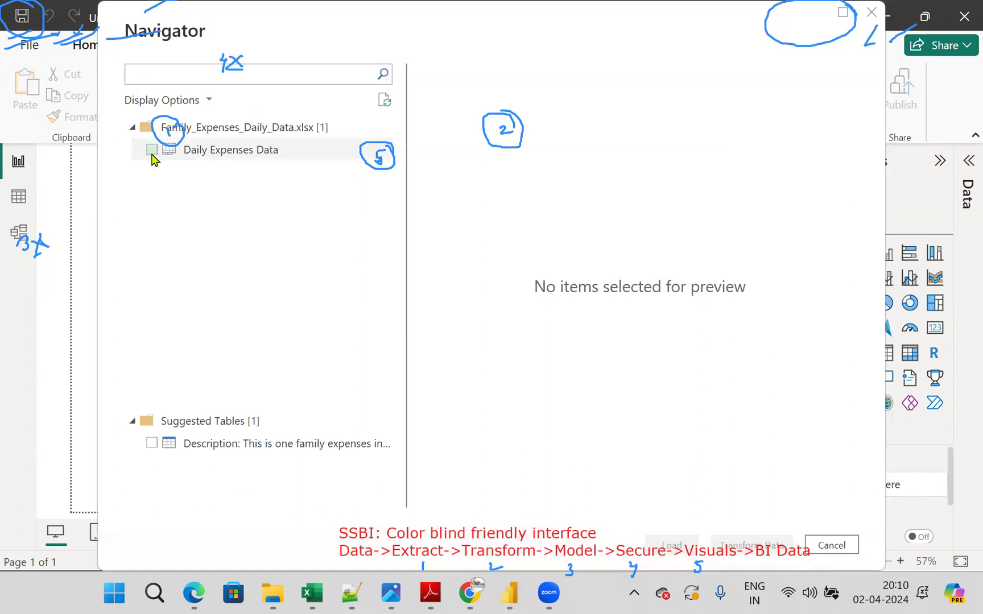
- Load the Daily Expenses Data sheet and show its rows in Table view
{"action": "left_click", "coordinate": [151, 152]}
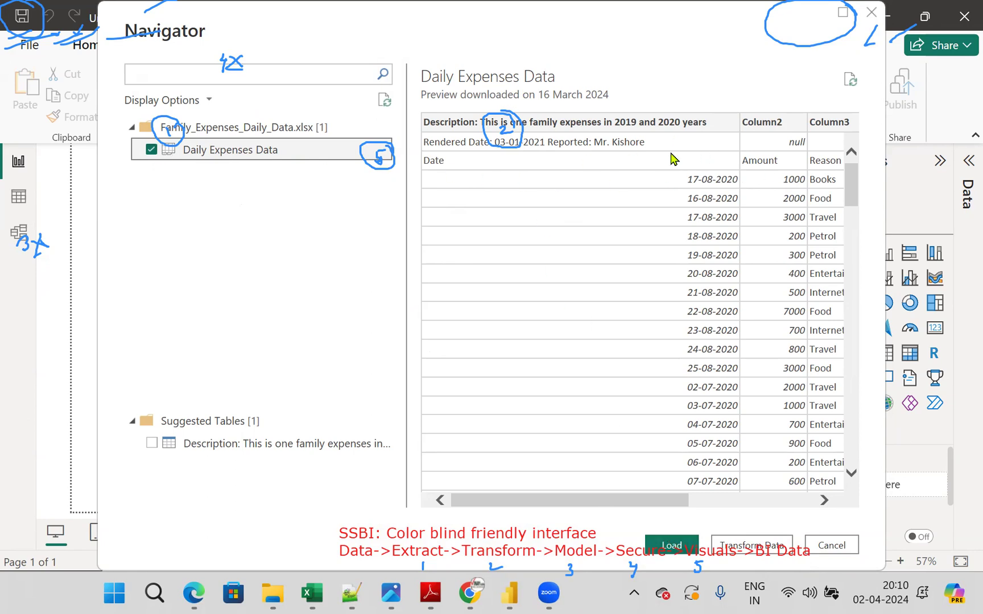
{"action": "left_click", "coordinate": [673, 544]}
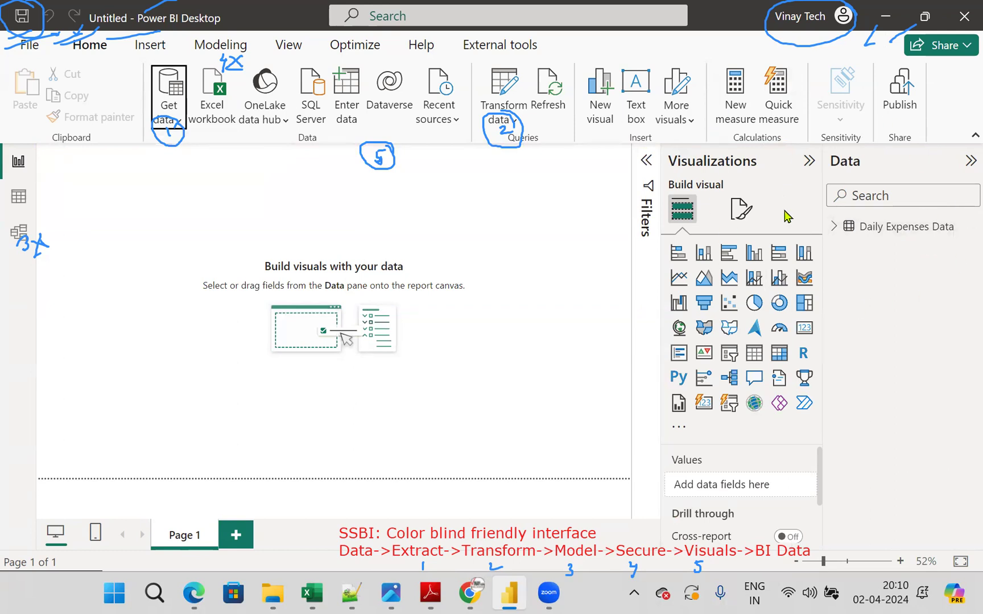
{"action": "left_click", "coordinate": [20, 199]}
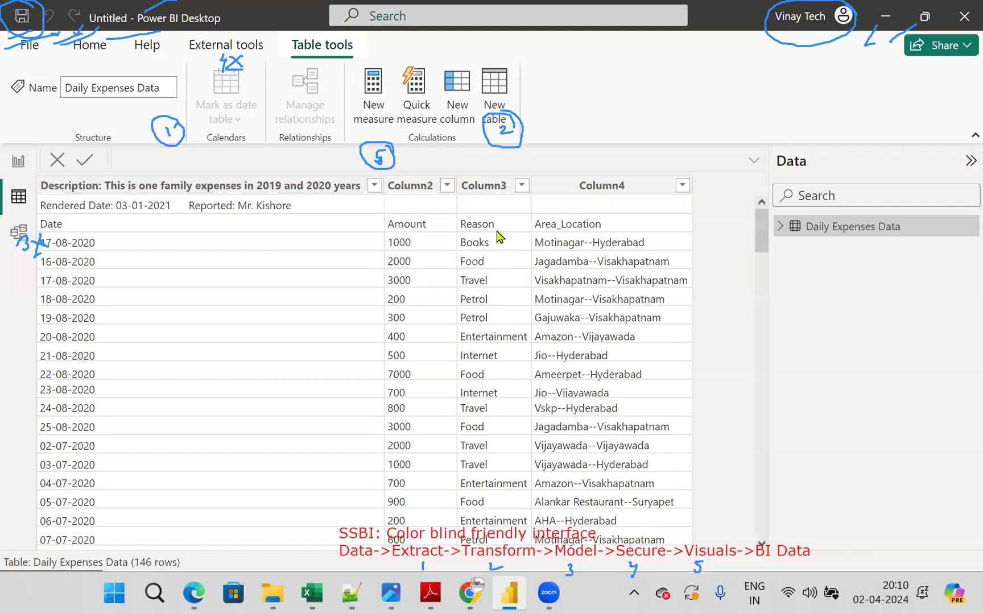
- Handwrite red notes "Unshape", "Shape" and "Col by Col" in the blank area under the Daily Expenses Data table entry
{"action": "key", "text": "ctrl+2"}
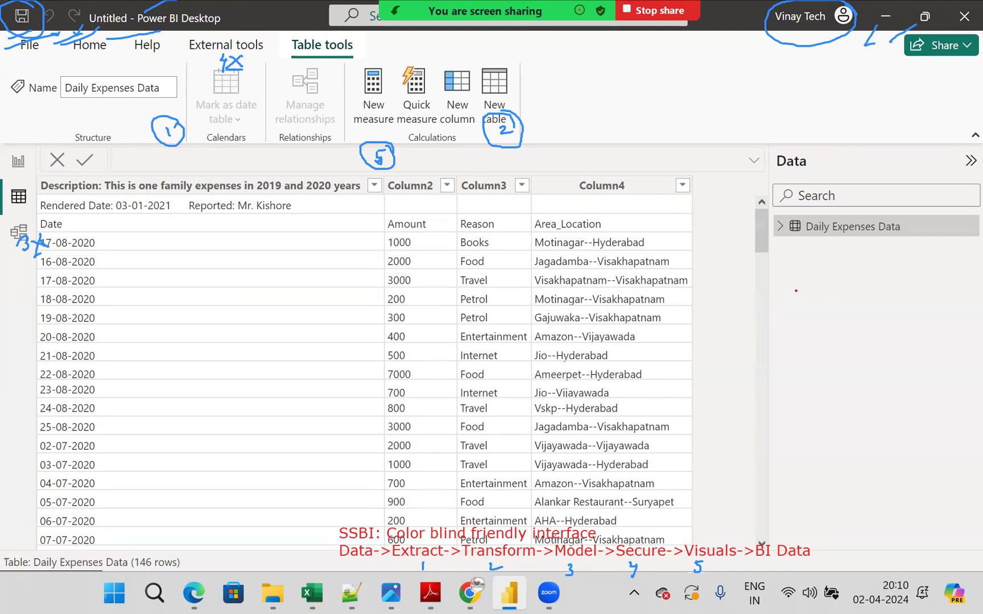
{"action": "mouse_move", "coordinate": [788, 281]}
{"action": "left_mouse_down"}
{"action": "mouse_move", "coordinate": [882, 273]}
{"action": "mouse_move", "coordinate": [900, 256]}
{"action": "left_mouse_up"}
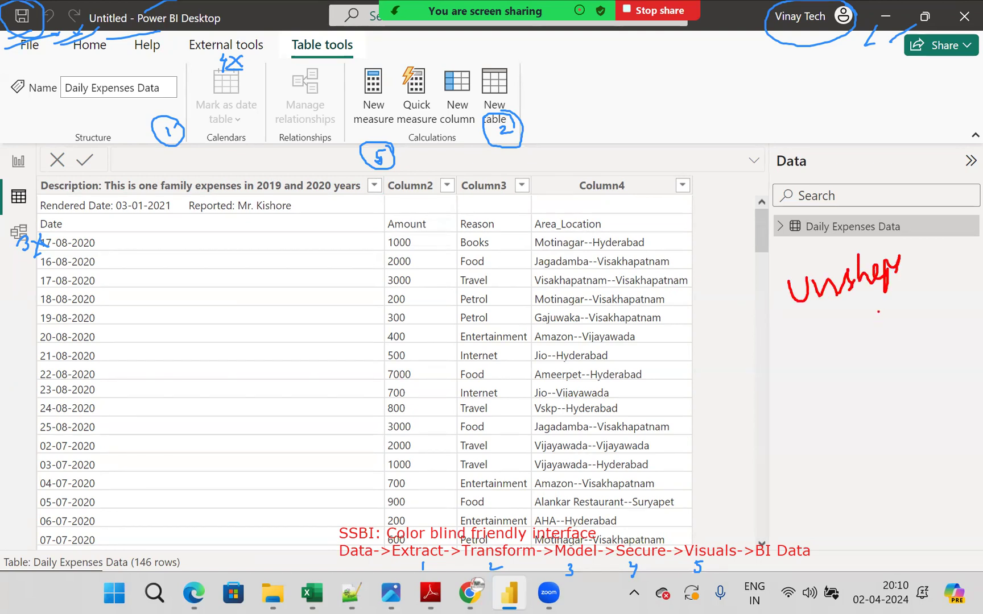
{"action": "mouse_move", "coordinate": [836, 341]}
{"action": "left_mouse_down"}
{"action": "mouse_move", "coordinate": [831, 359]}
{"action": "mouse_move", "coordinate": [856, 364]}
{"action": "mouse_move", "coordinate": [917, 347]}
{"action": "left_mouse_up"}
{"action": "mouse_move", "coordinate": [794, 392]}
{"action": "left_mouse_down"}
{"action": "mouse_move", "coordinate": [853, 405]}
{"action": "mouse_move", "coordinate": [902, 385]}
{"action": "mouse_move", "coordinate": [957, 401]}
{"action": "mouse_move", "coordinate": [967, 392]}
{"action": "left_mouse_up"}
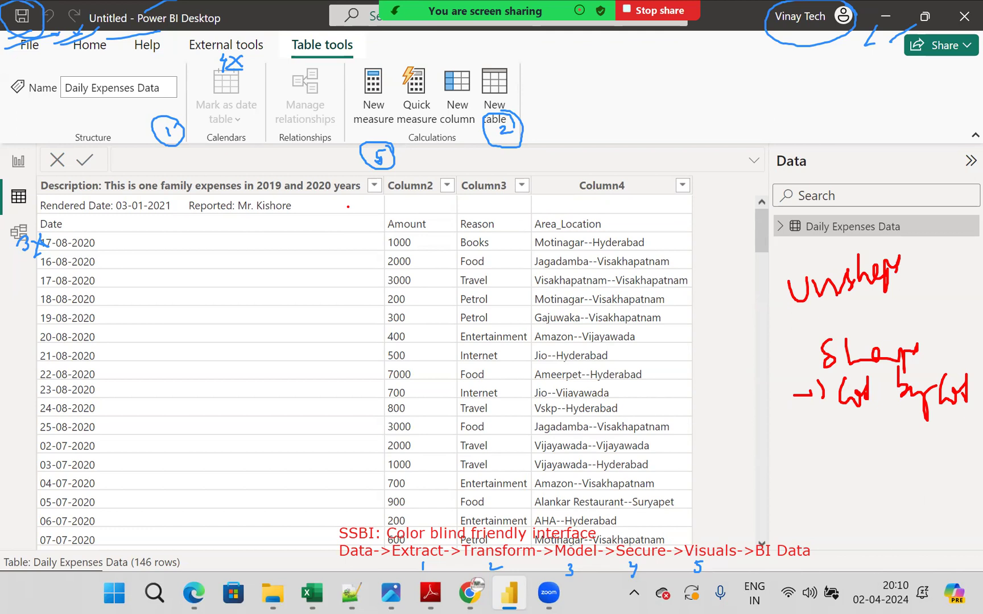
- Mark the needed fixes in red: cross out the Rendered Date row (1), promote the Date row to header (2), split Area_Location (3)
{"action": "mouse_move", "coordinate": [92, 200]}
{"action": "left_mouse_down"}
{"action": "mouse_move", "coordinate": [125, 214]}
{"action": "mouse_move", "coordinate": [91, 216]}
{"action": "mouse_move", "coordinate": [139, 212]}
{"action": "mouse_move", "coordinate": [158, 206]}
{"action": "mouse_move", "coordinate": [146, 185]}
{"action": "left_mouse_up"}
{"action": "mouse_move", "coordinate": [42, 224]}
{"action": "left_mouse_down"}
{"action": "mouse_move", "coordinate": [20, 210]}
{"action": "mouse_move", "coordinate": [49, 166]}
{"action": "mouse_move", "coordinate": [43, 191]}
{"action": "mouse_move", "coordinate": [73, 181]}
{"action": "mouse_move", "coordinate": [78, 155]}
{"action": "mouse_move", "coordinate": [58, 181]}
{"action": "mouse_move", "coordinate": [83, 160]}
{"action": "left_mouse_up"}
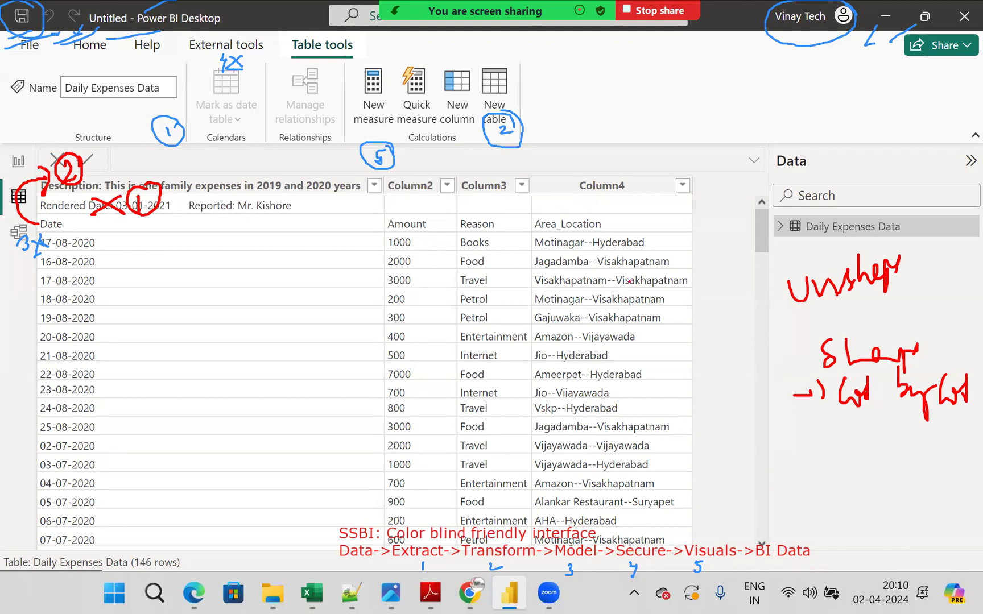
{"action": "mouse_move", "coordinate": [558, 200]}
{"action": "left_mouse_down"}
{"action": "mouse_move", "coordinate": [597, 266]}
{"action": "mouse_move", "coordinate": [624, 274]}
{"action": "mouse_move", "coordinate": [580, 314]}
{"action": "mouse_move", "coordinate": [579, 383]}
{"action": "left_mouse_up"}
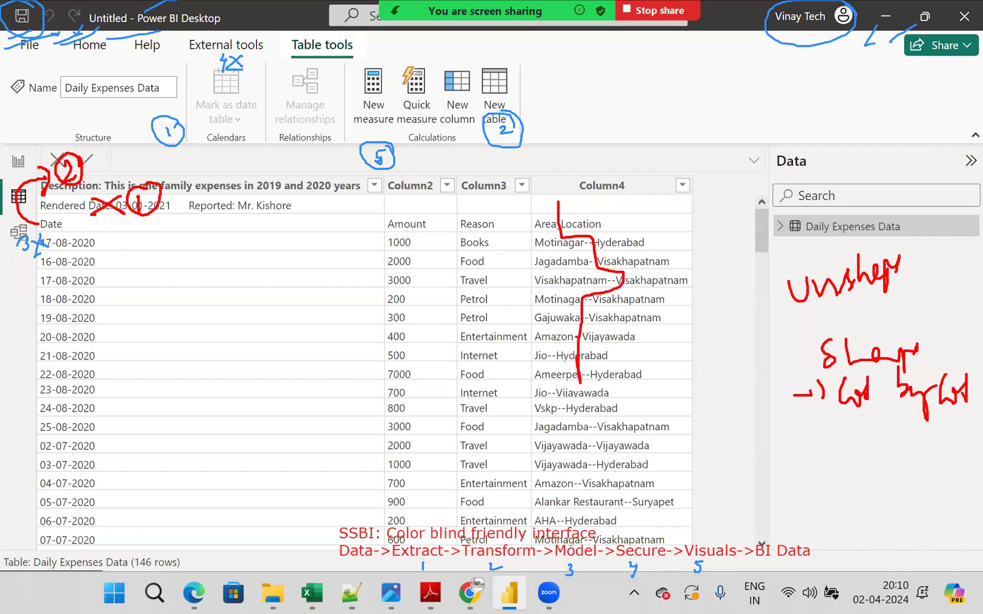
{"action": "mouse_move", "coordinate": [556, 172]}
{"action": "left_mouse_down"}
{"action": "mouse_move", "coordinate": [566, 198]}
{"action": "mouse_move", "coordinate": [549, 213]}
{"action": "mouse_move", "coordinate": [557, 155]}
{"action": "left_mouse_up"}
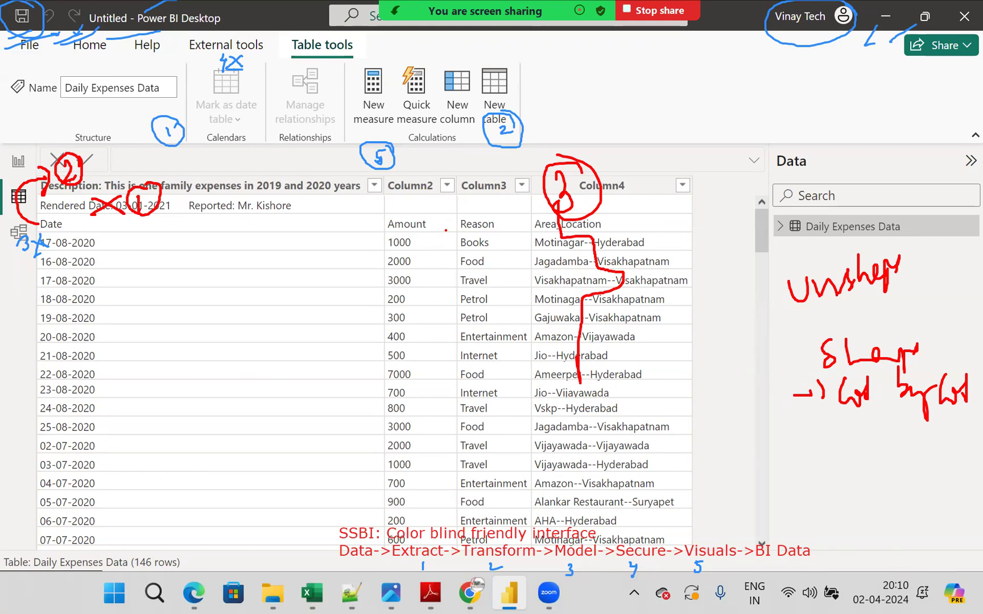
{"action": "left_click_drag", "start_coordinate": [528, 118], "coordinate": [586, 90]}
{"action": "mouse_move", "coordinate": [507, 149]}
{"action": "left_mouse_down"}
{"action": "mouse_move", "coordinate": [542, 142]}
{"action": "mouse_move", "coordinate": [556, 154]}
{"action": "left_mouse_up"}
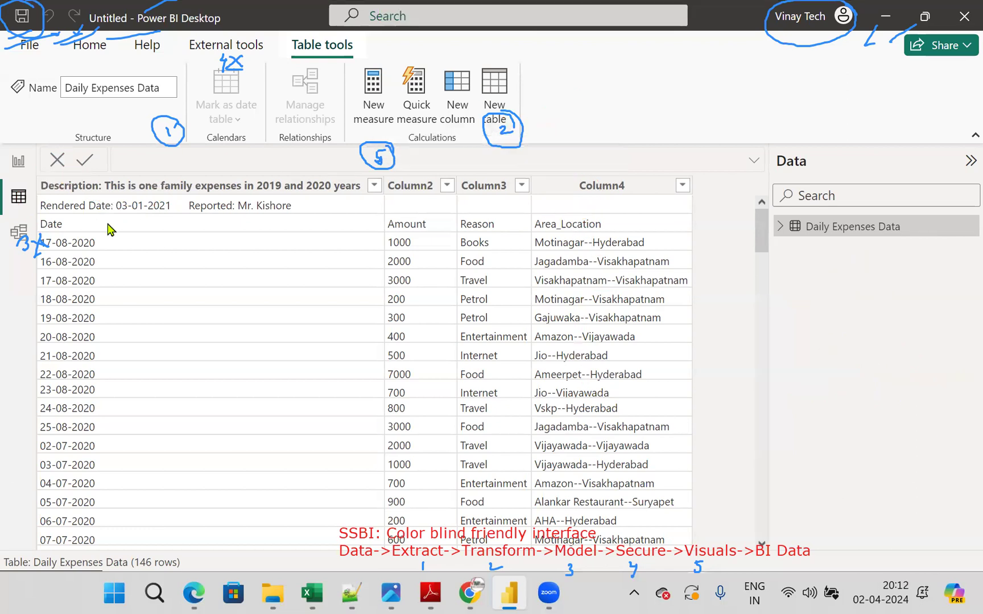
{"action": "left_click", "coordinate": [94, 56]}
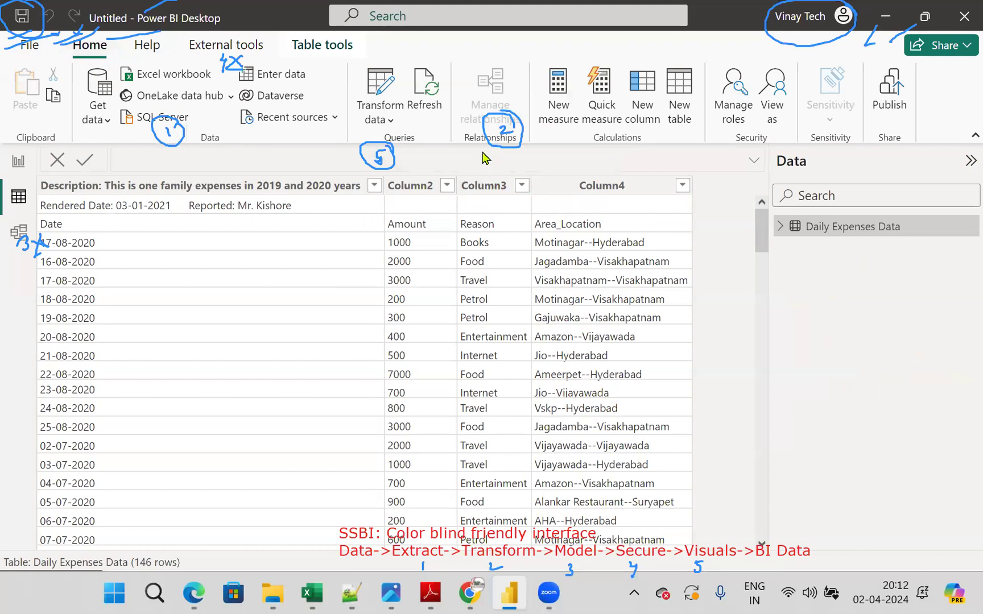
{"action": "left_click", "coordinate": [391, 120]}
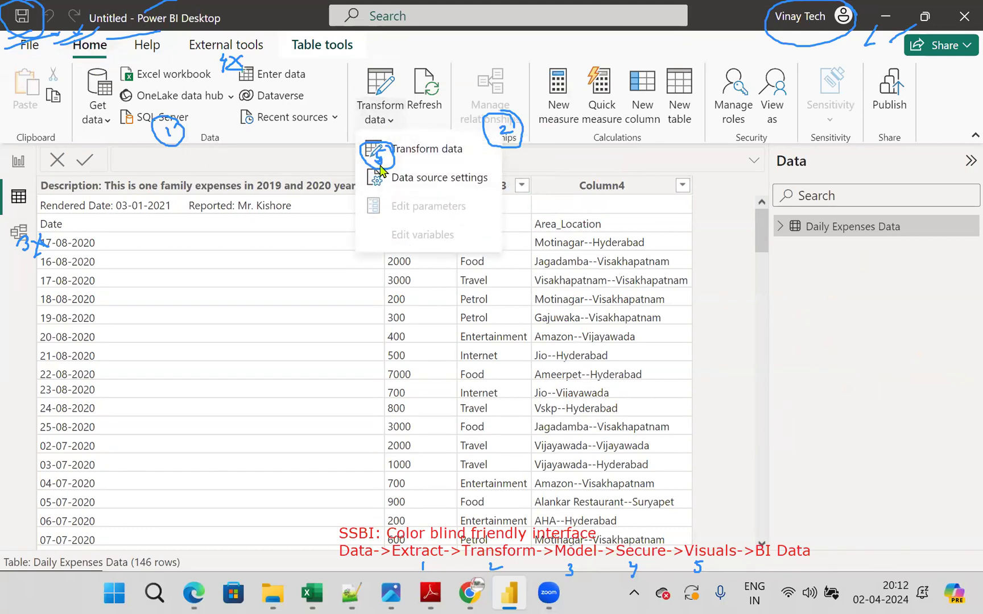
{"action": "left_click", "coordinate": [797, 320]}
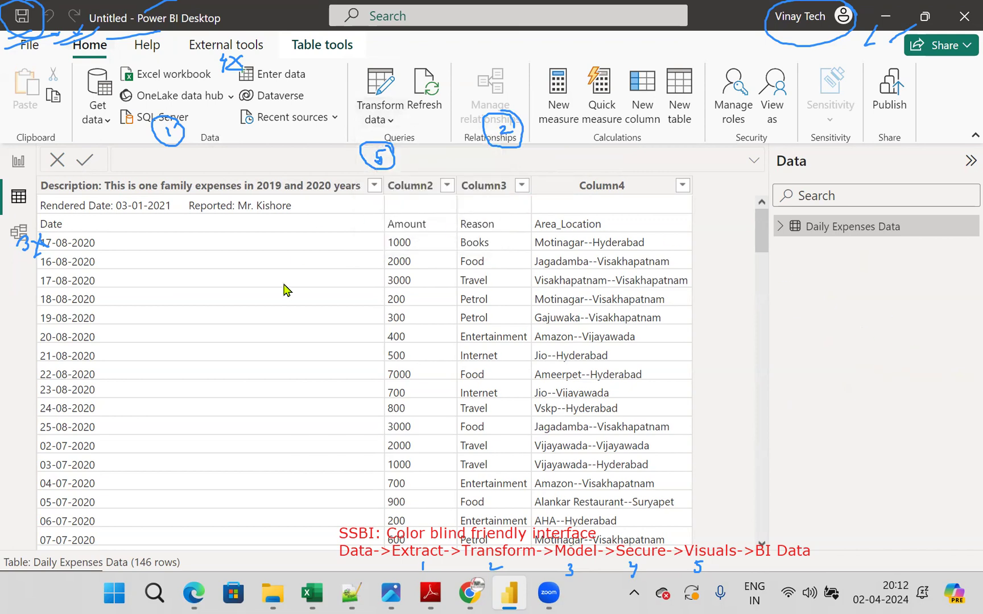
- Return to Report view, open the data in Power Query Editor and shift its window down to reveal the main ribbon
{"action": "left_click", "coordinate": [20, 164]}
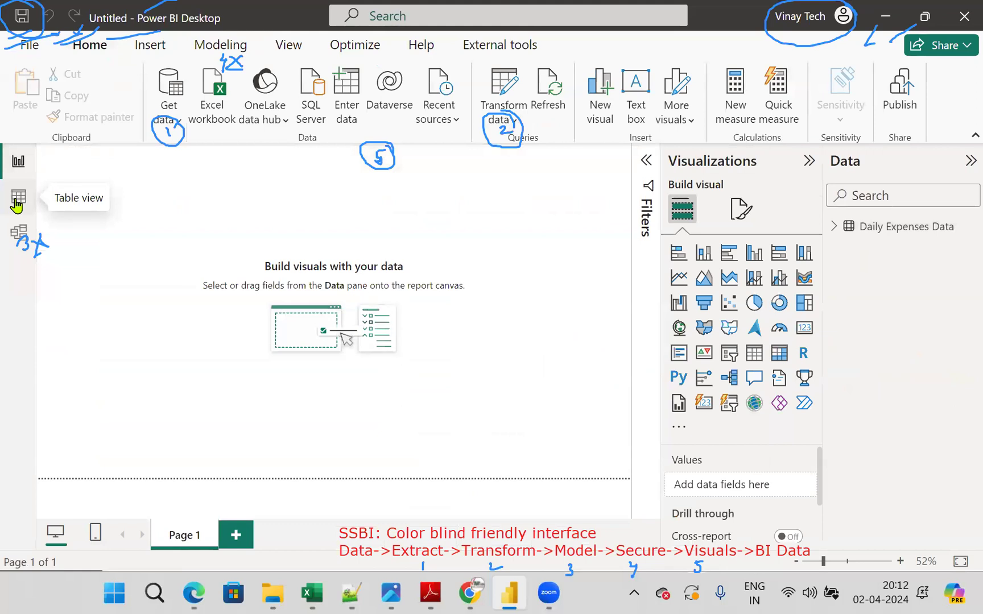
{"action": "left_click", "coordinate": [503, 121]}
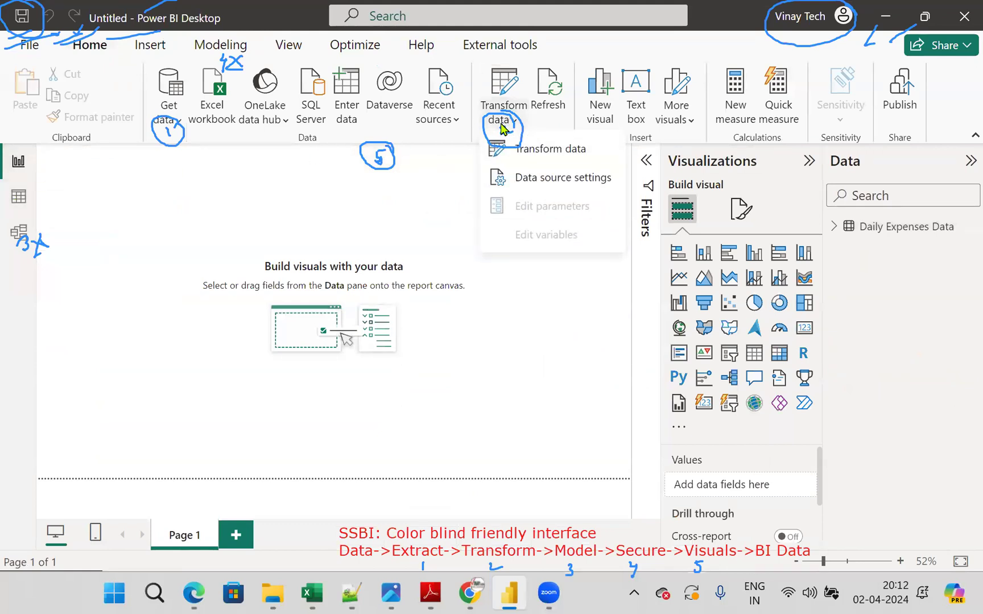
{"action": "left_click", "coordinate": [551, 149]}
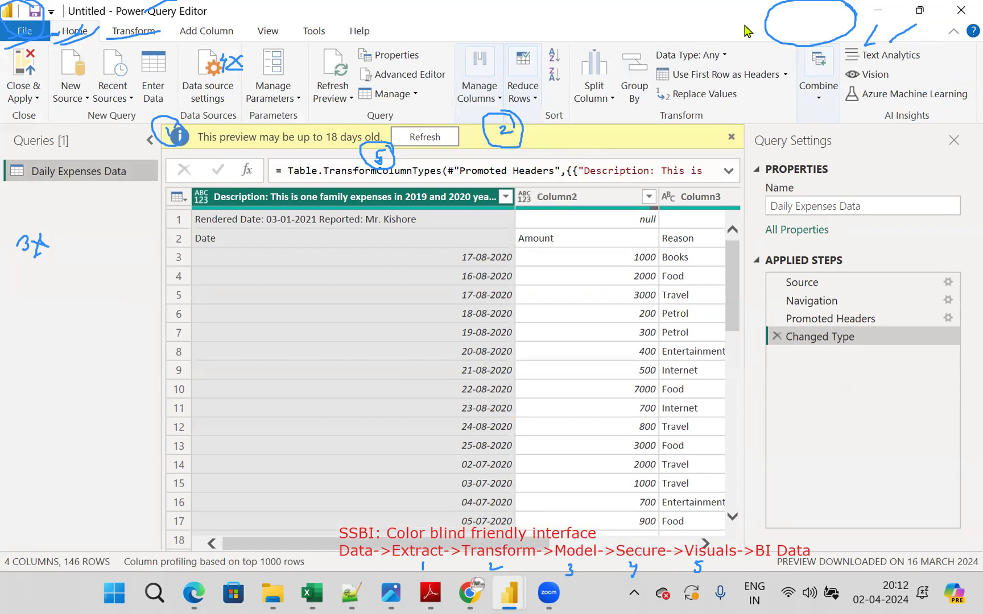
{"action": "left_click_drag", "start_coordinate": [748, 31], "coordinate": [727, 221]}
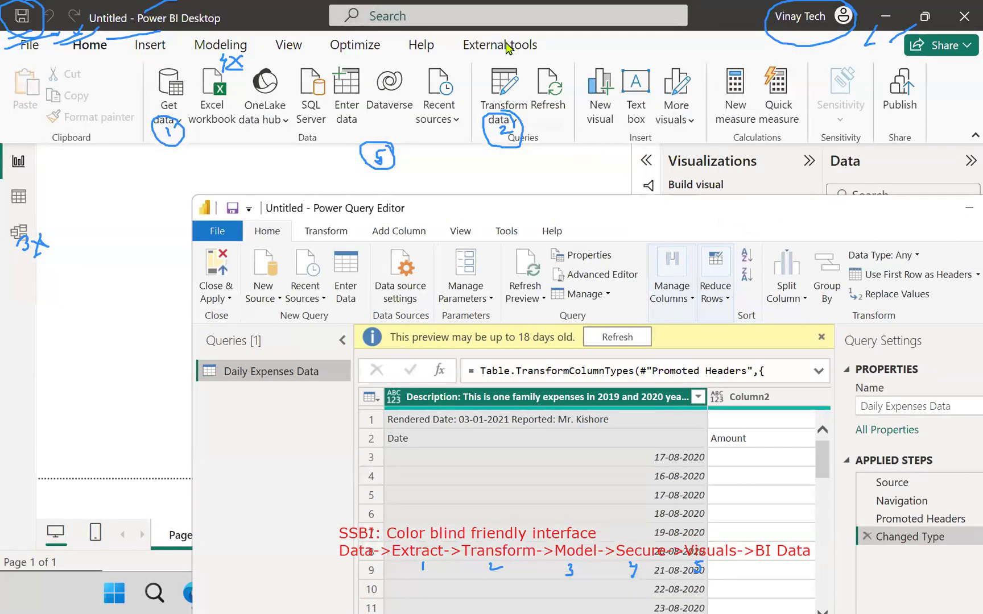
- Clear the old annotations and number Get data 1, Transform data 2, Model view 3, Modeling 4 and the canvas 5 in blue, ticking number 1
{"action": "left_click", "coordinate": [783, 72]}
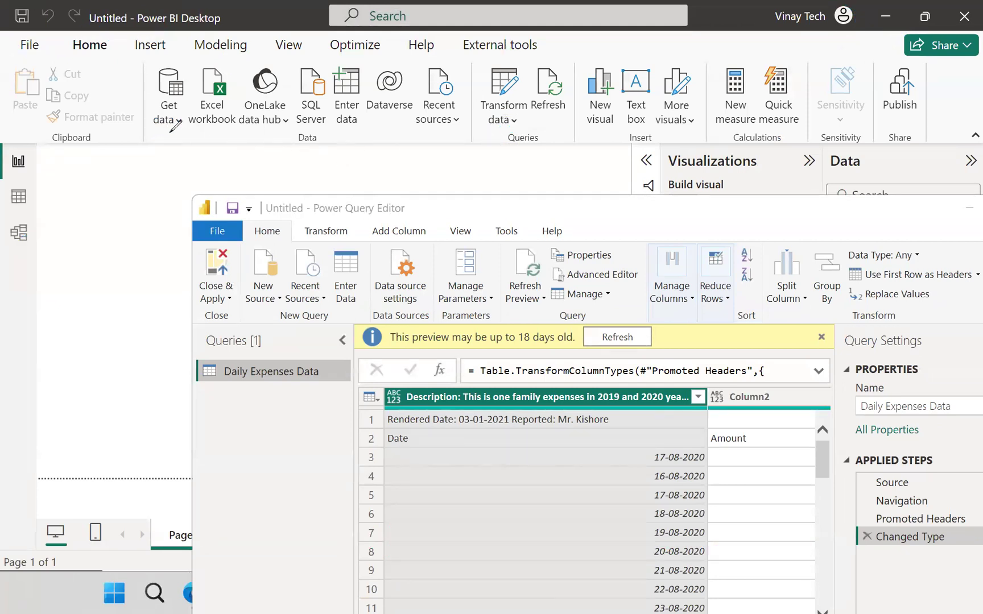
{"action": "left_click_drag", "start_coordinate": [173, 56], "coordinate": [172, 69]}
{"action": "left_click_drag", "start_coordinate": [517, 60], "coordinate": [518, 72]}
{"action": "left_click_drag", "start_coordinate": [514, 69], "coordinate": [522, 68]}
{"action": "left_click_drag", "start_coordinate": [6, 219], "coordinate": [13, 230]}
{"action": "left_click_drag", "start_coordinate": [238, 37], "coordinate": [246, 41]}
{"action": "left_click_drag", "start_coordinate": [244, 39], "coordinate": [241, 54]}
{"action": "mouse_move", "coordinate": [378, 142]}
{"action": "left_mouse_down"}
{"action": "mouse_move", "coordinate": [376, 156]}
{"action": "mouse_move", "coordinate": [401, 135]}
{"action": "left_mouse_up"}
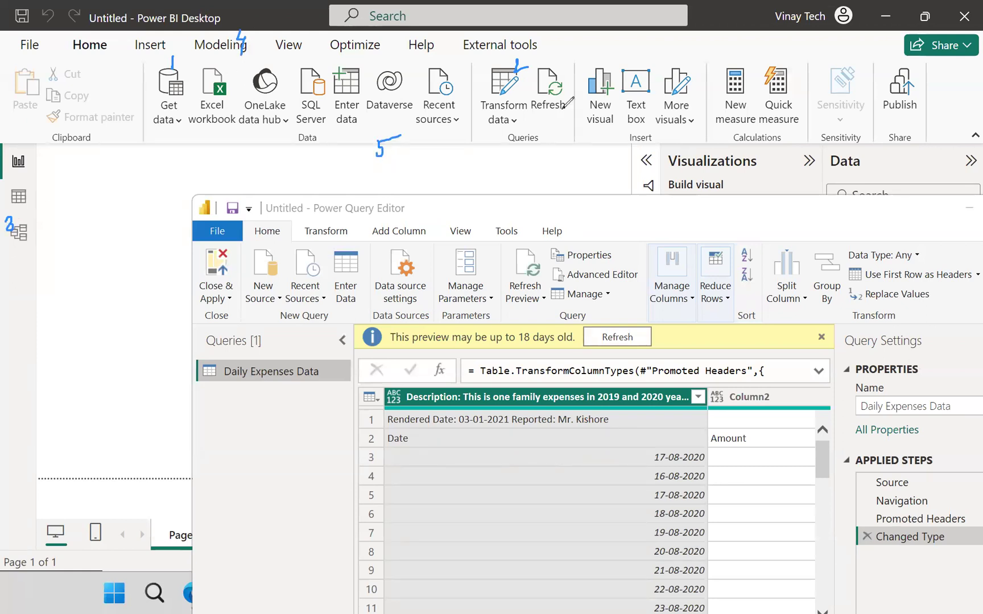
{"action": "left_click_drag", "start_coordinate": [178, 61], "coordinate": [189, 58]}
- Bring the whole Power Query Editor window into view, show the Close & Apply options and maximize the window
{"action": "left_click_drag", "start_coordinate": [672, 213], "coordinate": [528, 184]}
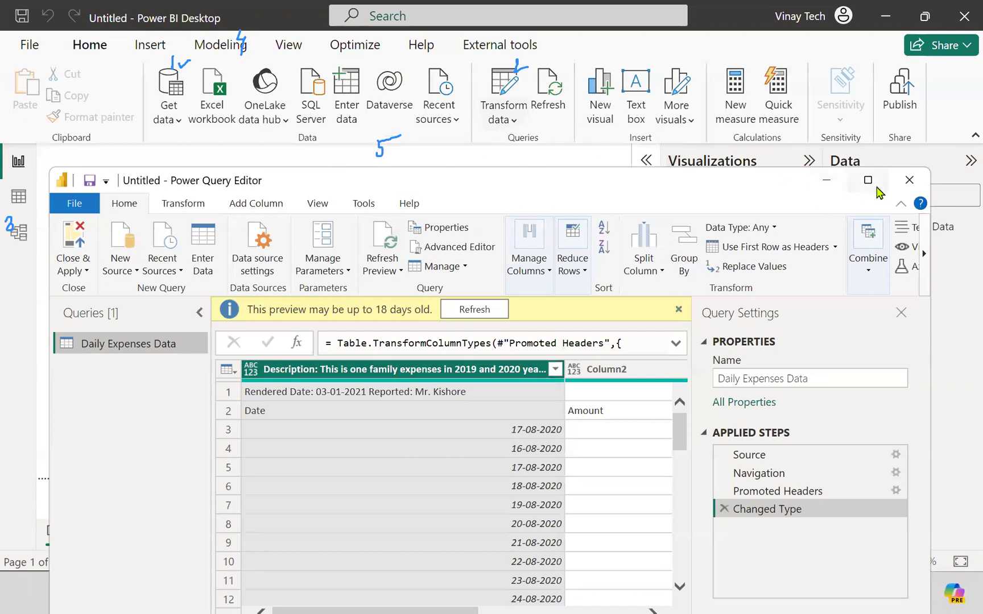
{"action": "left_click", "coordinate": [86, 271]}
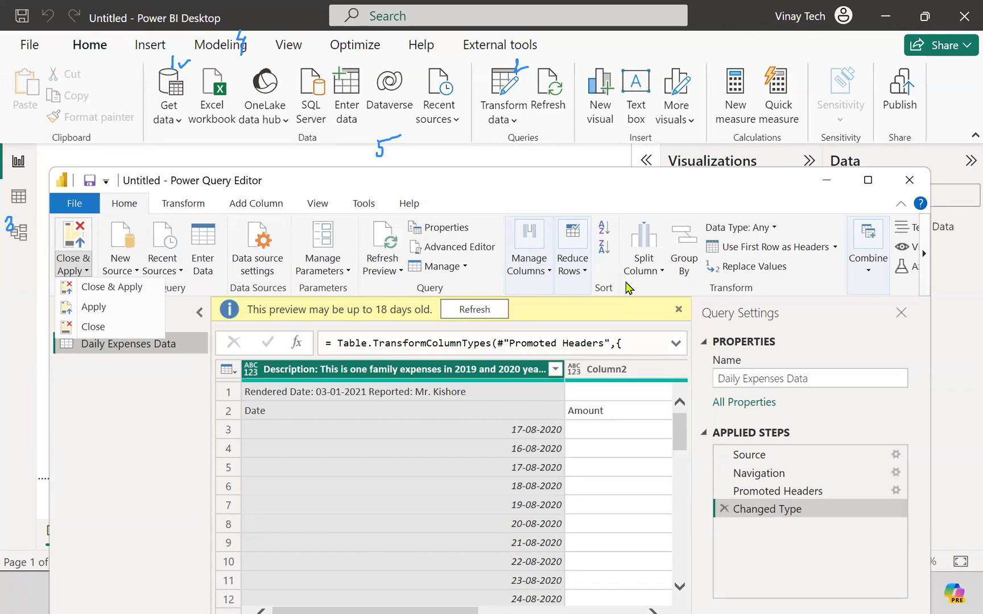
{"action": "left_click", "coordinate": [868, 180]}
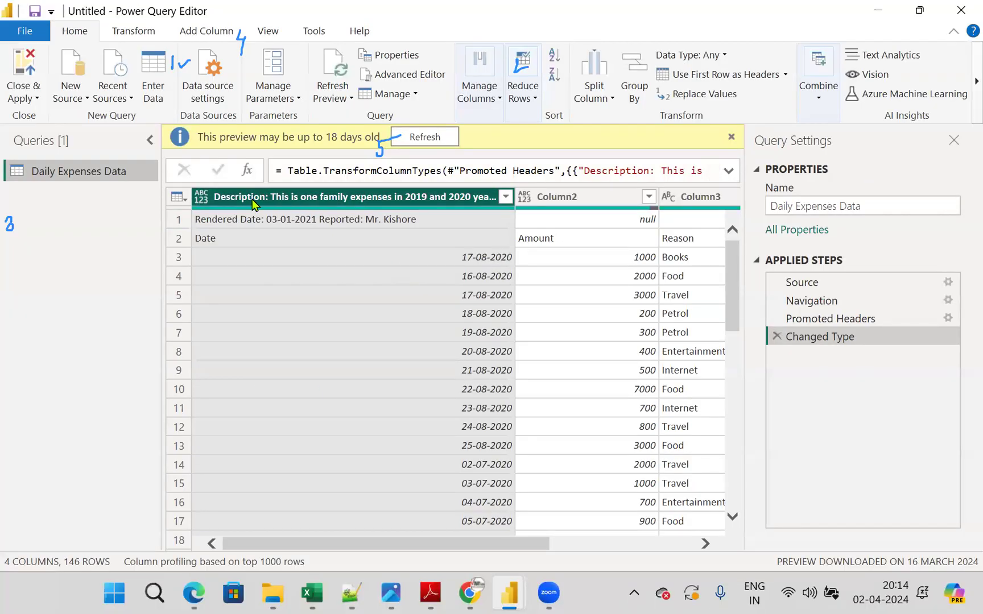
- Circle the table icon in red, cross out the Rendered Date row and draw an arrow from the Date row to the header
{"action": "mouse_move", "coordinate": [209, 170]}
{"action": "left_mouse_down"}
{"action": "mouse_move", "coordinate": [146, 203]}
{"action": "mouse_move", "coordinate": [225, 183]}
{"action": "left_mouse_up"}
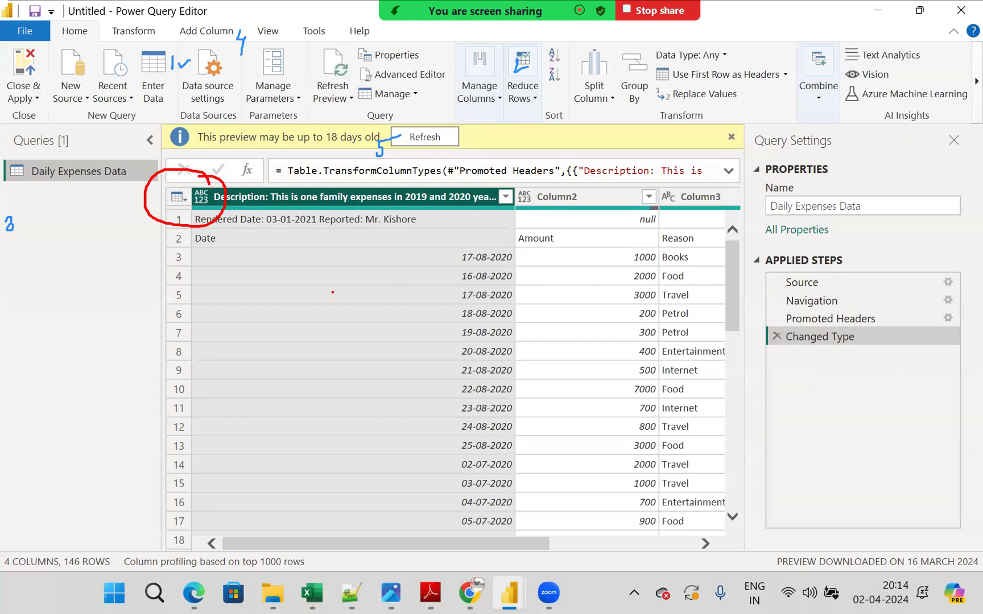
{"action": "mouse_move", "coordinate": [378, 228]}
{"action": "left_mouse_down"}
{"action": "mouse_move", "coordinate": [398, 217]}
{"action": "mouse_move", "coordinate": [364, 236]}
{"action": "left_mouse_up"}
{"action": "mouse_move", "coordinate": [229, 246]}
{"action": "left_mouse_down"}
{"action": "mouse_move", "coordinate": [197, 247]}
{"action": "mouse_move", "coordinate": [196, 203]}
{"action": "left_mouse_up"}
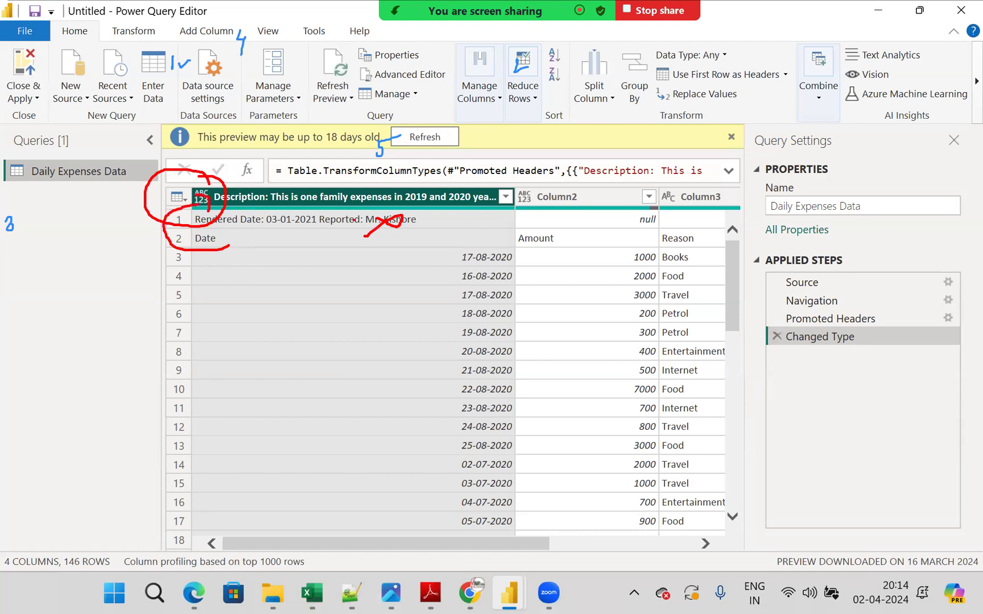
- Clear the red annotations and remove the top 1 row from the Daily Expenses Data table
{"action": "key", "text": "Escape"}
{"action": "left_click", "coordinate": [180, 200]}
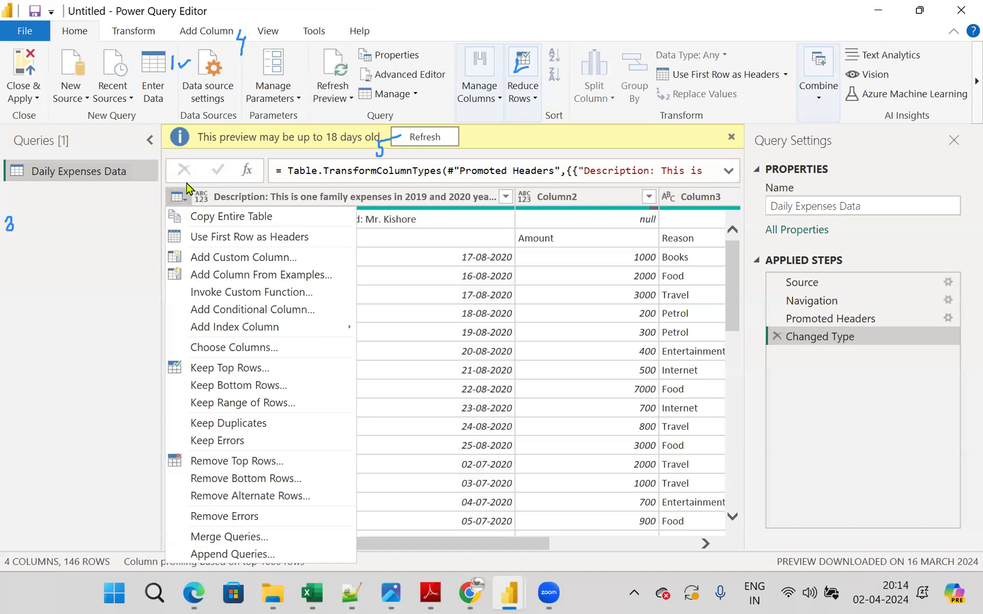
{"action": "left_click", "coordinate": [253, 468]}
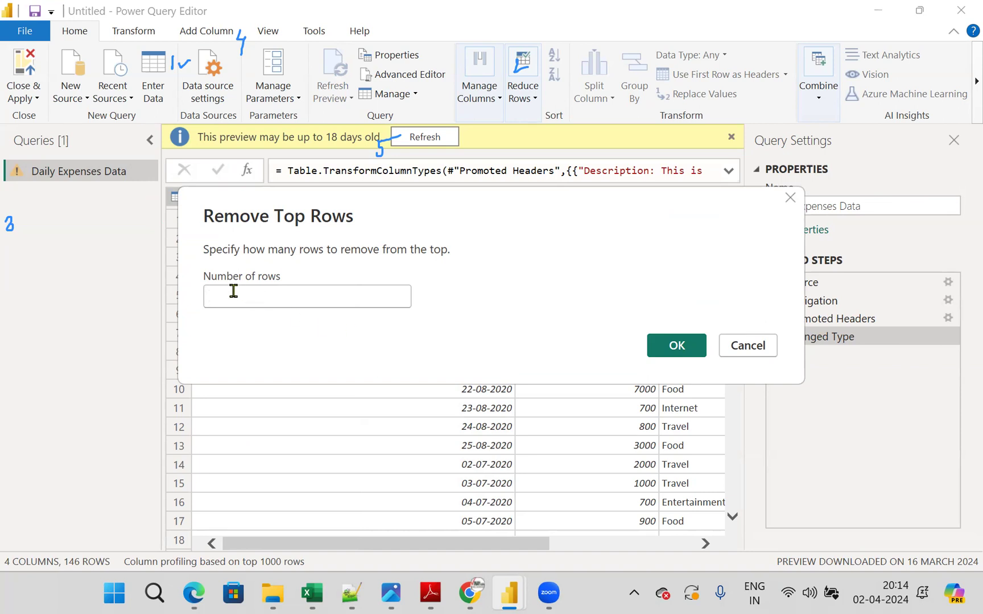
{"action": "type", "text": "1"}
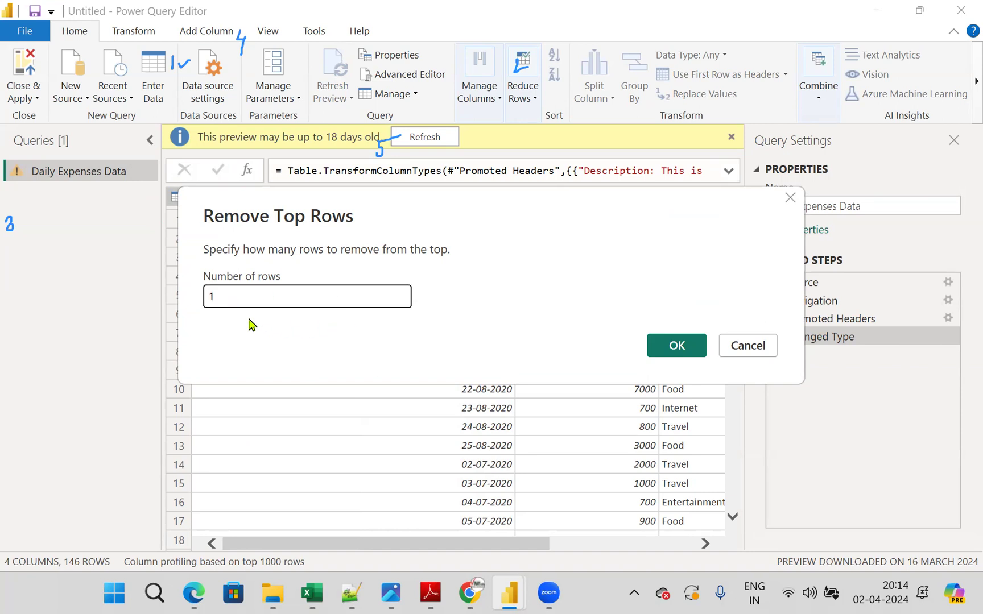
{"action": "left_click_drag", "start_coordinate": [562, 204], "coordinate": [720, 225]}
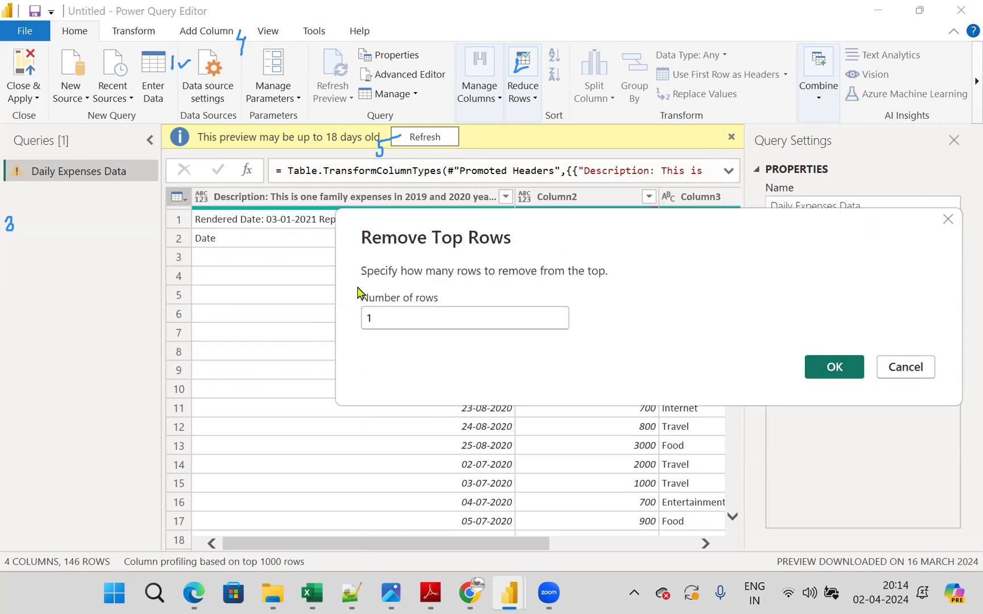
{"action": "left_click", "coordinate": [829, 366]}
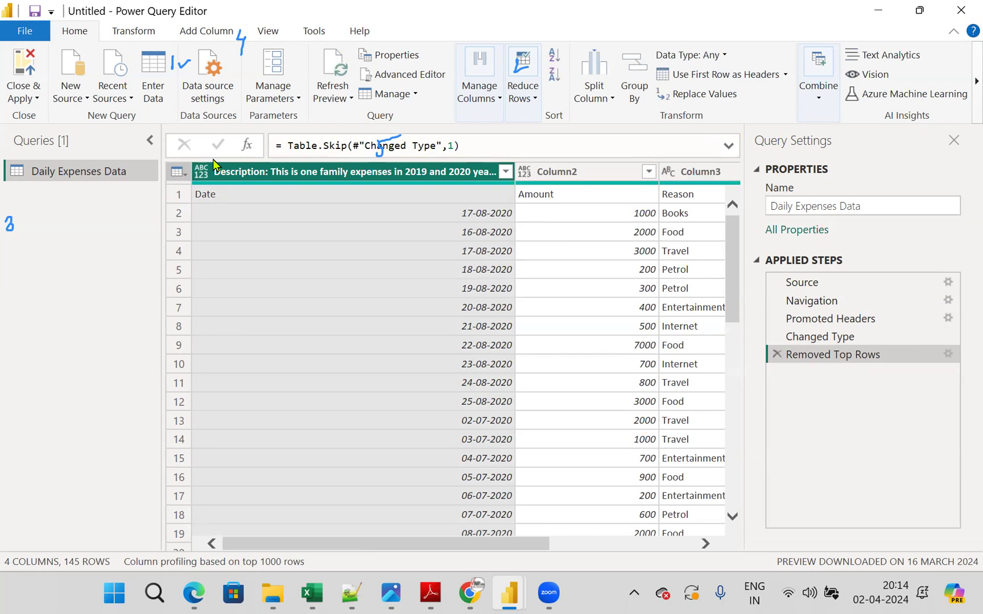
- Use the first row of the Daily Expenses Data table as the column headers
{"action": "left_click", "coordinate": [180, 173]}
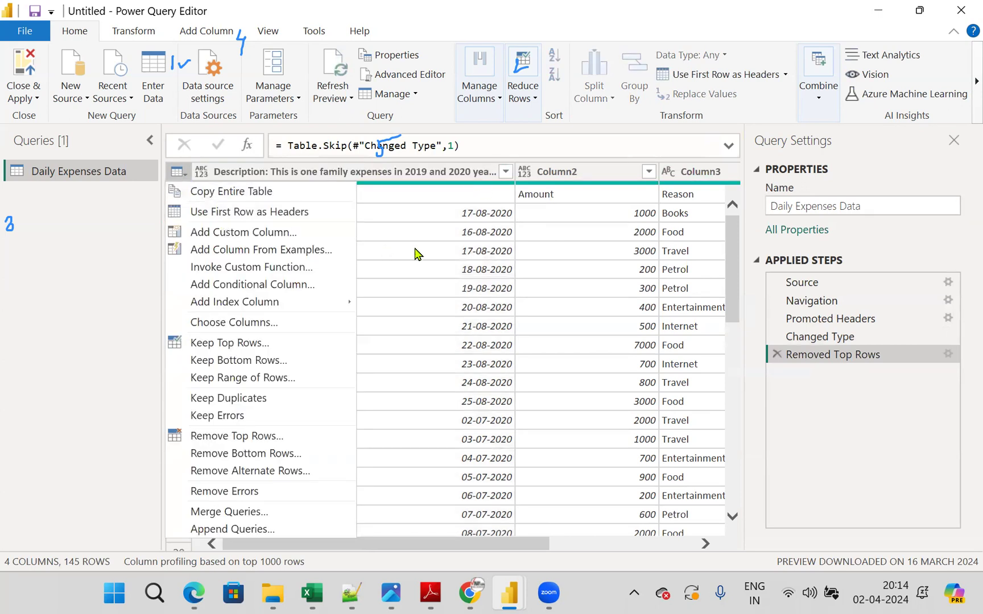
{"action": "left_click", "coordinate": [454, 239]}
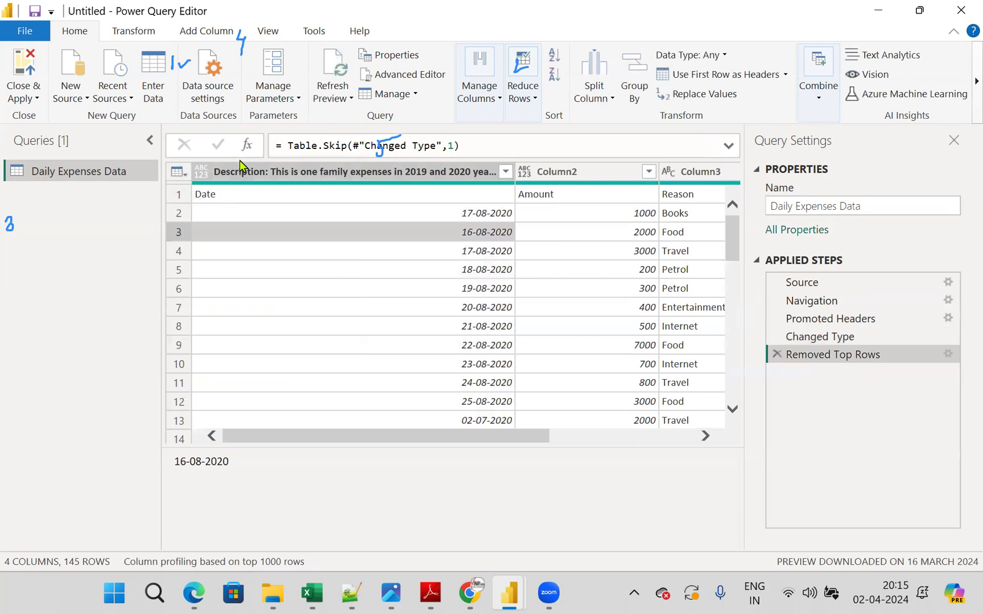
{"action": "left_click", "coordinate": [178, 172]}
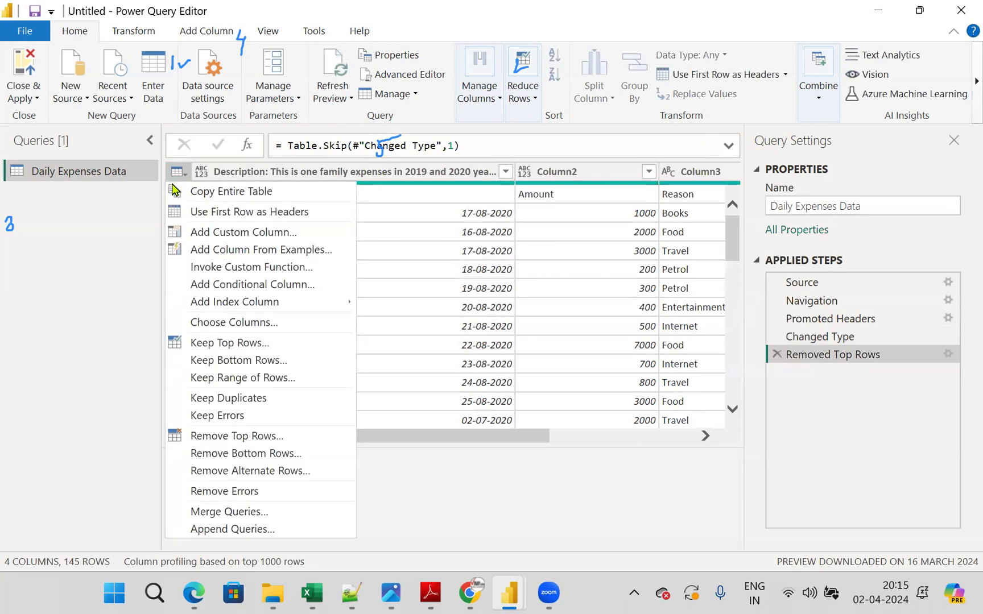
{"action": "left_click", "coordinate": [233, 219]}
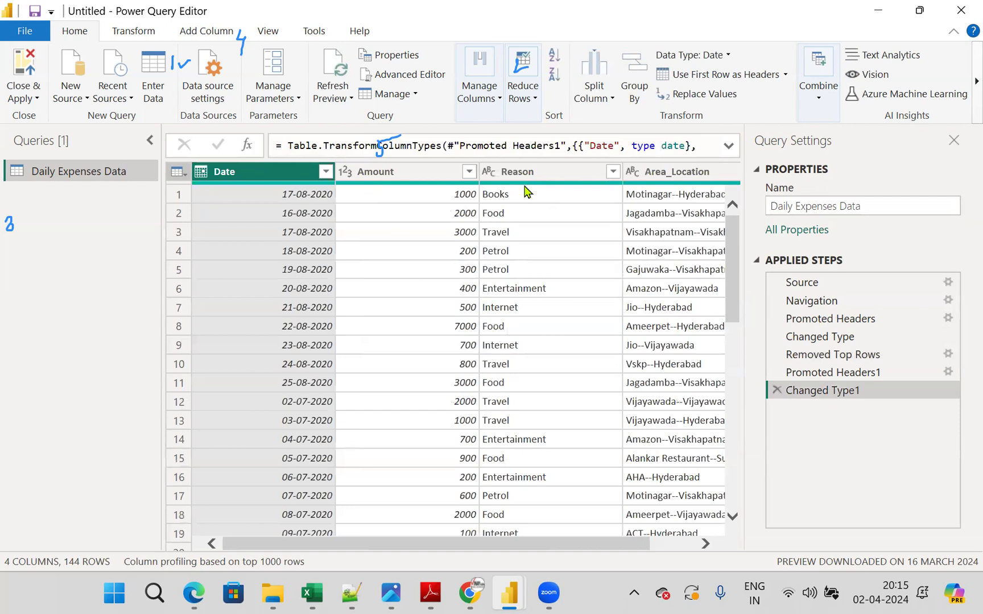
{"action": "mouse_move", "coordinate": [528, 192]}
- Delete the Changed Type1, Promoted Headers1 and Removed Top Rows entries from the applied steps
{"action": "left_click", "coordinate": [777, 390]}
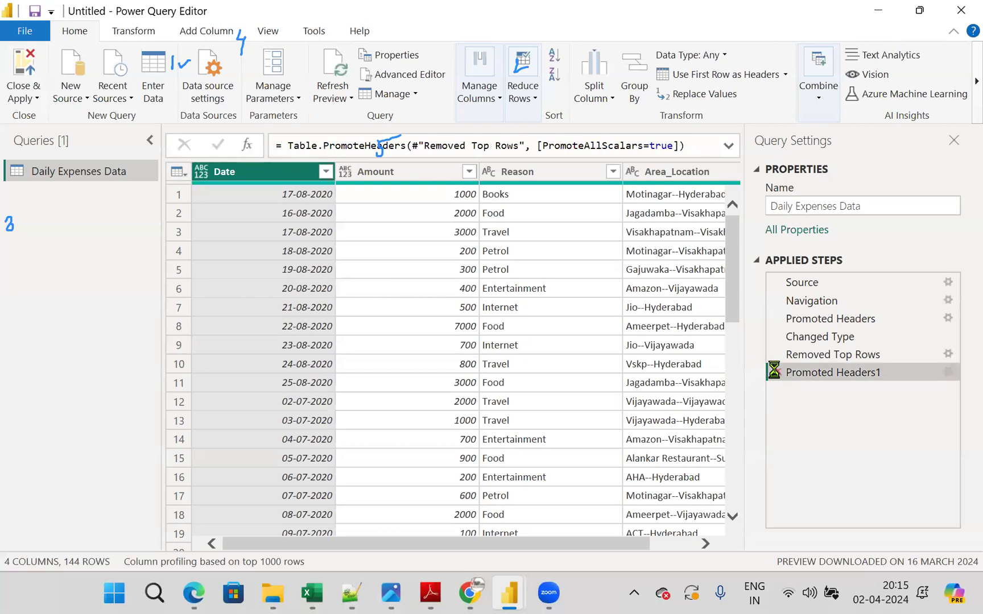
{"action": "left_click", "coordinate": [777, 374]}
{"action": "left_click", "coordinate": [777, 355]}
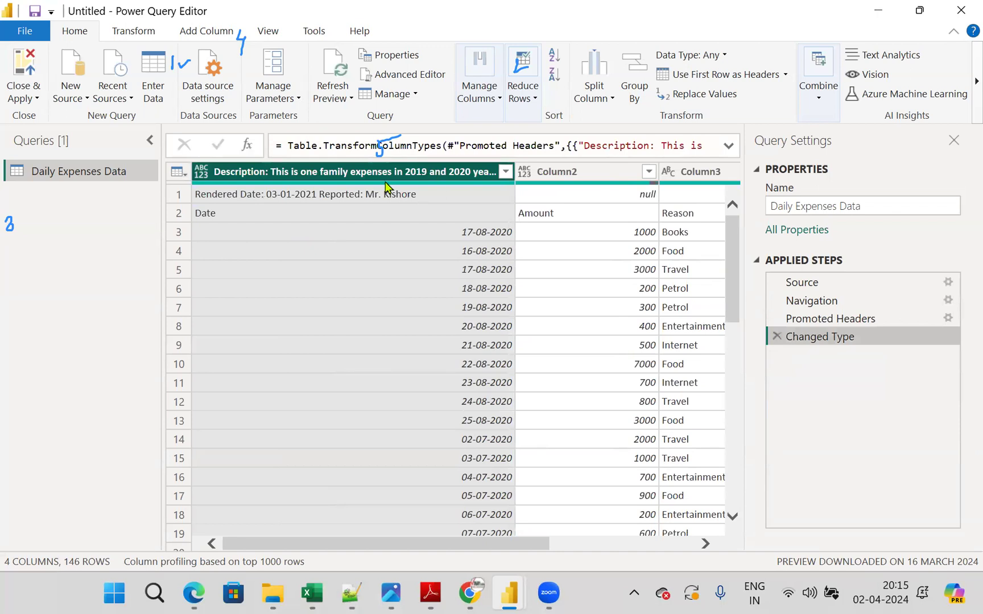
- Remove the top 1 row of the expenses table again and use the Date, Amount and Reason row as headers
{"action": "left_click", "coordinate": [181, 172]}
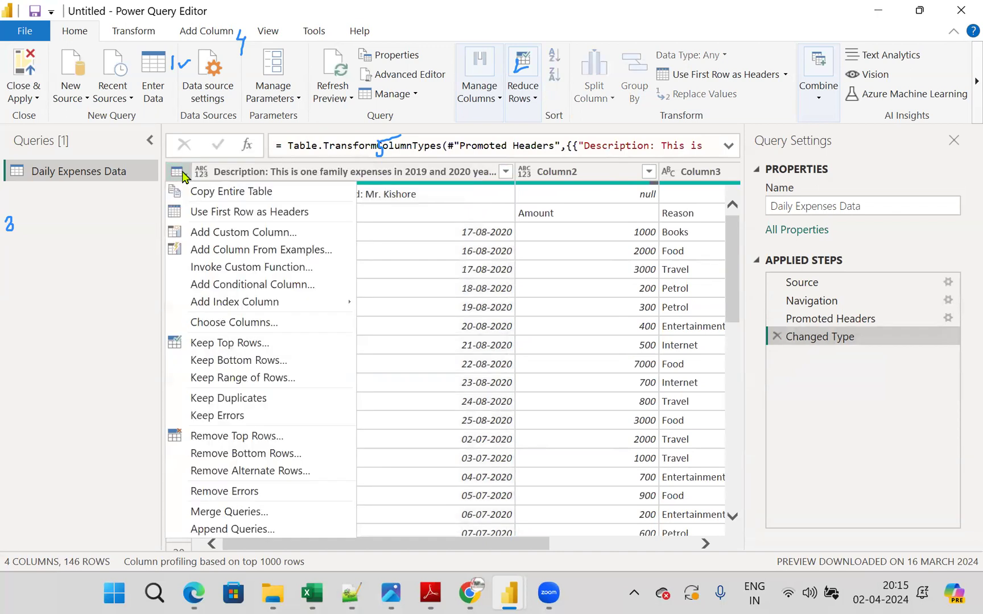
{"action": "left_click", "coordinate": [257, 437]}
{"action": "type", "text": "1"}
{"action": "left_click", "coordinate": [655, 344]}
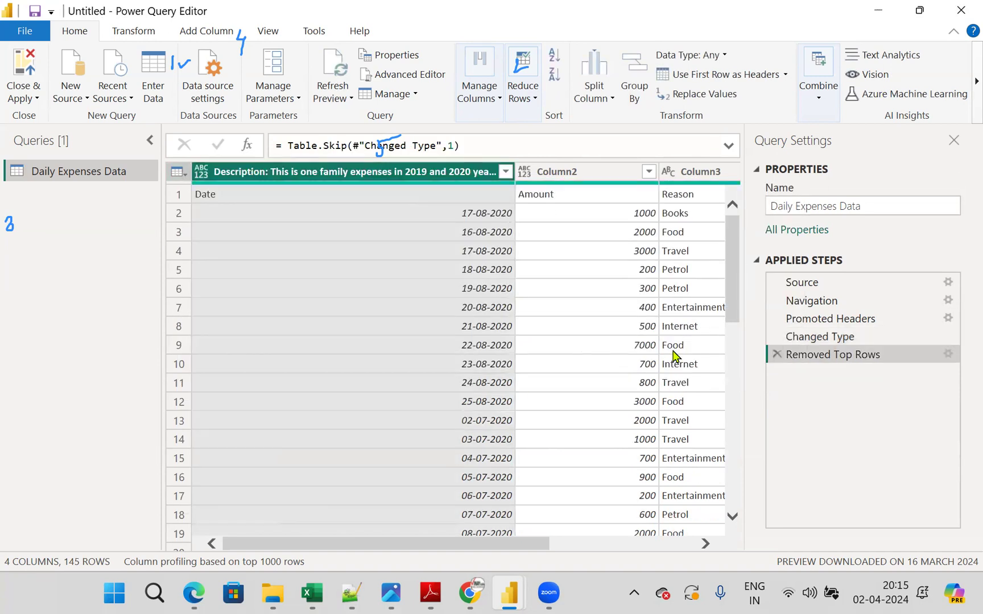
{"action": "left_click", "coordinate": [178, 172]}
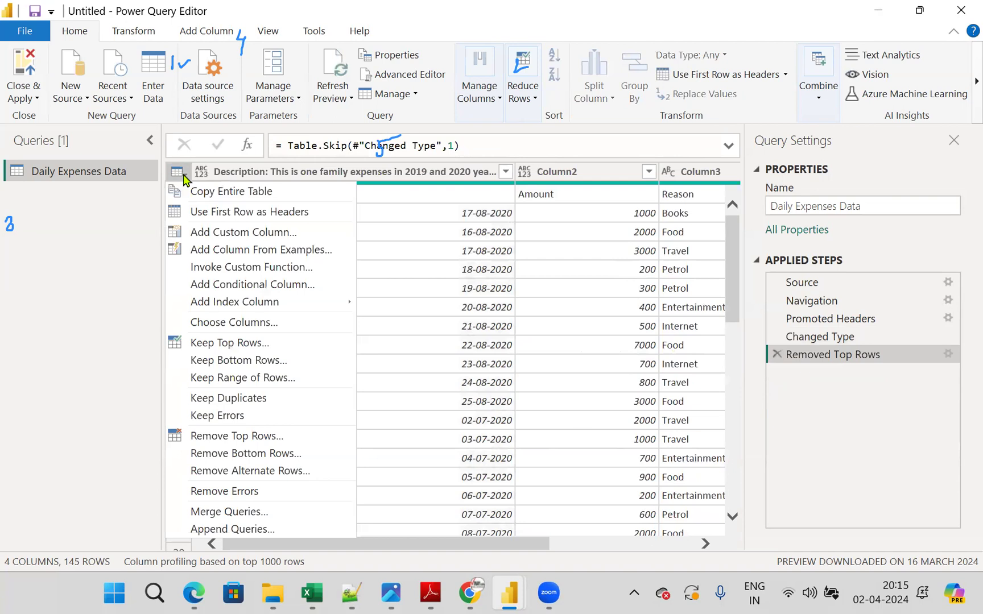
{"action": "left_click", "coordinate": [263, 221]}
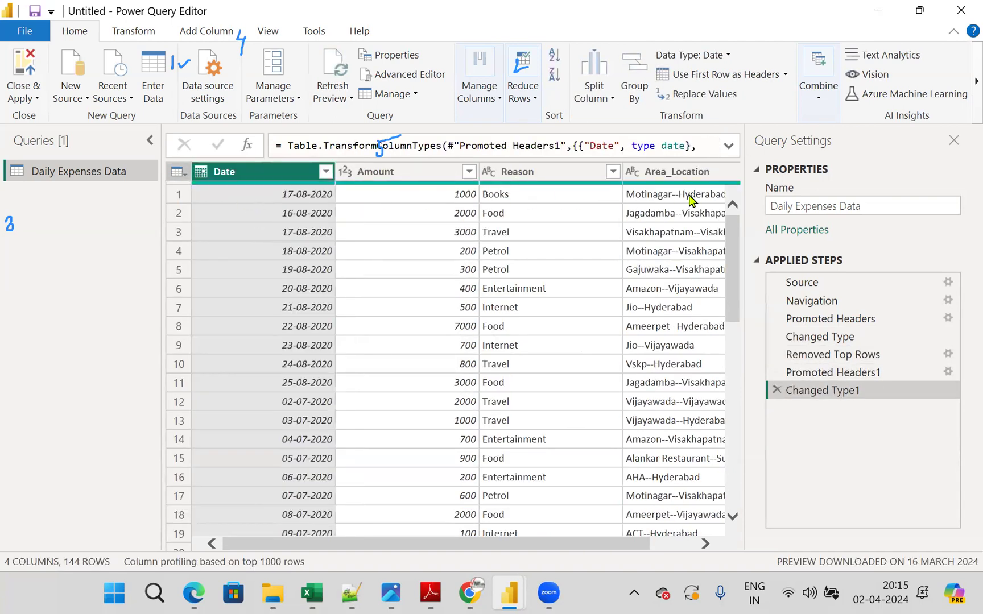
{"action": "scroll", "coordinate": [606, 548], "scroll_direction": "right", "scroll_amount": 2}
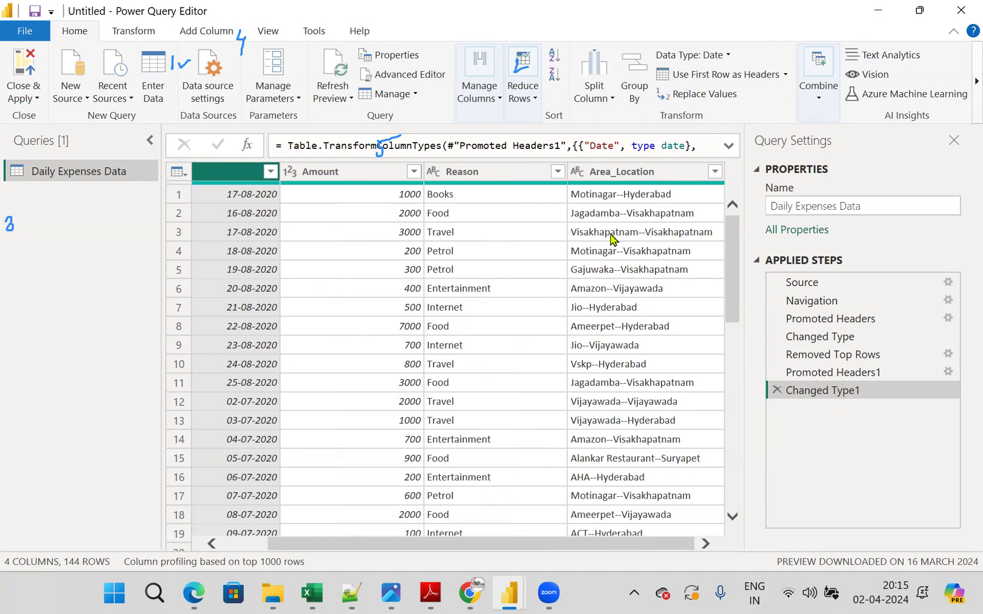
{"action": "left_click", "coordinate": [622, 172]}
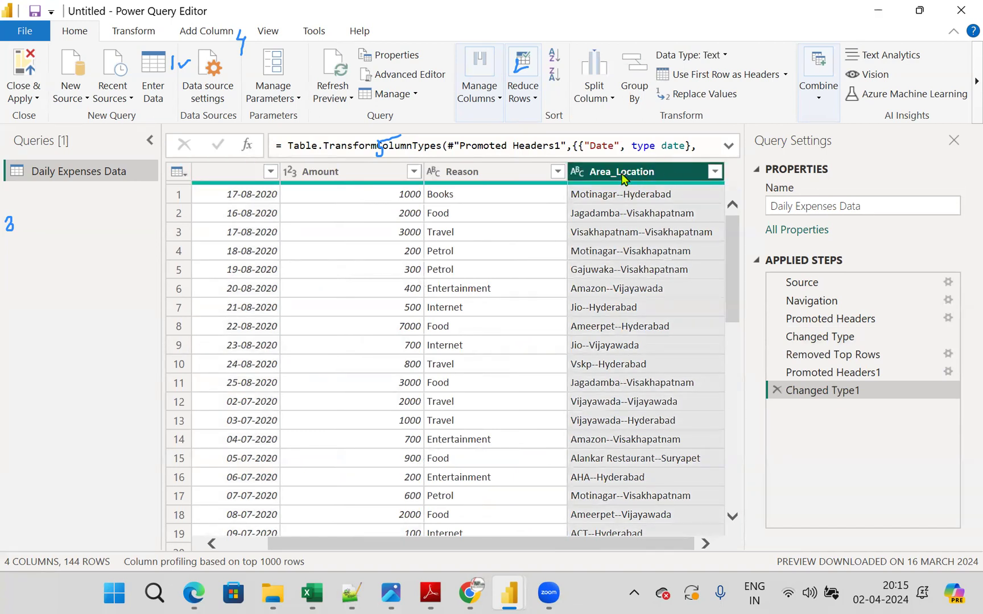
{"action": "right_click", "coordinate": [624, 180]}
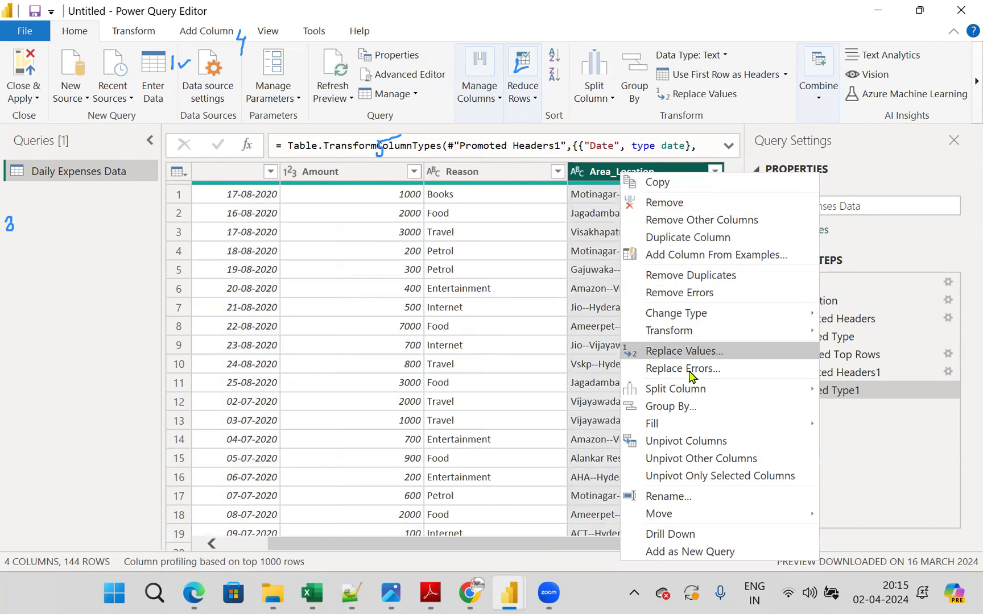
{"action": "mouse_move", "coordinate": [685, 391]}
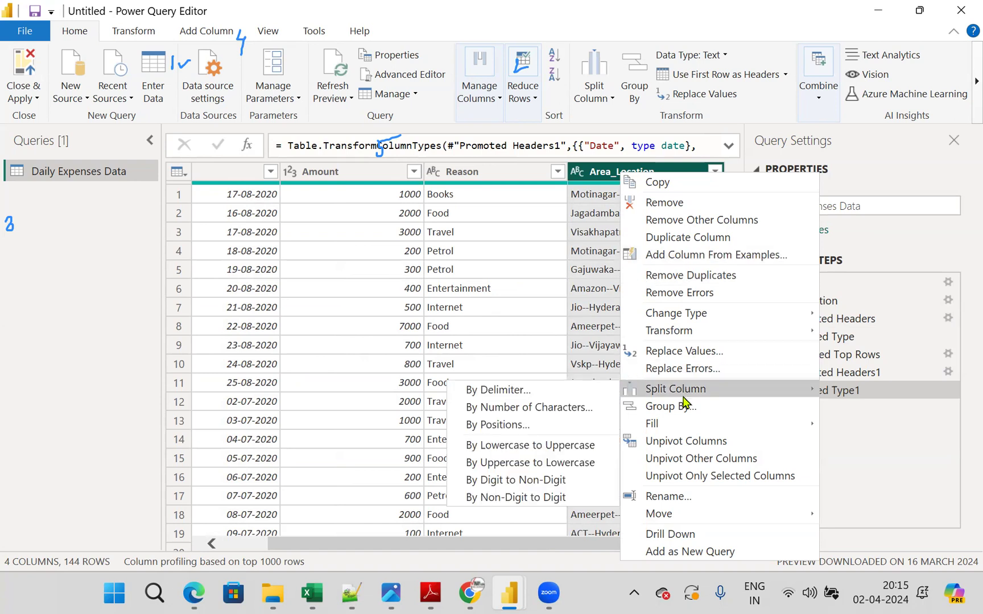
{"action": "left_click", "coordinate": [502, 398]}
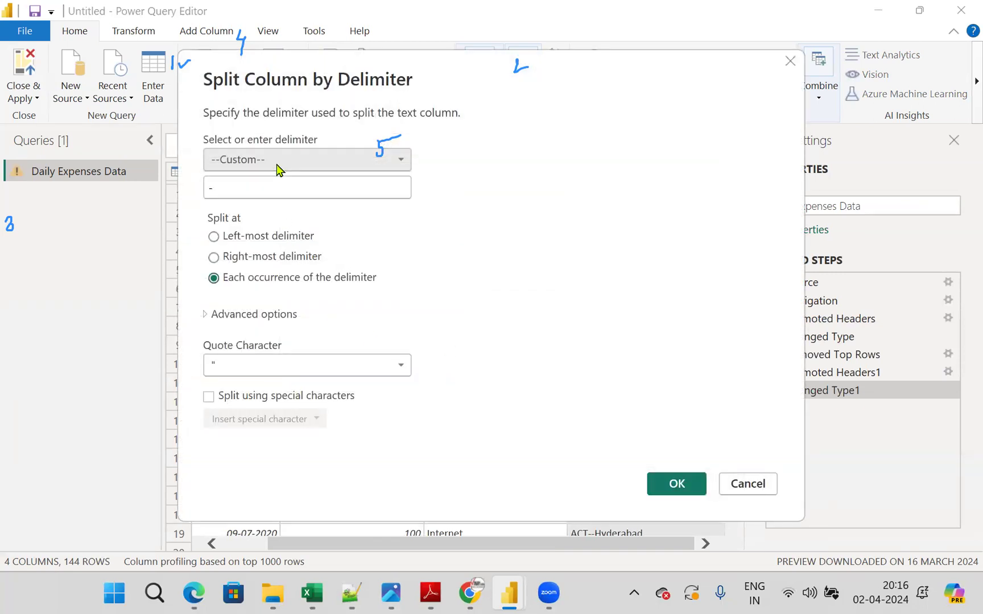
{"action": "left_click", "coordinate": [278, 169]}
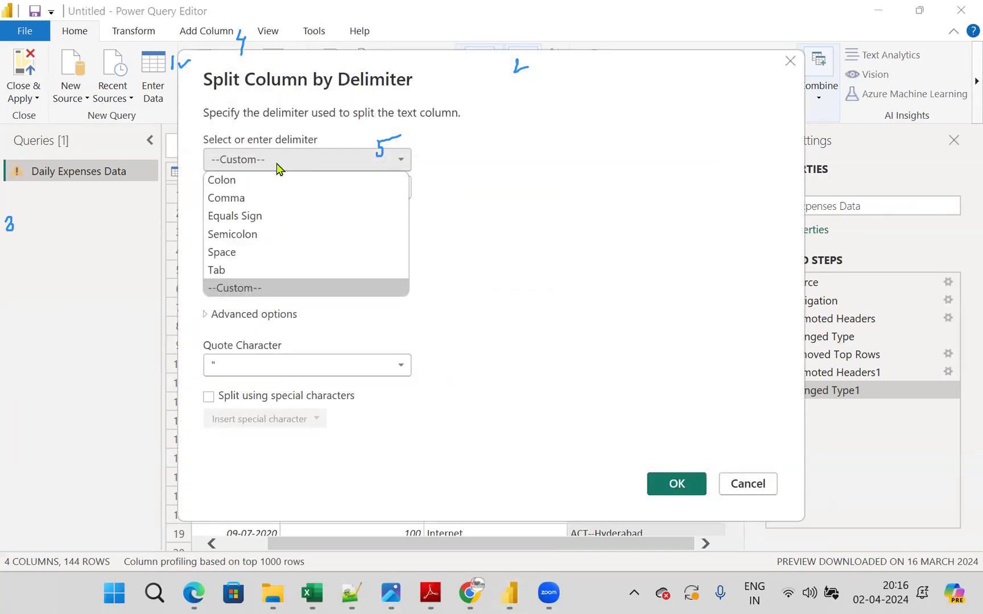
{"action": "left_click", "coordinate": [250, 288]}
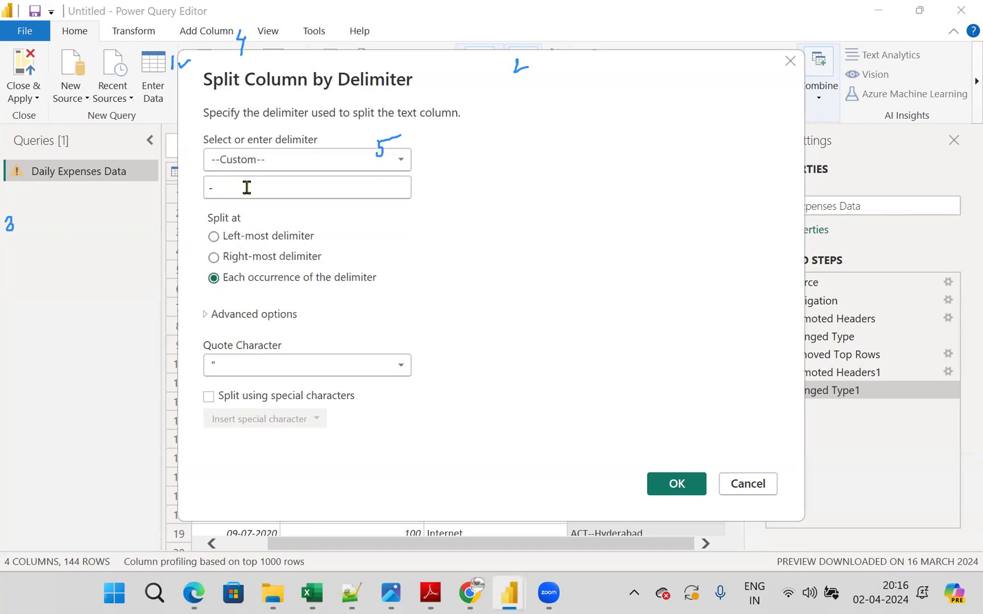
{"action": "left_click", "coordinate": [247, 188]}
{"action": "type", "text": "-"}
{"action": "mouse_move", "coordinate": [297, 145]}
{"action": "left_mouse_down"}
{"action": "mouse_move", "coordinate": [157, 160]}
{"action": "mouse_move", "coordinate": [202, 205]}
{"action": "mouse_move", "coordinate": [297, 142]}
{"action": "left_mouse_up"}
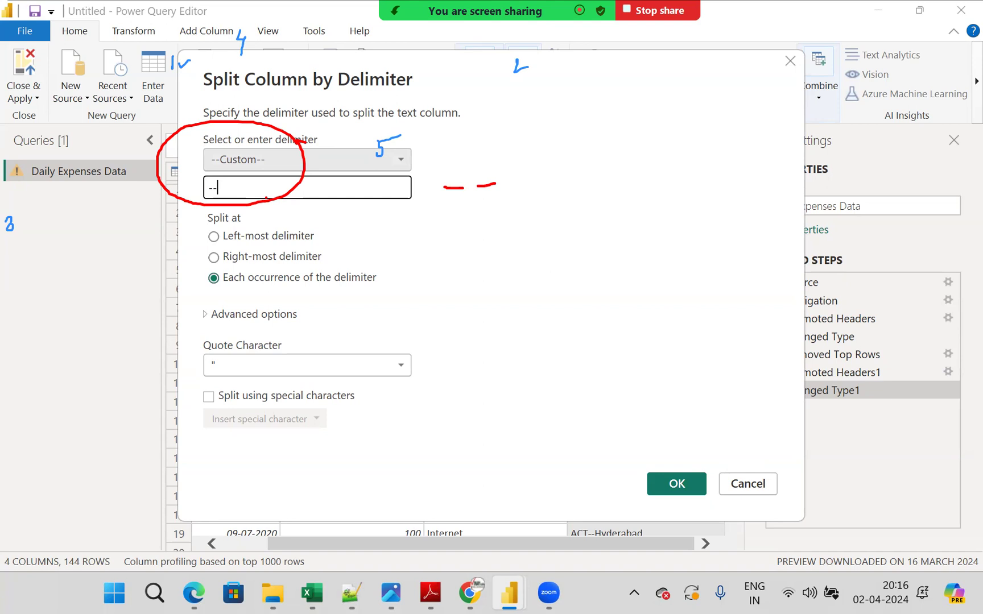
{"action": "key", "text": "Escape"}
{"action": "left_click_drag", "start_coordinate": [589, 99], "coordinate": [616, 383]}
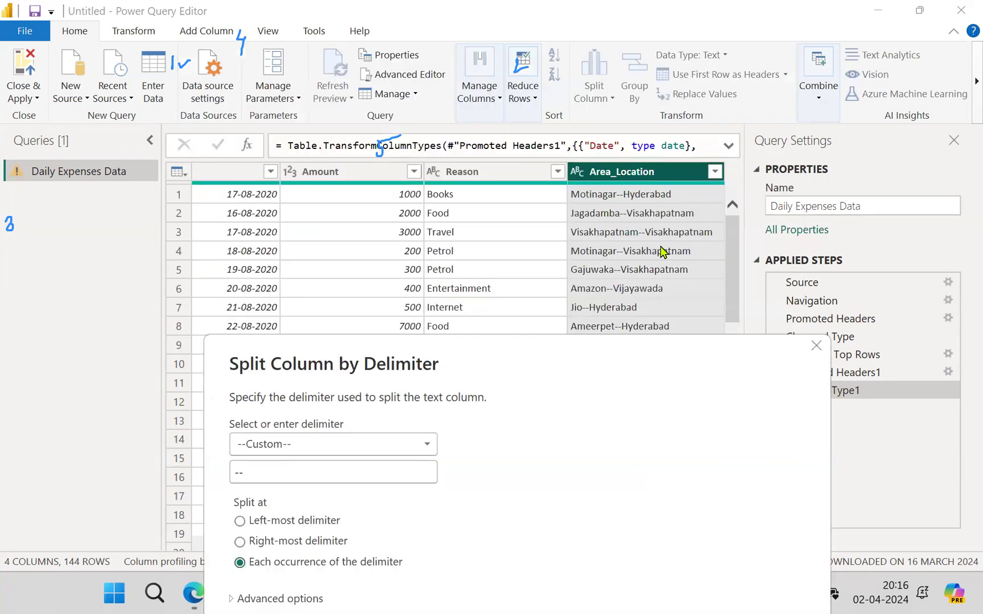
{"action": "left_click", "coordinate": [816, 345]}
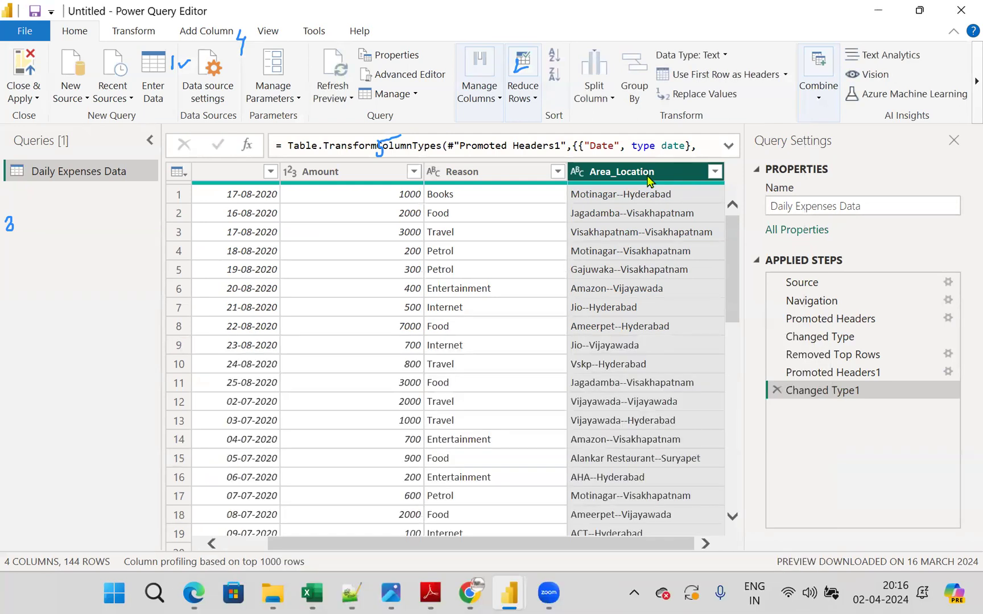
- Split the Area_Location column at each occurrence of the custom delimiter "--"
{"action": "right_click", "coordinate": [648, 181]}
{"action": "mouse_move", "coordinate": [704, 392]}
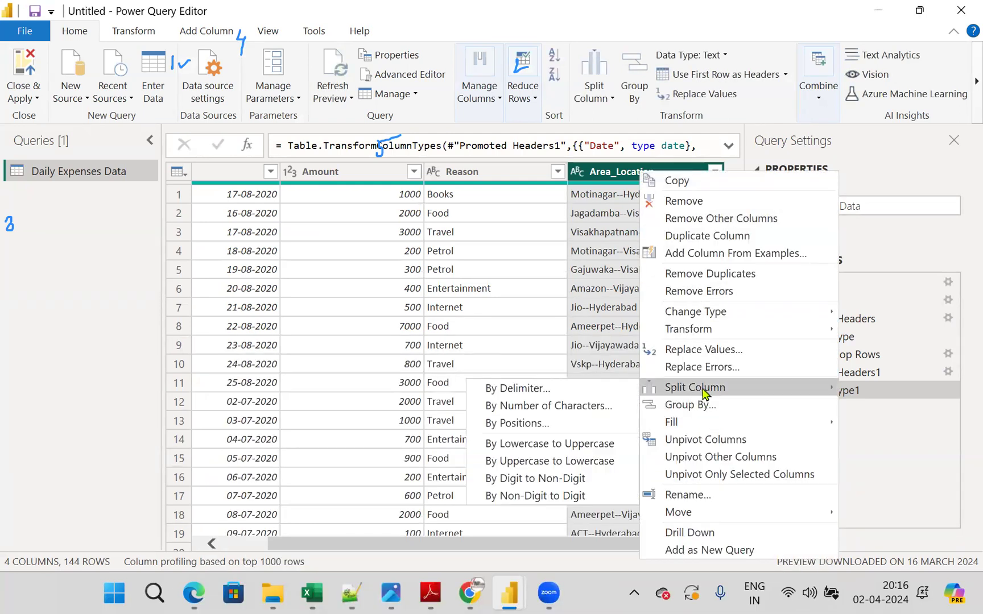
{"action": "left_click", "coordinate": [545, 391]}
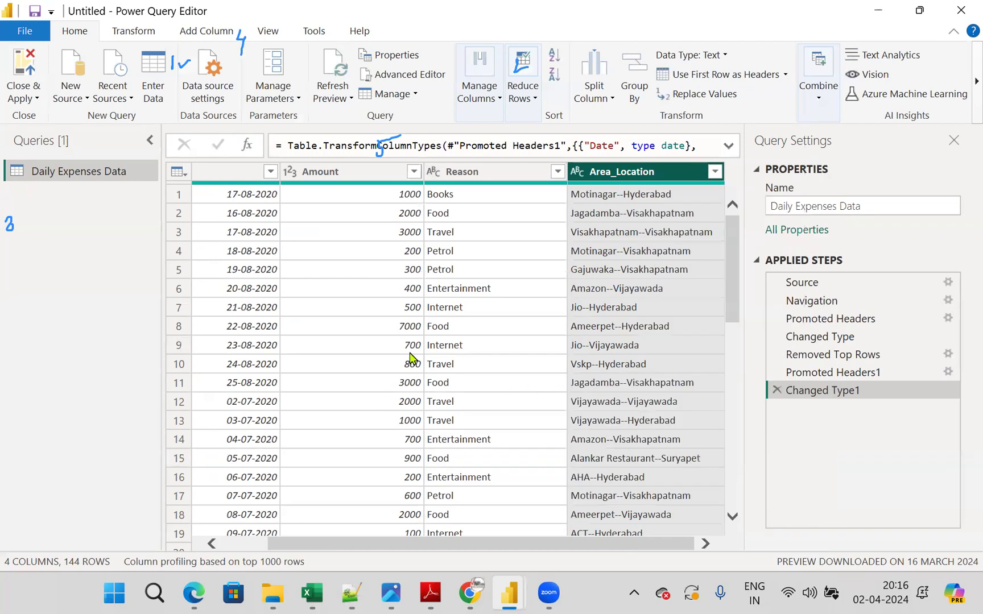
{"action": "left_click", "coordinate": [244, 187]}
{"action": "type", "text": "--"}
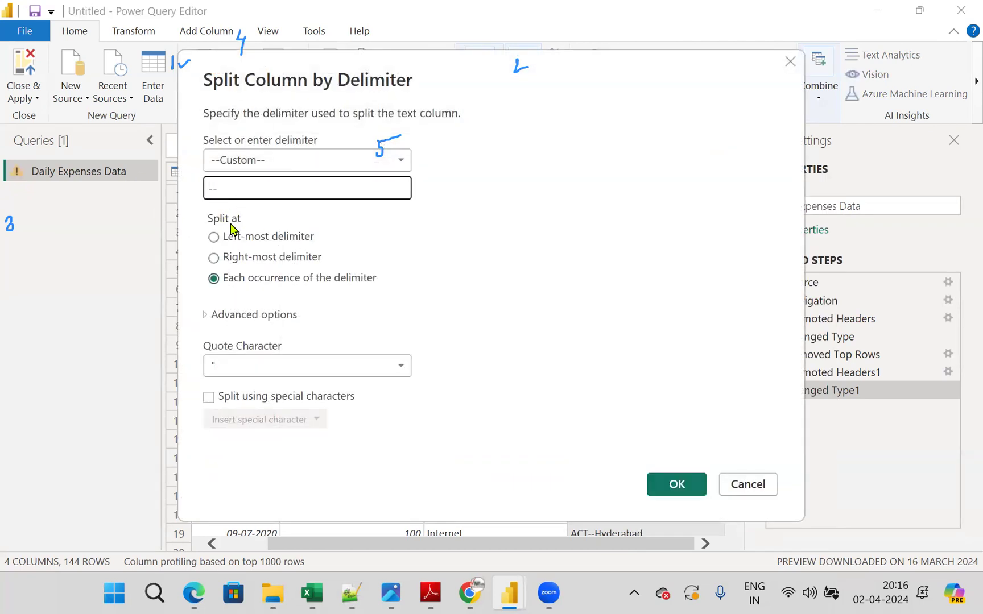
{"action": "left_click", "coordinate": [674, 485]}
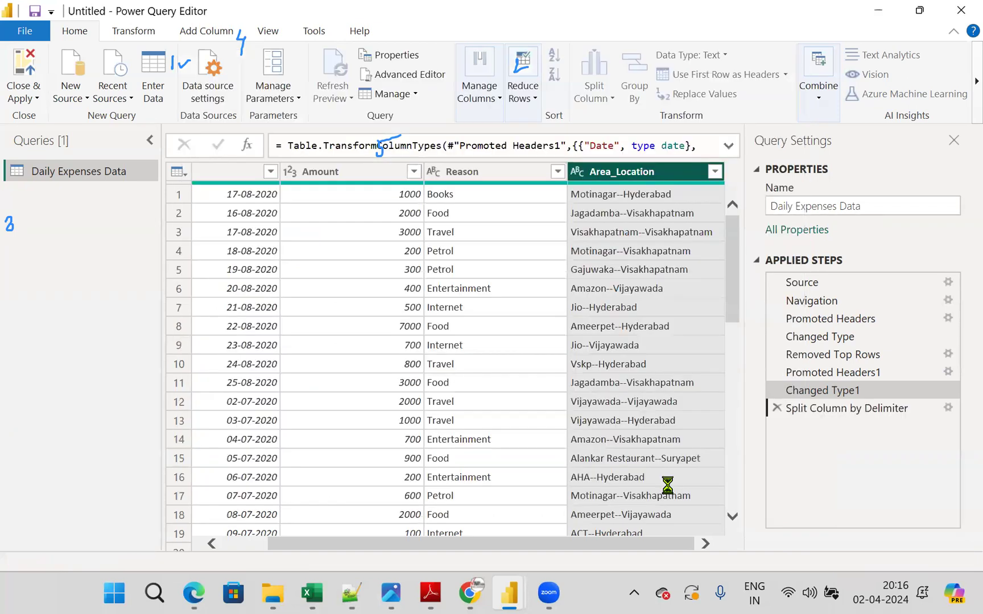
- Rename the Area_Location.1 column as Area and the Area_Location.2 column as Location
{"action": "left_click_drag", "start_coordinate": [547, 544], "coordinate": [705, 532]}
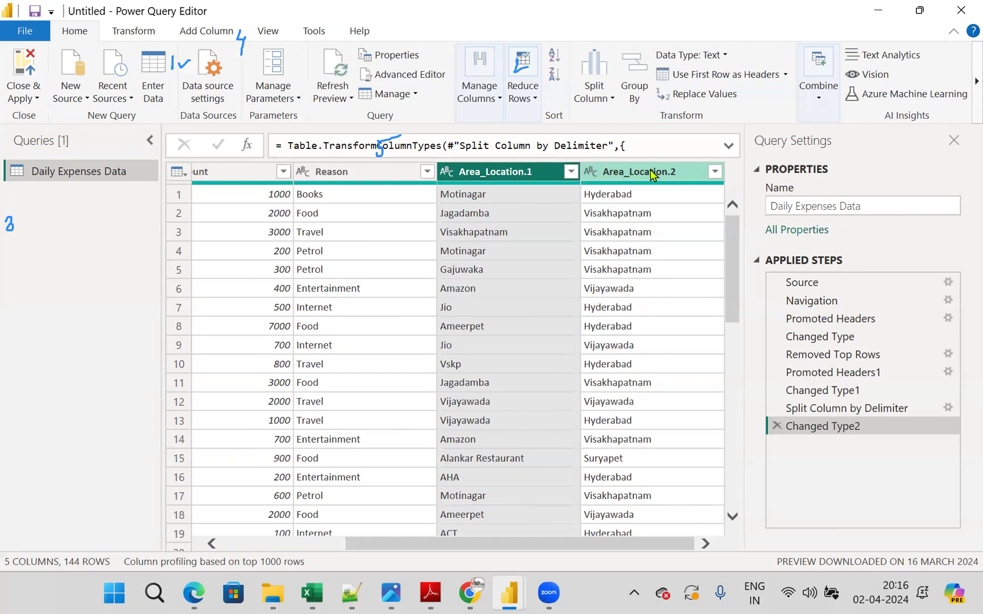
{"action": "double_click", "coordinate": [504, 171]}
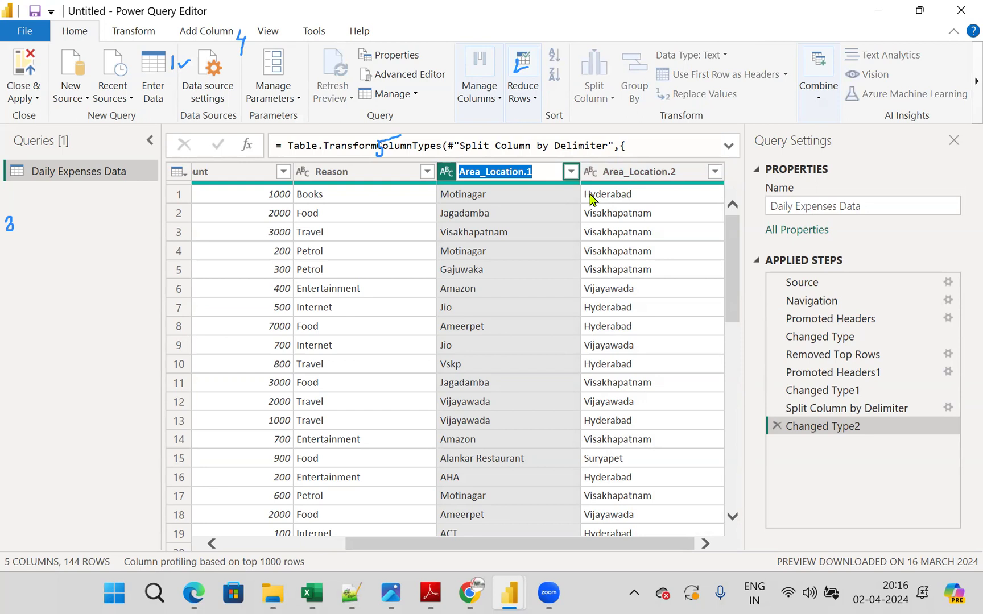
{"action": "type", "text": "Area"}
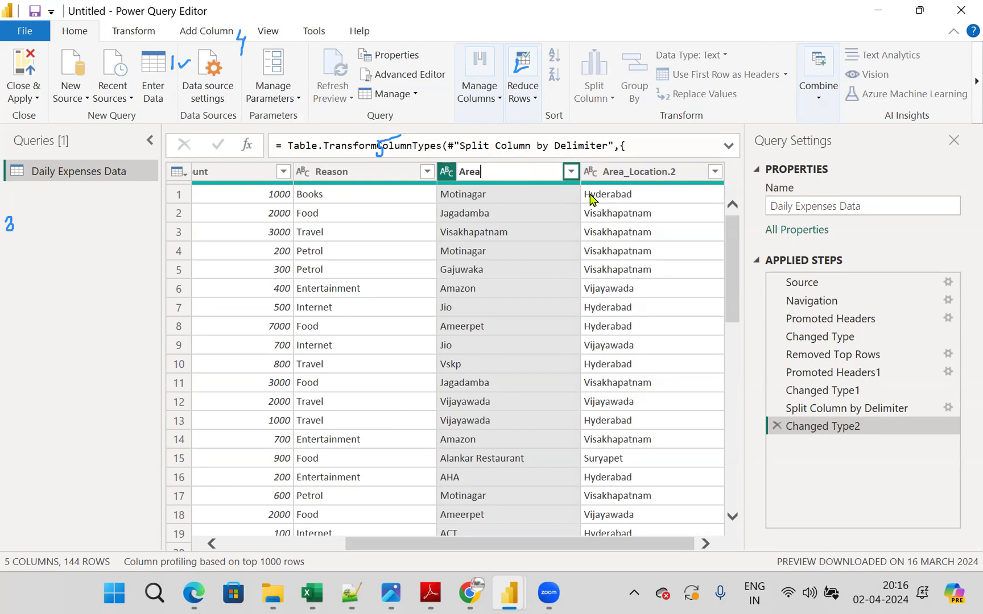
{"action": "key", "text": "Return"}
{"action": "double_click", "coordinate": [629, 173]}
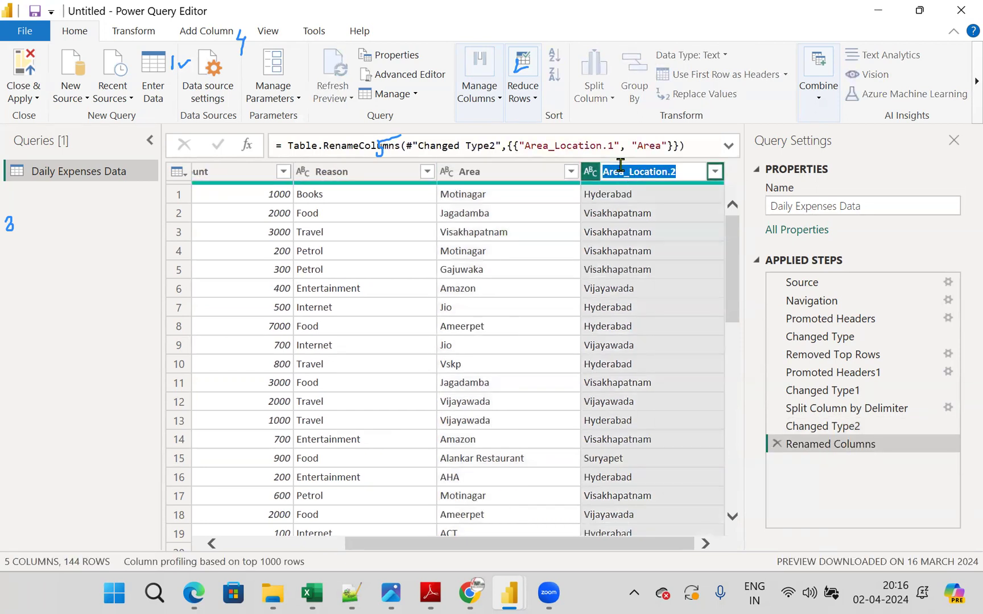
{"action": "type", "text": "Location"}
{"action": "key", "text": "Return"}
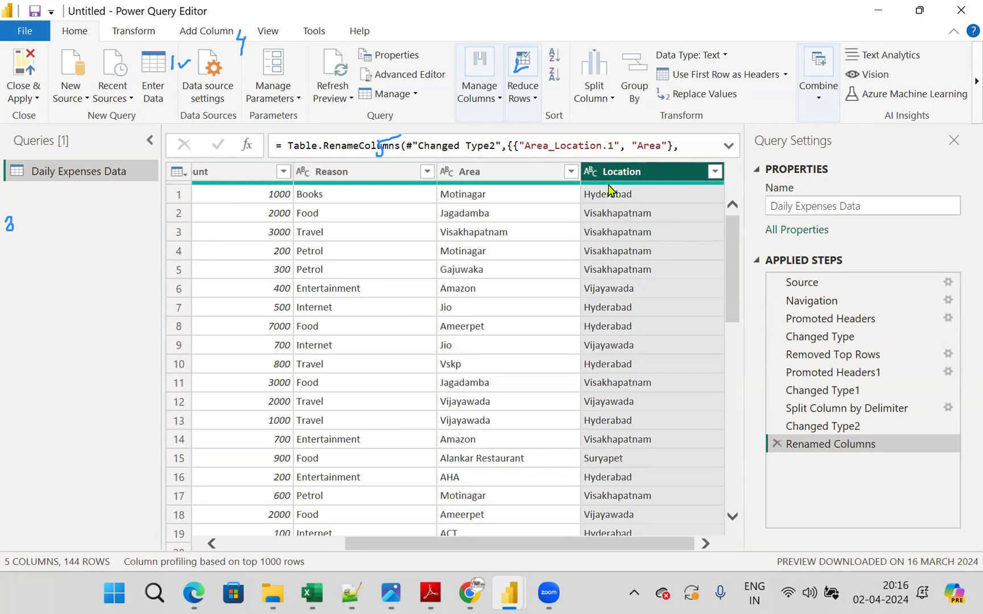
- Apply the query changes and close Power Query Editor
{"action": "mouse_move", "coordinate": [610, 190]}
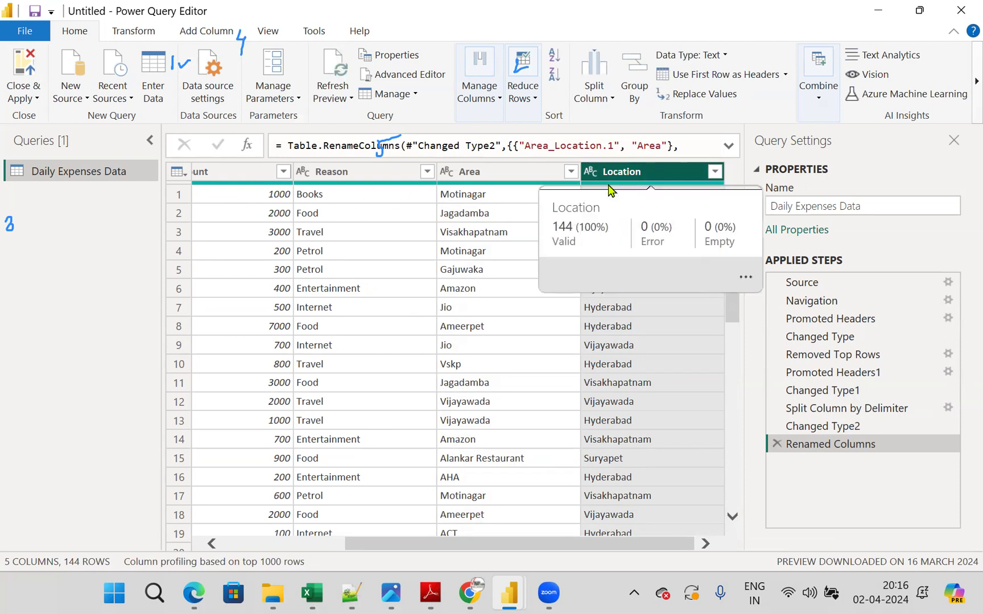
{"action": "left_click", "coordinate": [31, 99]}
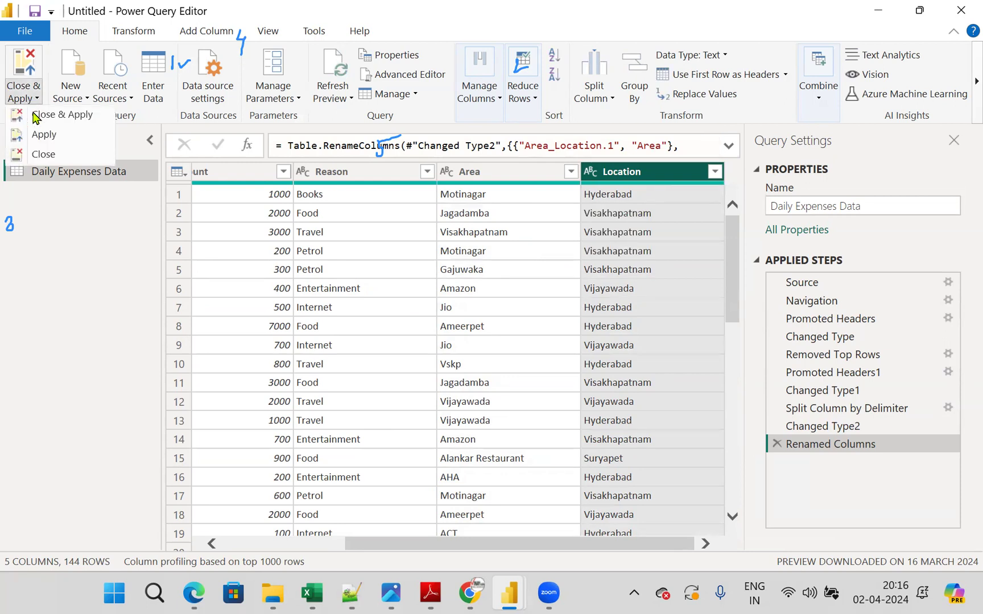
{"action": "left_click", "coordinate": [72, 124]}
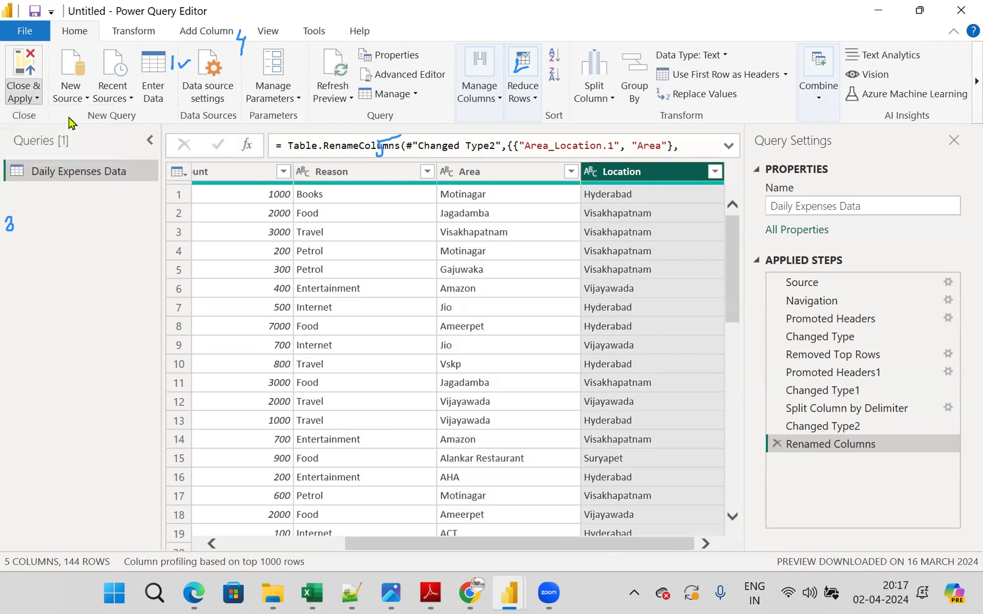
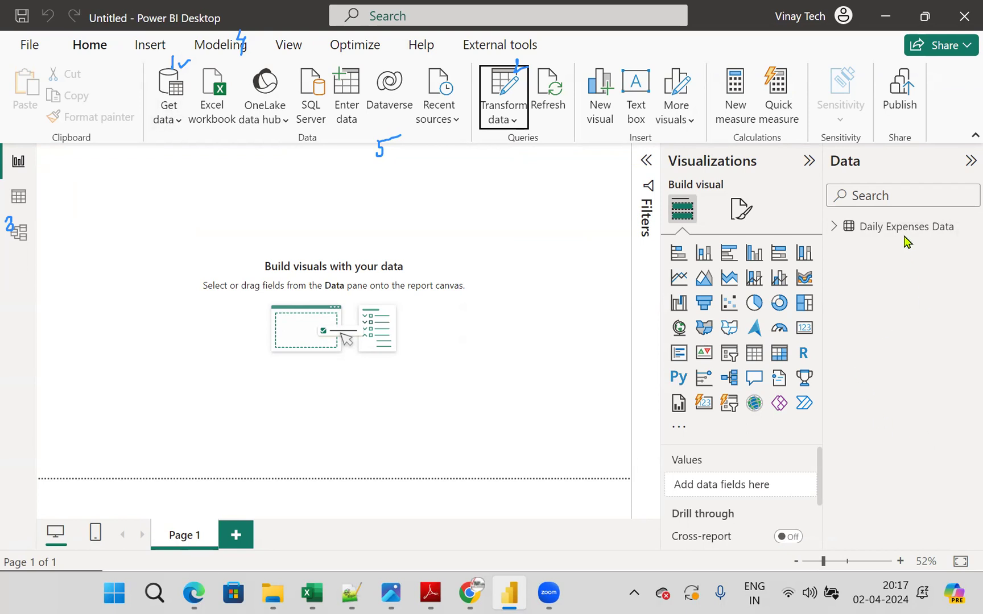
- Inspect the Daily Expenses Data table in Table view and Model view, and return to the report with the ribbon collapsed
{"action": "left_click", "coordinate": [19, 199]}
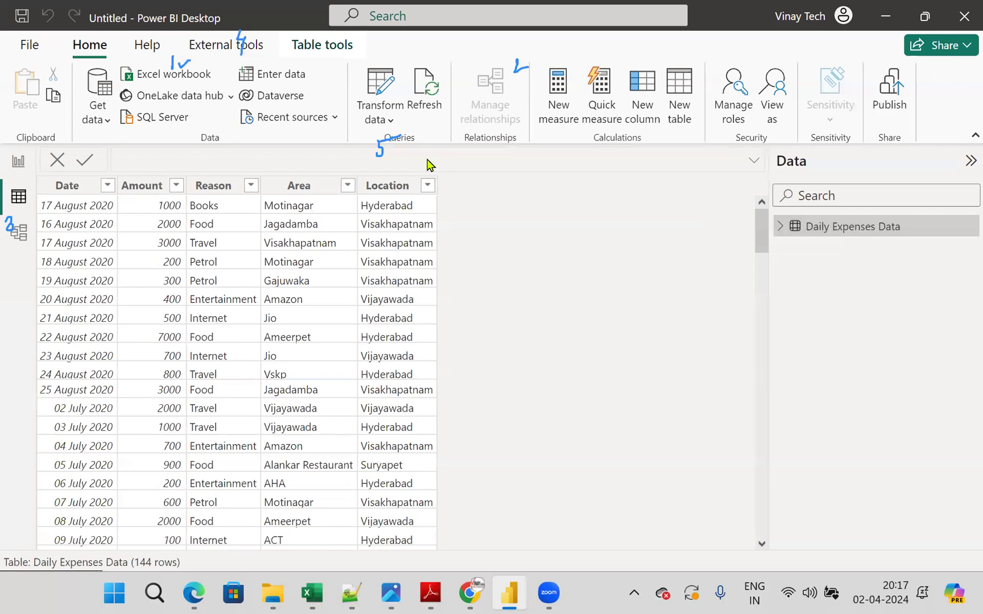
{"action": "left_click", "coordinate": [17, 233]}
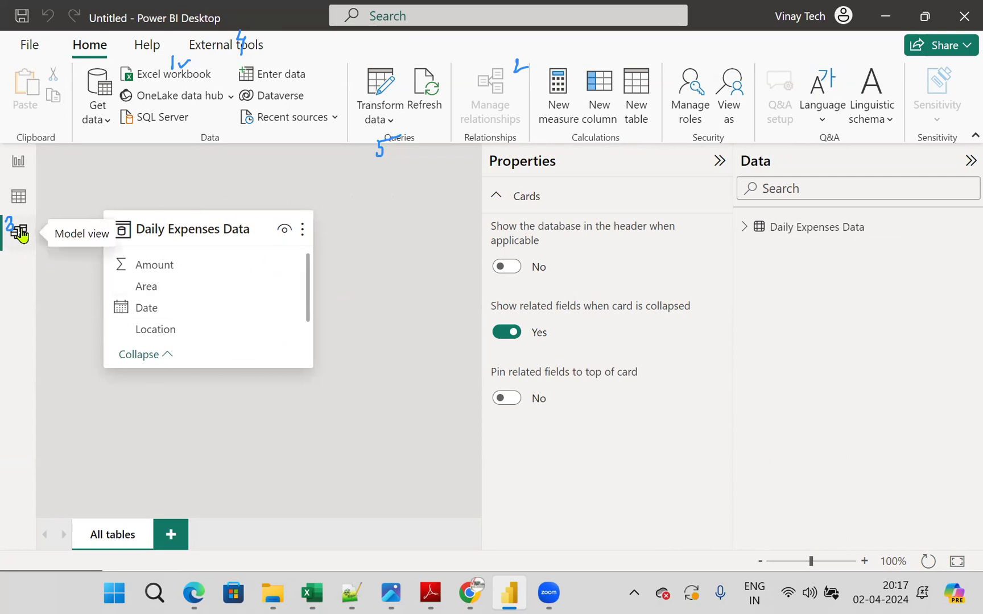
{"action": "left_click", "coordinate": [18, 166]}
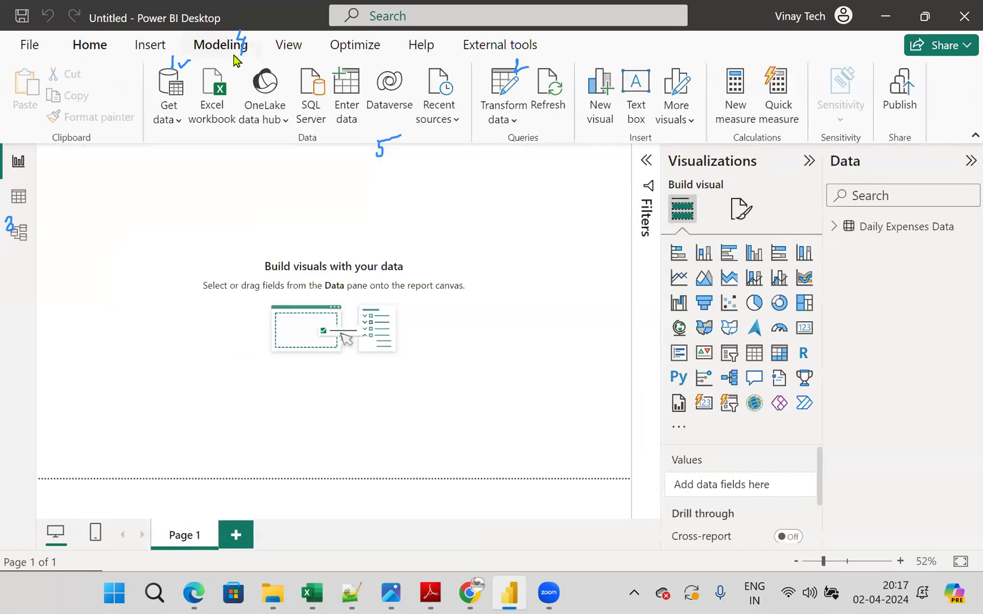
{"action": "left_click", "coordinate": [233, 56]}
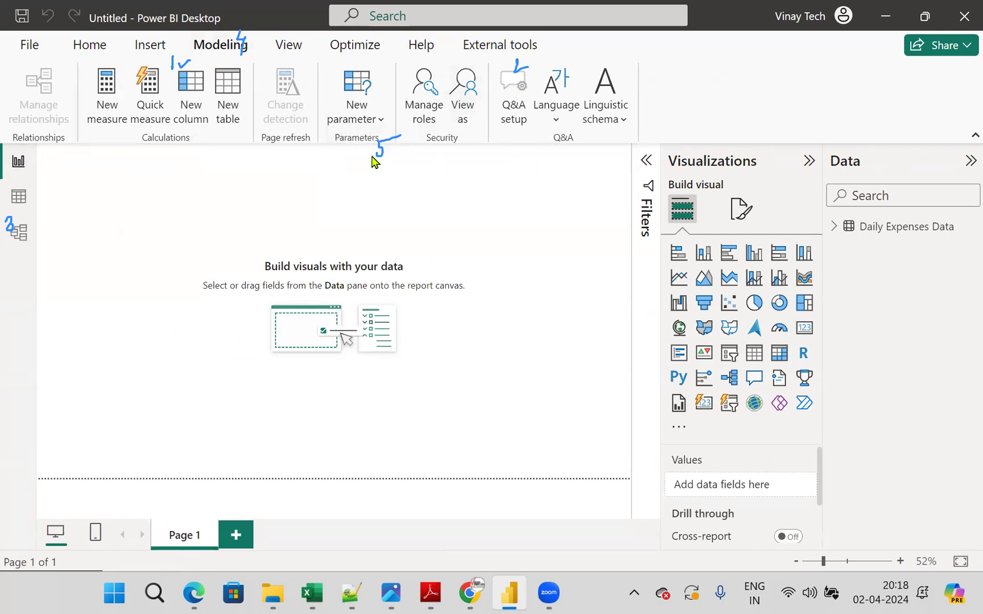
{"action": "left_click", "coordinate": [80, 48]}
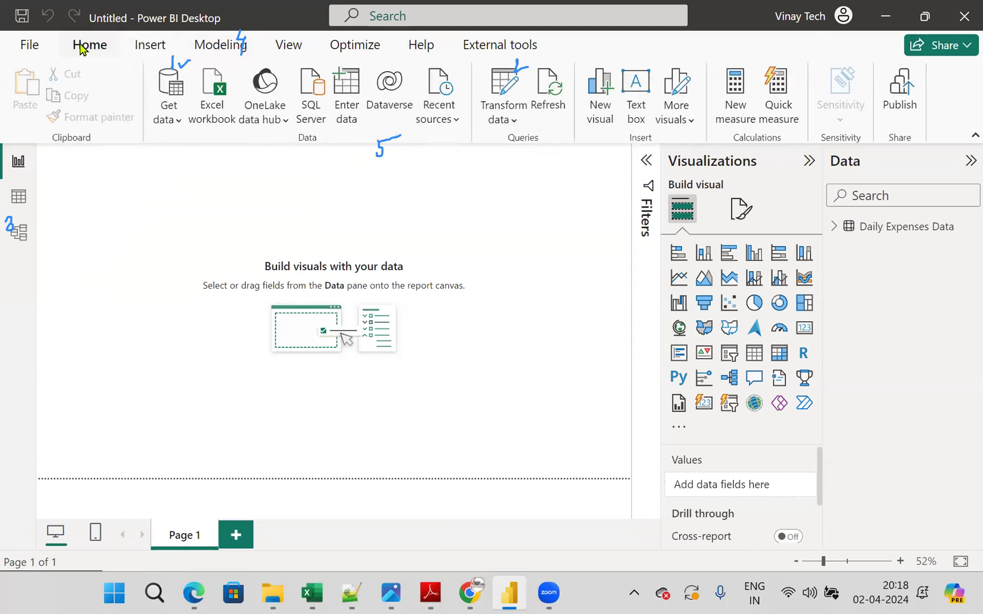
{"action": "left_click", "coordinate": [967, 136]}
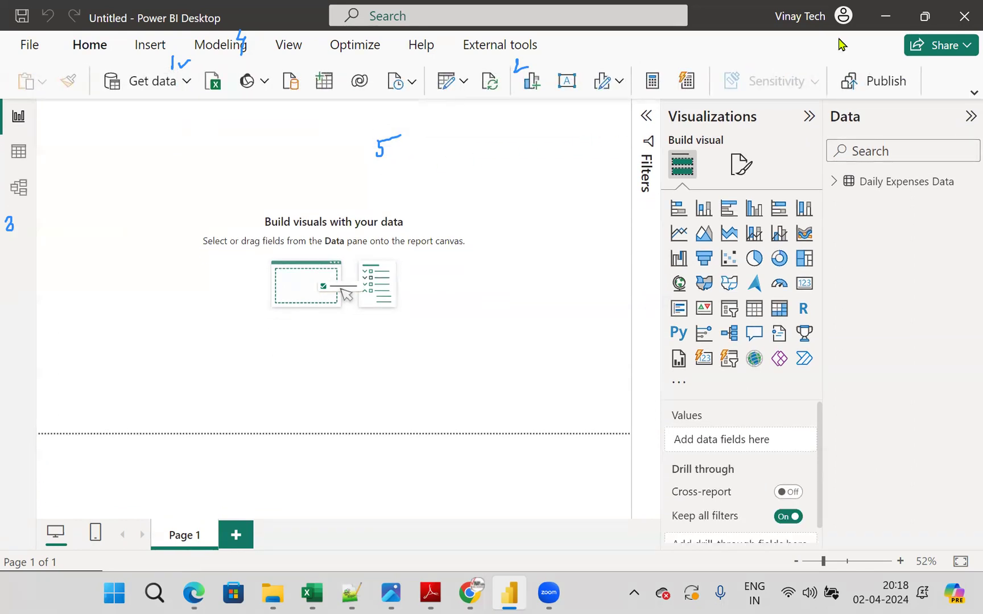
{"action": "left_click", "coordinate": [782, 66]}
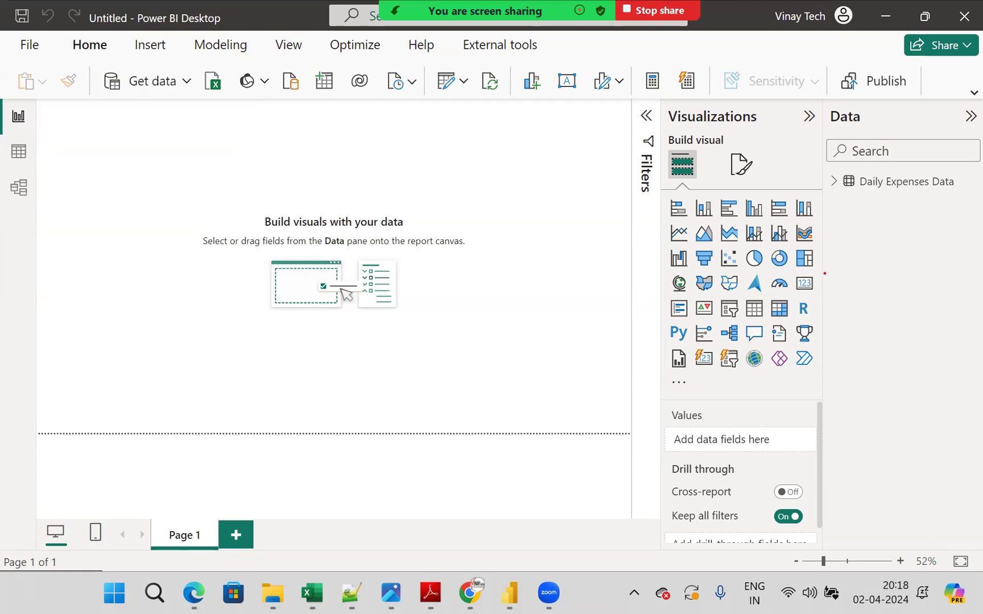
{"action": "mouse_move", "coordinate": [749, 304]}
{"action": "left_mouse_down"}
{"action": "mouse_move", "coordinate": [726, 297]}
{"action": "mouse_move", "coordinate": [736, 321]}
{"action": "mouse_move", "coordinate": [740, 293]}
{"action": "left_mouse_up"}
{"action": "mouse_move", "coordinate": [818, 281]}
{"action": "left_mouse_down"}
{"action": "mouse_move", "coordinate": [776, 284]}
{"action": "mouse_move", "coordinate": [820, 301]}
{"action": "mouse_move", "coordinate": [807, 271]}
{"action": "left_mouse_up"}
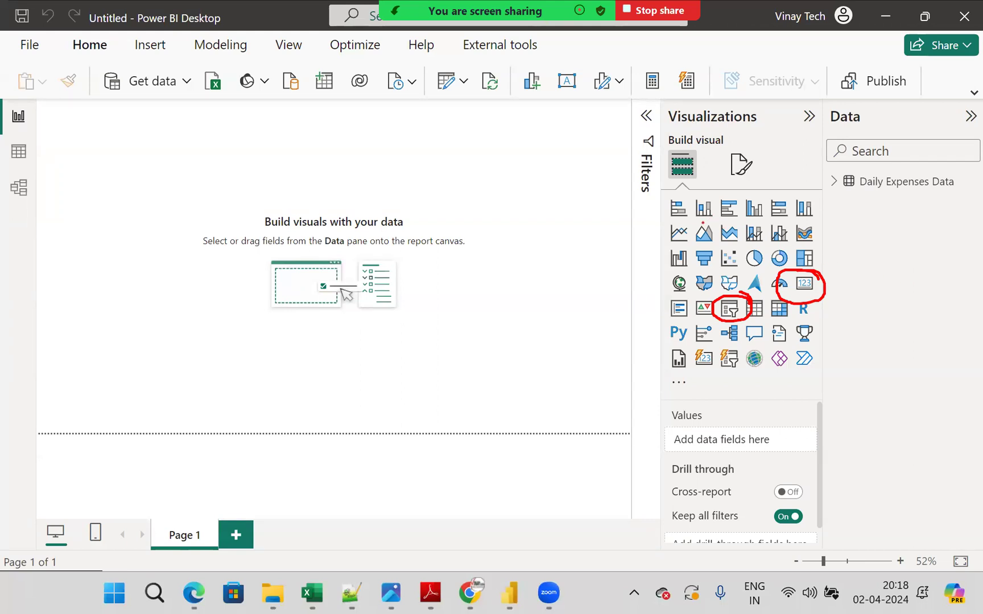
{"action": "left_click_drag", "start_coordinate": [660, 203], "coordinate": [706, 196]}
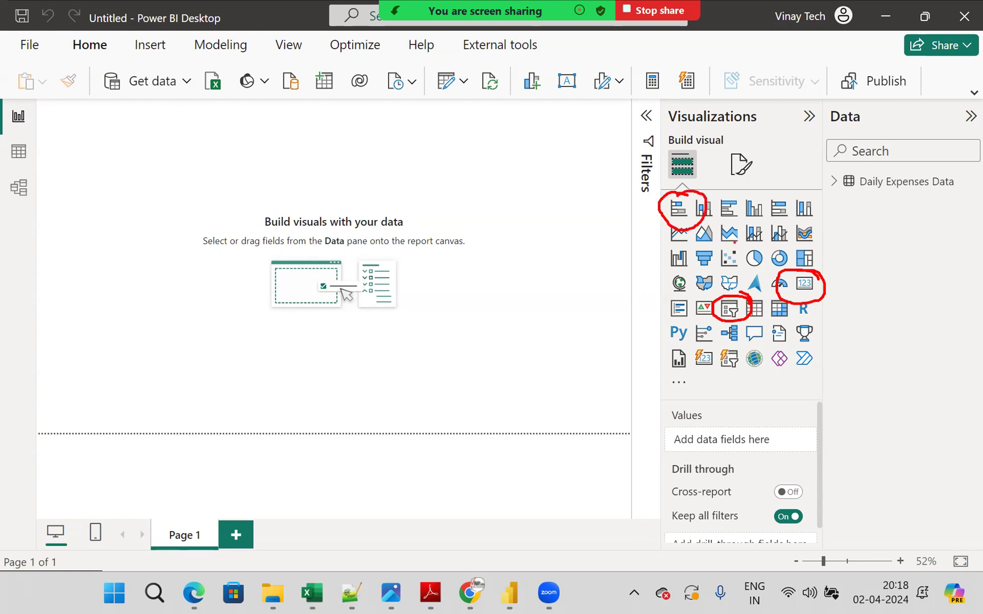
{"action": "mouse_move", "coordinate": [764, 257]}
{"action": "left_mouse_down"}
{"action": "mouse_move", "coordinate": [723, 253]}
{"action": "mouse_move", "coordinate": [764, 246]}
{"action": "left_mouse_up"}
{"action": "left_click_drag", "start_coordinate": [690, 272], "coordinate": [658, 290]}
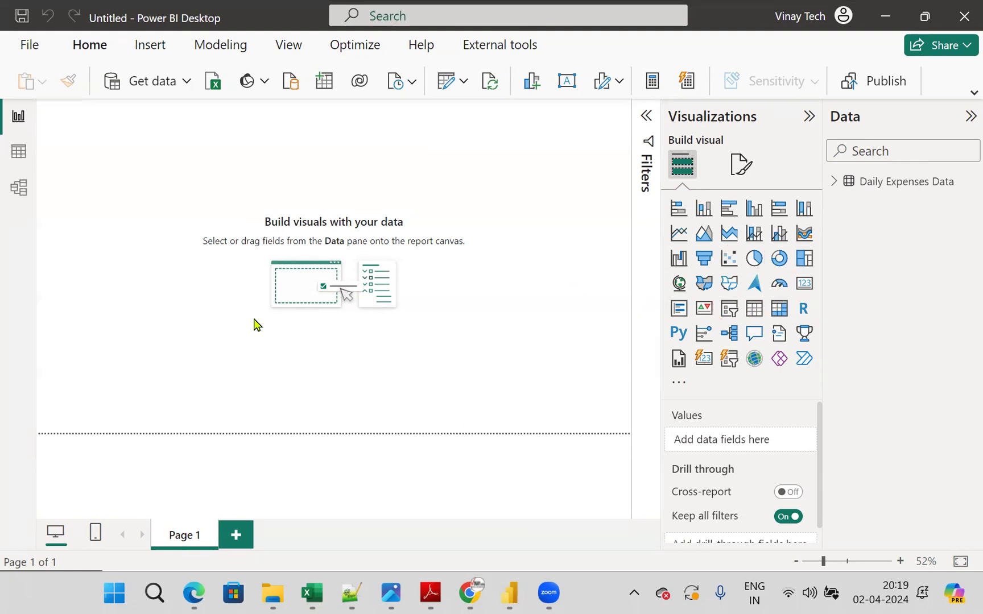
- Add an empty slicer visual to Page 1 and collapse the Filters pane
{"action": "left_click", "coordinate": [730, 318]}
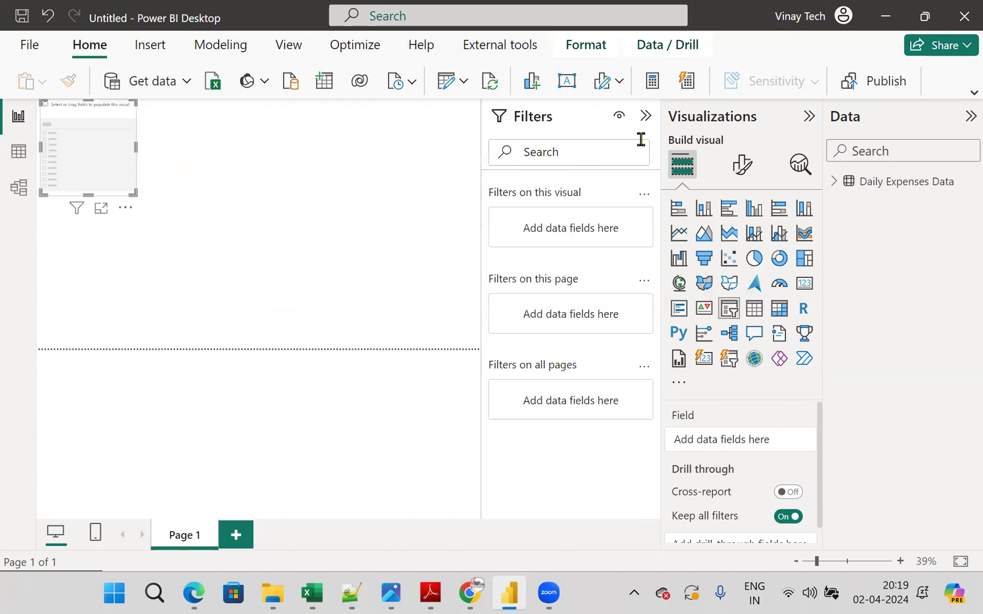
{"action": "left_click", "coordinate": [646, 116]}
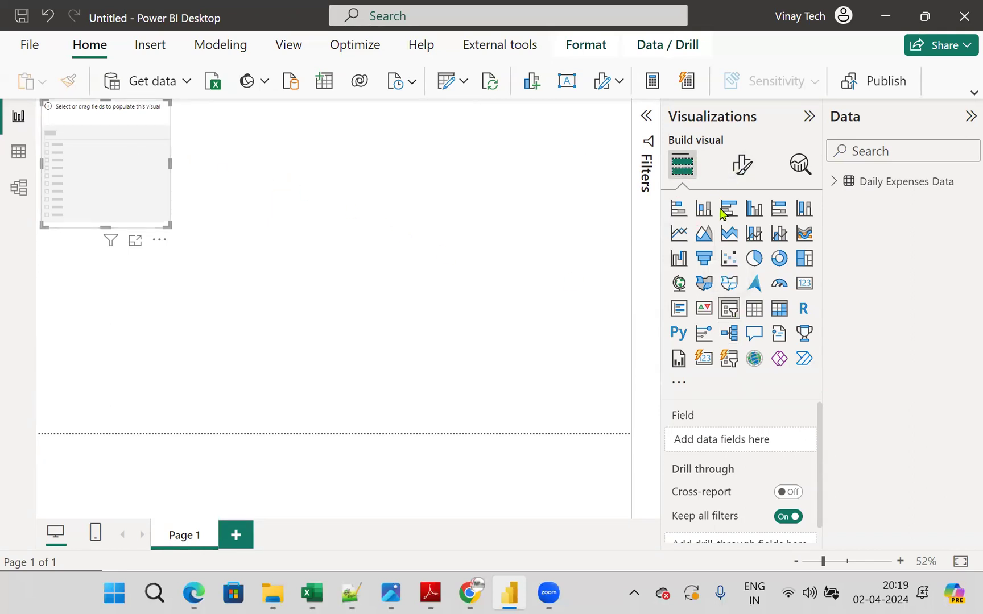
{"action": "mouse_move", "coordinate": [184, 116]}
{"action": "left_mouse_down"}
{"action": "mouse_move", "coordinate": [56, 89]}
{"action": "mouse_move", "coordinate": [62, 259]}
{"action": "mouse_move", "coordinate": [225, 142]}
{"action": "mouse_move", "coordinate": [173, 105]}
{"action": "left_mouse_up"}
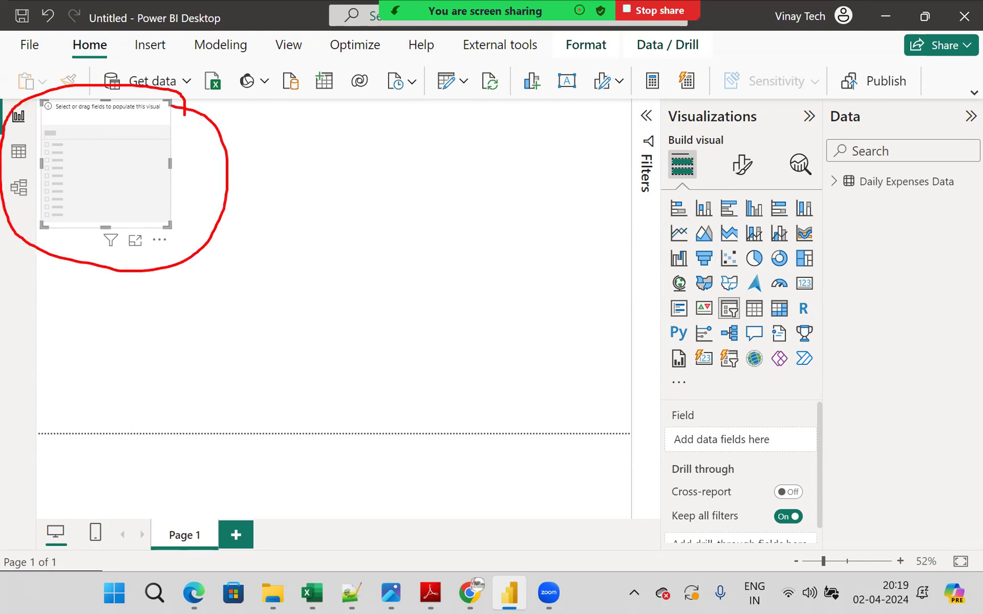
{"action": "left_click_drag", "start_coordinate": [228, 186], "coordinate": [640, 178]}
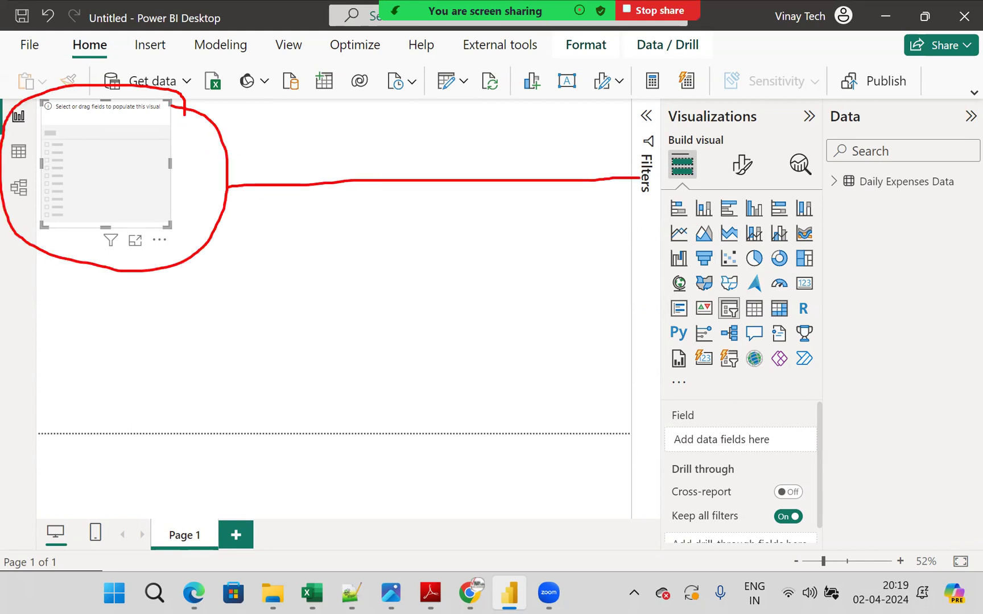
{"action": "mouse_move", "coordinate": [695, 144]}
{"action": "left_mouse_down"}
{"action": "mouse_move", "coordinate": [662, 153]}
{"action": "mouse_move", "coordinate": [703, 154]}
{"action": "mouse_move", "coordinate": [732, 101]}
{"action": "left_mouse_up"}
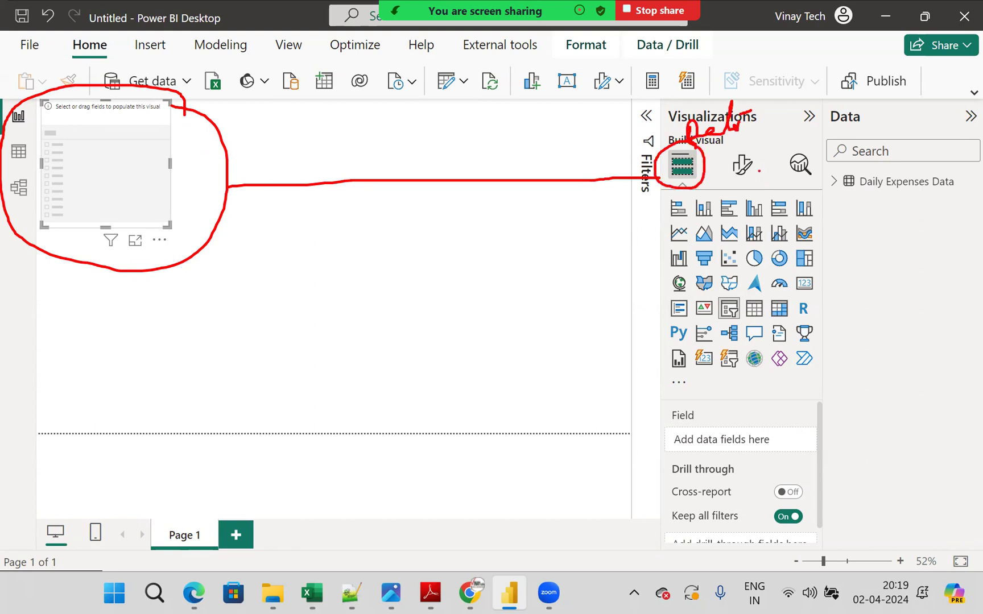
{"action": "left_click_drag", "start_coordinate": [718, 178], "coordinate": [787, 164]}
{"action": "left_click_drag", "start_coordinate": [787, 96], "coordinate": [775, 145]}
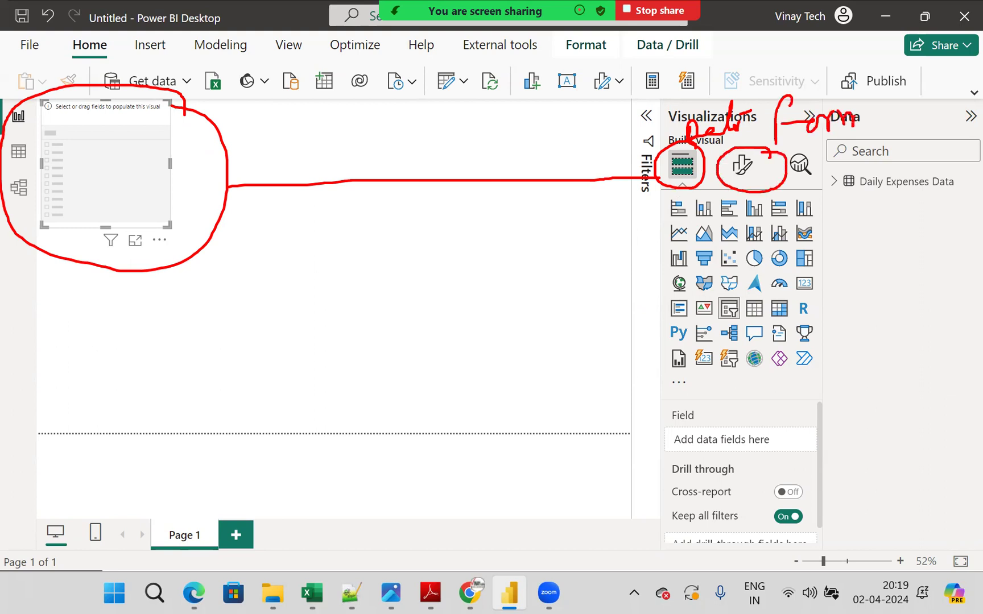
{"action": "left_click_drag", "start_coordinate": [700, 186], "coordinate": [695, 405]}
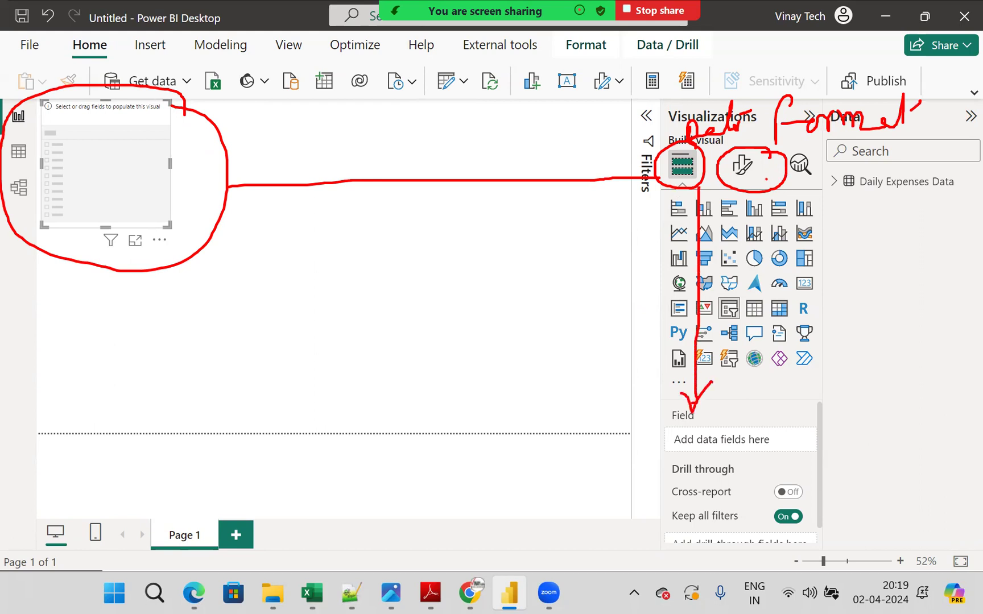
{"action": "left_click_drag", "start_coordinate": [828, 215], "coordinate": [835, 168]}
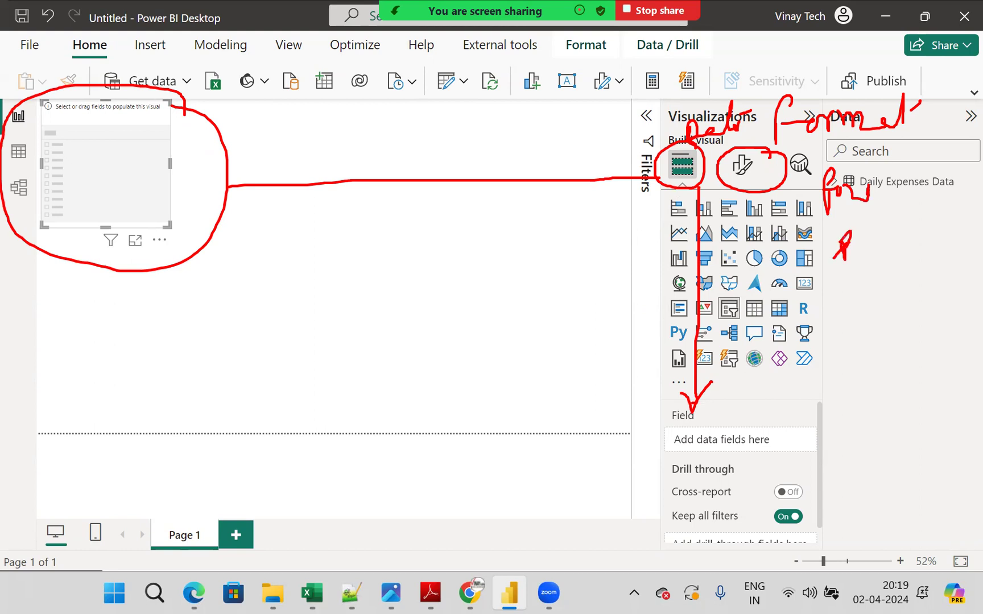
{"action": "left_click_drag", "start_coordinate": [860, 294], "coordinate": [868, 295]}
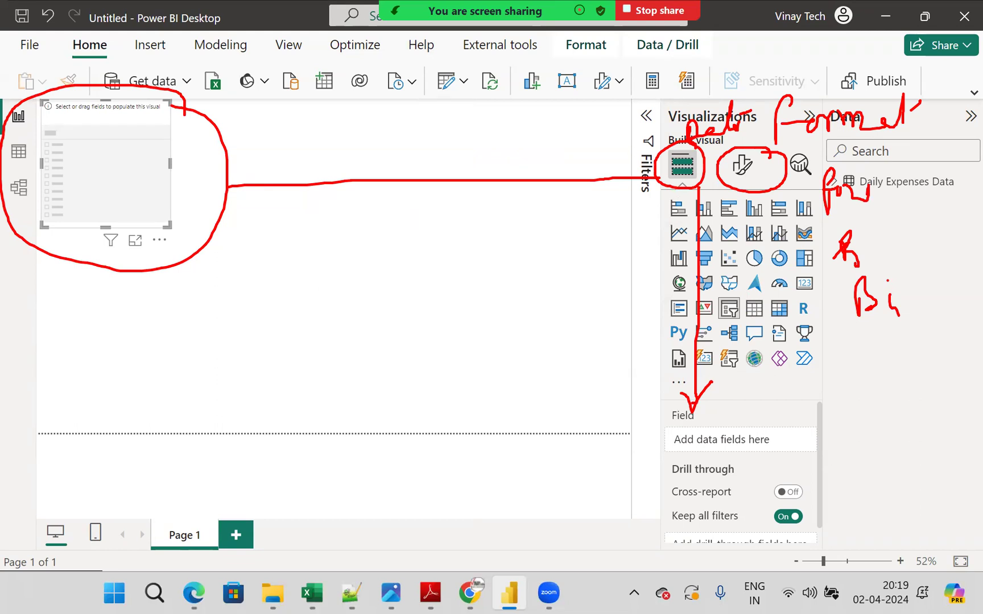
{"action": "key", "text": "Escape"}
- Move the slicer to the right half of the page and populate it with Year from the Date Hierarchy
{"action": "left_click_drag", "start_coordinate": [129, 118], "coordinate": [459, 186]}
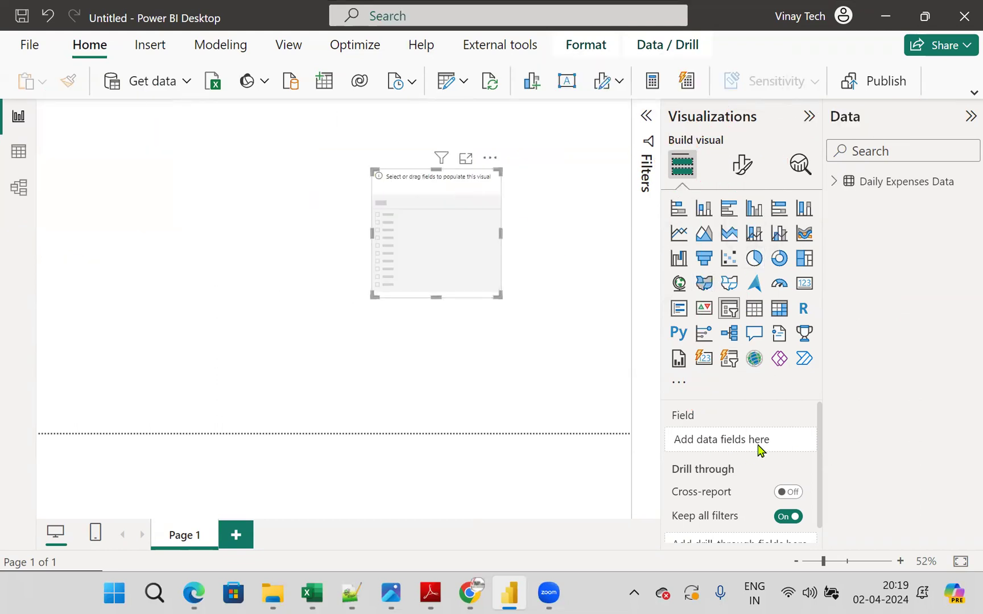
{"action": "left_click", "coordinate": [835, 182]}
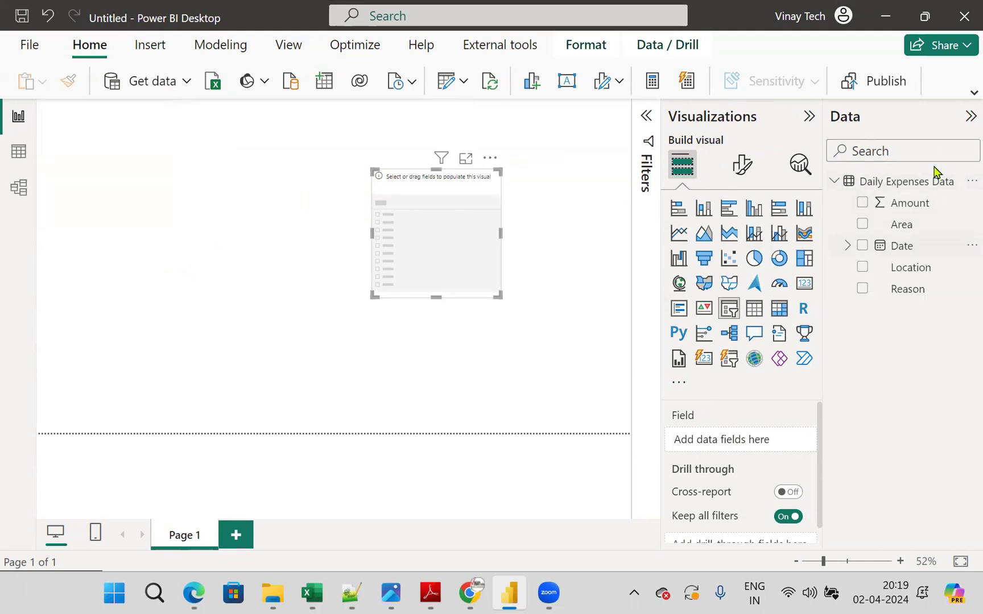
{"action": "left_click", "coordinate": [847, 246]}
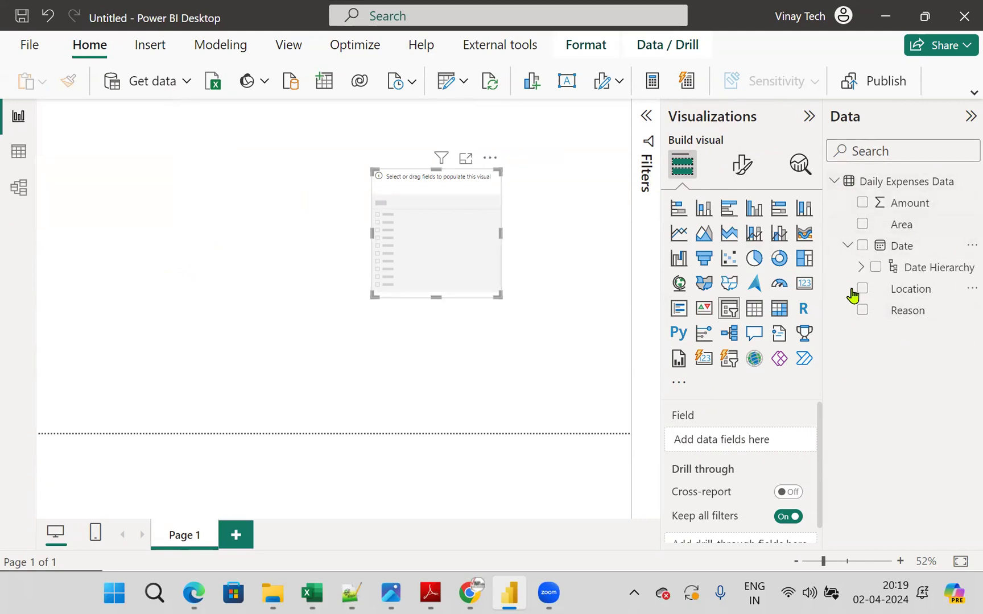
{"action": "left_click", "coordinate": [860, 267]}
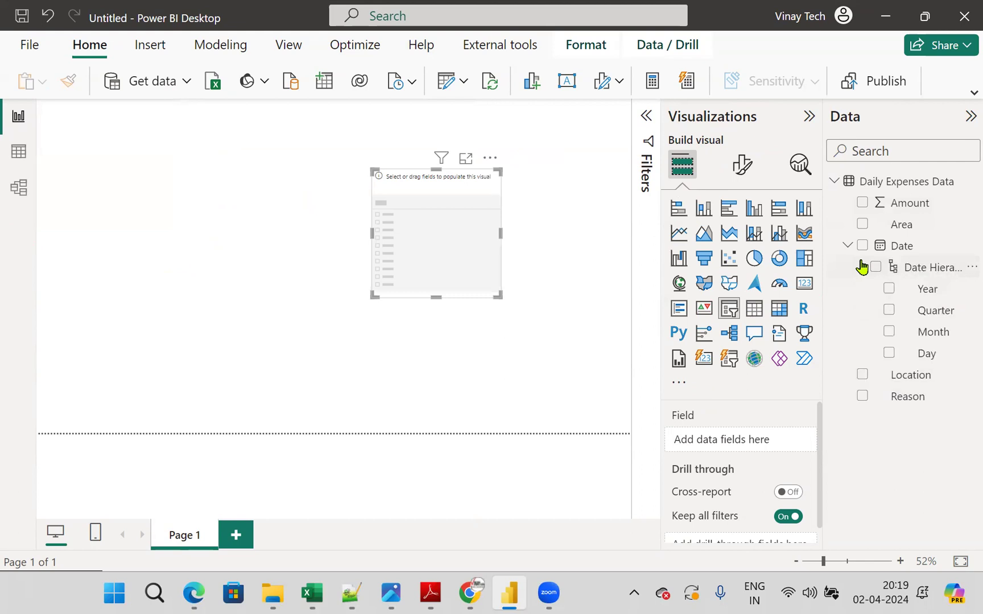
{"action": "left_click_drag", "start_coordinate": [933, 296], "coordinate": [766, 443]}
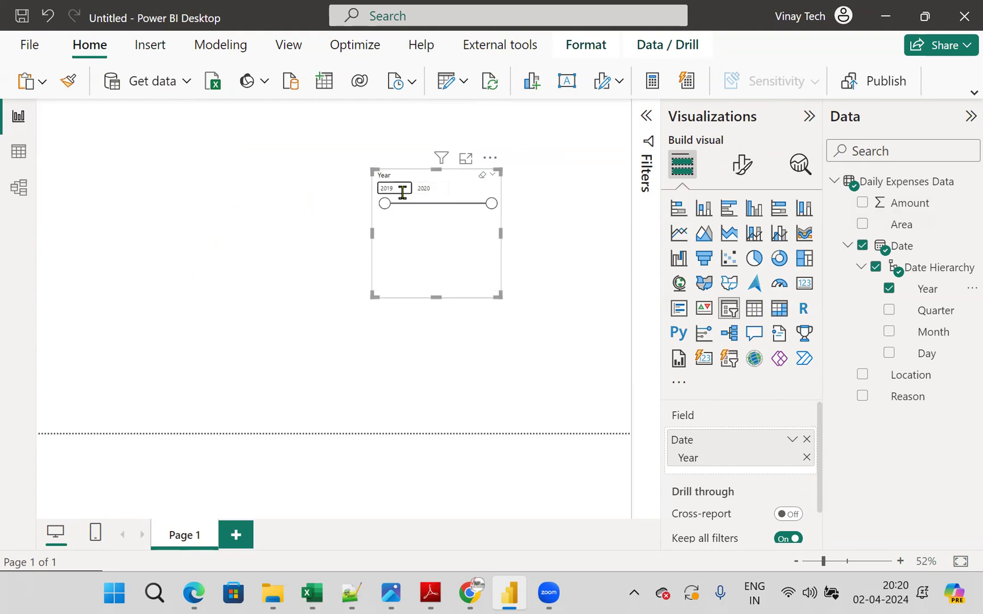
- Show the formatting options of the Year slicer
{"action": "left_click", "coordinate": [744, 171]}
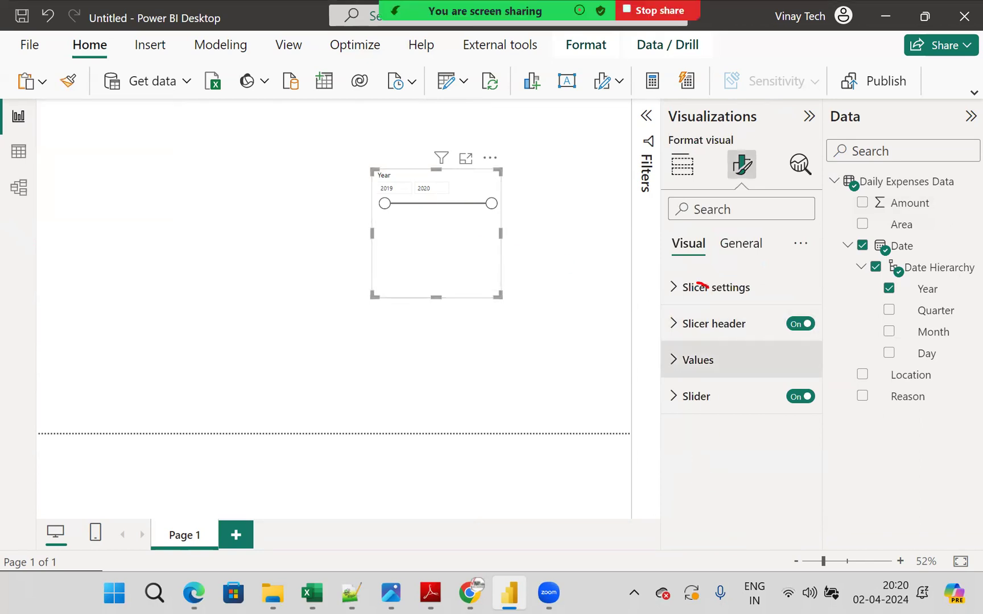
{"action": "left_click_drag", "start_coordinate": [706, 286], "coordinate": [499, 198]}
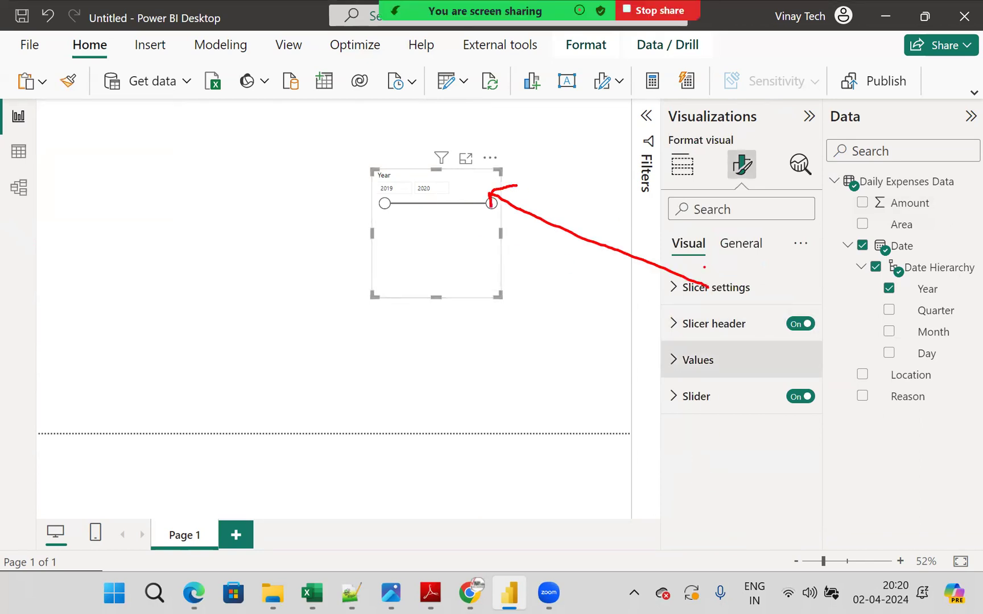
{"action": "mouse_move", "coordinate": [682, 327]}
{"action": "left_mouse_down"}
{"action": "mouse_move", "coordinate": [339, 265]}
{"action": "mouse_move", "coordinate": [354, 166]}
{"action": "left_mouse_up"}
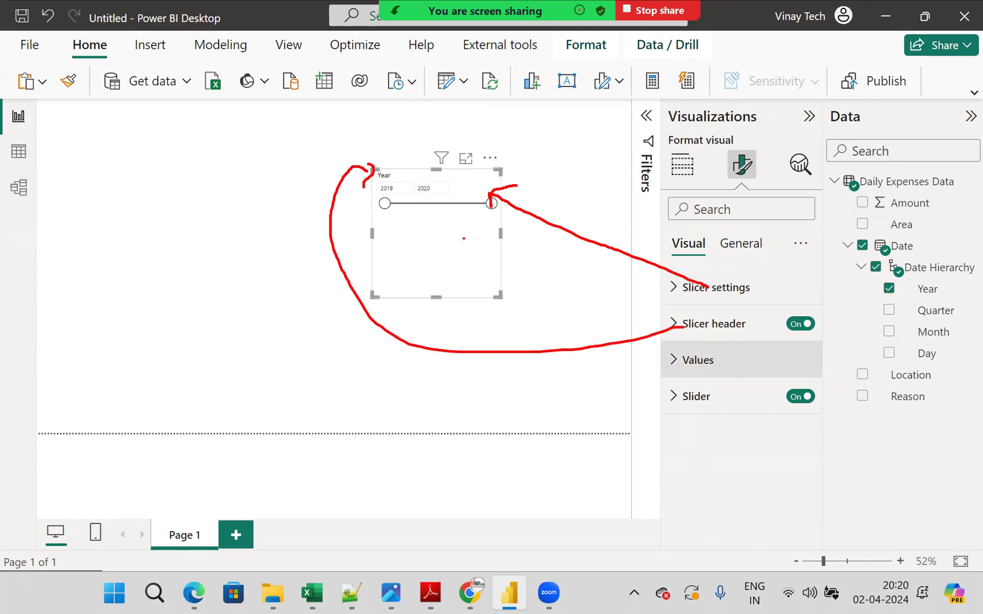
{"action": "mouse_move", "coordinate": [703, 368]}
{"action": "left_mouse_down"}
{"action": "mouse_move", "coordinate": [507, 288]}
{"action": "mouse_move", "coordinate": [427, 188]}
{"action": "left_mouse_up"}
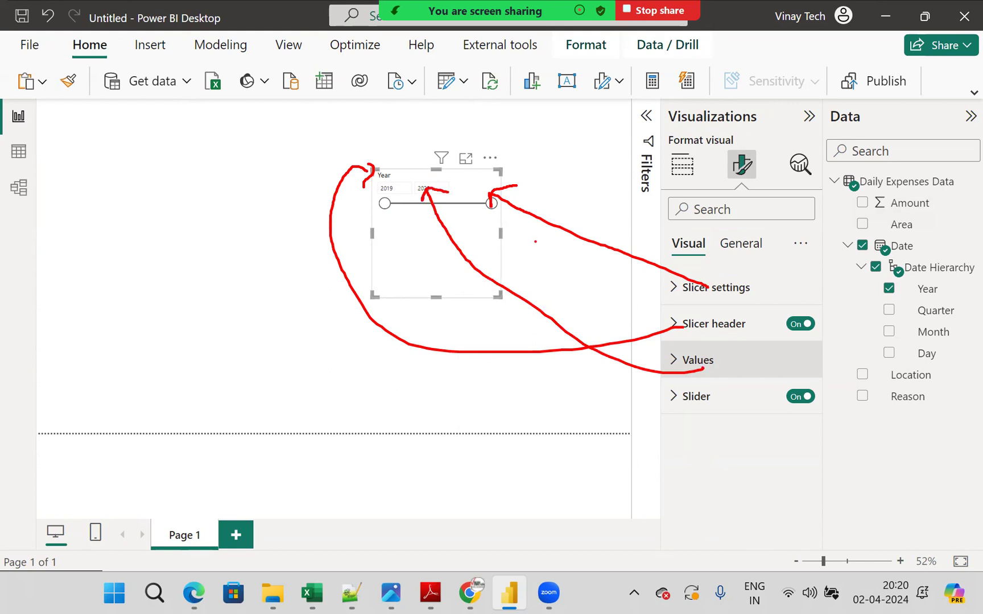
{"action": "mouse_move", "coordinate": [704, 438]}
{"action": "left_mouse_down"}
{"action": "mouse_move", "coordinate": [434, 281]}
{"action": "mouse_move", "coordinate": [398, 219]}
{"action": "left_mouse_up"}
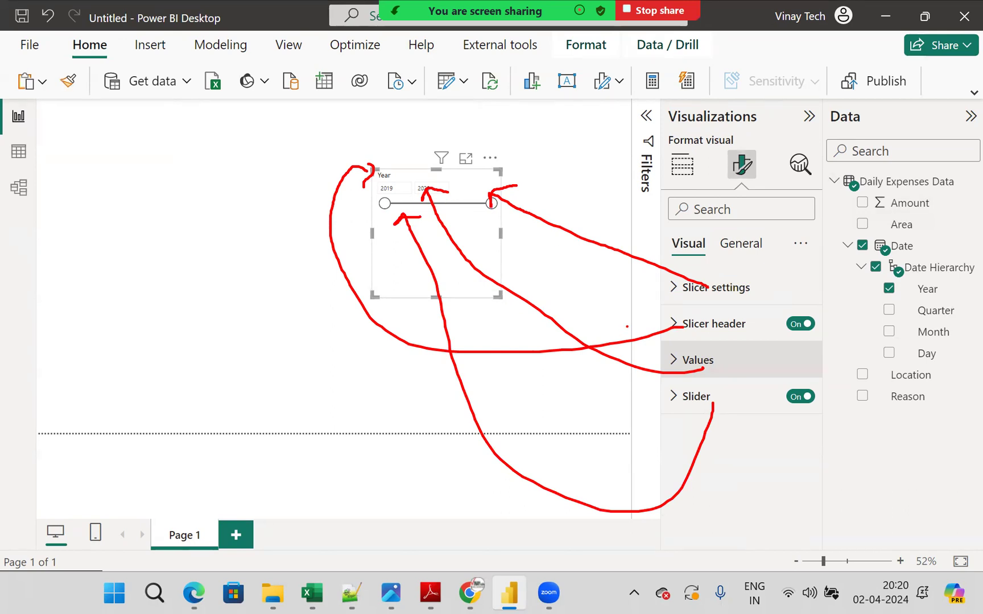
{"action": "key", "text": "Escape"}
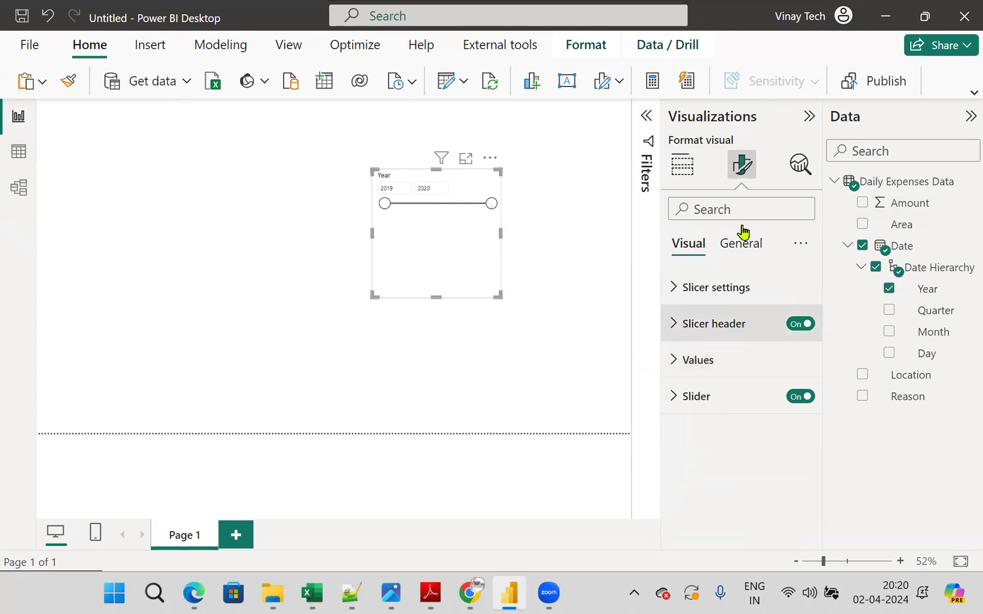
- Try the Tile style on the Year slicer, and set its style to Vertical list
{"action": "left_click", "coordinate": [677, 295]}
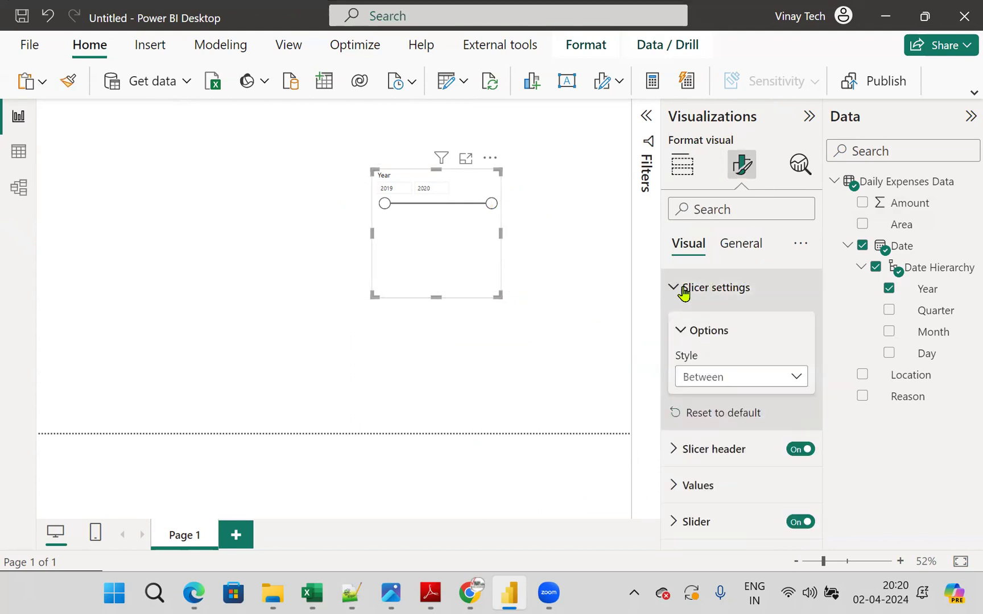
{"action": "left_click", "coordinate": [731, 378]}
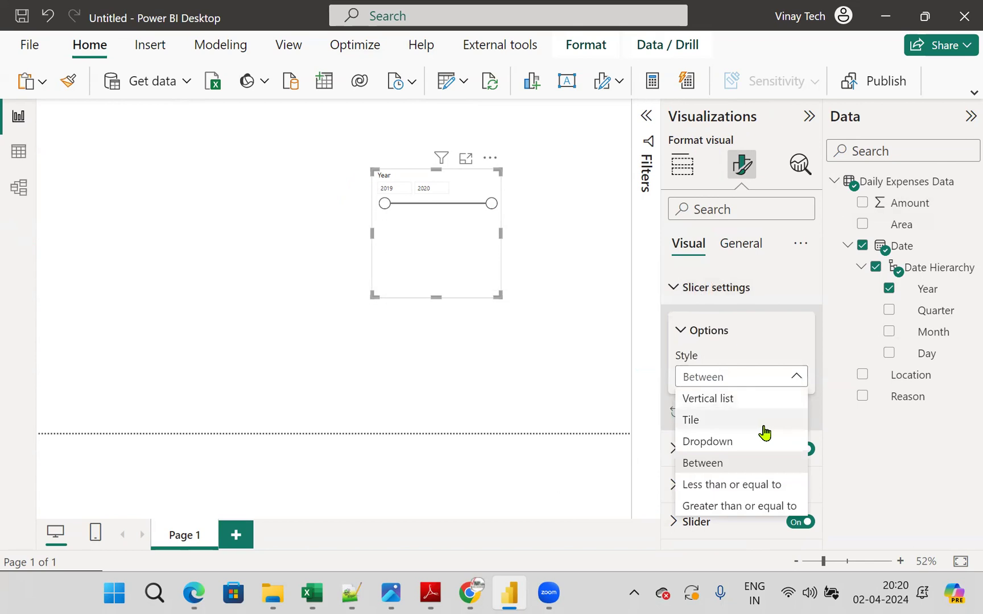
{"action": "left_click", "coordinate": [705, 421]}
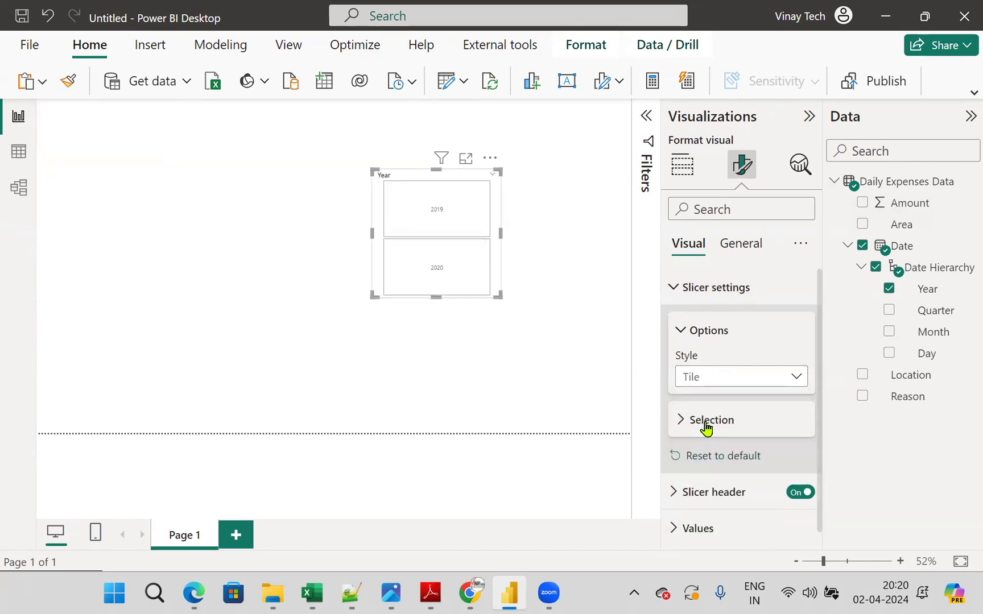
{"action": "left_click", "coordinate": [782, 380]}
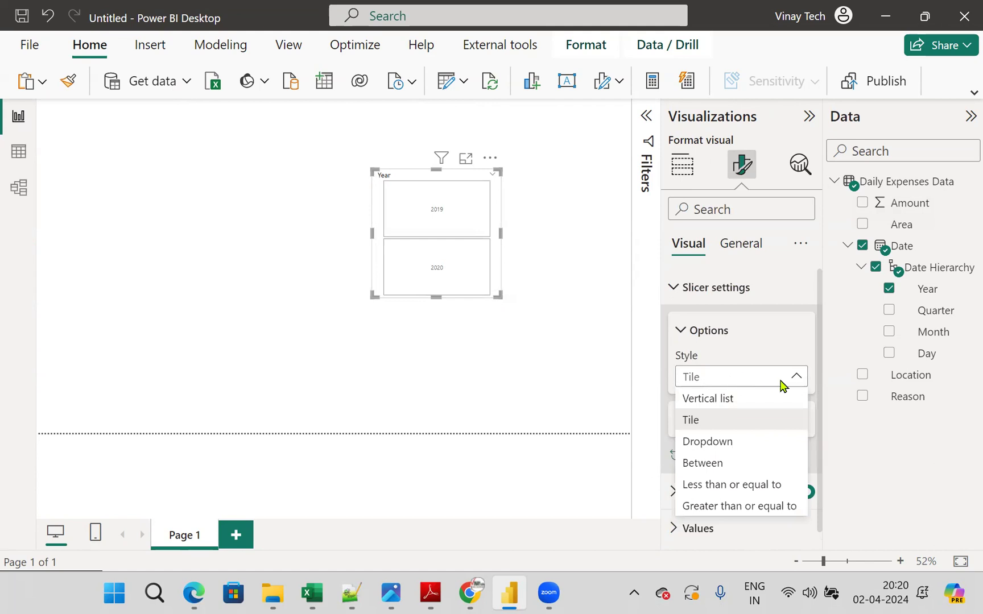
{"action": "left_click", "coordinate": [742, 402]}
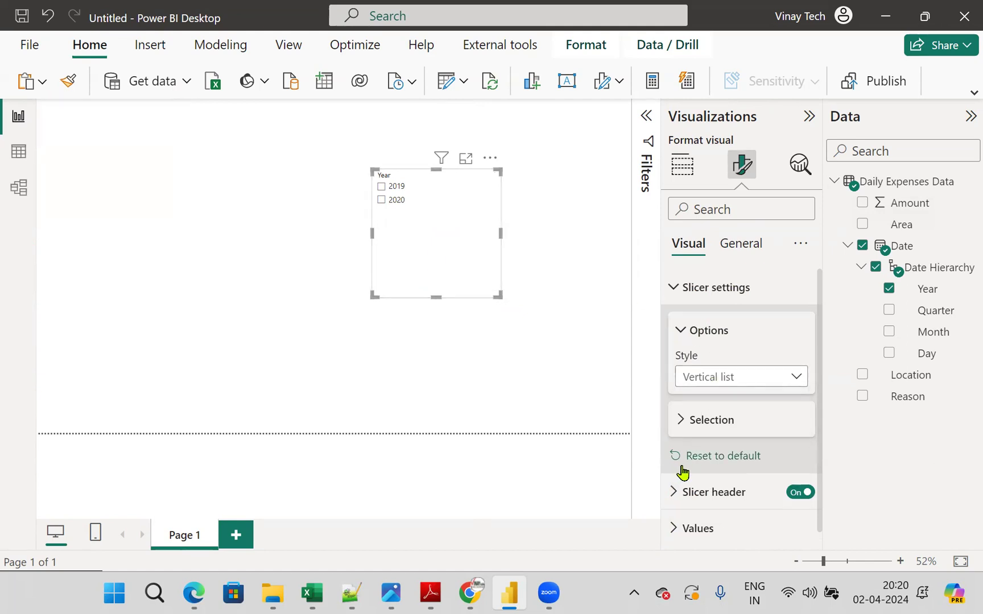
- Format the Year slicer's header text as bold, pink and size 20
{"action": "left_click", "coordinate": [705, 437]}
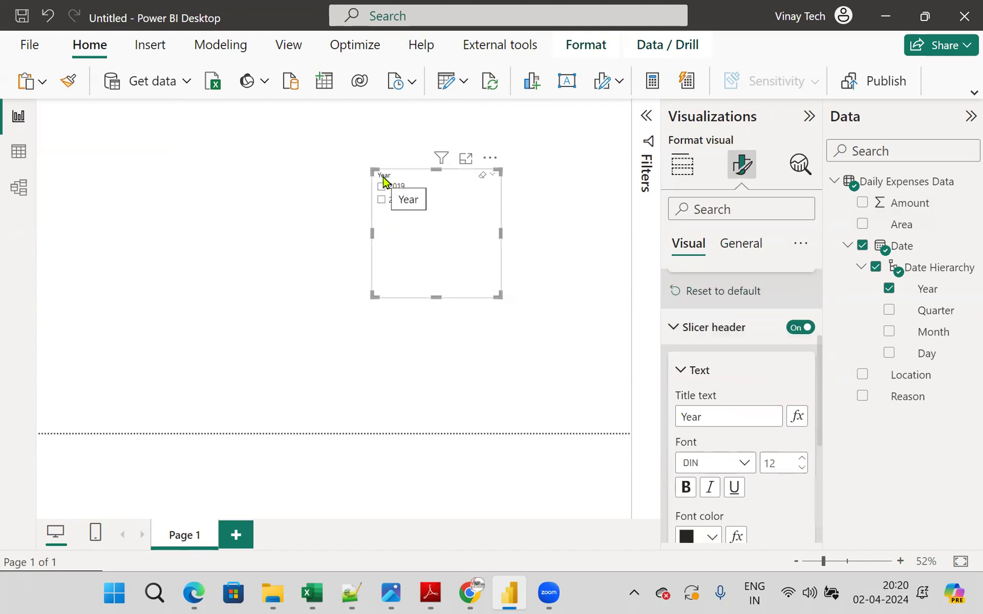
{"action": "scroll", "coordinate": [765, 400], "scroll_direction": "up", "scroll_amount": 3}
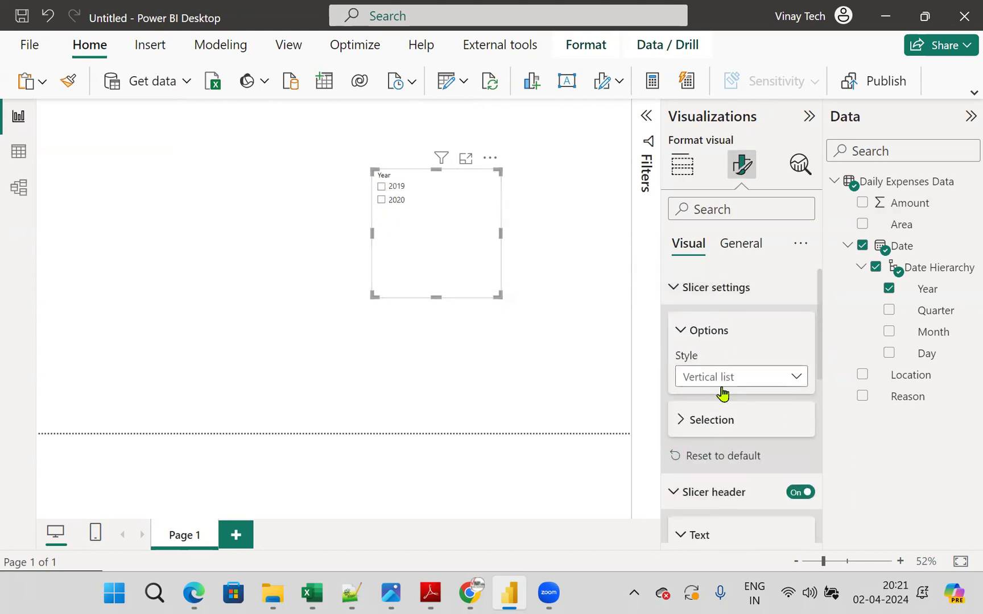
{"action": "scroll", "coordinate": [756, 398], "scroll_direction": "down", "scroll_amount": 3}
{"action": "scroll", "coordinate": [756, 408], "scroll_direction": "down", "scroll_amount": 1}
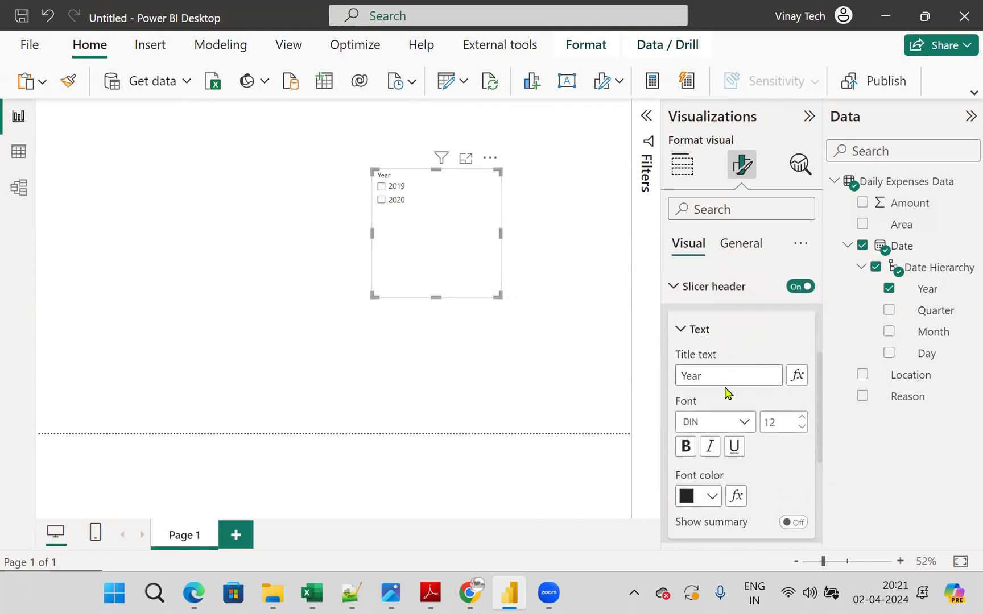
{"action": "left_click", "coordinate": [712, 497]}
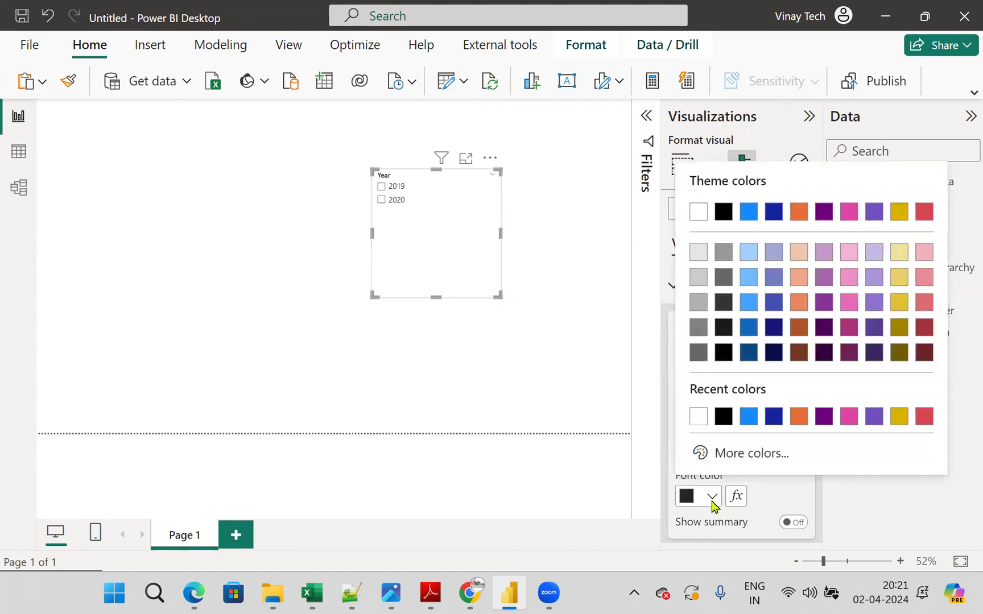
{"action": "left_click", "coordinate": [772, 354]}
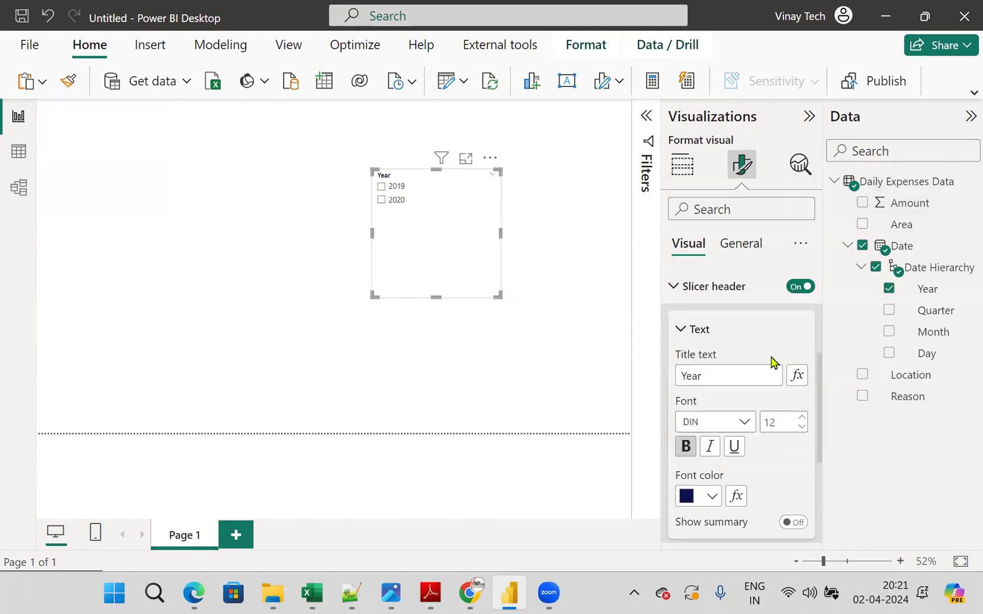
{"action": "left_click", "coordinate": [711, 496]}
{"action": "left_click", "coordinate": [871, 427]}
{"action": "double_click", "coordinate": [795, 422]}
{"action": "type", "text": "2"}
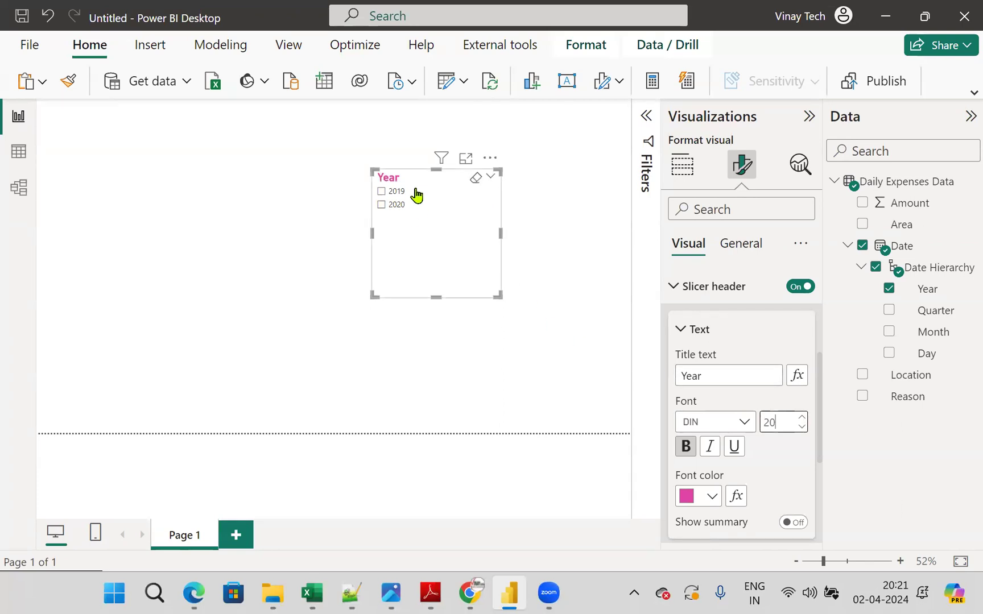
- Format the Year slicer's values as bold, dark blue and size 17
{"action": "scroll", "coordinate": [765, 512], "scroll_direction": "down", "scroll_amount": 5}
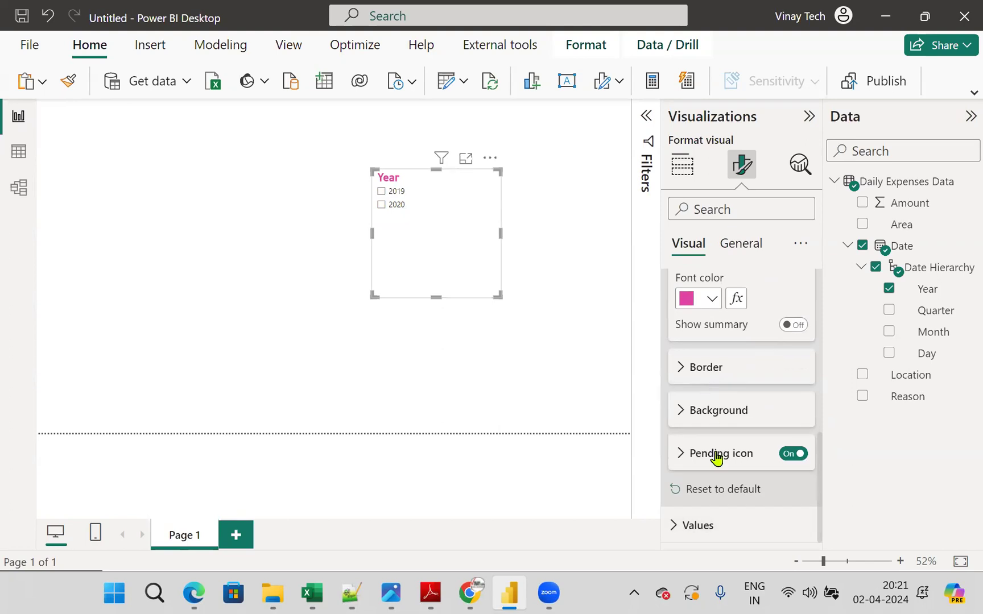
{"action": "scroll", "coordinate": [718, 482], "scroll_direction": "down", "scroll_amount": 5}
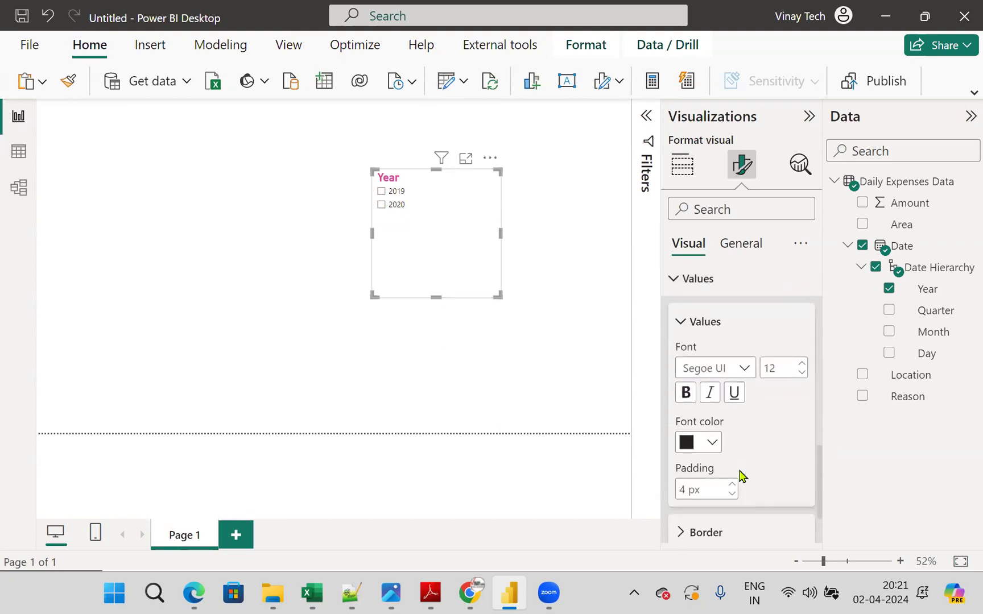
{"action": "left_click", "coordinate": [686, 392]}
{"action": "left_click", "coordinate": [774, 368]}
{"action": "type", "text": "17"}
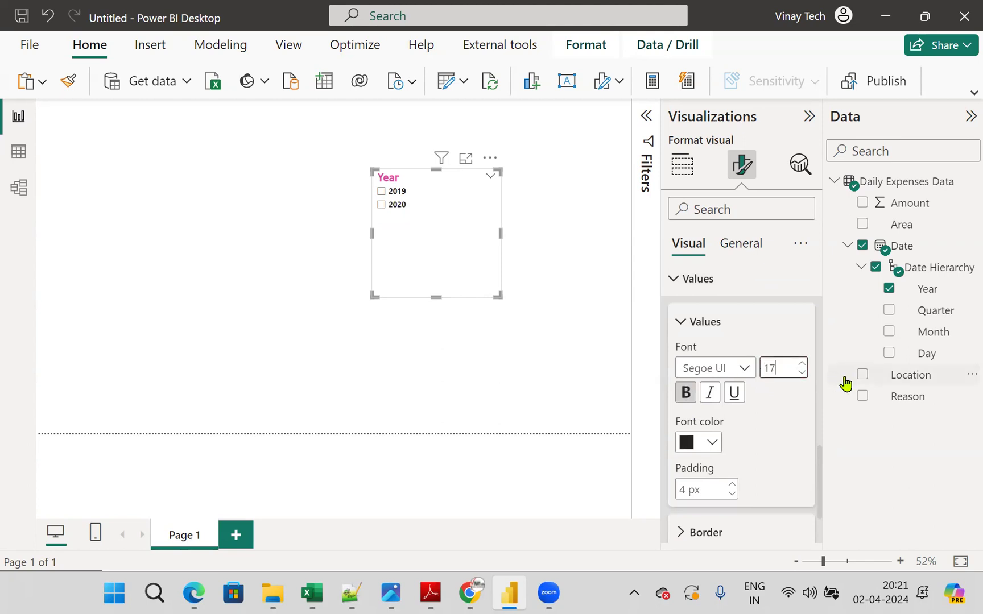
{"action": "left_click", "coordinate": [710, 446]}
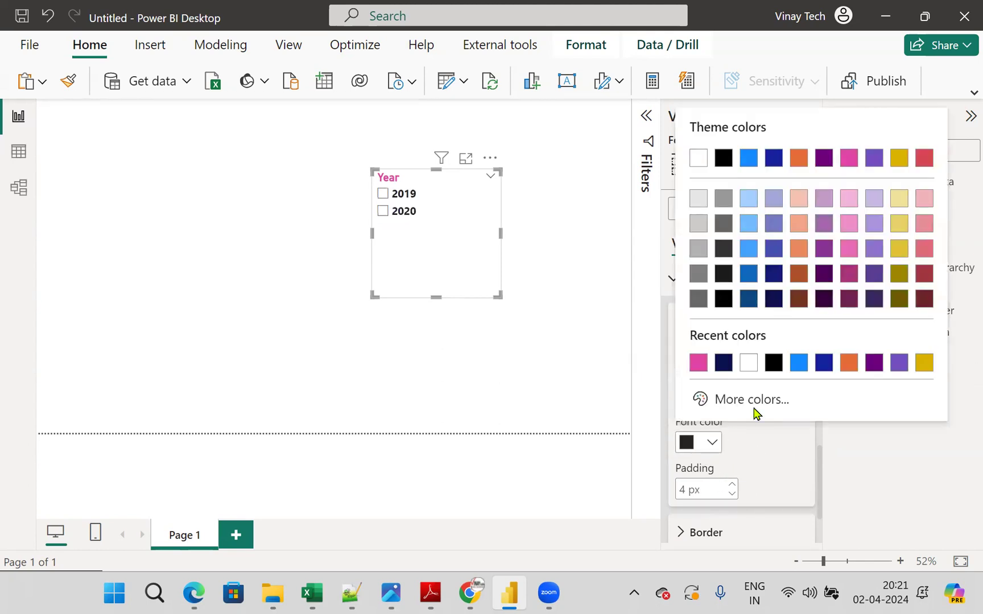
{"action": "left_click", "coordinate": [824, 363]}
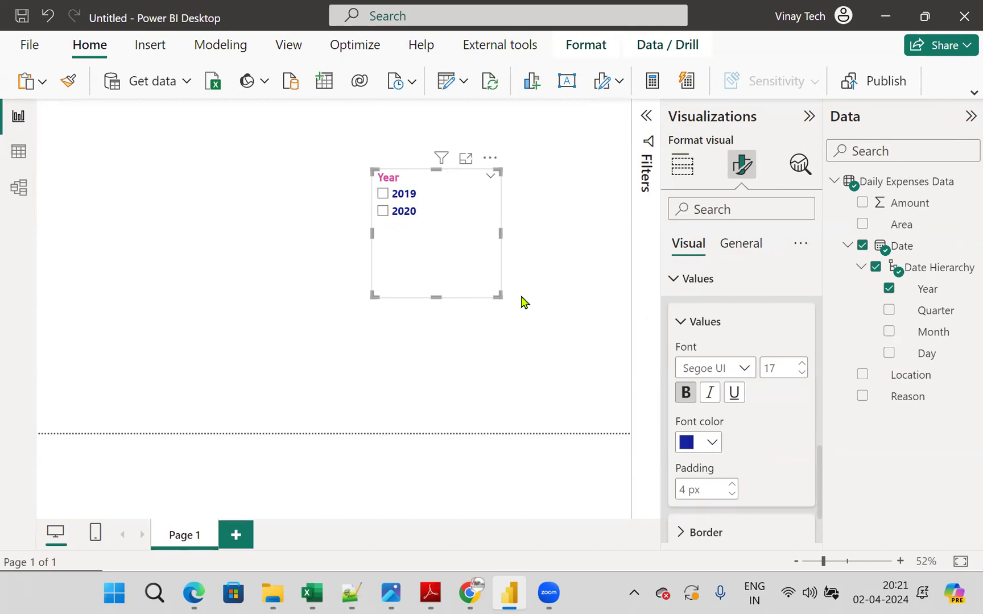
- Shrink the Year slicer to fit closely around its two values and turn on its visual border
{"action": "left_click_drag", "start_coordinate": [497, 295], "coordinate": [430, 230]}
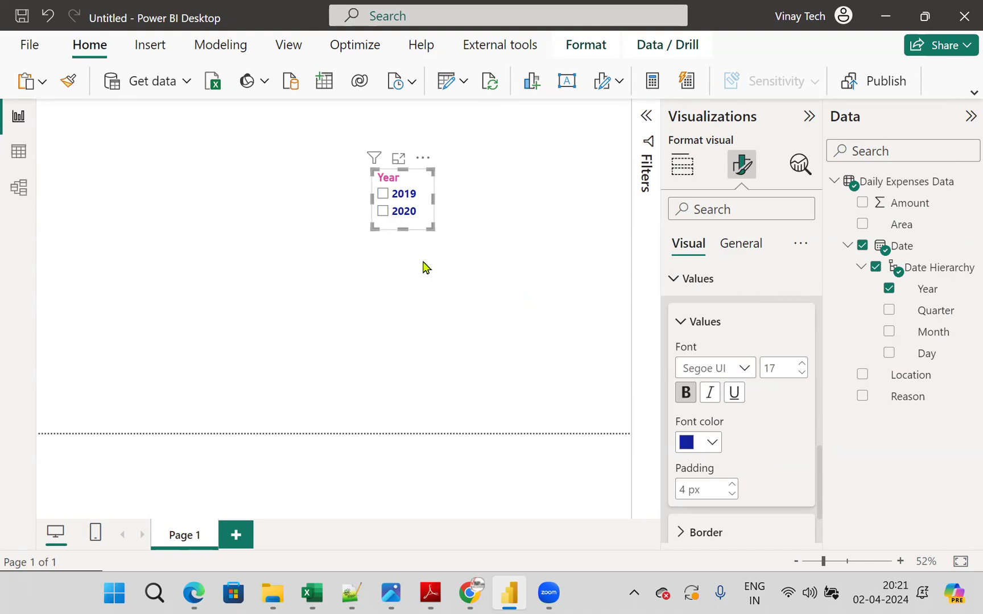
{"action": "left_click", "coordinate": [754, 253]}
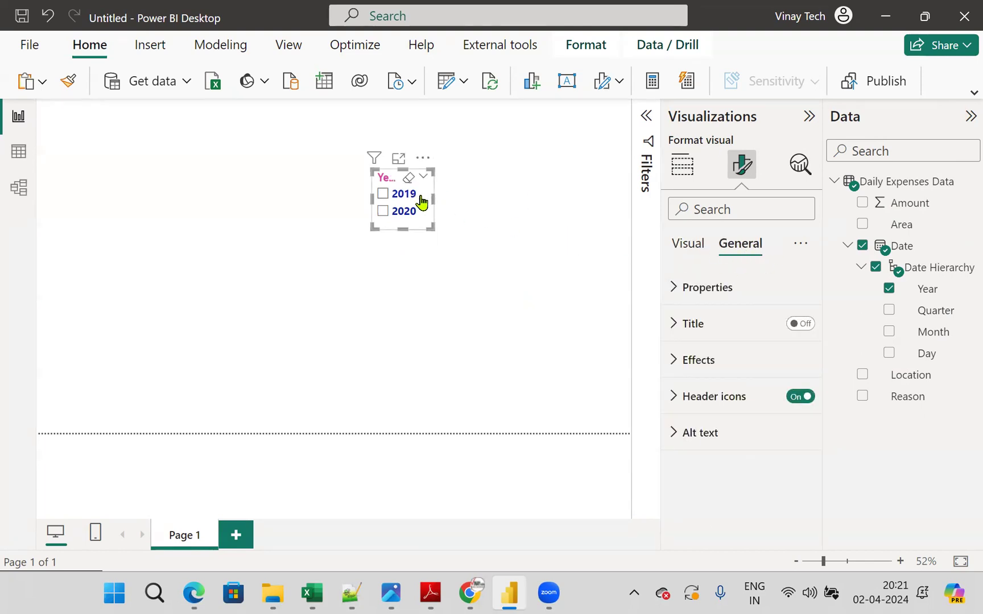
{"action": "left_click", "coordinate": [673, 360]}
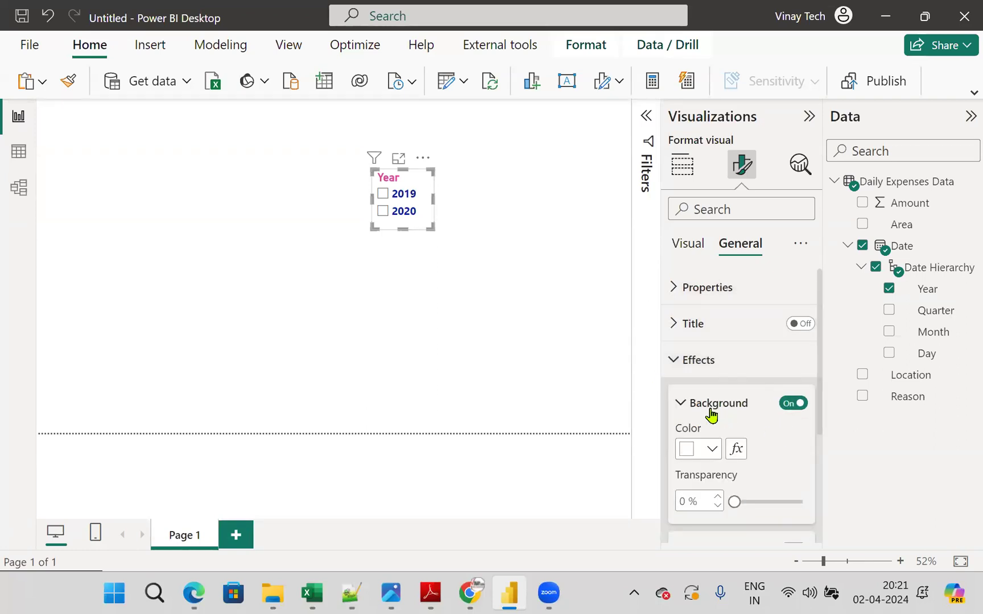
{"action": "scroll", "coordinate": [749, 367], "scroll_direction": "down", "scroll_amount": 2}
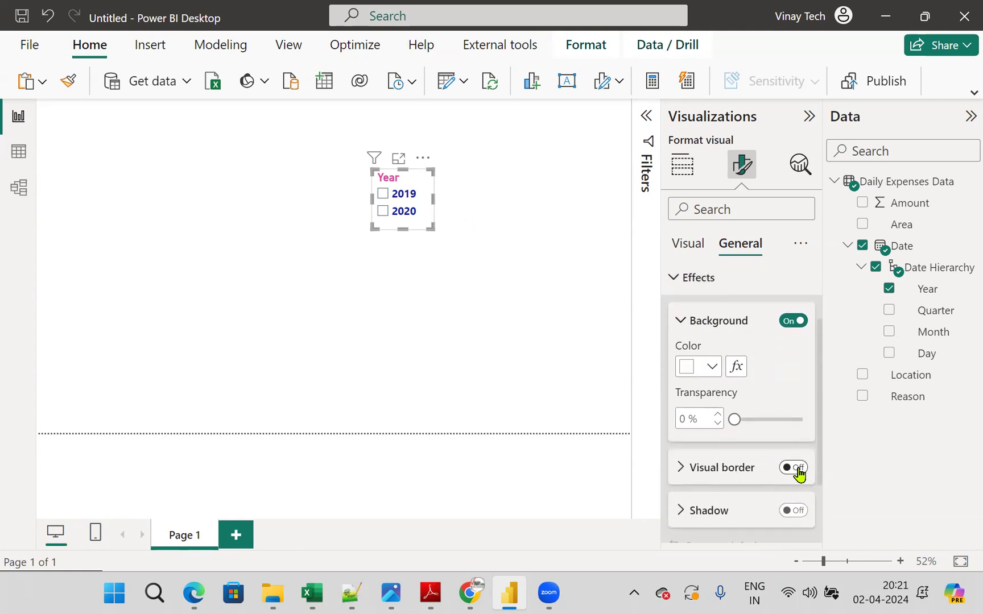
{"action": "left_click", "coordinate": [798, 468]}
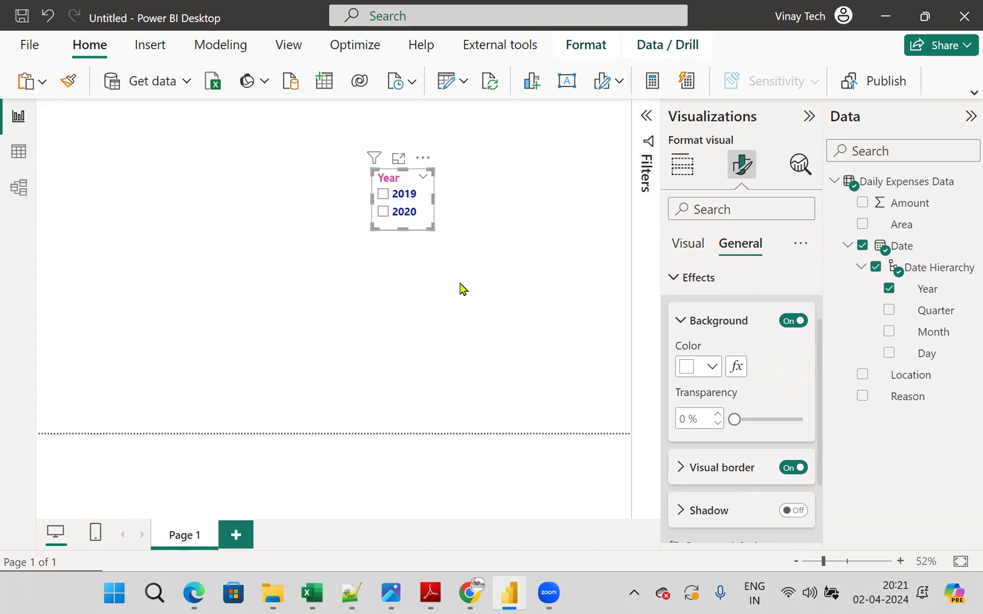
- Add a second slicer to the page, separate from the Year slicer, and populate it with Month from the Date Hierarchy
{"action": "left_click", "coordinate": [472, 271]}
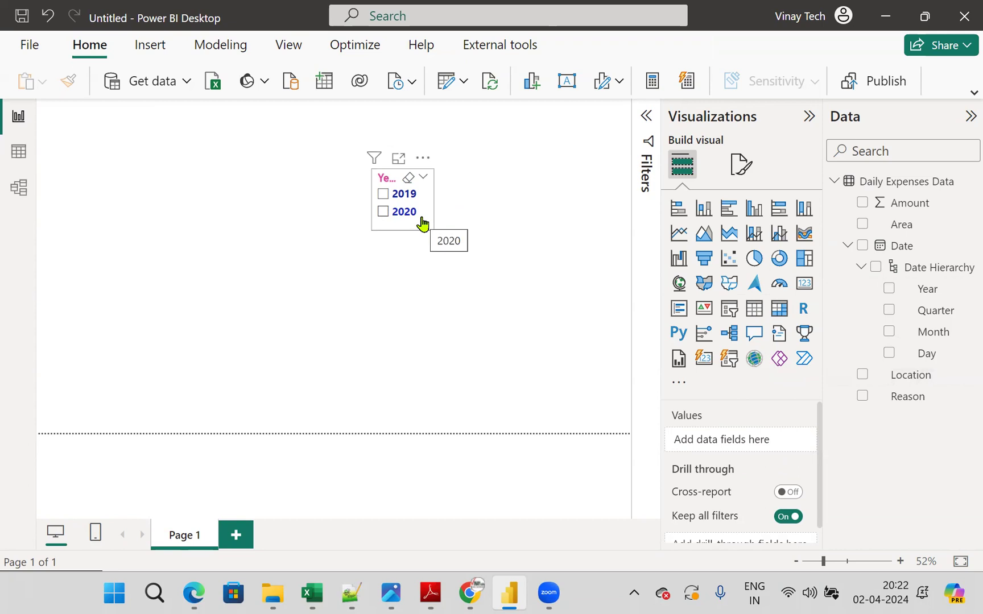
{"action": "left_click", "coordinate": [728, 309]}
{"action": "left_click_drag", "start_coordinate": [247, 199], "coordinate": [231, 237]}
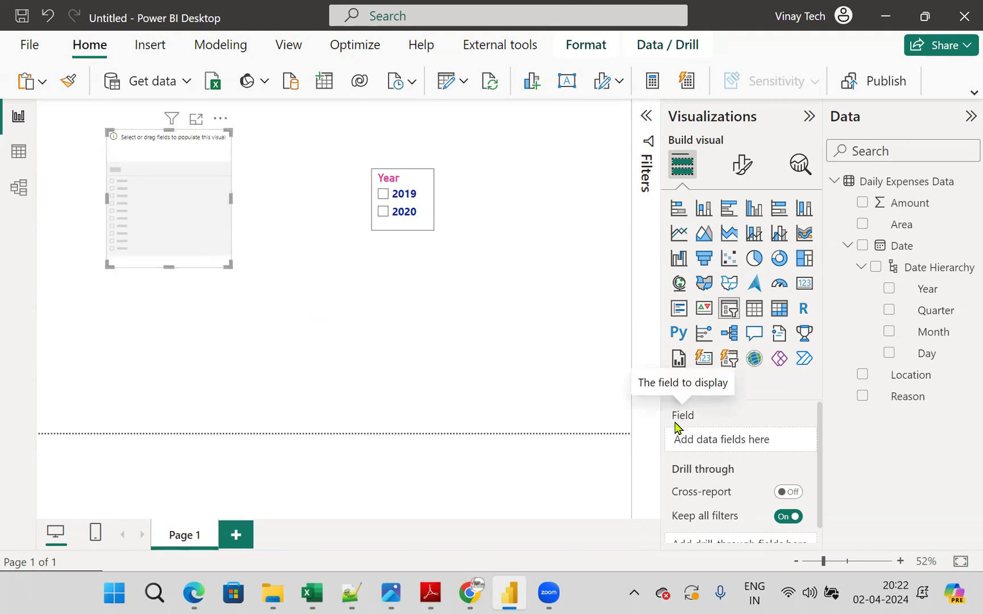
{"action": "left_click_drag", "start_coordinate": [957, 337], "coordinate": [783, 445]}
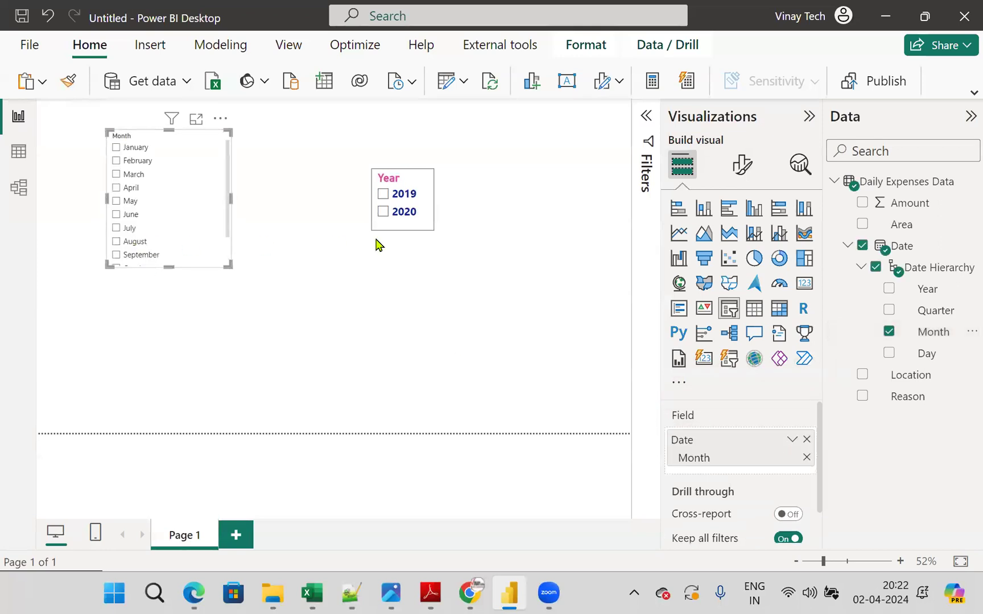
- Set the Month slicer's style to Tile
{"action": "left_click", "coordinate": [737, 172]}
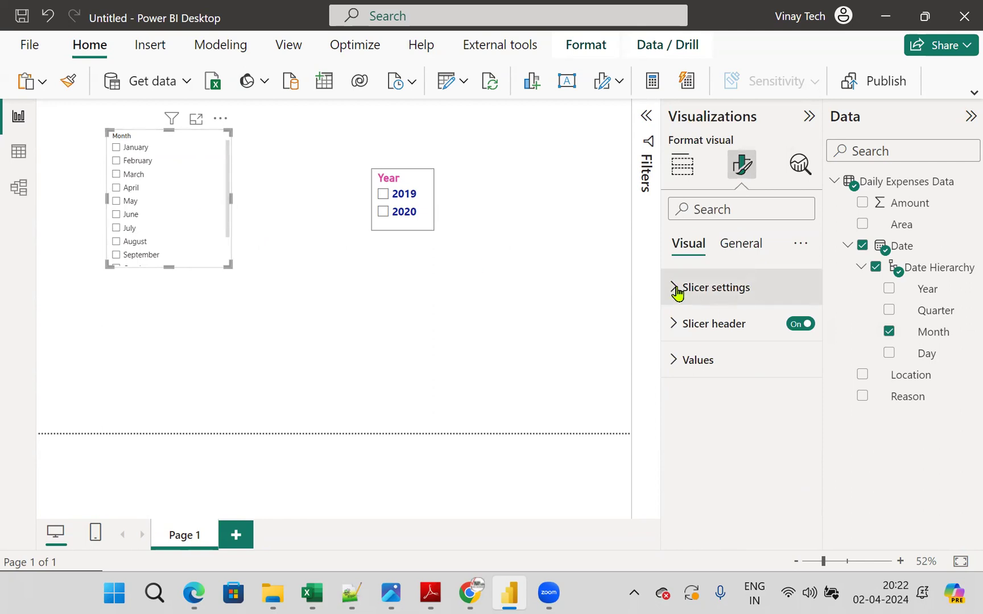
{"action": "left_click", "coordinate": [677, 289]}
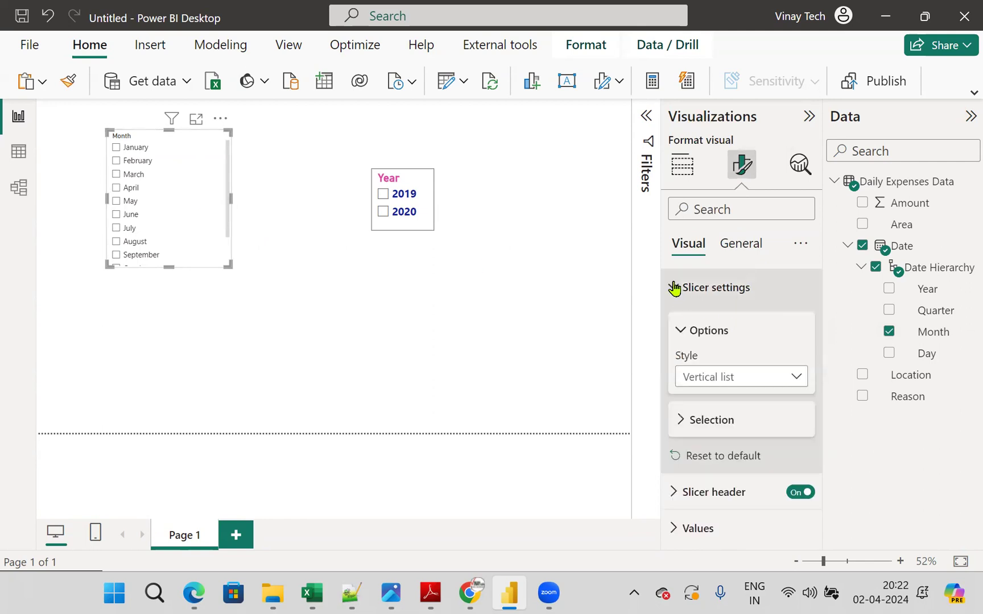
{"action": "left_click", "coordinate": [718, 382]}
{"action": "left_click", "coordinate": [703, 422]}
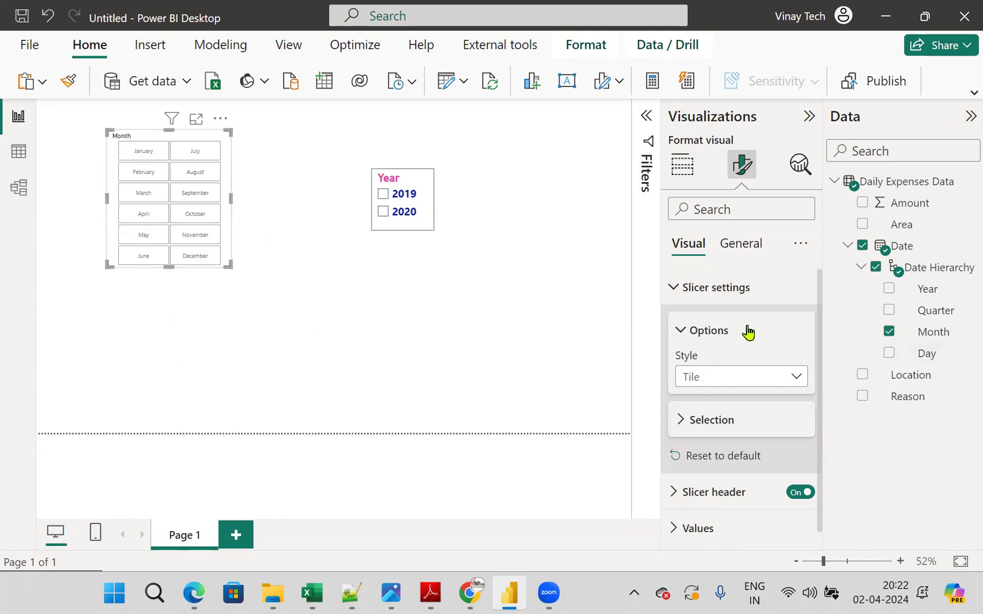
- Format the Month slicer's header text as bold, pink and size 20
{"action": "left_click", "coordinate": [674, 287]}
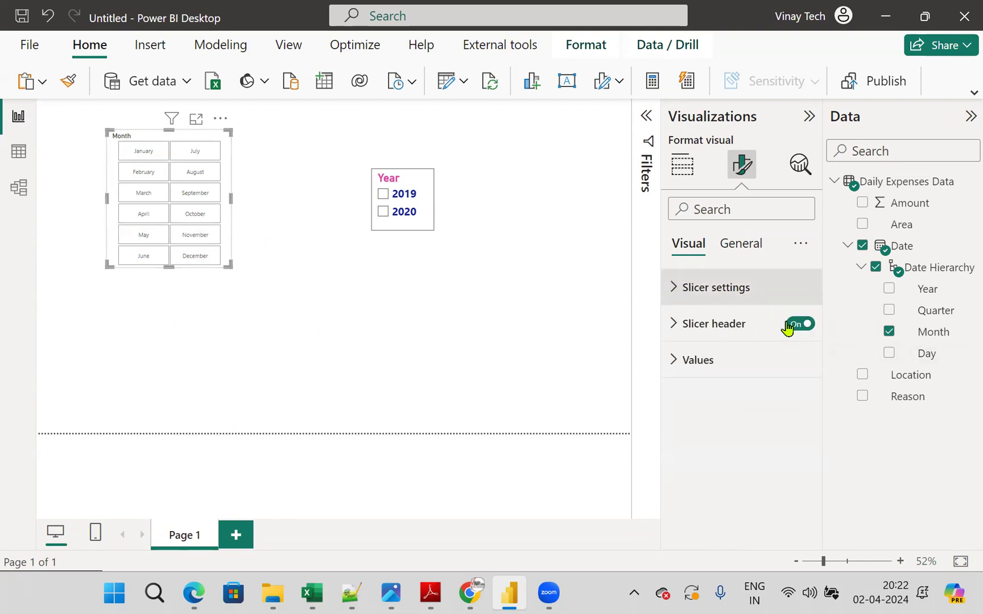
{"action": "left_click", "coordinate": [674, 325]}
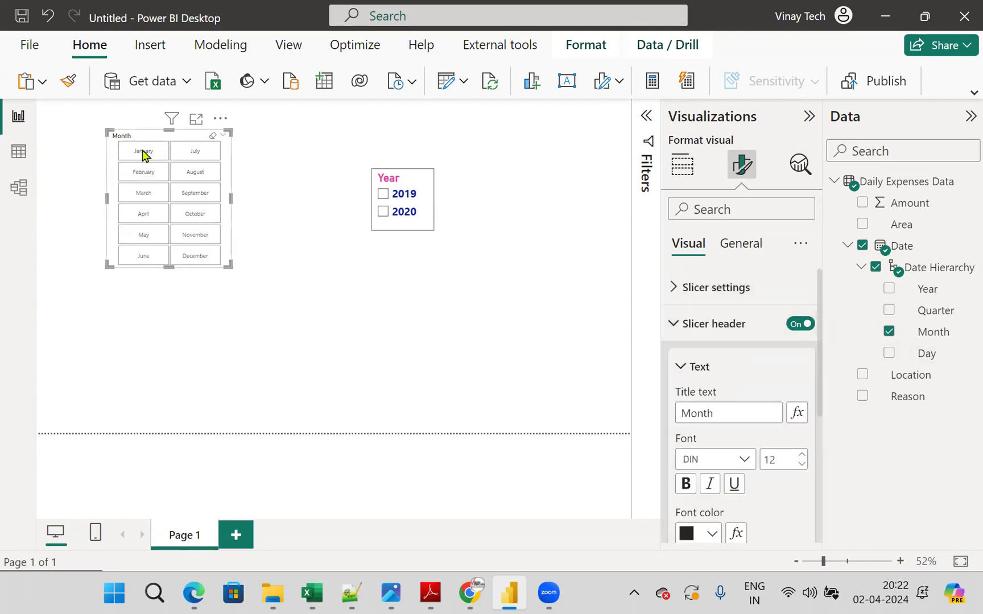
{"action": "left_click", "coordinate": [686, 483]}
{"action": "left_click", "coordinate": [773, 459]}
{"action": "type", "text": "20"}
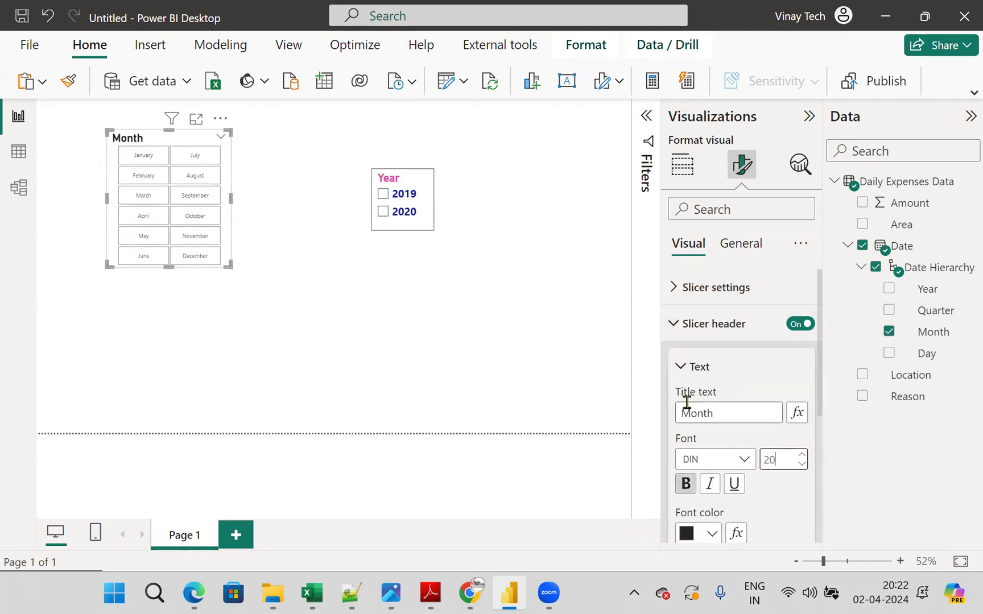
{"action": "scroll", "coordinate": [713, 386], "scroll_direction": "down", "scroll_amount": 2}
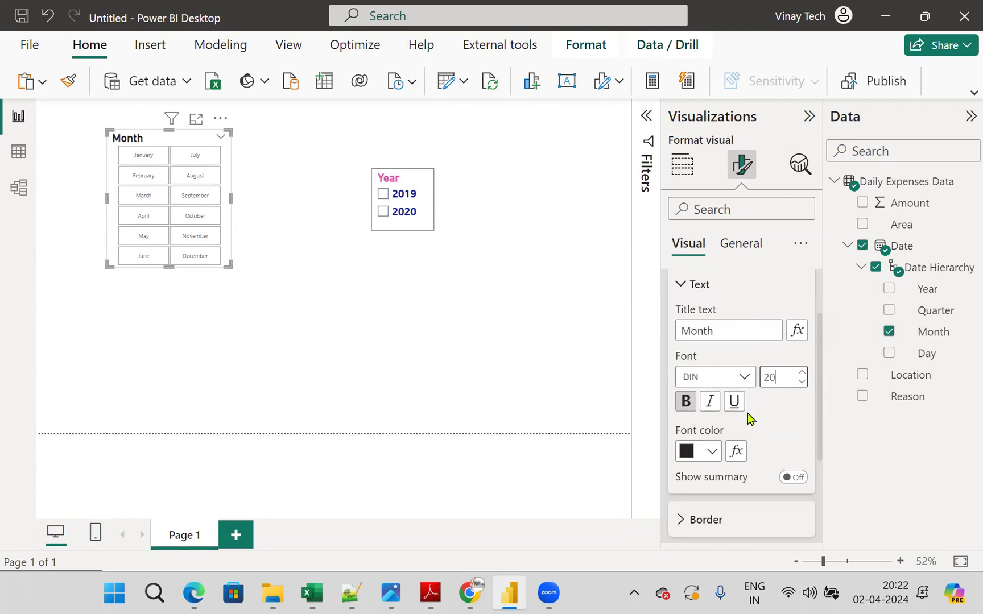
{"action": "left_click", "coordinate": [711, 451]}
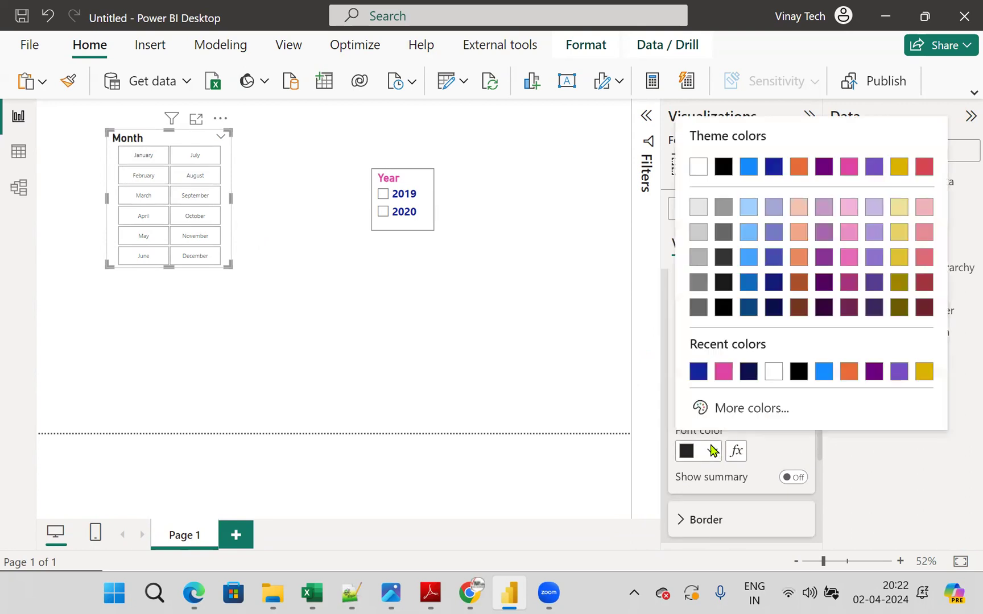
{"action": "left_click", "coordinate": [723, 372]}
- Format the Month slicer's values as bold, dark blue and size 17
{"action": "scroll", "coordinate": [725, 415], "scroll_direction": "down", "scroll_amount": 3}
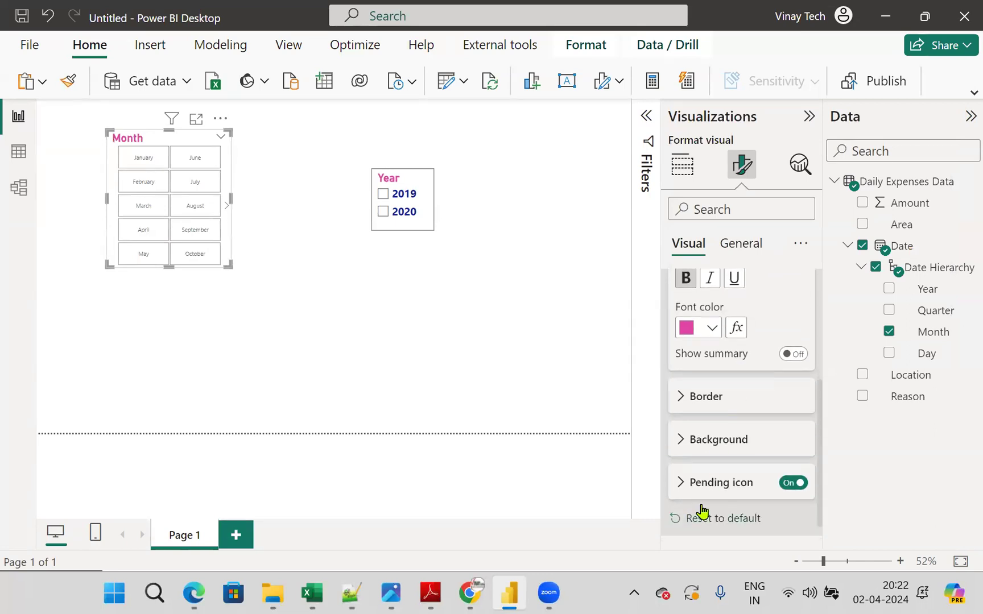
{"action": "scroll", "coordinate": [717, 514], "scroll_direction": "down", "scroll_amount": 1}
{"action": "scroll", "coordinate": [725, 468], "scroll_direction": "down", "scroll_amount": 3}
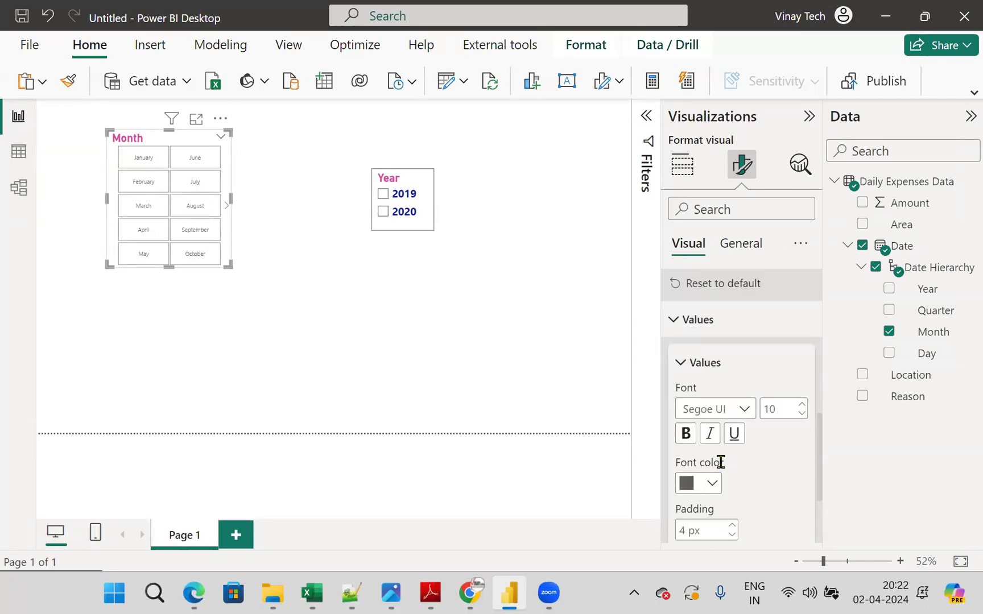
{"action": "left_click", "coordinate": [685, 434]}
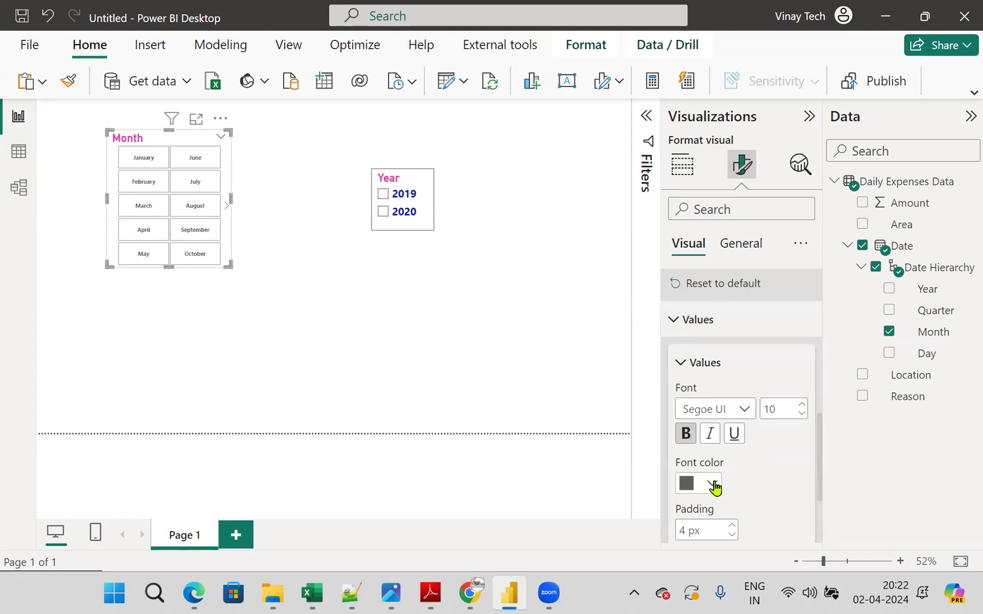
{"action": "double_click", "coordinate": [776, 408]}
{"action": "type", "text": "17"}
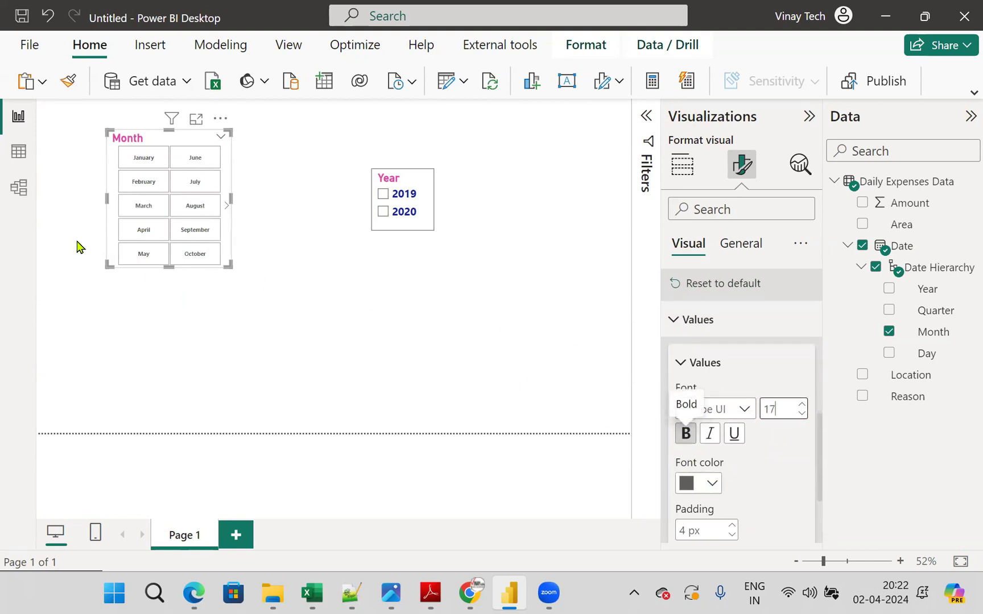
{"action": "left_click", "coordinate": [712, 483]}
{"action": "left_click", "coordinate": [724, 404]}
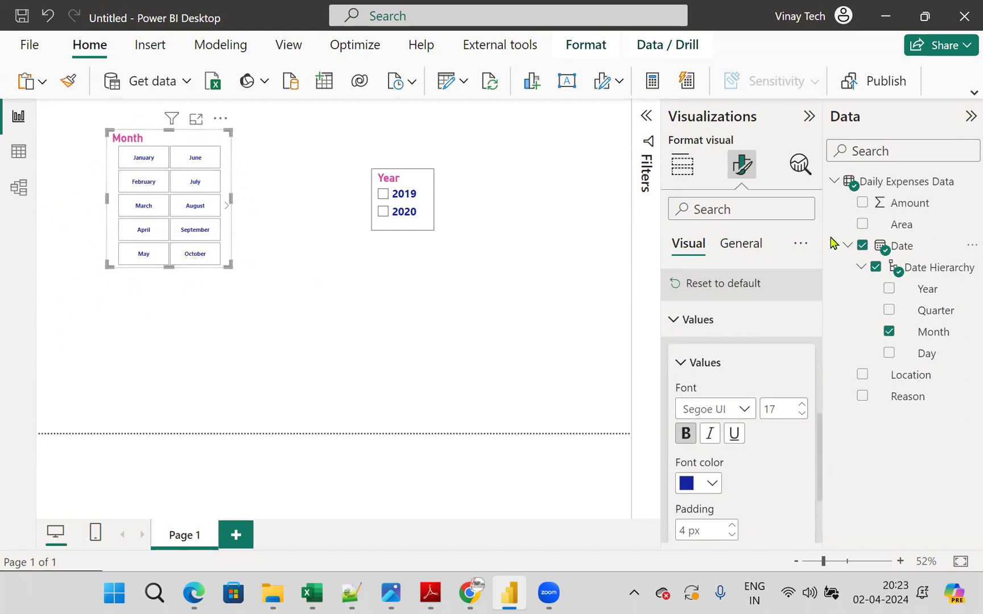
- Turn on the Month slicer's visual border and move it just to the right of the Year slicer, with their top edges aligned
{"action": "left_click", "coordinate": [742, 244]}
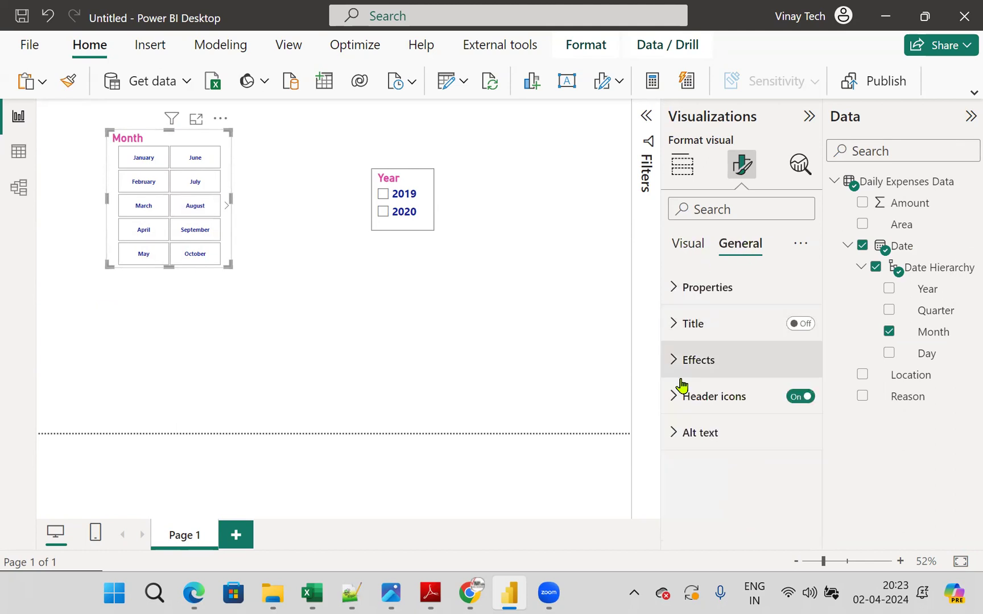
{"action": "left_click", "coordinate": [685, 358]}
{"action": "scroll", "coordinate": [790, 444], "scroll_direction": "down", "scroll_amount": 1}
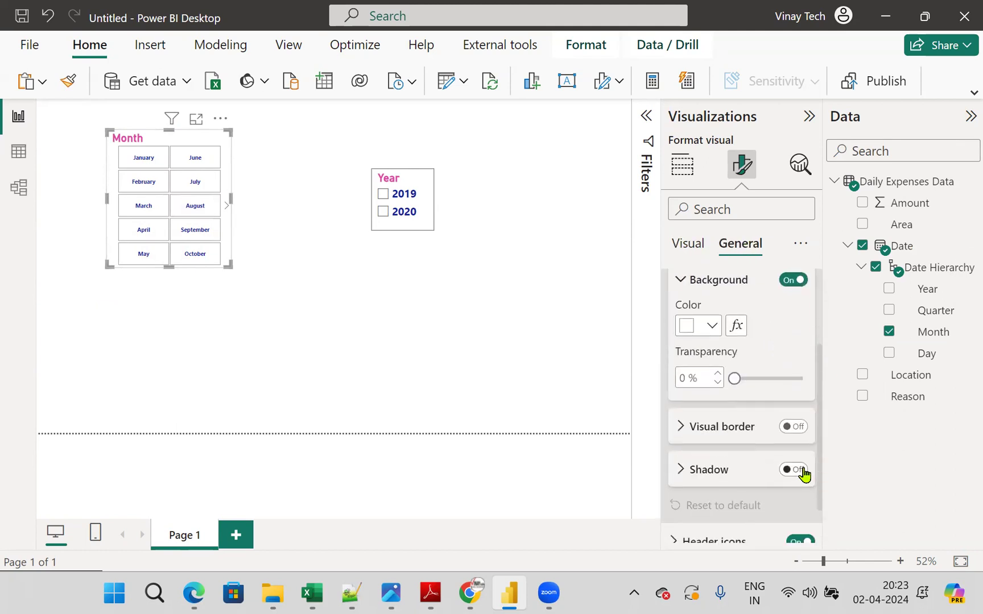
{"action": "left_click", "coordinate": [796, 427]}
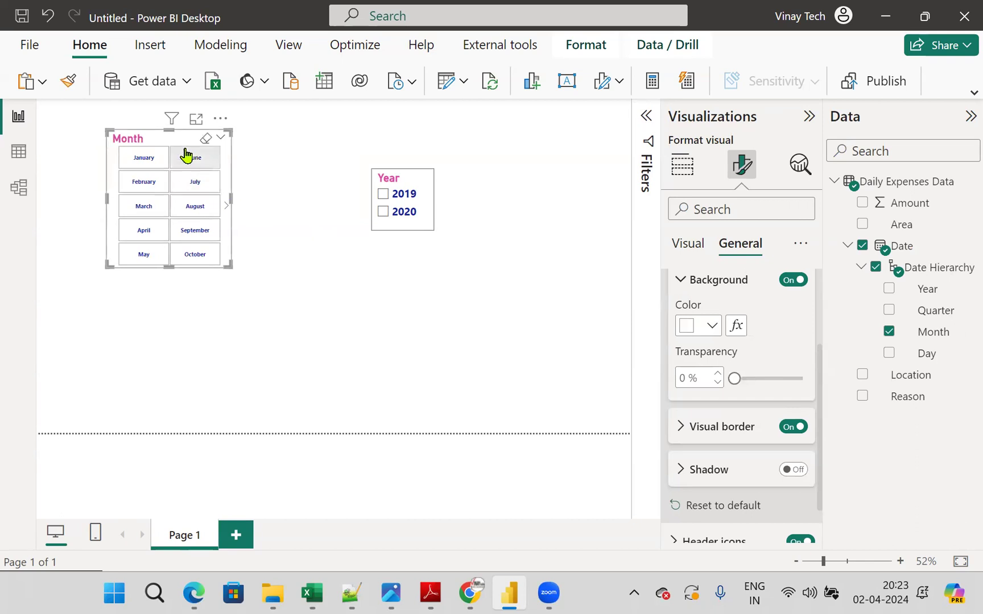
{"action": "left_click_drag", "start_coordinate": [185, 139], "coordinate": [558, 178]}
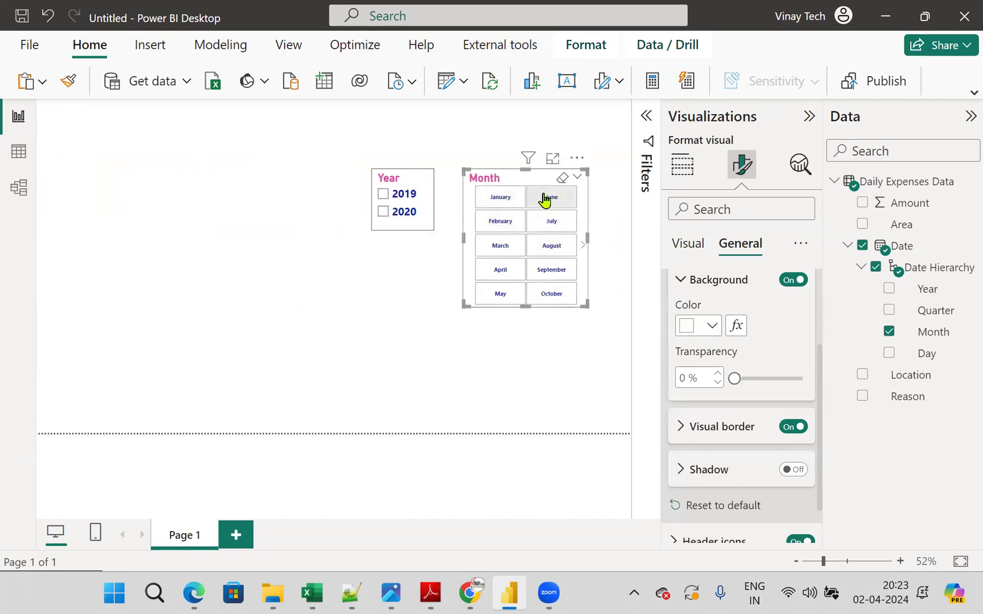
- Filter the Month slicer with basic filtering so it includes only July and August
{"action": "left_click", "coordinate": [645, 119]}
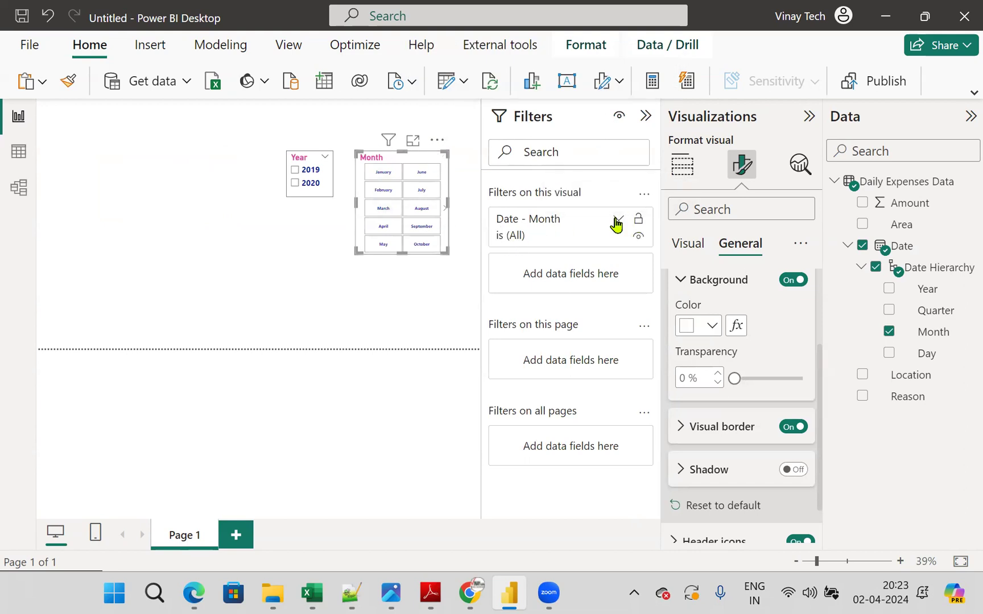
{"action": "left_click", "coordinate": [617, 220]}
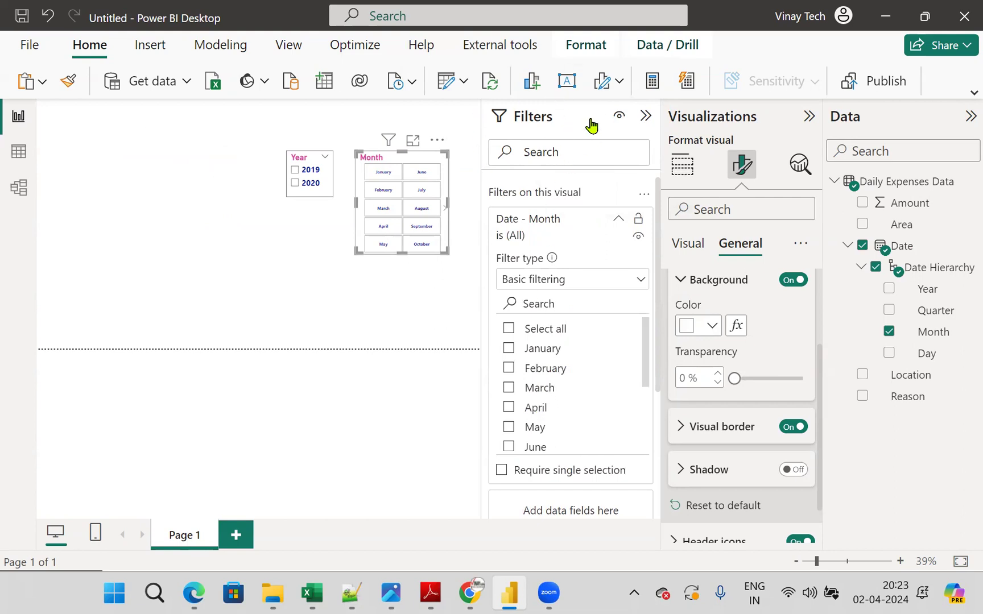
{"action": "scroll", "coordinate": [566, 413], "scroll_direction": "down", "scroll_amount": 1}
{"action": "scroll", "coordinate": [566, 415], "scroll_direction": "down", "scroll_amount": 2}
{"action": "left_click", "coordinate": [509, 407]}
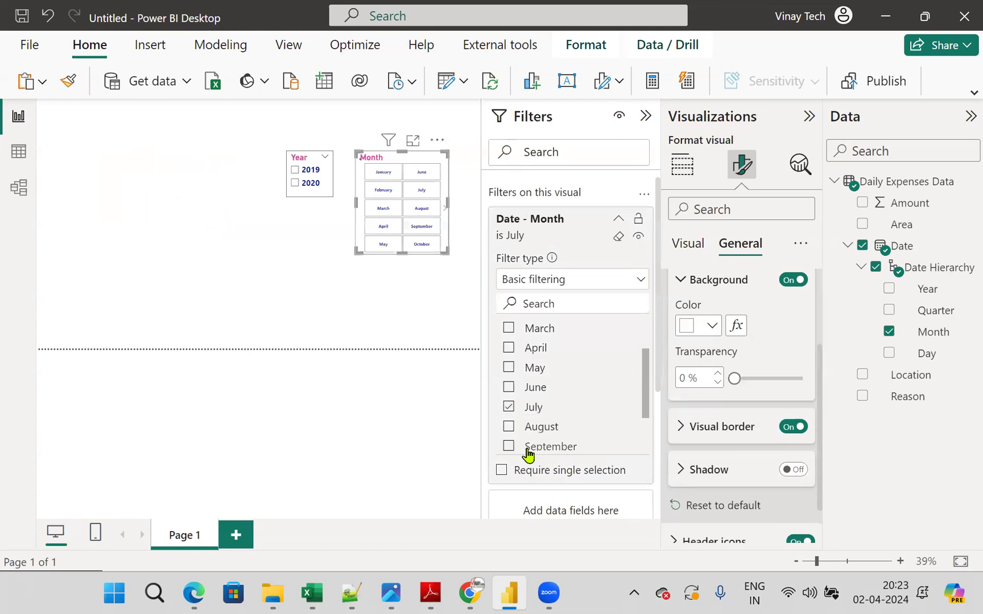
{"action": "left_click", "coordinate": [509, 427]}
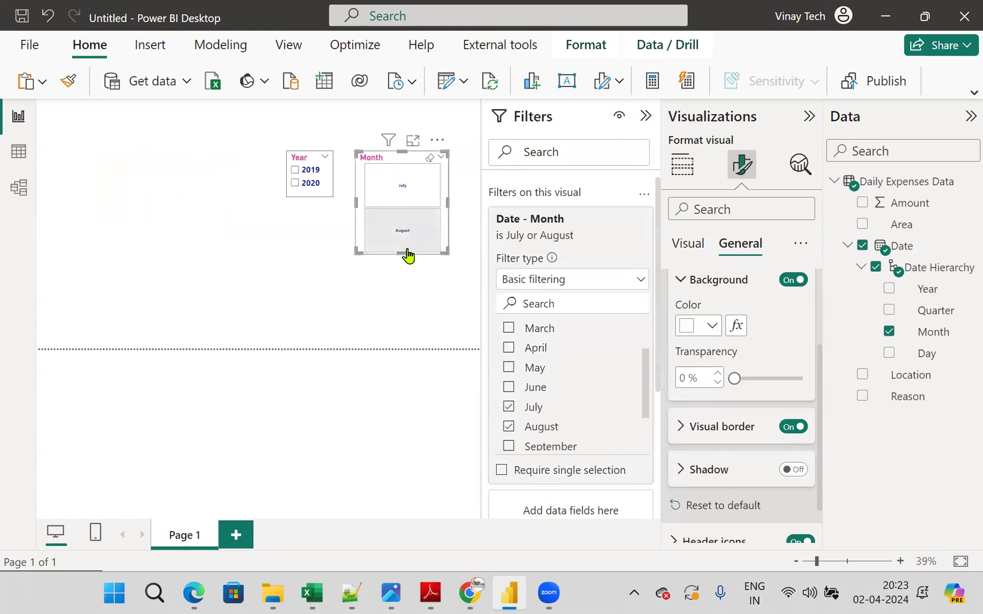
- Shrink the Month slicer to match the Year slicer's height, and collapse the Filters pane
{"action": "left_click_drag", "start_coordinate": [404, 248], "coordinate": [433, 198]}
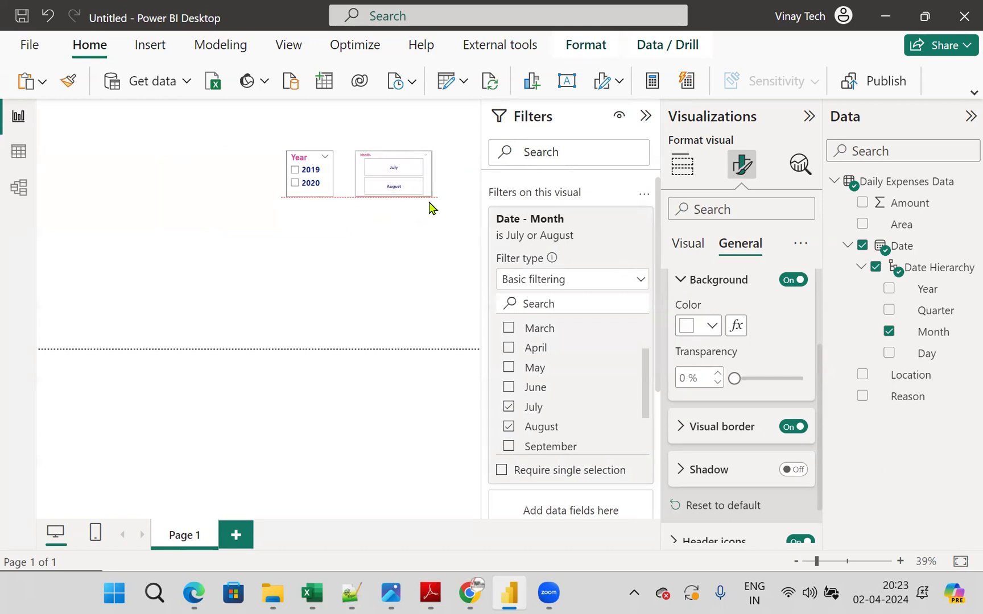
{"action": "left_click", "coordinate": [646, 117]}
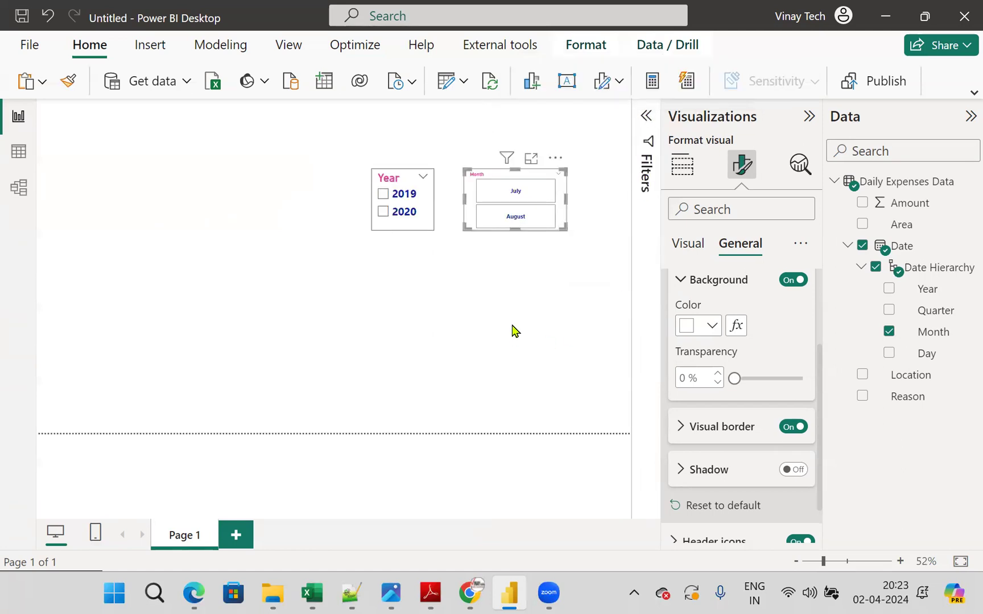
{"action": "left_click", "coordinate": [537, 275]}
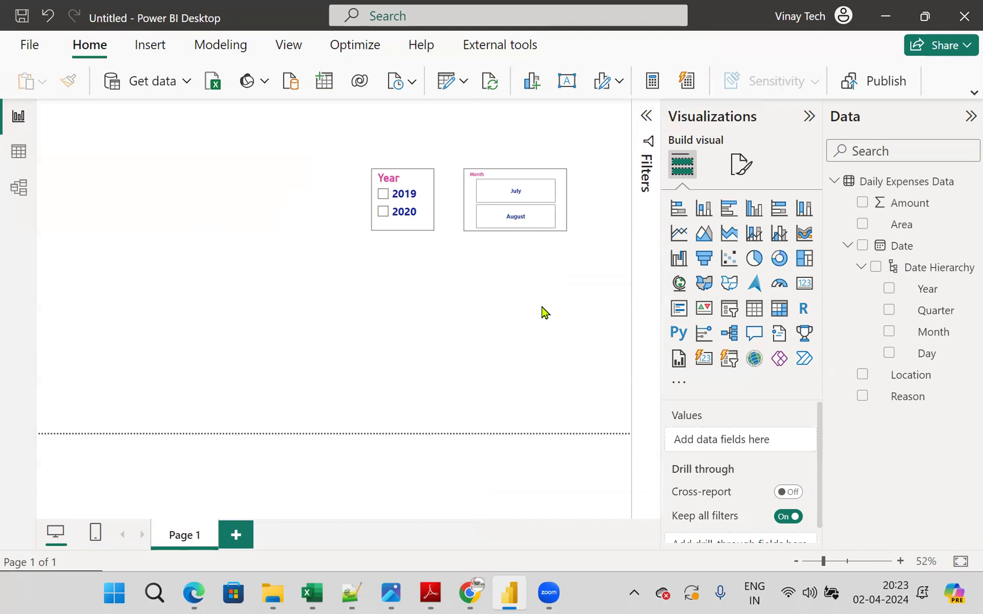
- Check the example dashboard in 16.jpeg, and add a card in Power BI Desktop showing the Sum of Amount
{"action": "left_click", "coordinate": [391, 592]}
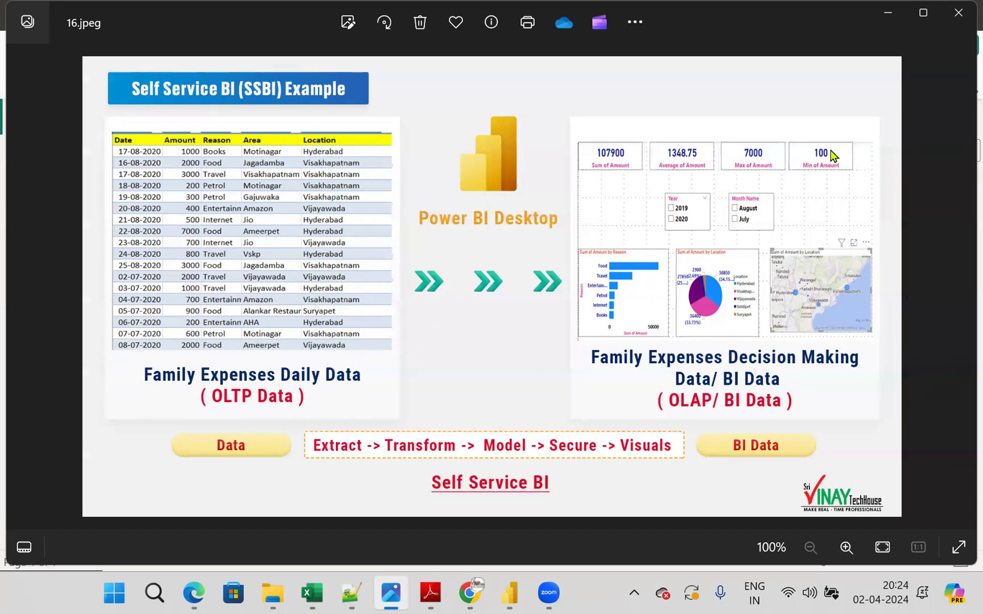
{"action": "left_click", "coordinate": [510, 593]}
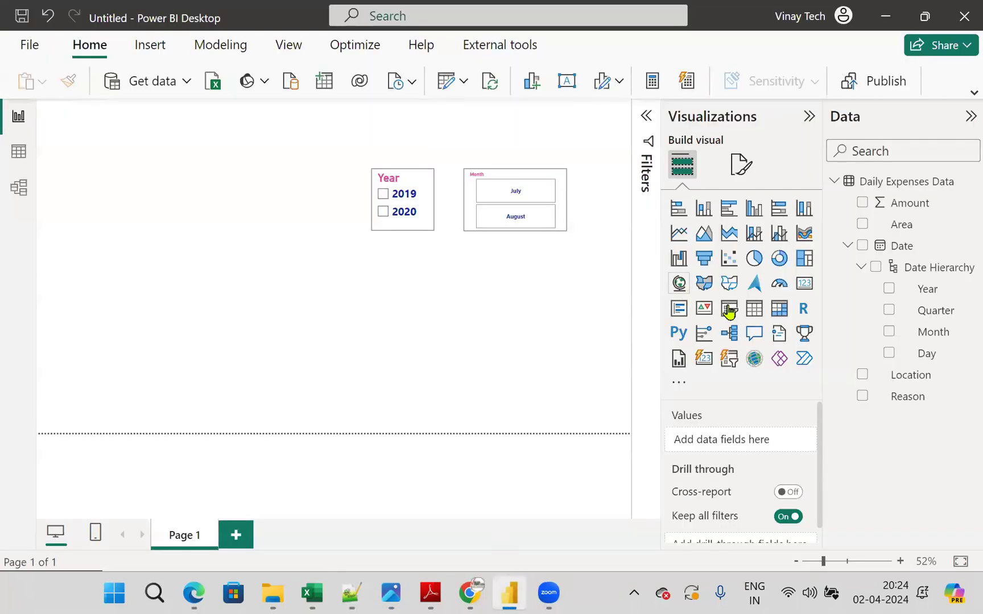
{"action": "left_click", "coordinate": [812, 290]}
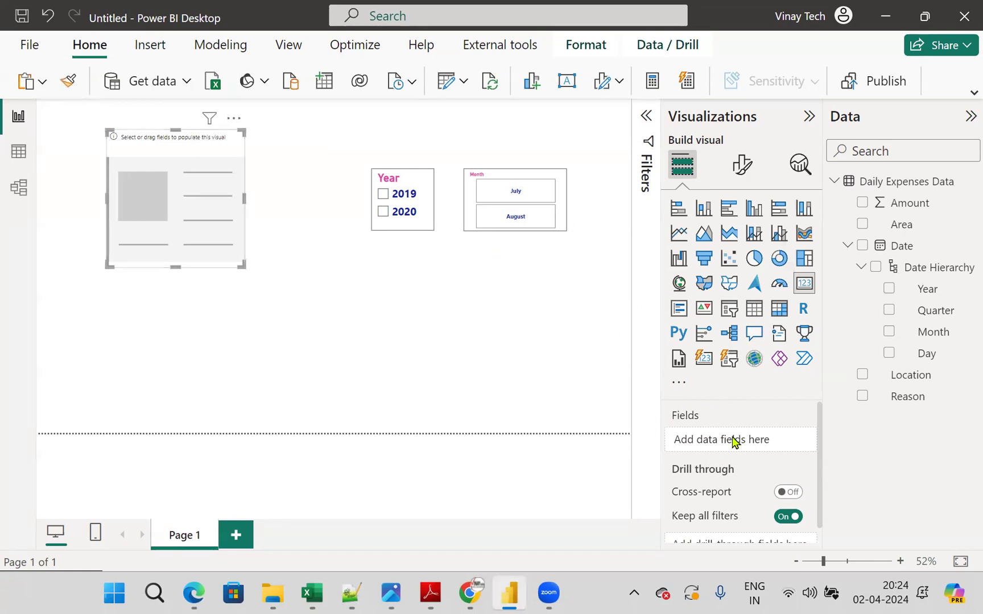
{"action": "left_click_drag", "start_coordinate": [904, 206], "coordinate": [748, 438]}
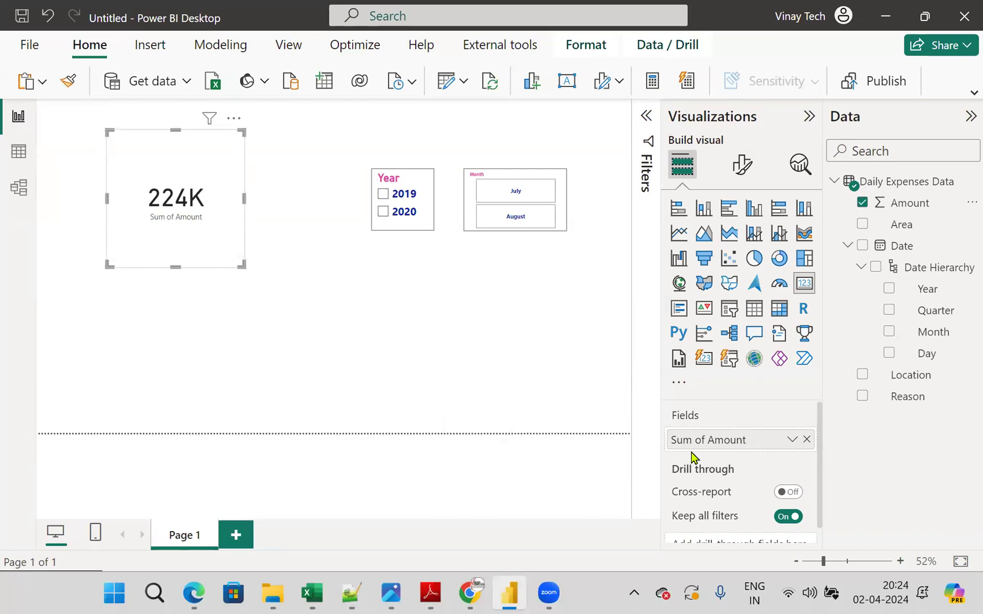
{"action": "left_click", "coordinate": [351, 300]}
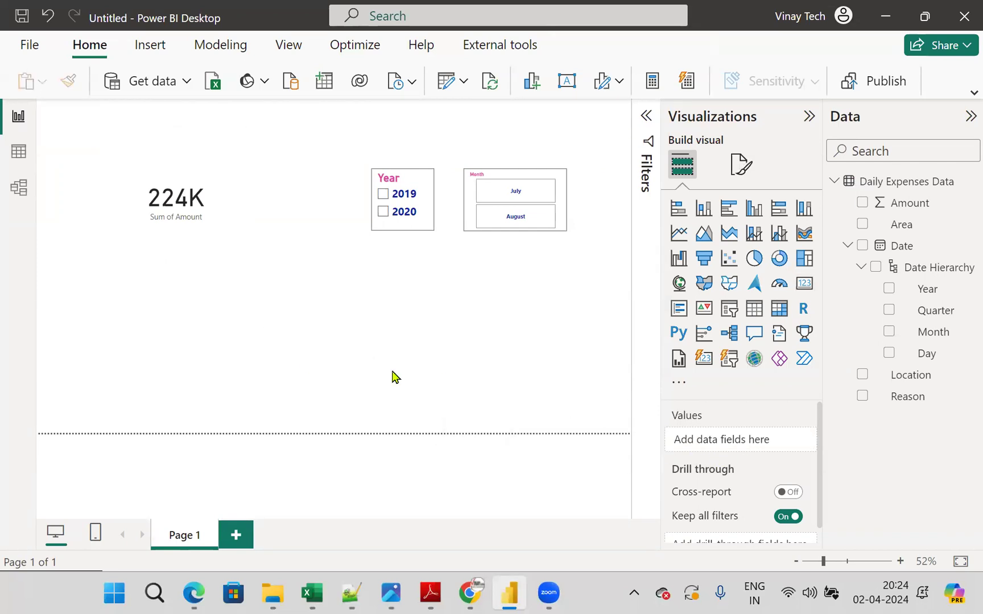
- Add a second card below the Sum of Amount card showing the Average of Amount
{"action": "left_click", "coordinate": [805, 285]}
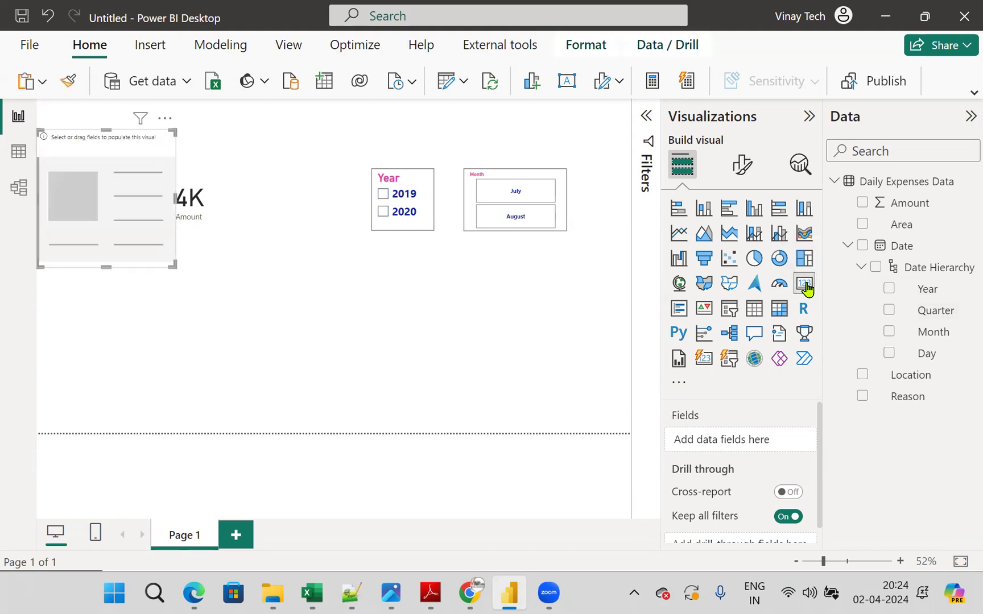
{"action": "left_click_drag", "start_coordinate": [163, 194], "coordinate": [320, 332]}
{"action": "left_click_drag", "start_coordinate": [907, 211], "coordinate": [753, 441]}
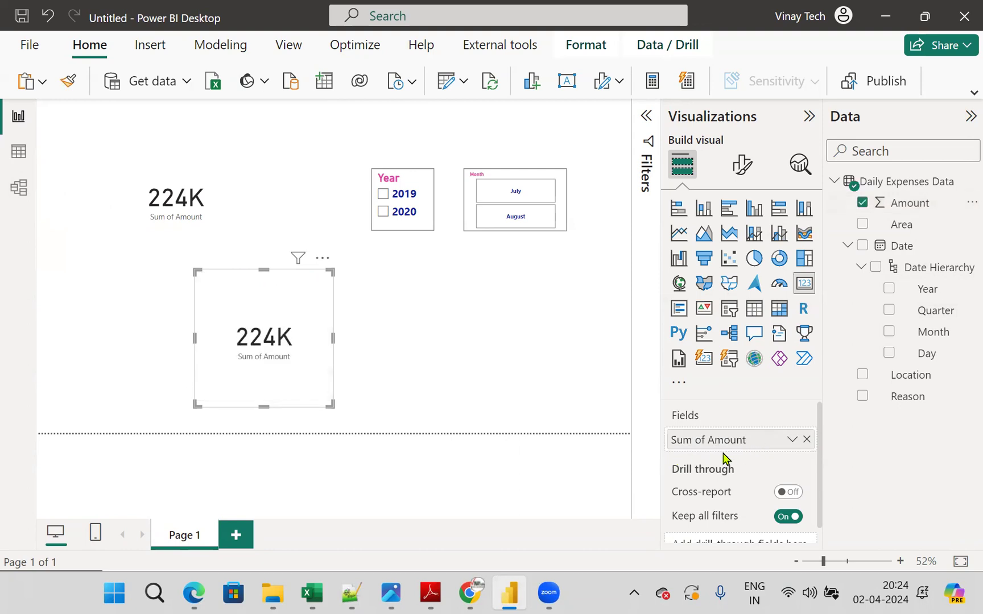
{"action": "left_click", "coordinate": [792, 440]}
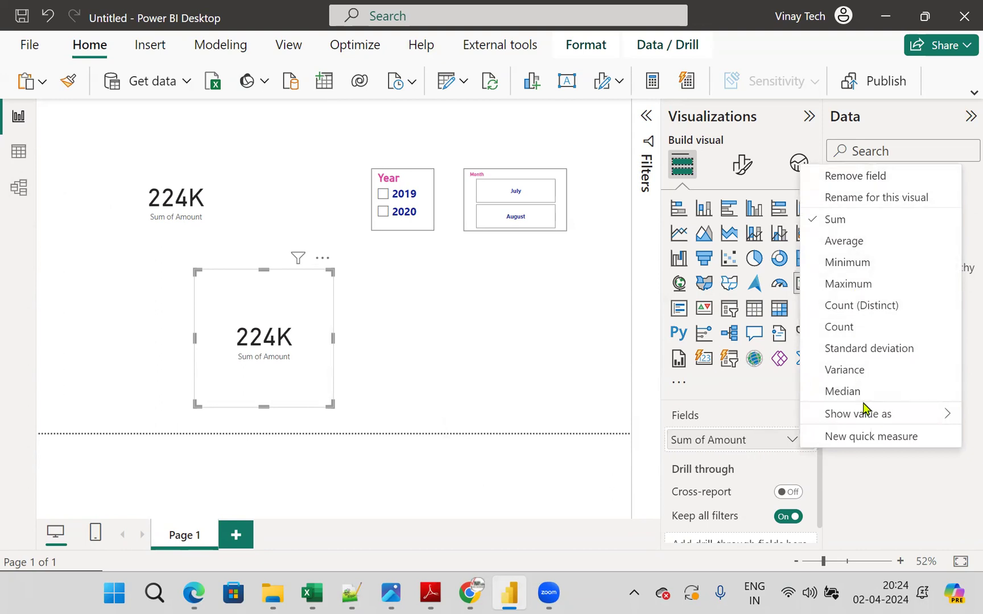
{"action": "left_click", "coordinate": [842, 245]}
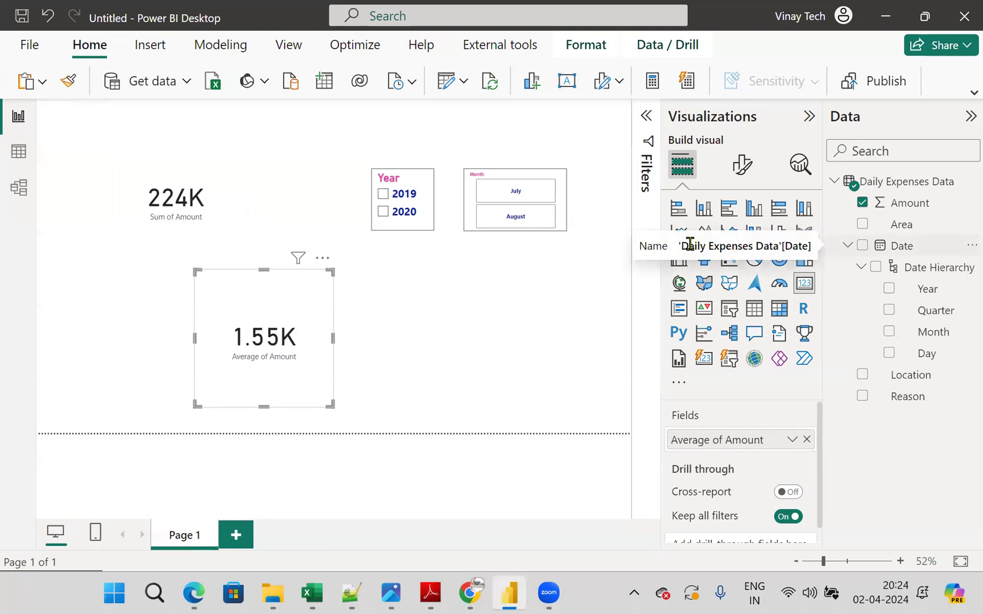
{"action": "left_click", "coordinate": [530, 311]}
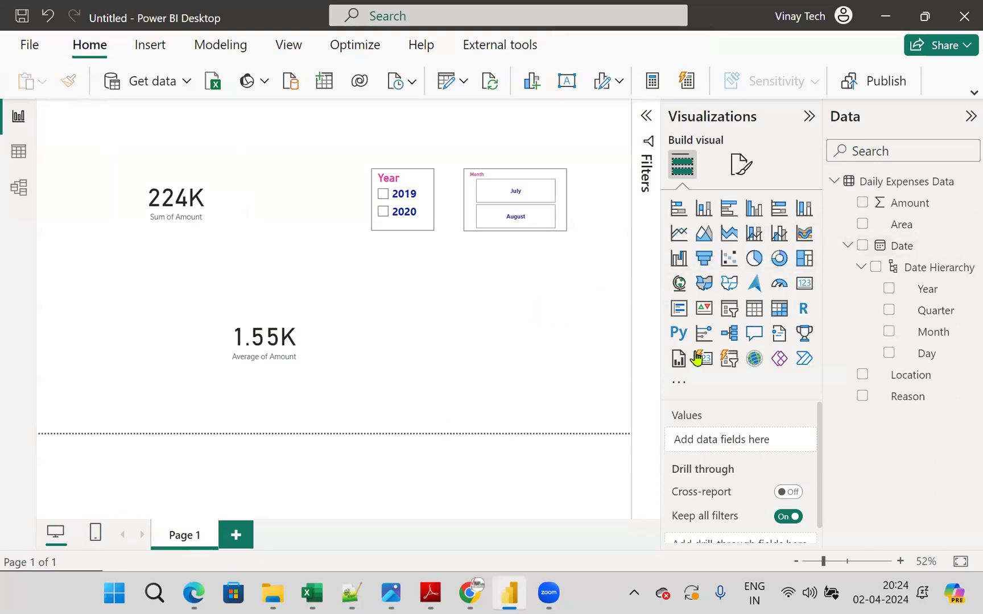
- Add a third card below the Month slicer showing the Maximum of Amount
{"action": "left_click", "coordinate": [802, 284]}
{"action": "left_click_drag", "start_coordinate": [92, 162], "coordinate": [480, 281]}
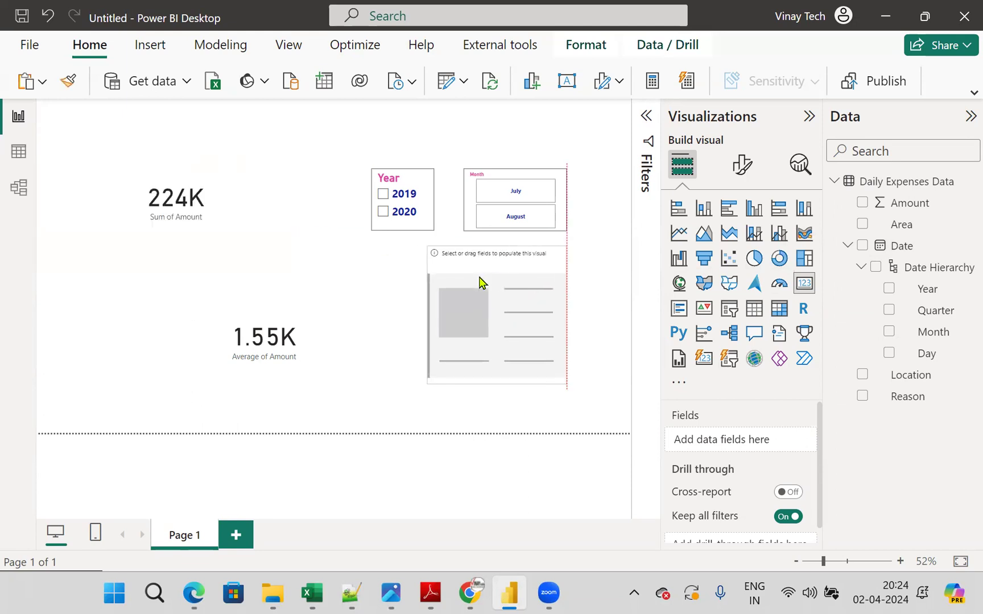
{"action": "left_click_drag", "start_coordinate": [917, 206], "coordinate": [767, 438]}
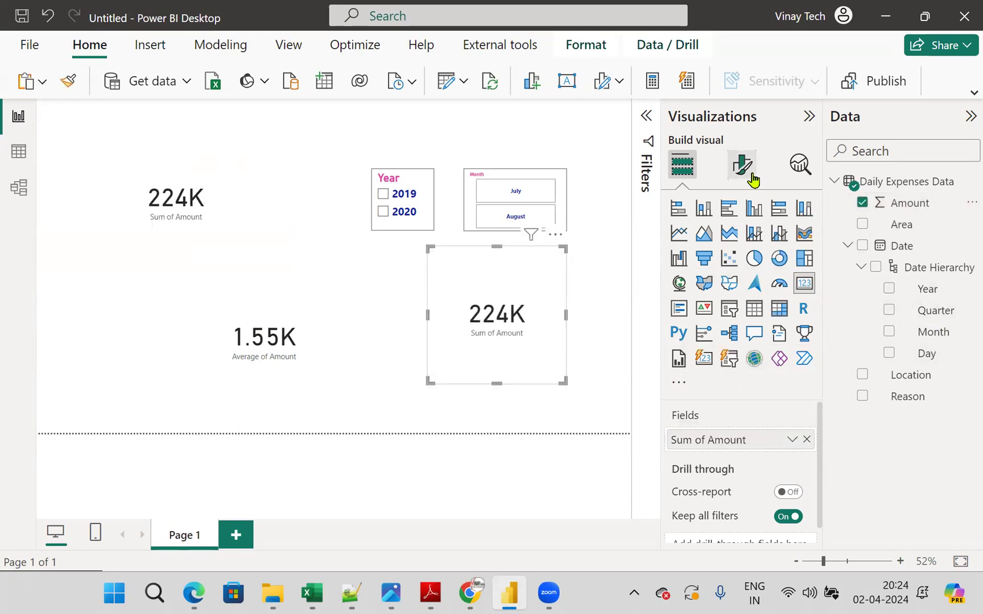
{"action": "left_click", "coordinate": [792, 440]}
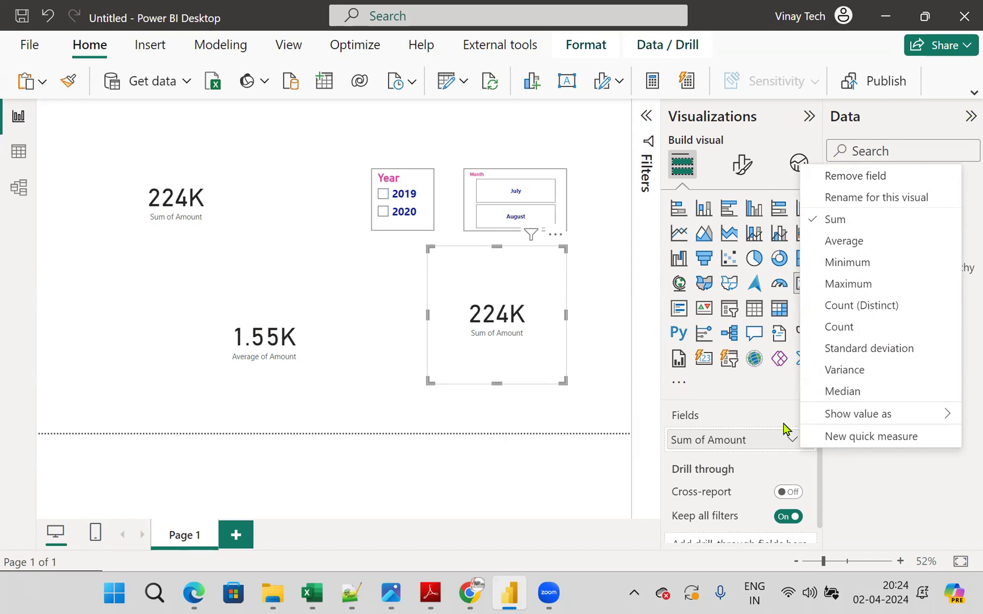
{"action": "left_click", "coordinate": [849, 285]}
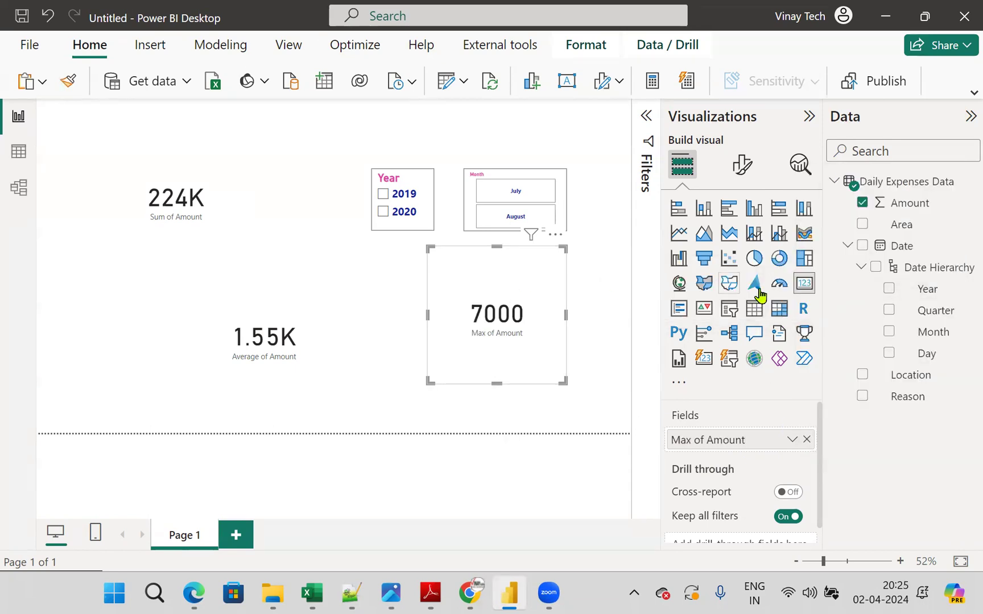
- Add a fourth card showing the Minimum of Amount and place it beside the Average of Amount card
{"action": "left_click", "coordinate": [803, 282]}
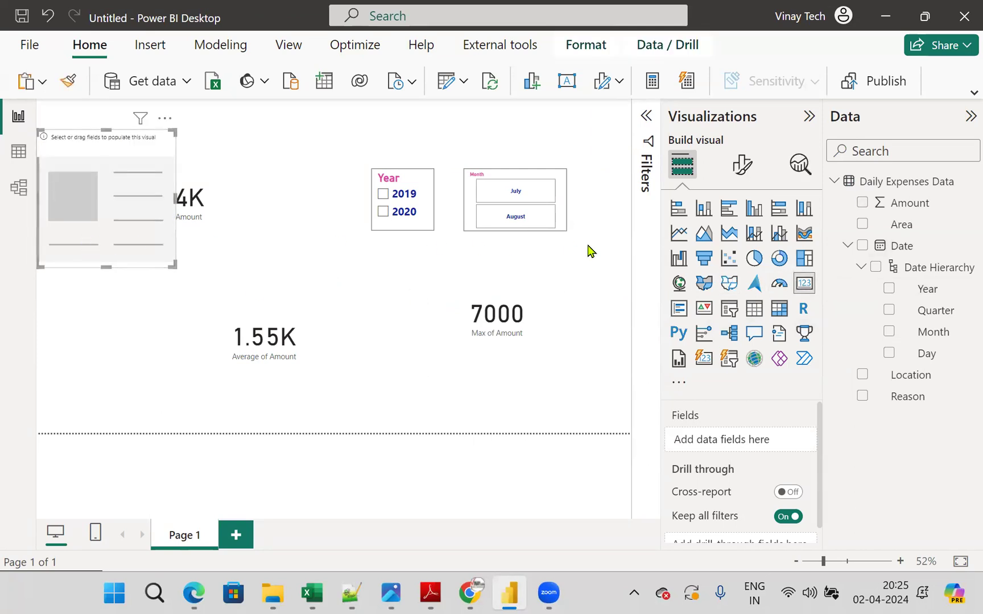
{"action": "left_click_drag", "start_coordinate": [915, 214], "coordinate": [804, 455]}
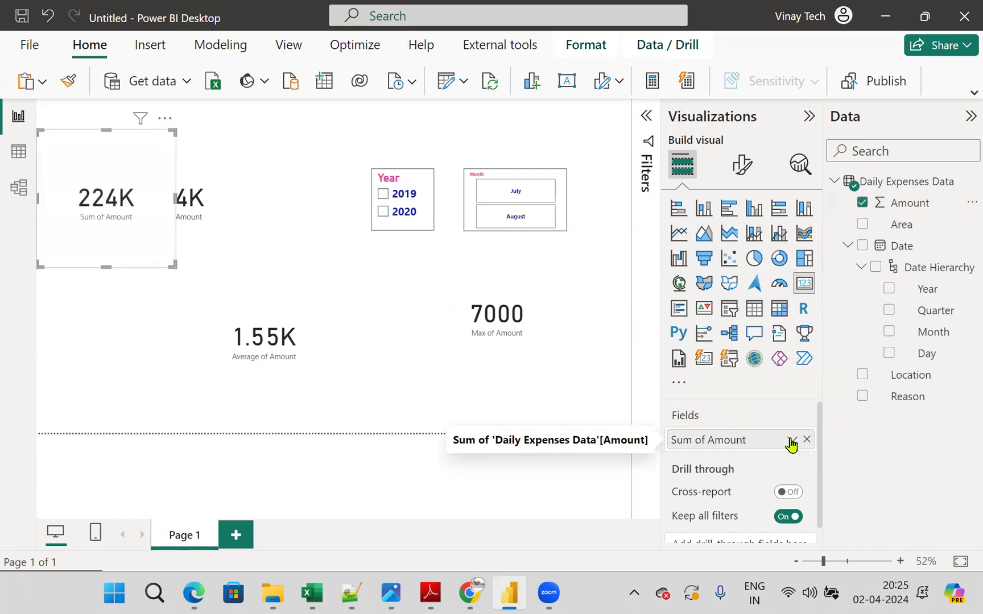
{"action": "left_click", "coordinate": [792, 440]}
{"action": "left_click", "coordinate": [870, 262]}
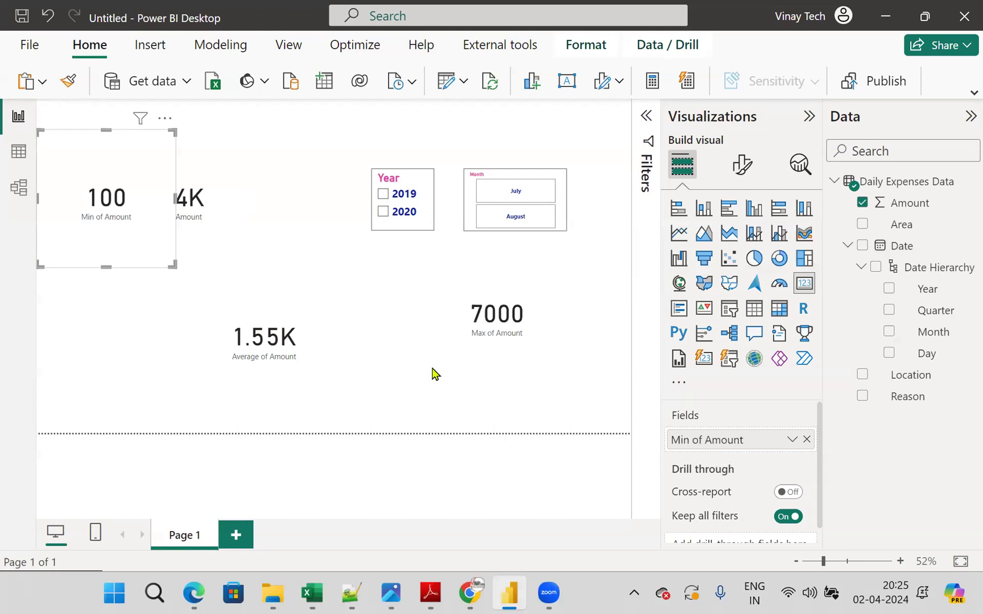
{"action": "left_click_drag", "start_coordinate": [108, 185], "coordinate": [127, 308]}
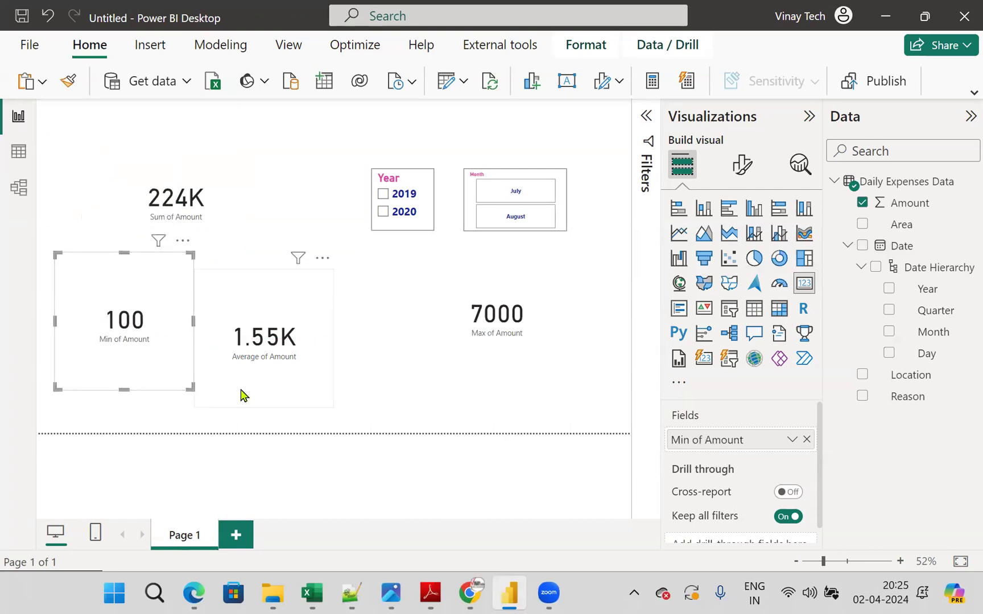
- Format the Sum of Amount card's callout value as bold and dark blue
{"action": "left_click", "coordinate": [205, 179]}
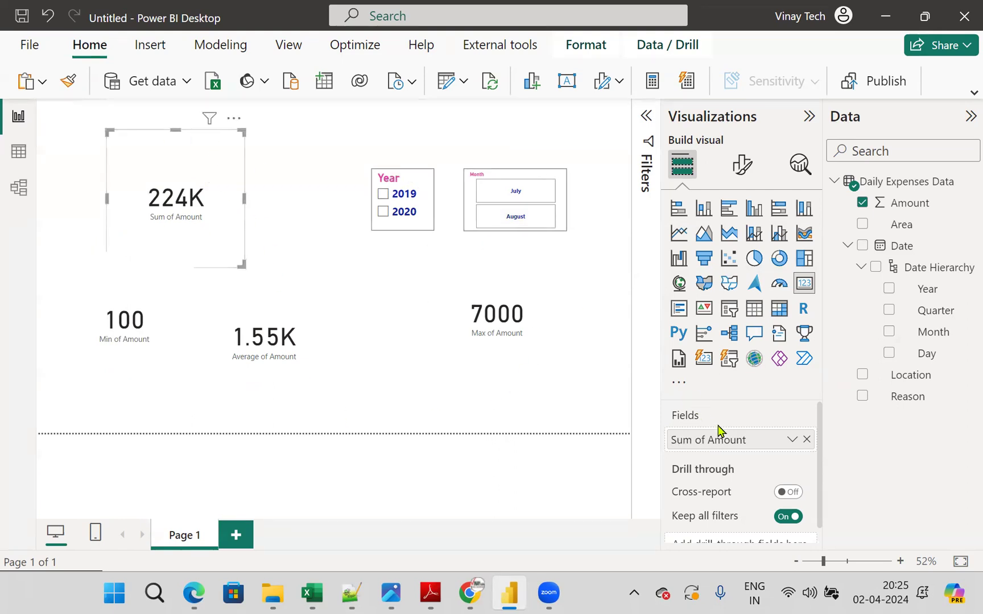
{"action": "left_click", "coordinate": [739, 170]}
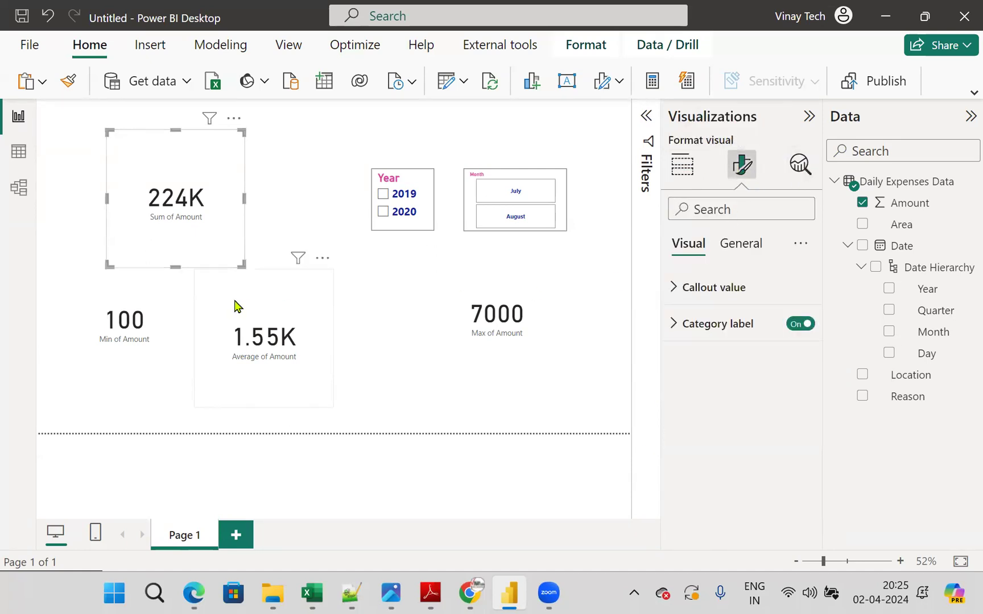
{"action": "mouse_move", "coordinate": [211, 199]}
{"action": "left_mouse_down"}
{"action": "mouse_move", "coordinate": [648, 275]}
{"action": "mouse_move", "coordinate": [668, 263]}
{"action": "left_mouse_up"}
{"action": "left_click_drag", "start_coordinate": [238, 236], "coordinate": [665, 317]}
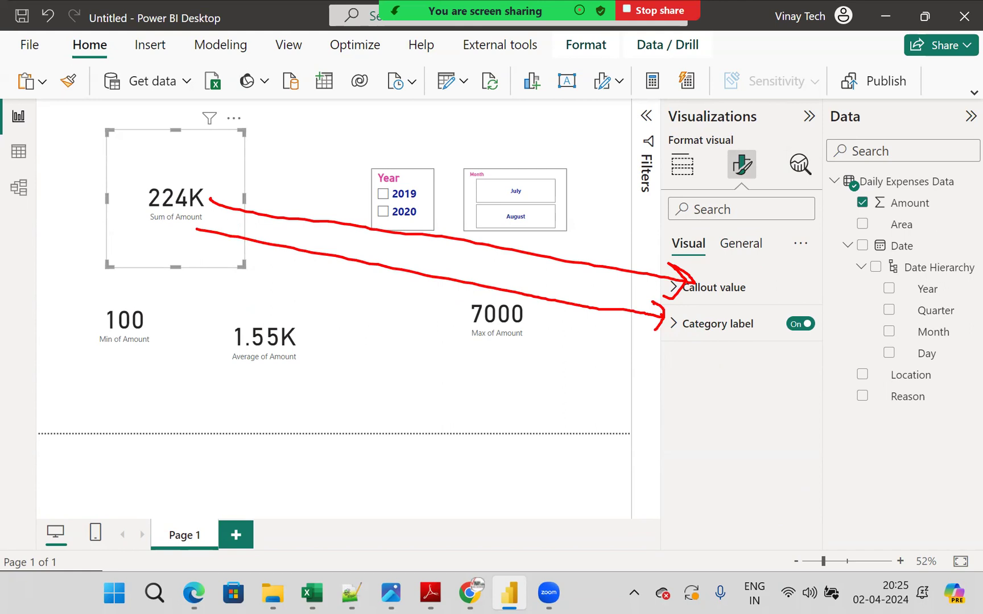
{"action": "left_click", "coordinate": [676, 288]}
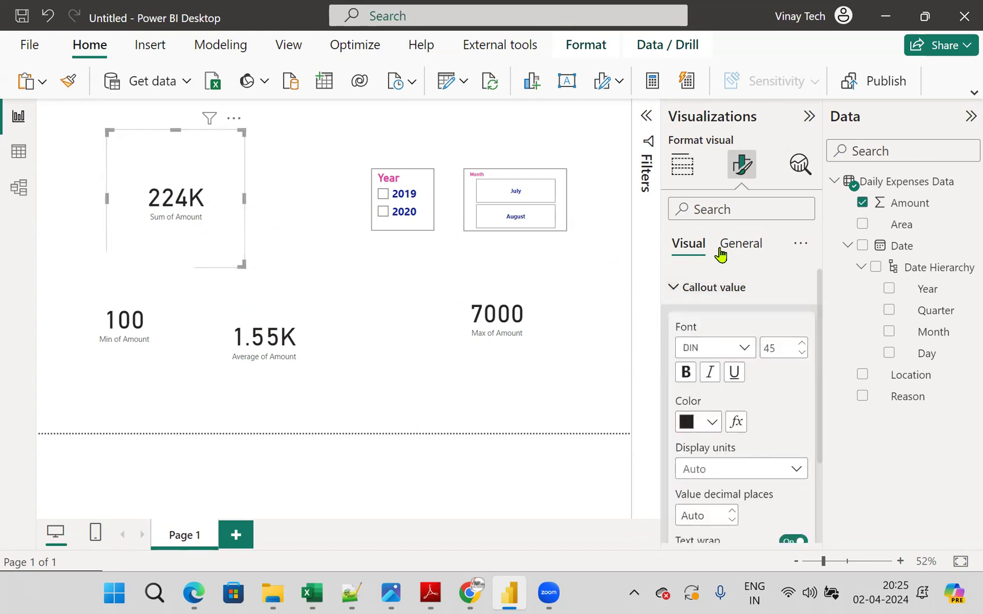
{"action": "left_click", "coordinate": [687, 373]}
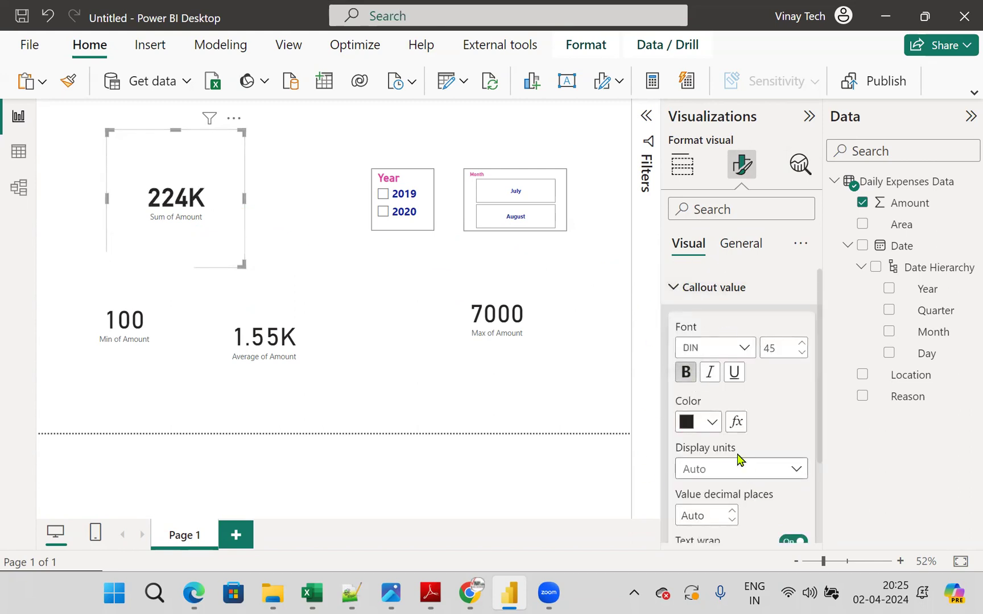
{"action": "left_click", "coordinate": [711, 423]}
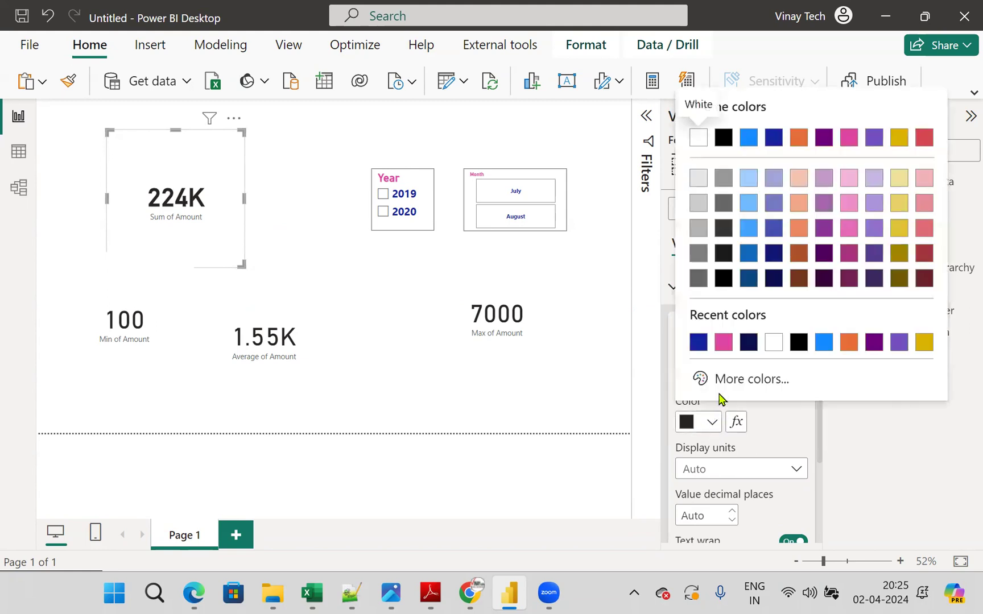
{"action": "left_click", "coordinate": [699, 343]}
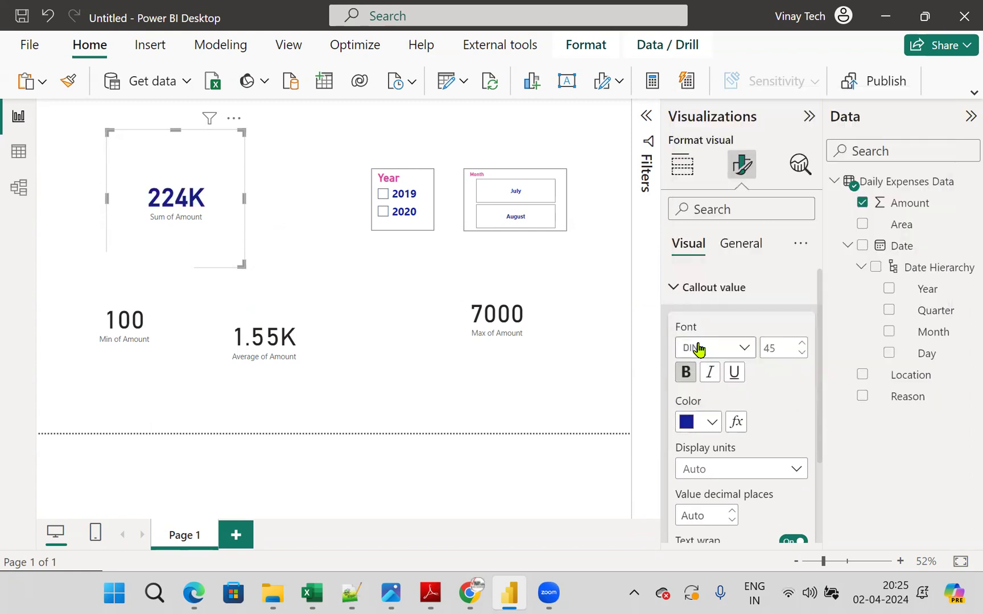
- Set the Sum of Amount card's callout value font size to 30
{"action": "left_click", "coordinate": [743, 475]}
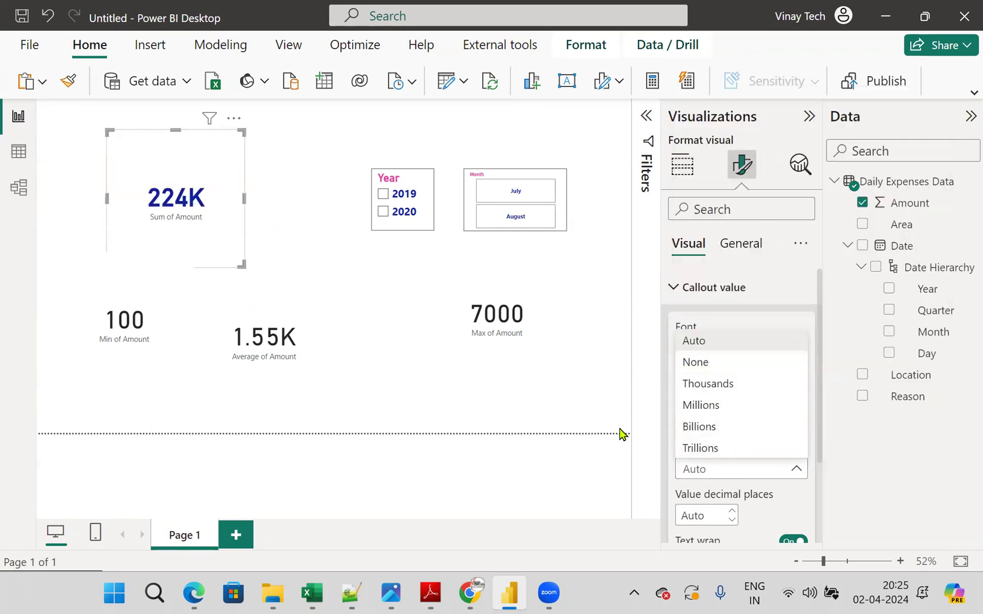
{"action": "left_click", "coordinate": [782, 281]}
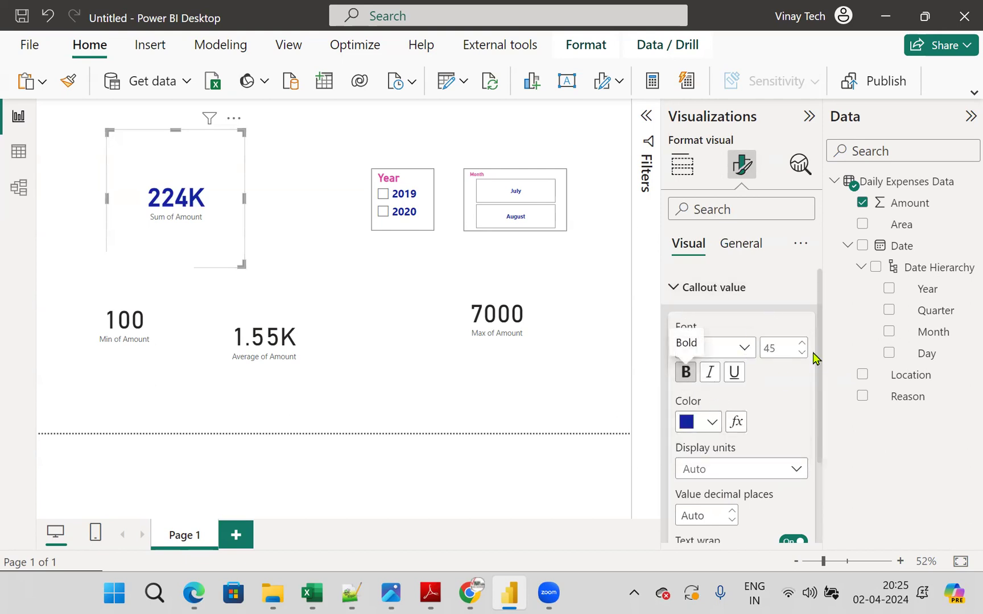
{"action": "left_click_drag", "start_coordinate": [784, 348], "coordinate": [738, 351]}
{"action": "type", "text": "30"}
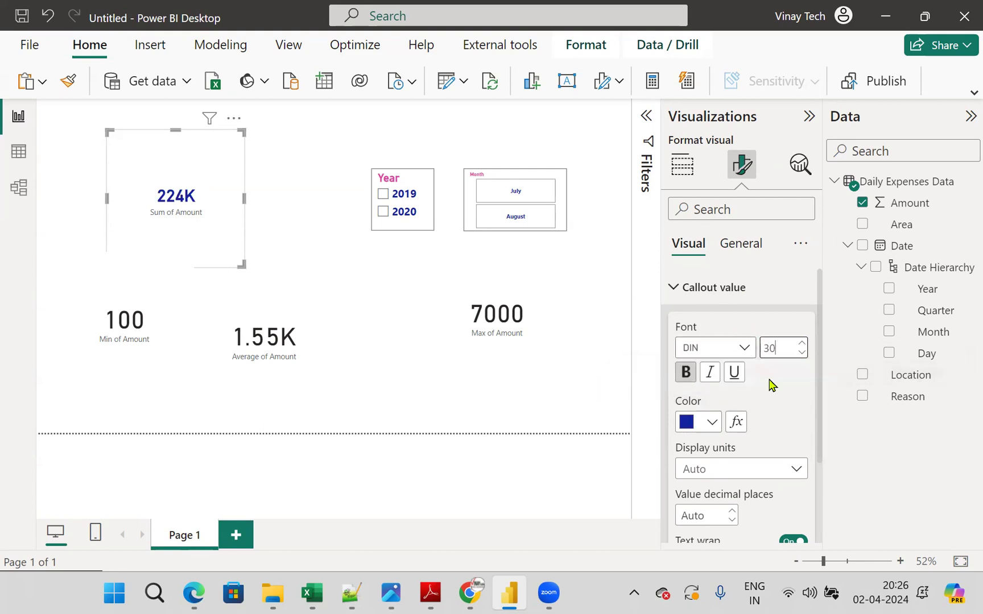
- On the Sum of Amount card, set the callout display units to None and format the category label as bold, pink, size 16
{"action": "left_click", "coordinate": [732, 476]}
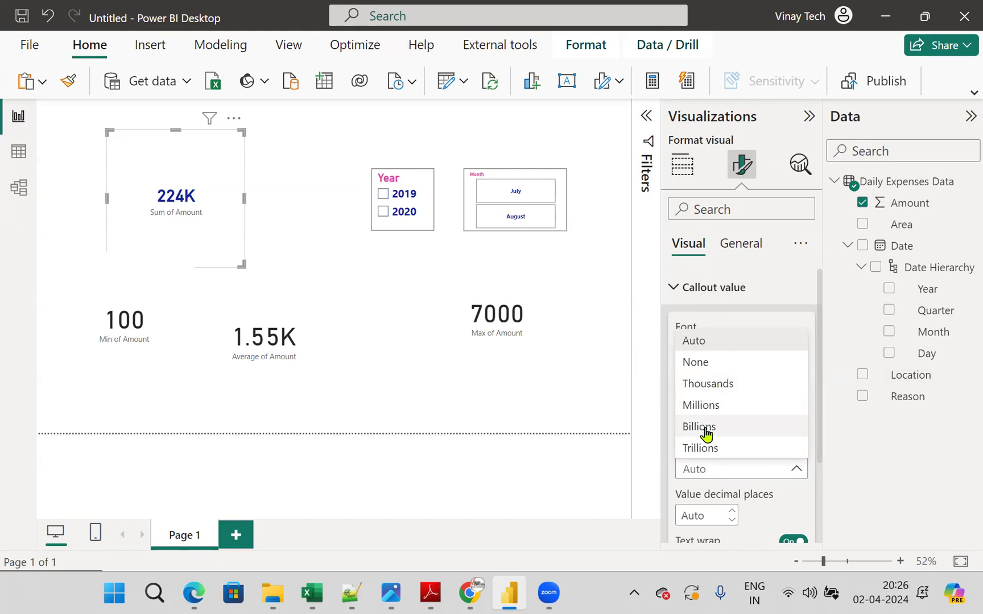
{"action": "left_click", "coordinate": [706, 366]}
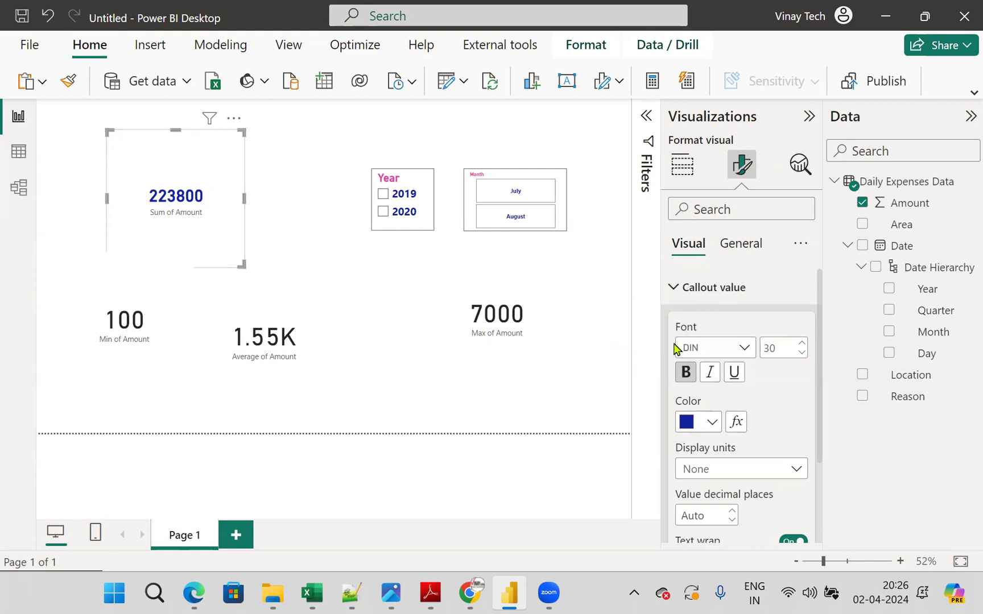
{"action": "scroll", "coordinate": [784, 456], "scroll_direction": "down", "scroll_amount": 2}
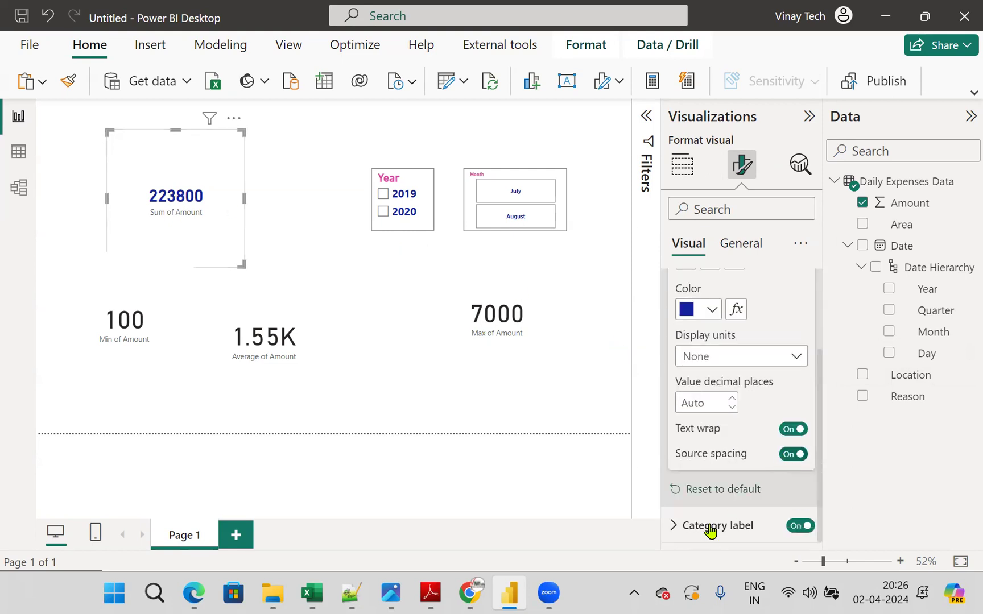
{"action": "left_click", "coordinate": [674, 526]}
{"action": "scroll", "coordinate": [733, 461], "scroll_direction": "down", "scroll_amount": 2}
{"action": "scroll", "coordinate": [736, 466], "scroll_direction": "down", "scroll_amount": 1}
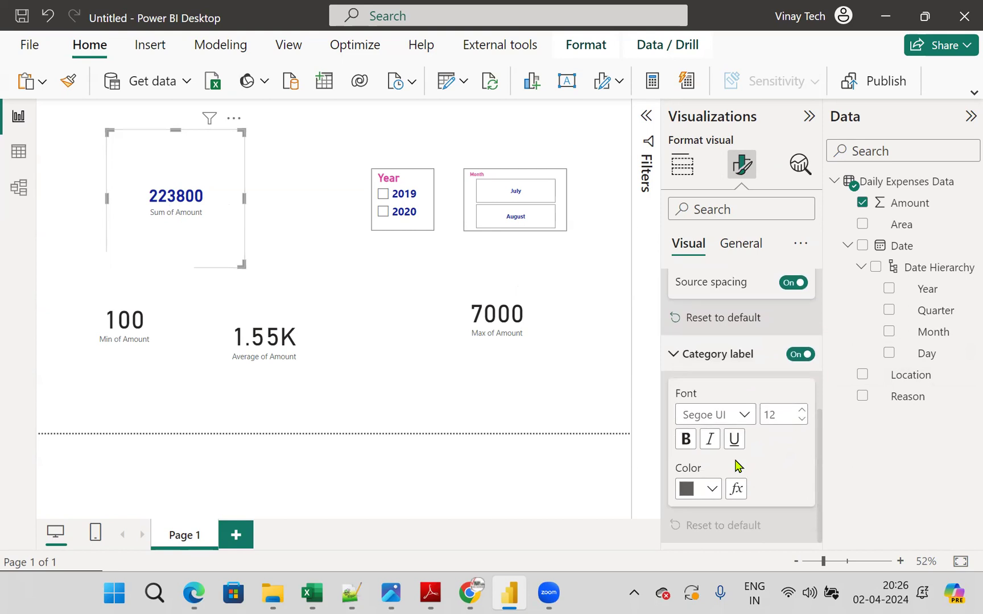
{"action": "left_click", "coordinate": [685, 439]}
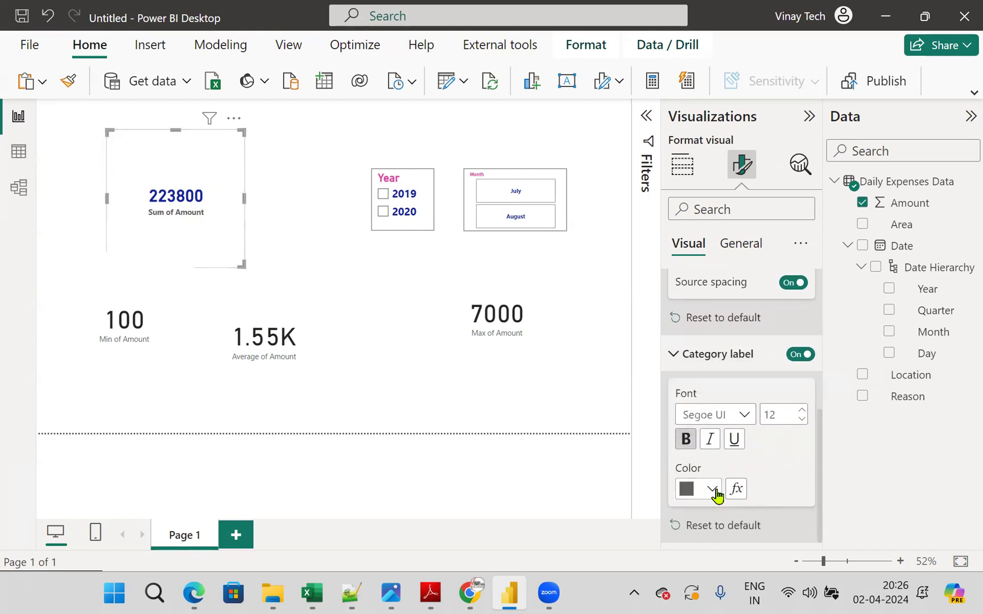
{"action": "left_click", "coordinate": [713, 489]}
{"action": "left_click", "coordinate": [724, 409]}
{"action": "left_click", "coordinate": [802, 411]}
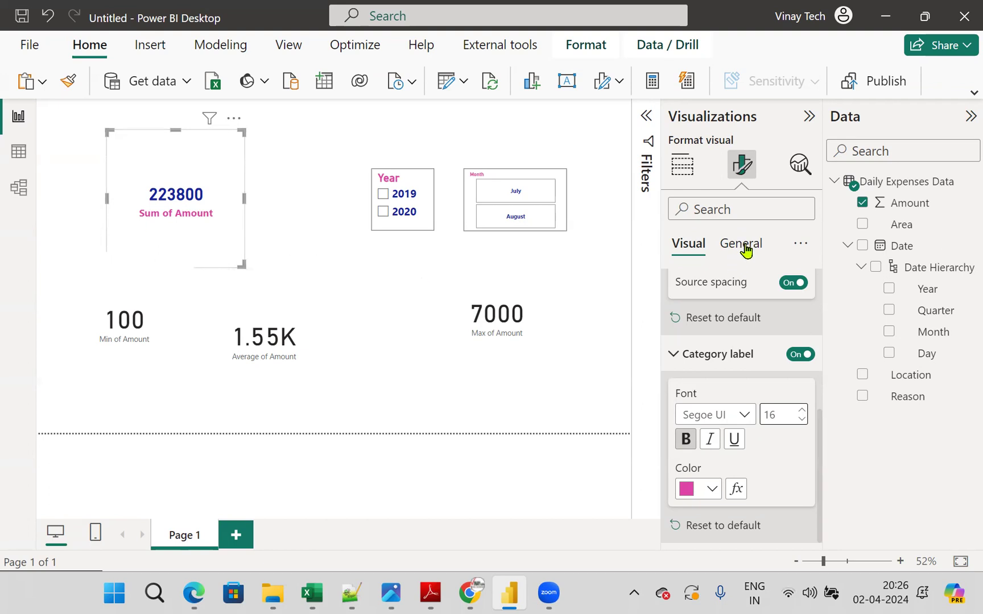
- Turn on the visual border for the Sum of Amount card and shrink the card to fit closely around its text
{"action": "left_click", "coordinate": [746, 250]}
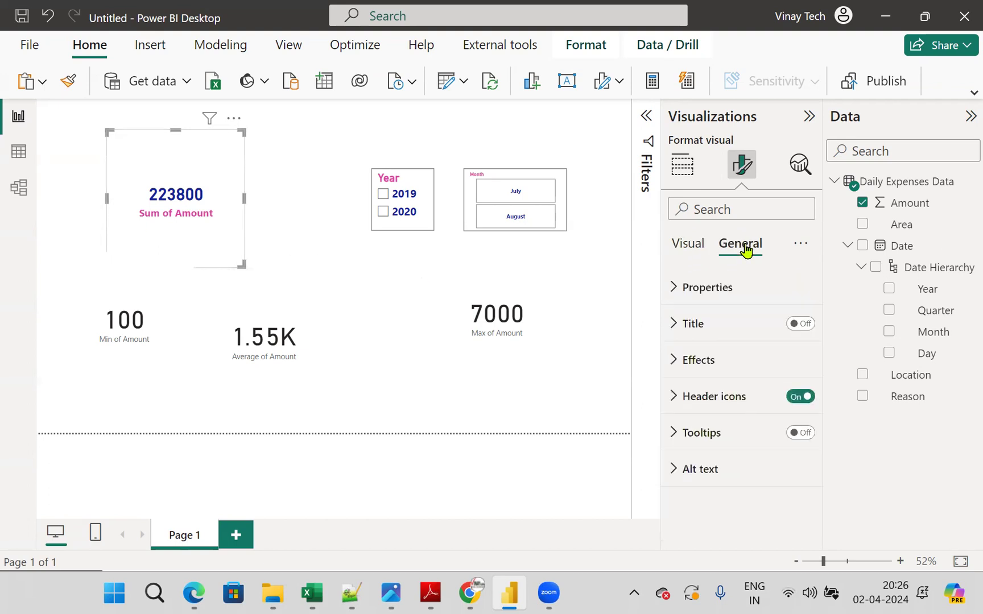
{"action": "left_click", "coordinate": [672, 362]}
{"action": "scroll", "coordinate": [788, 480], "scroll_direction": "down", "scroll_amount": 3}
{"action": "left_click", "coordinate": [793, 426]}
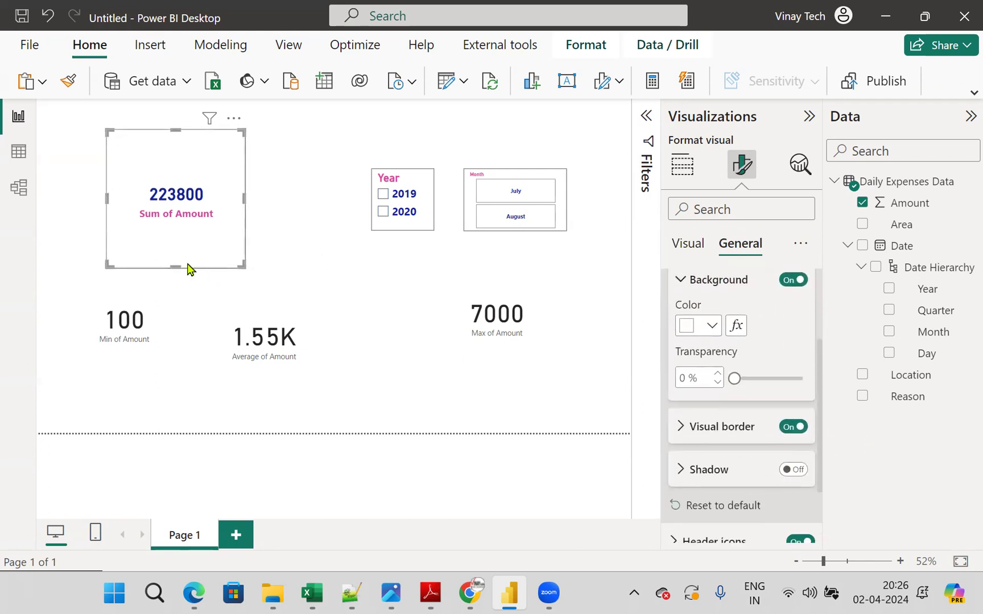
{"action": "left_click_drag", "start_coordinate": [176, 265], "coordinate": [208, 179]}
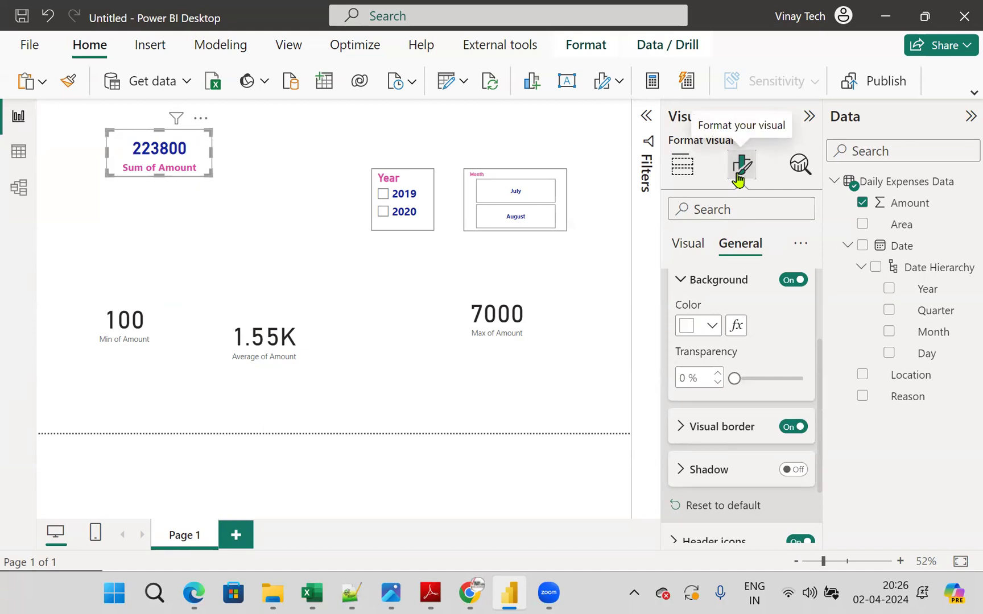
- Copy the Sum of Amount card's formatting to the Min, Average and Max of Amount cards with Format Painter
{"action": "left_click", "coordinate": [70, 85]}
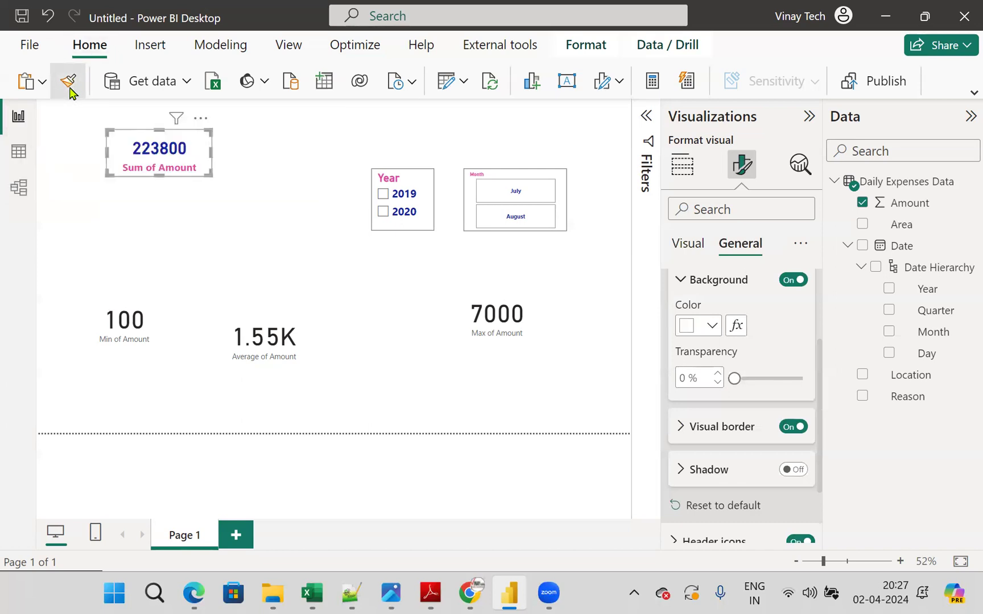
{"action": "left_click", "coordinate": [119, 328]}
{"action": "left_click", "coordinate": [69, 83]}
{"action": "left_click", "coordinate": [255, 326]}
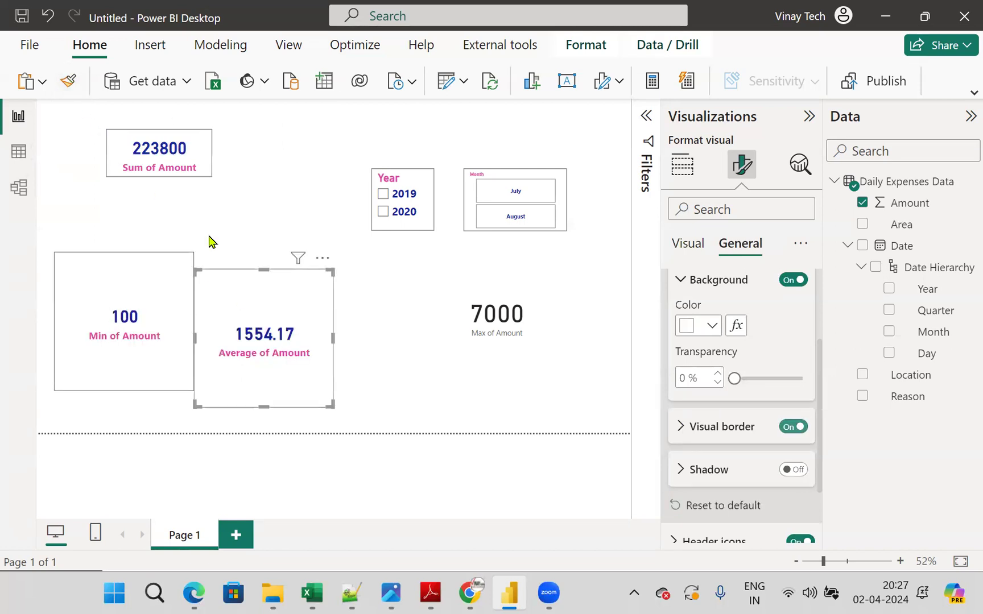
{"action": "left_click", "coordinate": [77, 91]}
{"action": "left_click", "coordinate": [533, 315]}
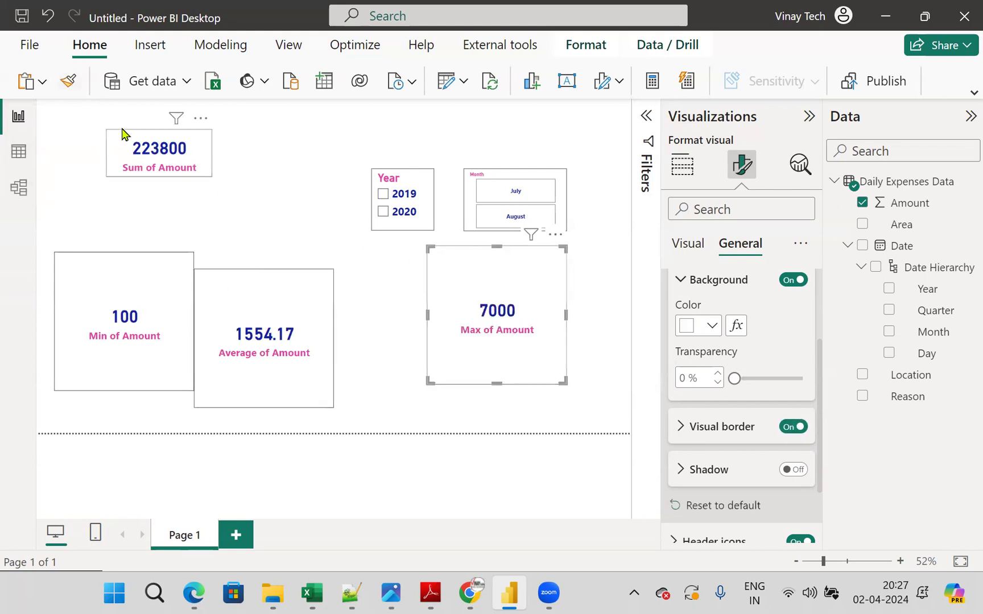
- Shrink the larger Amount cards and arrange all four in a row along the page's upper edge, ordered Sum, Average, Min, Max
{"action": "left_click_drag", "start_coordinate": [122, 133], "coordinate": [52, 102]}
{"action": "left_click", "coordinate": [146, 357]}
{"action": "left_click", "coordinate": [283, 385]}
{"action": "left_click_drag", "start_coordinate": [276, 409], "coordinate": [234, 124]}
{"action": "left_click_drag", "start_coordinate": [288, 144], "coordinate": [264, 138]}
{"action": "left_click", "coordinate": [142, 318]}
{"action": "left_click_drag", "start_coordinate": [123, 391], "coordinate": [372, 127]}
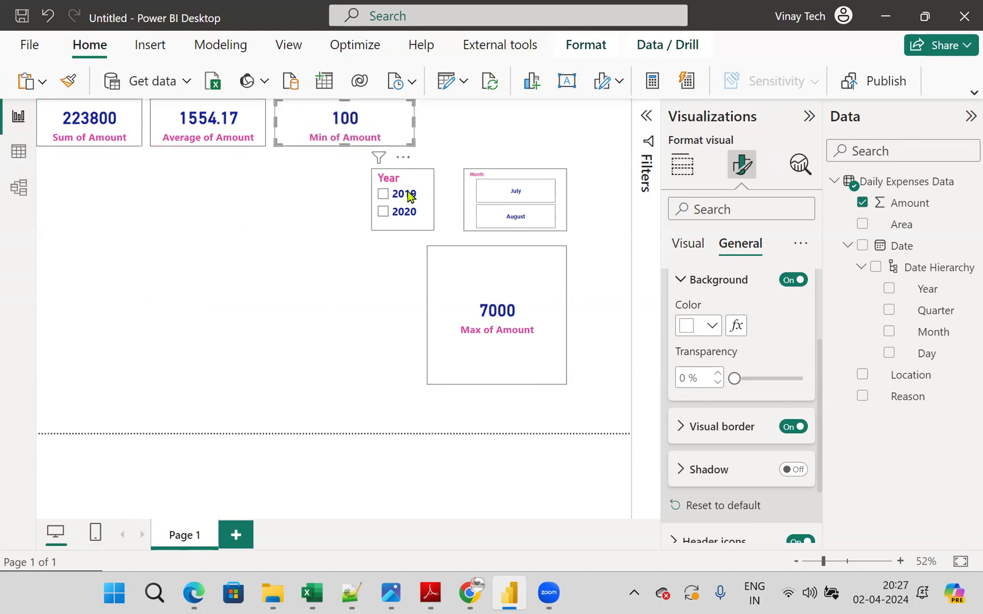
{"action": "left_click_drag", "start_coordinate": [518, 329], "coordinate": [496, 132]}
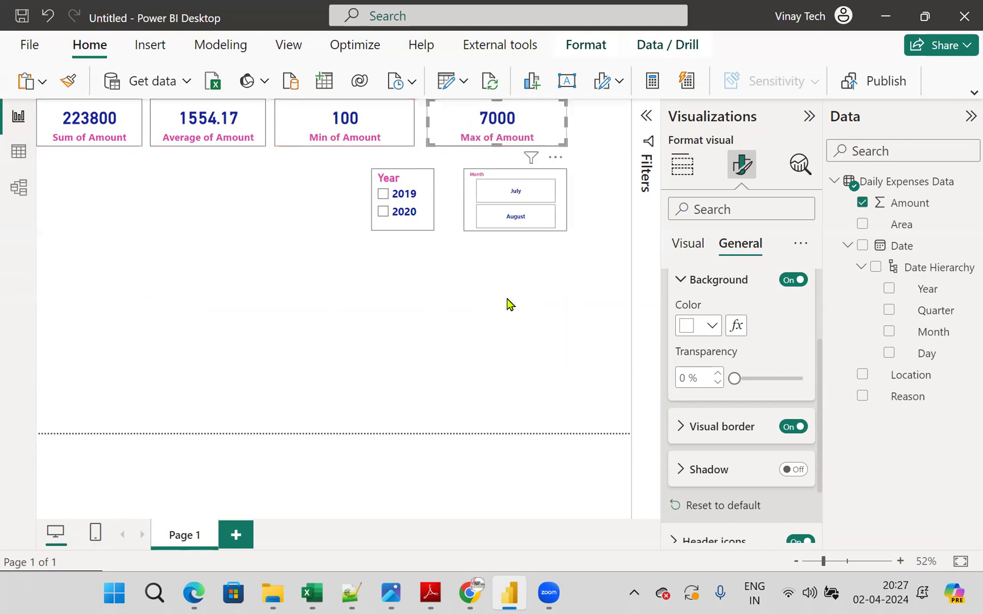
{"action": "left_click", "coordinate": [484, 307]}
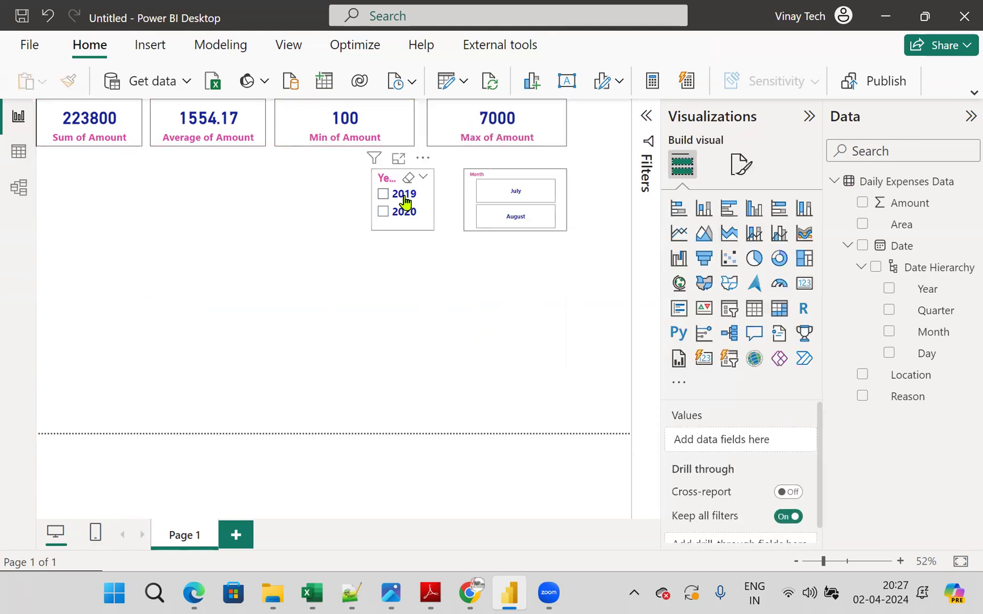
- Test the slicers by filtering the cards to 2019 with August and with July, and clear both selections
{"action": "left_click", "coordinate": [383, 194]}
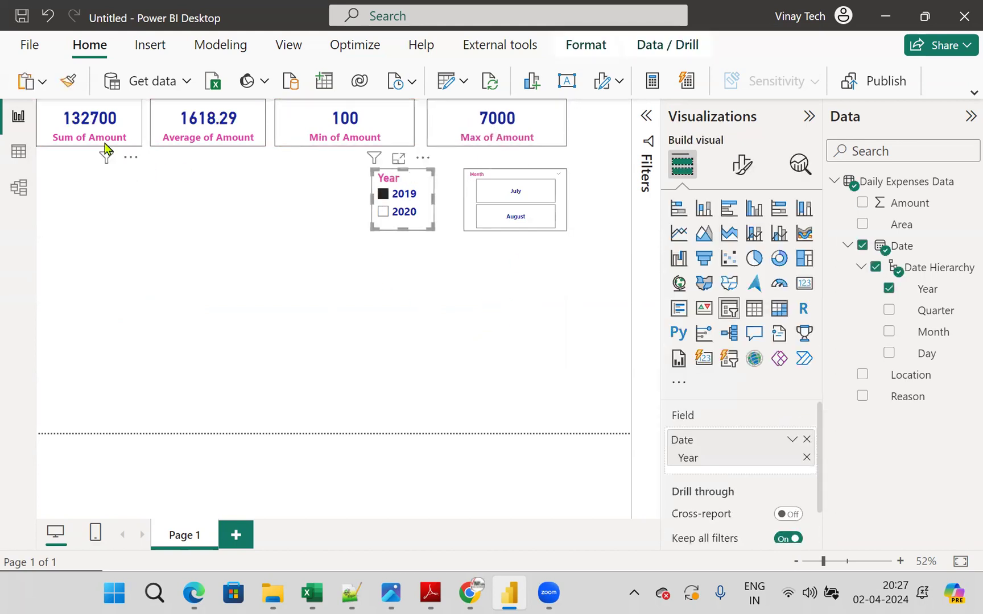
{"action": "left_click", "coordinate": [522, 227]}
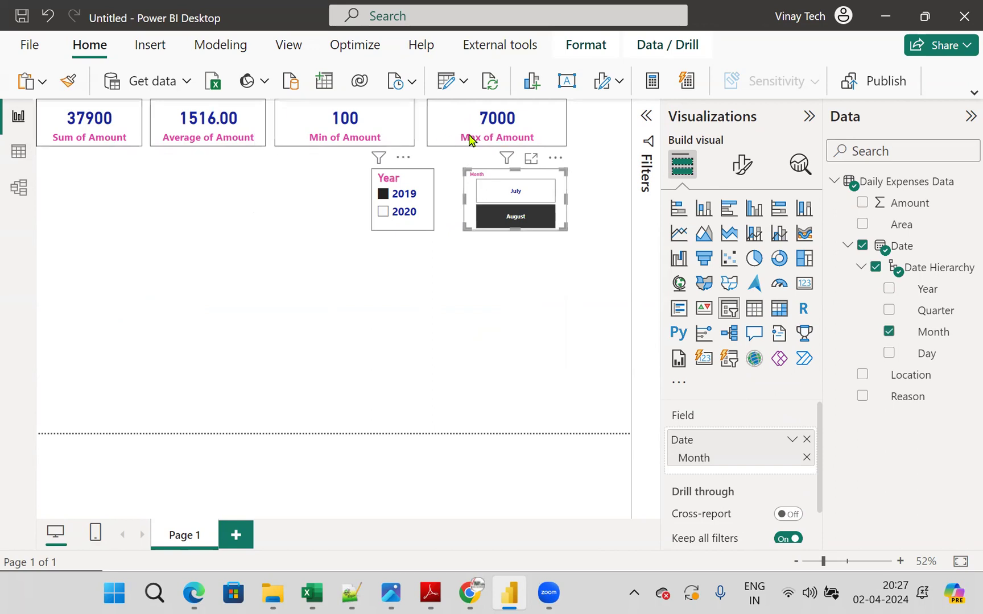
{"action": "left_click", "coordinate": [525, 195]}
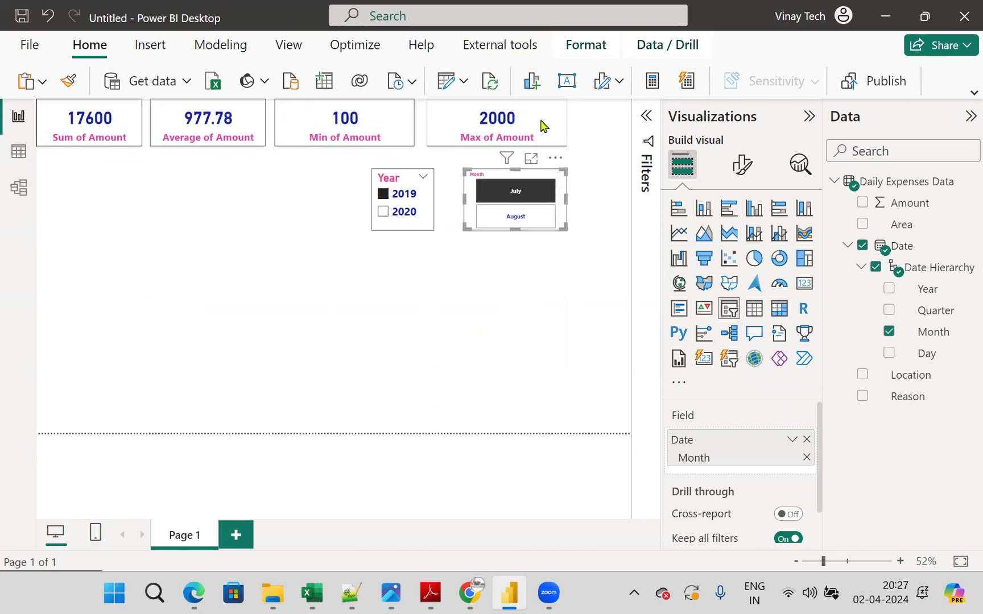
{"action": "left_click", "coordinate": [538, 182]}
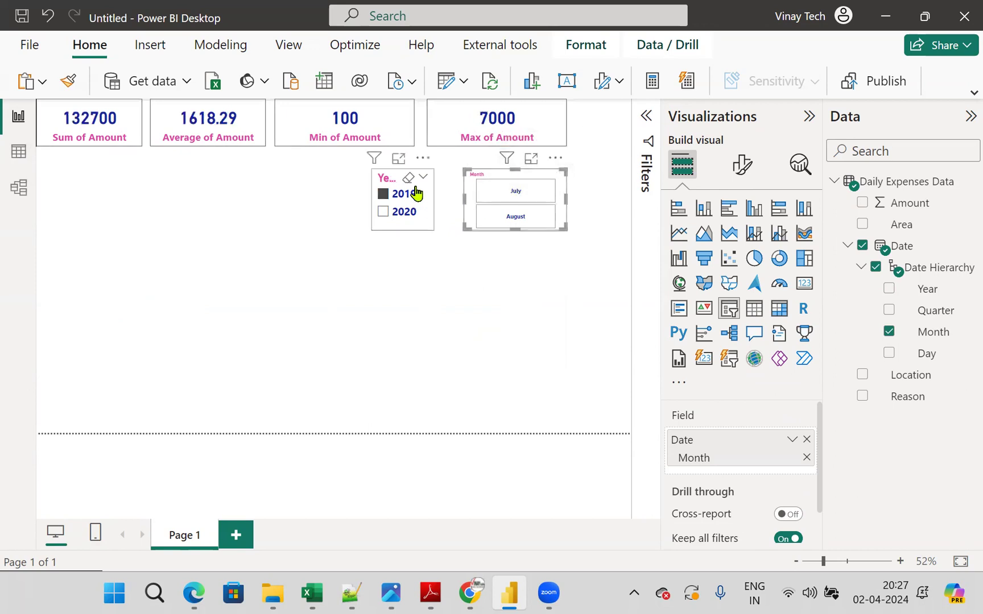
{"action": "left_click", "coordinate": [408, 178]}
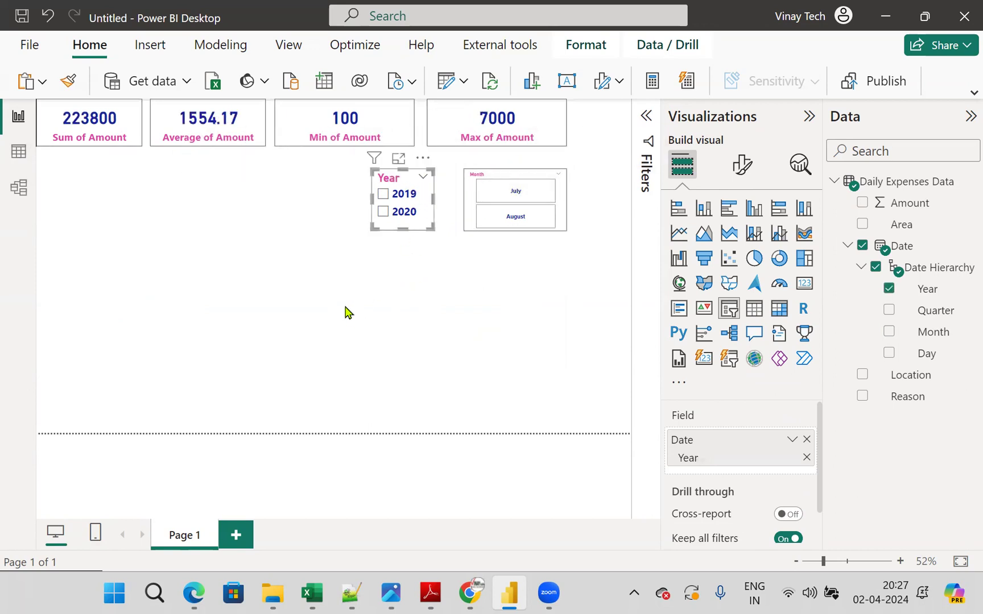
- Add a stacked bar chart in the lower-left area of the report page and widen it beyond the Sum of Amount card
{"action": "left_click", "coordinate": [348, 313]}
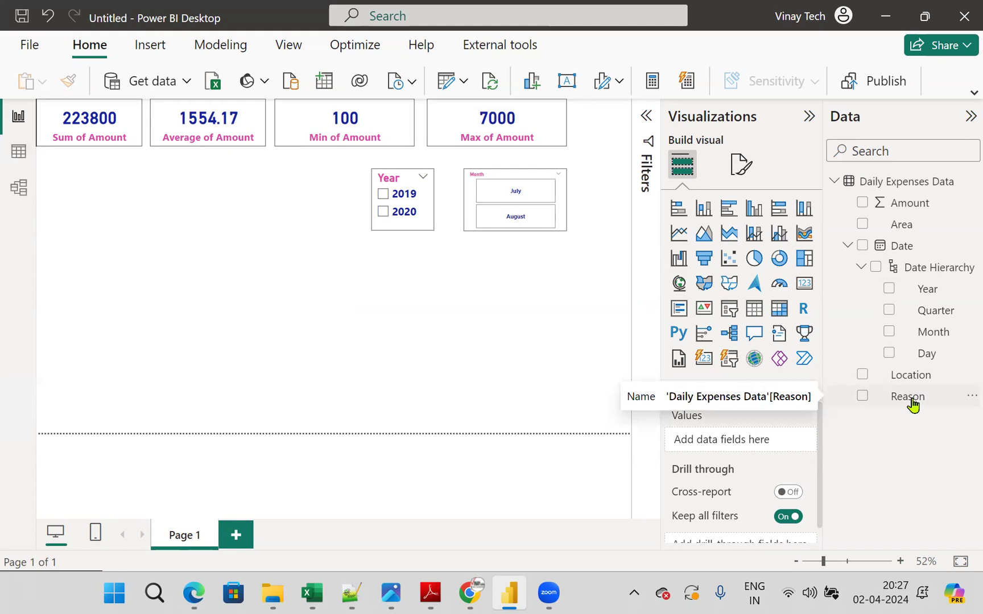
{"action": "left_click", "coordinate": [677, 209]}
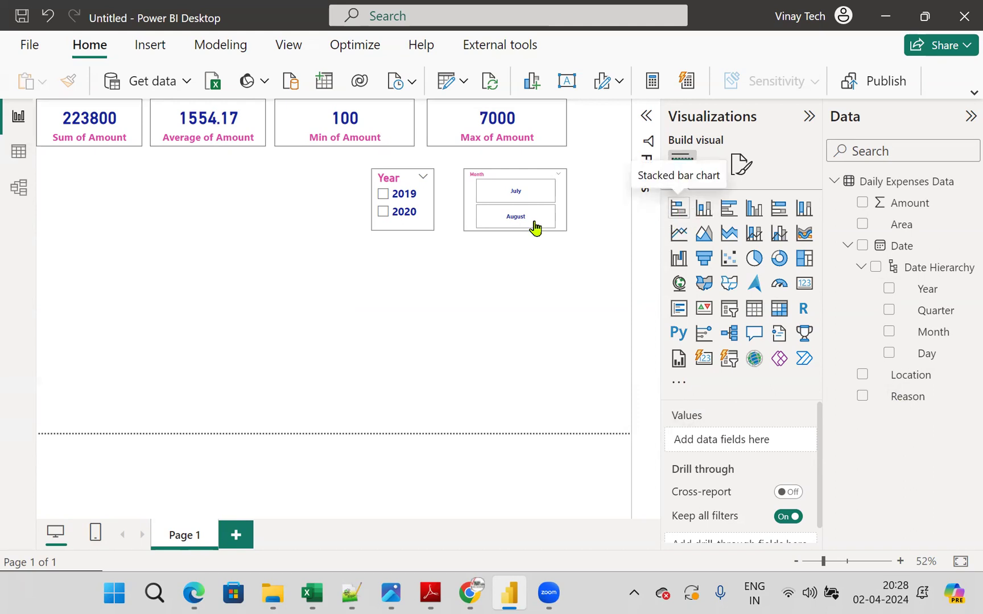
{"action": "left_click_drag", "start_coordinate": [89, 340], "coordinate": [90, 445]}
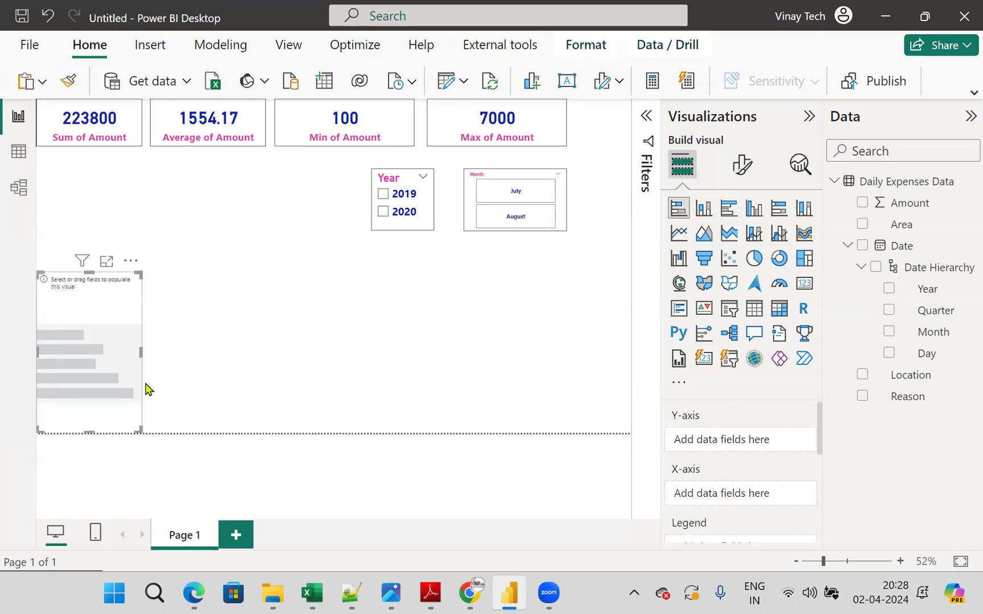
{"action": "left_click_drag", "start_coordinate": [141, 351], "coordinate": [188, 353]}
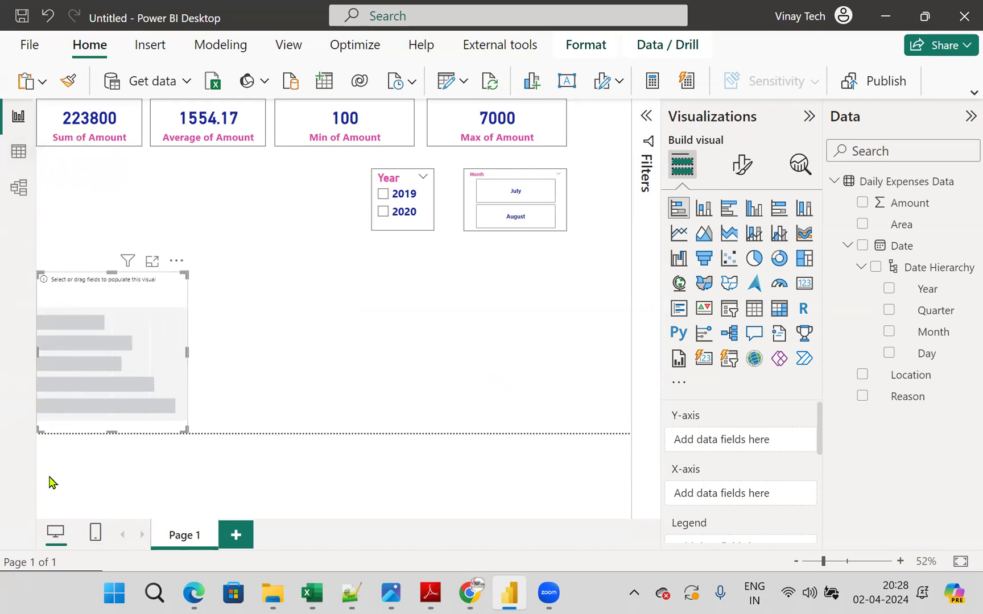
{"action": "left_click_drag", "start_coordinate": [31, 204], "coordinate": [27, 498]}
{"action": "mouse_move", "coordinate": [3, 242]}
{"action": "left_mouse_down"}
{"action": "mouse_move", "coordinate": [59, 202]}
{"action": "mouse_move", "coordinate": [92, 262]}
{"action": "left_mouse_up"}
{"action": "mouse_move", "coordinate": [2, 488]}
{"action": "left_mouse_down"}
{"action": "mouse_move", "coordinate": [248, 477]}
{"action": "mouse_move", "coordinate": [283, 485]}
{"action": "left_mouse_up"}
{"action": "left_click_drag", "start_coordinate": [267, 452], "coordinate": [225, 496]}
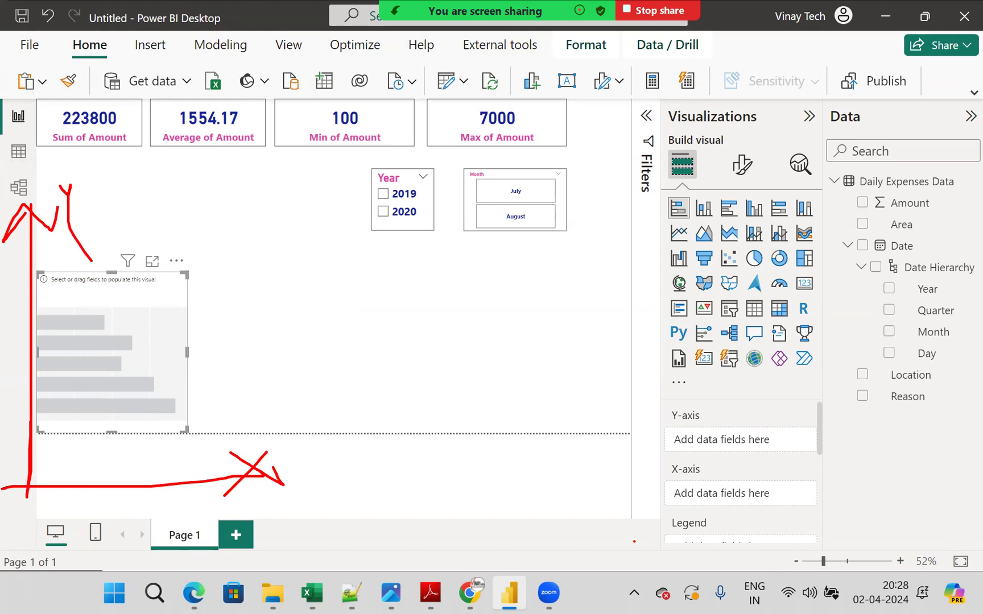
{"action": "key", "text": "Escape"}
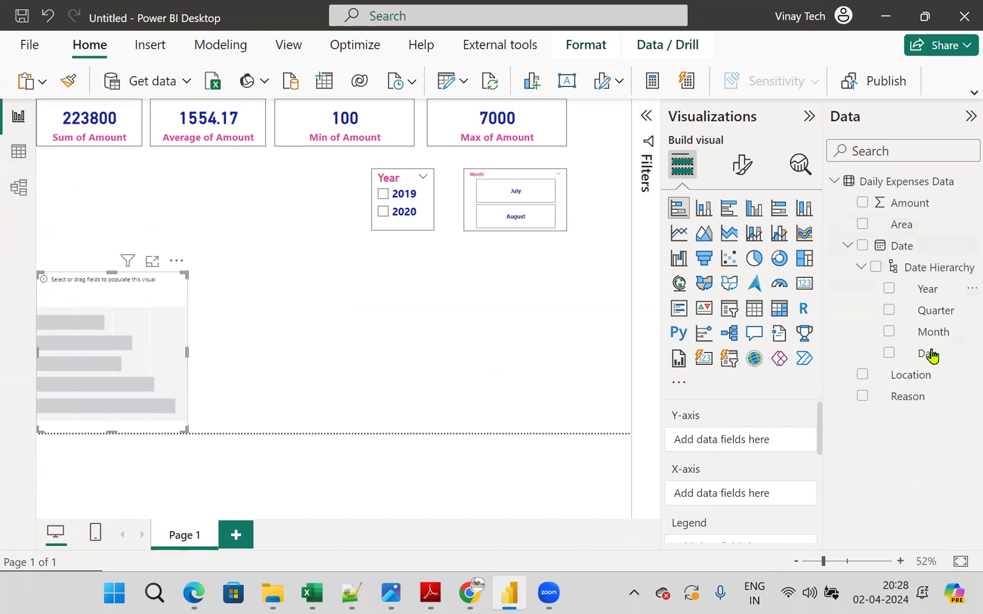
- Assign Reason to the stacked bar chart's Y-axis and Amount to its X-axis
{"action": "left_click_drag", "start_coordinate": [921, 400], "coordinate": [182, 375]}
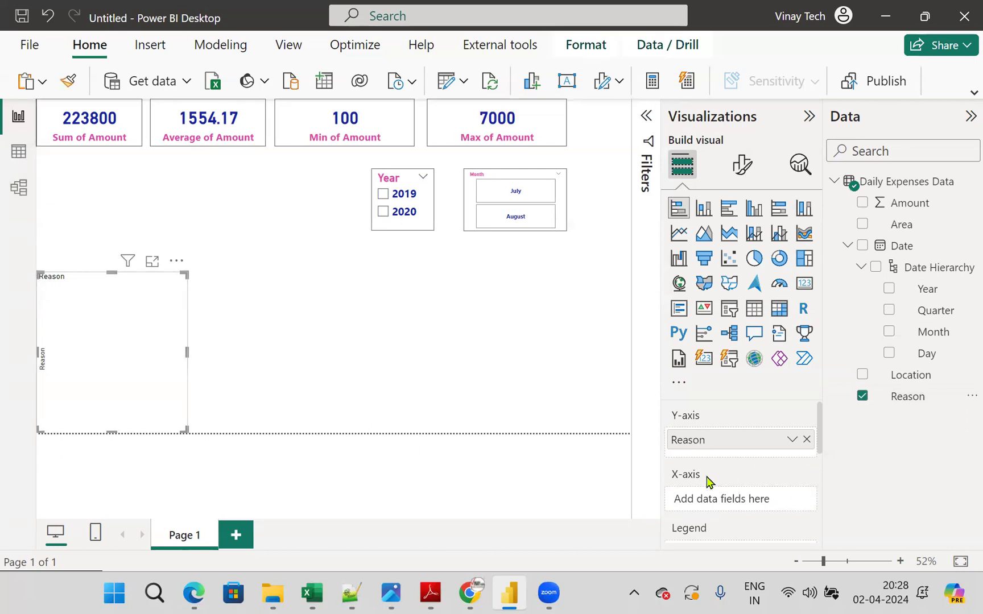
{"action": "left_click_drag", "start_coordinate": [932, 202], "coordinate": [783, 493]}
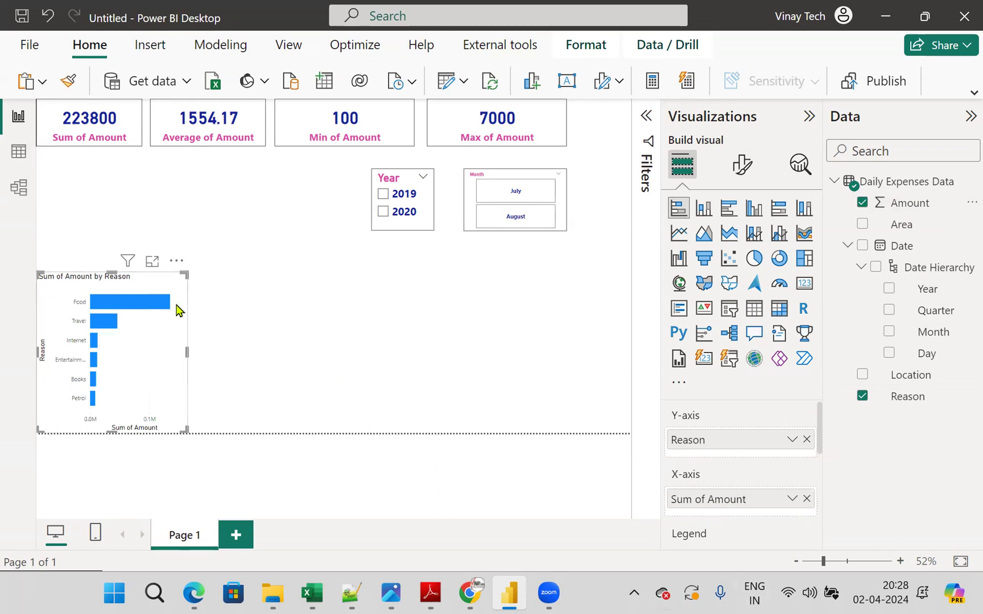
- Examine each Reason bar's Sum of Amount in focus mode and return to the report page
{"action": "left_click", "coordinate": [152, 263]}
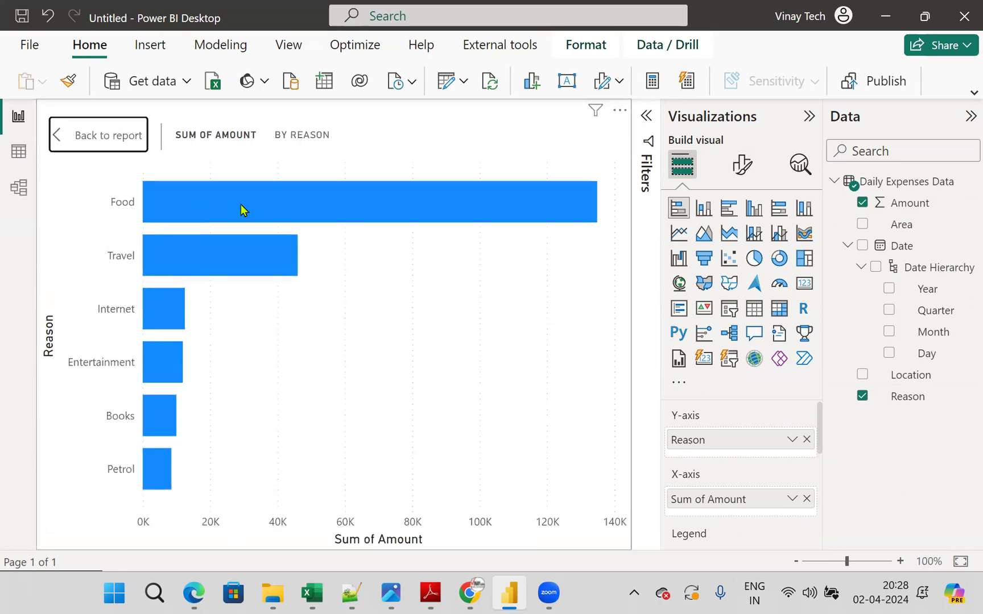
{"action": "mouse_move", "coordinate": [241, 210]}
{"action": "mouse_move", "coordinate": [213, 254]}
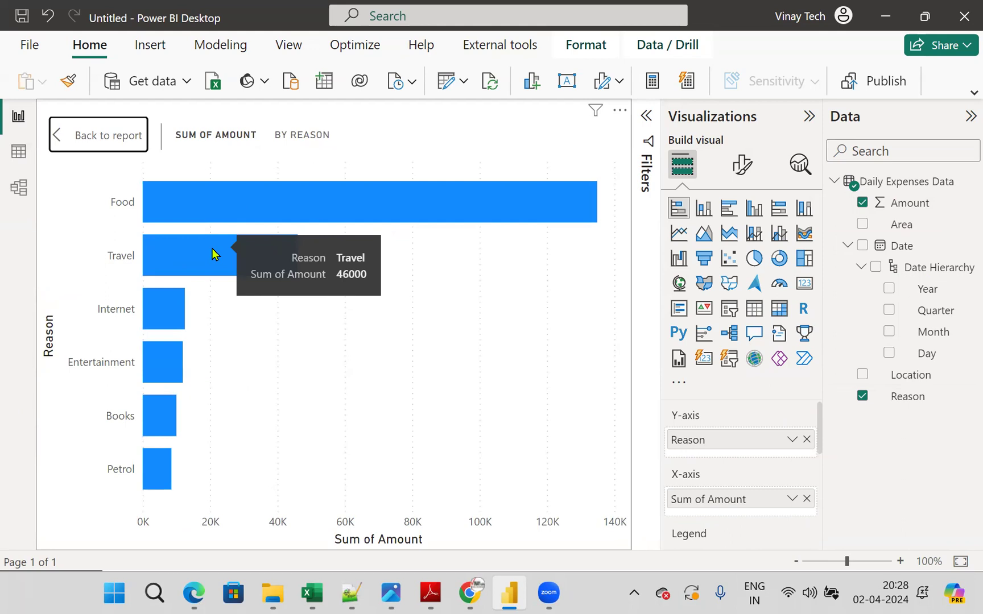
{"action": "mouse_move", "coordinate": [163, 308]}
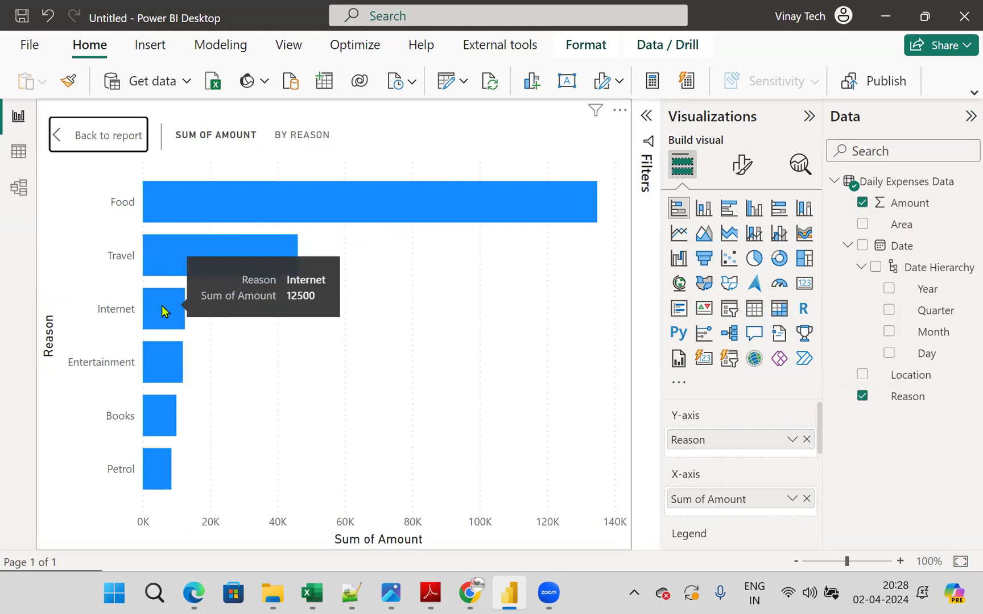
{"action": "mouse_move", "coordinate": [169, 366]}
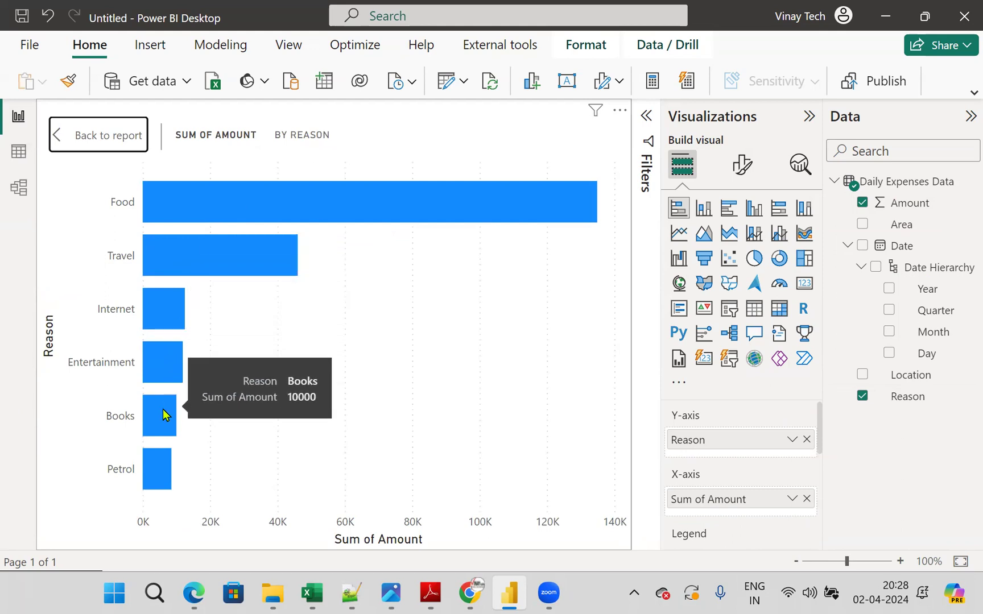
{"action": "mouse_move", "coordinate": [154, 475]}
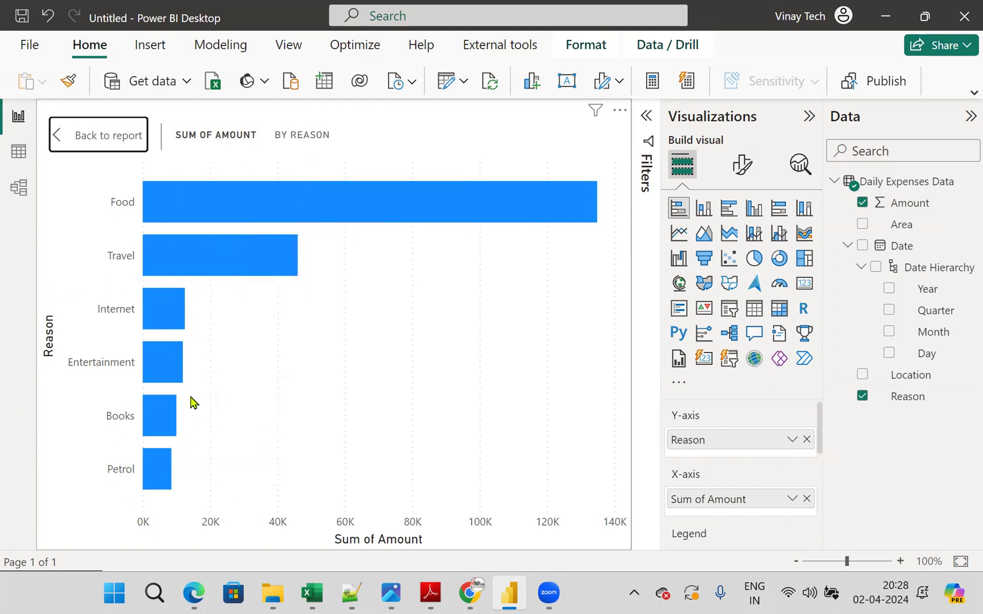
{"action": "left_click", "coordinate": [128, 140]}
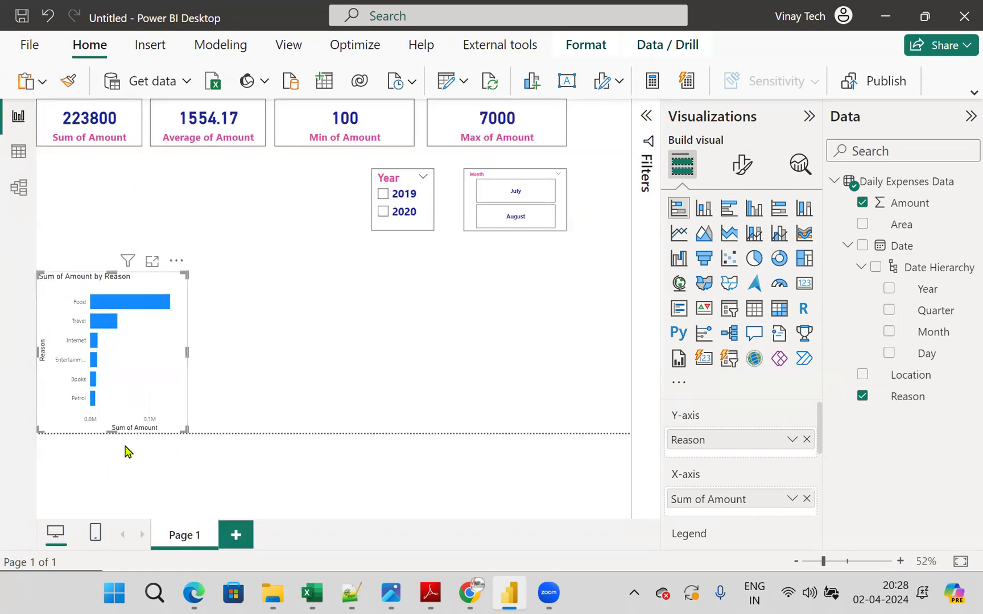
- Turn on the visual border of the stacked bar chart and deselect it
{"action": "left_click", "coordinate": [742, 165]}
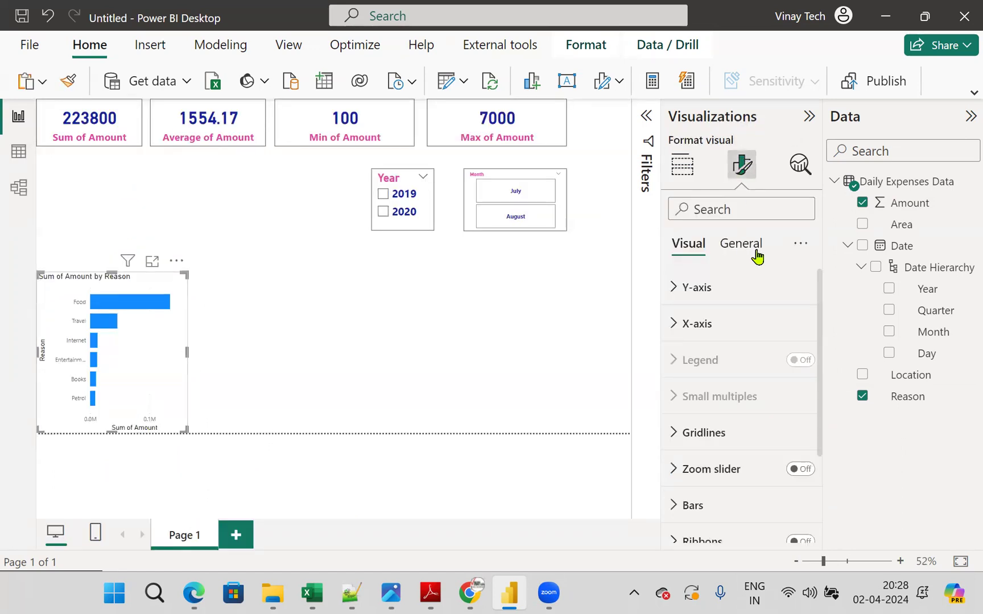
{"action": "left_click", "coordinate": [757, 256]}
{"action": "left_click", "coordinate": [675, 360]}
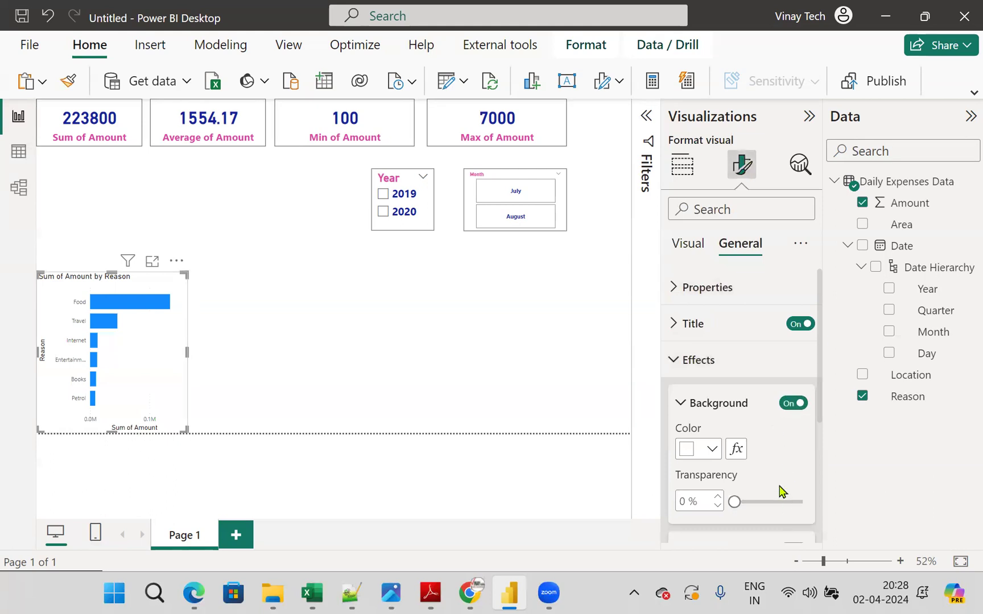
{"action": "scroll", "coordinate": [780, 490], "scroll_direction": "down", "scroll_amount": 2}
{"action": "left_click", "coordinate": [803, 468]}
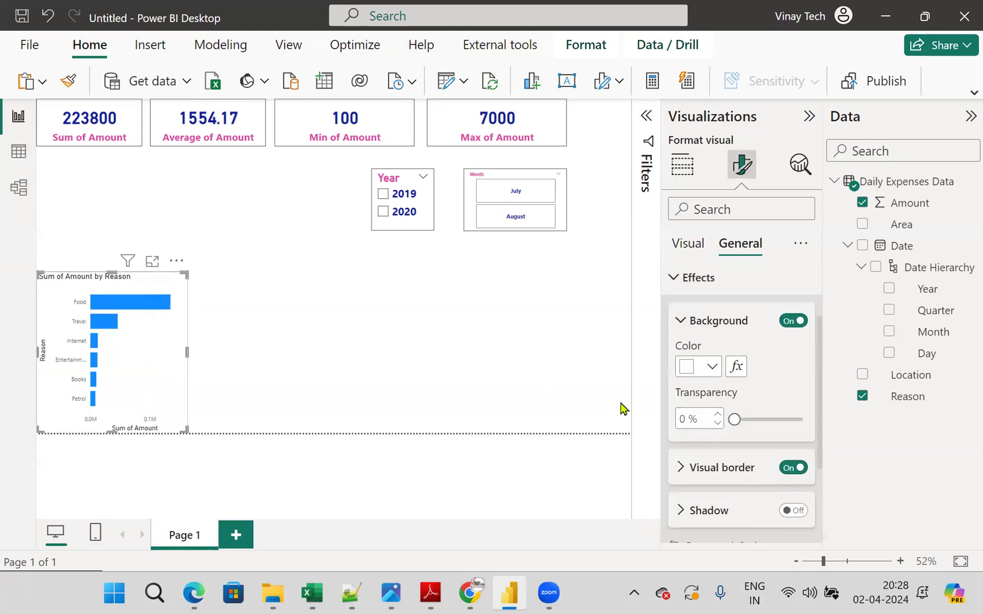
{"action": "left_click", "coordinate": [515, 369]}
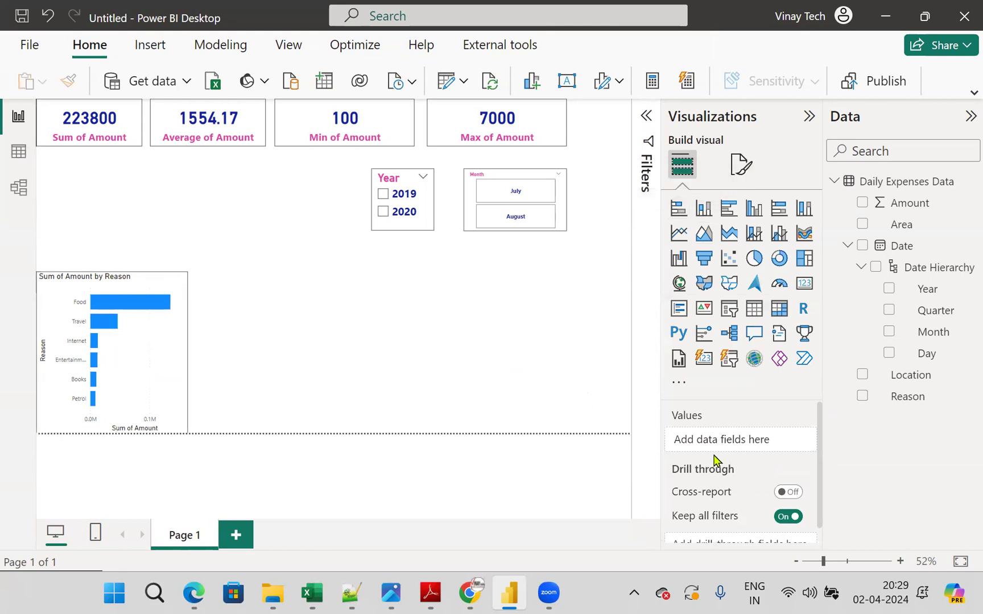
- Add a pie chart to the right of the stacked bar chart and widen it to about the Year slicer's right edge
{"action": "left_click", "coordinate": [142, 367]}
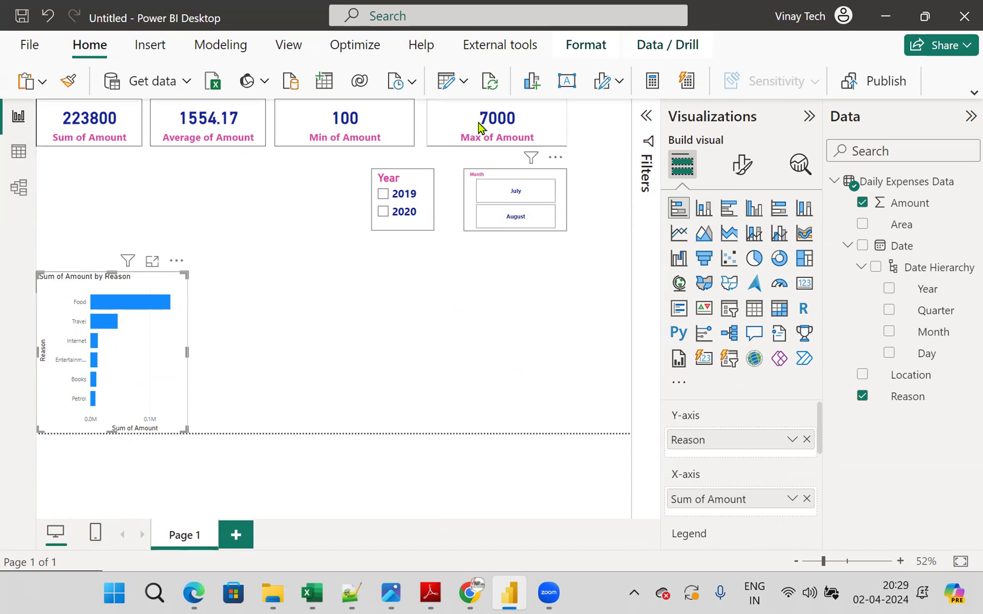
{"action": "left_click", "coordinate": [390, 337]}
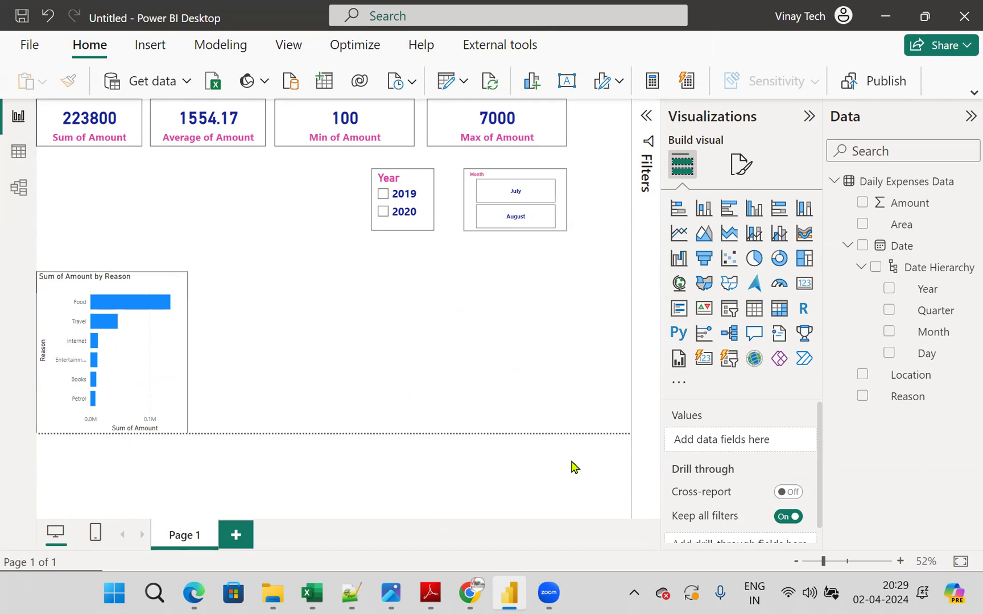
{"action": "left_click", "coordinate": [761, 262]}
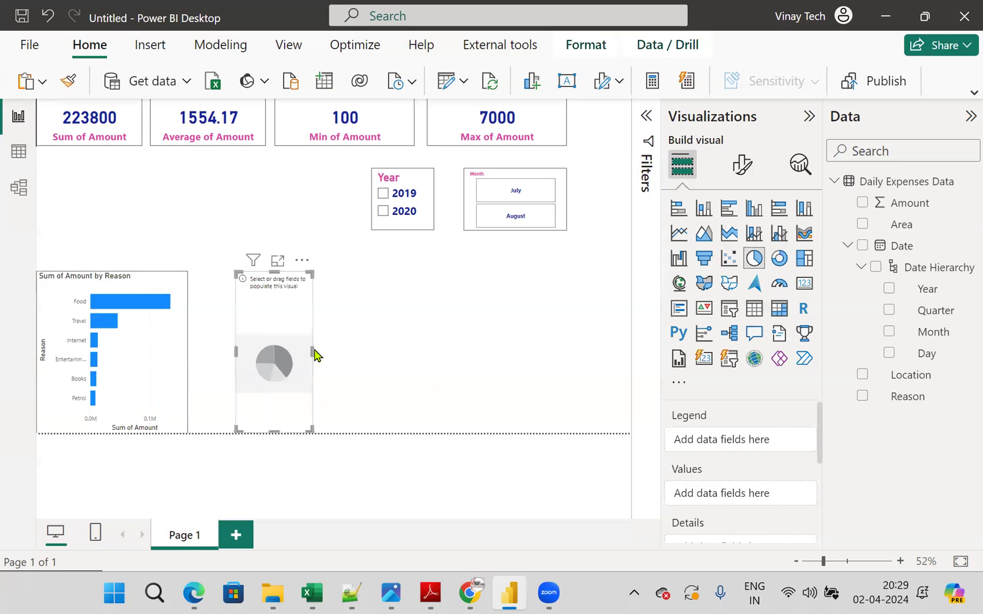
{"action": "left_click_drag", "start_coordinate": [312, 348], "coordinate": [426, 352]}
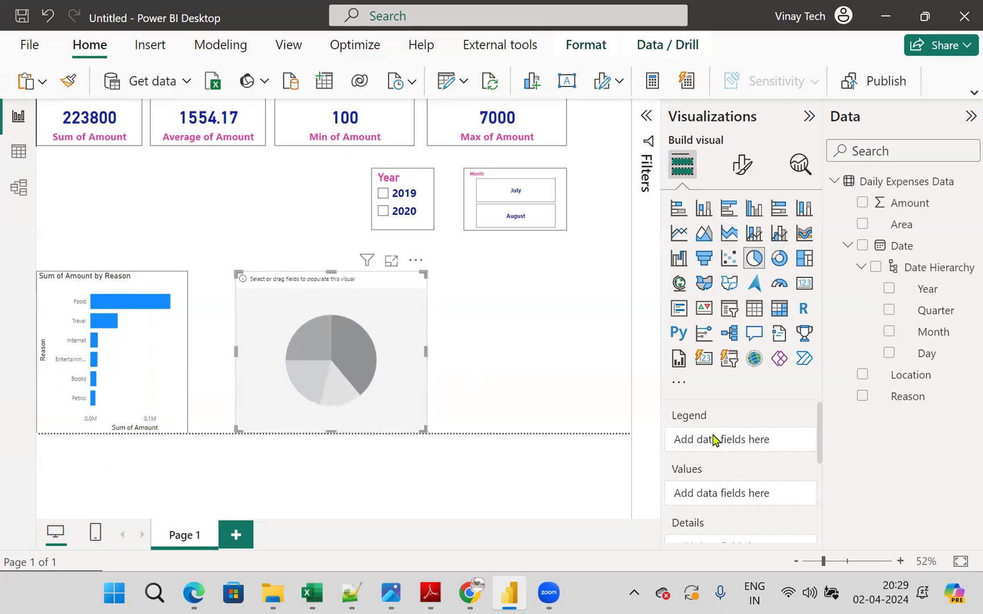
- Assign Location to the pie chart's Legend and Amount to its Values
{"action": "left_click", "coordinate": [925, 225]}
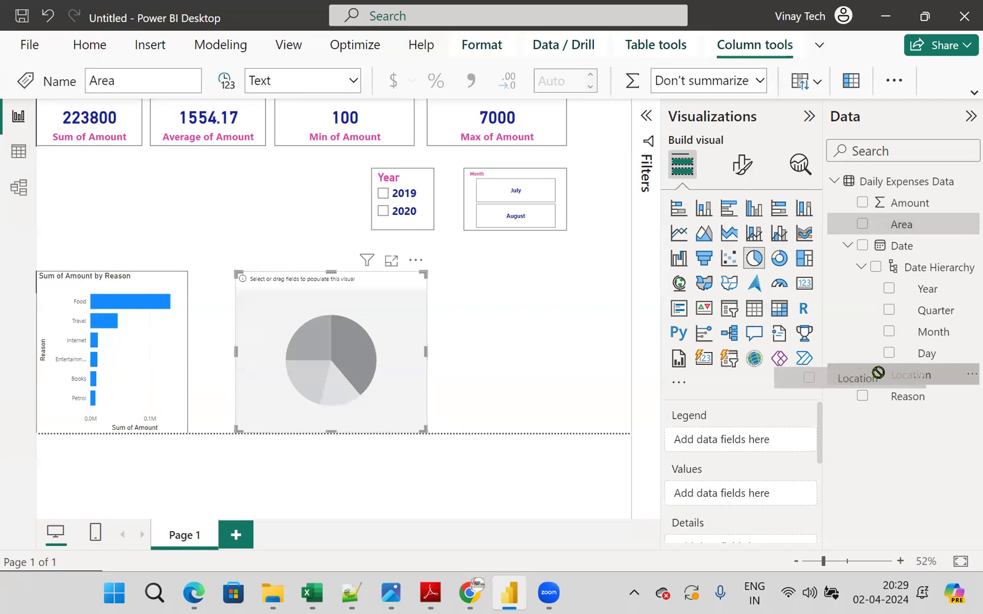
{"action": "left_click_drag", "start_coordinate": [917, 381], "coordinate": [772, 441]}
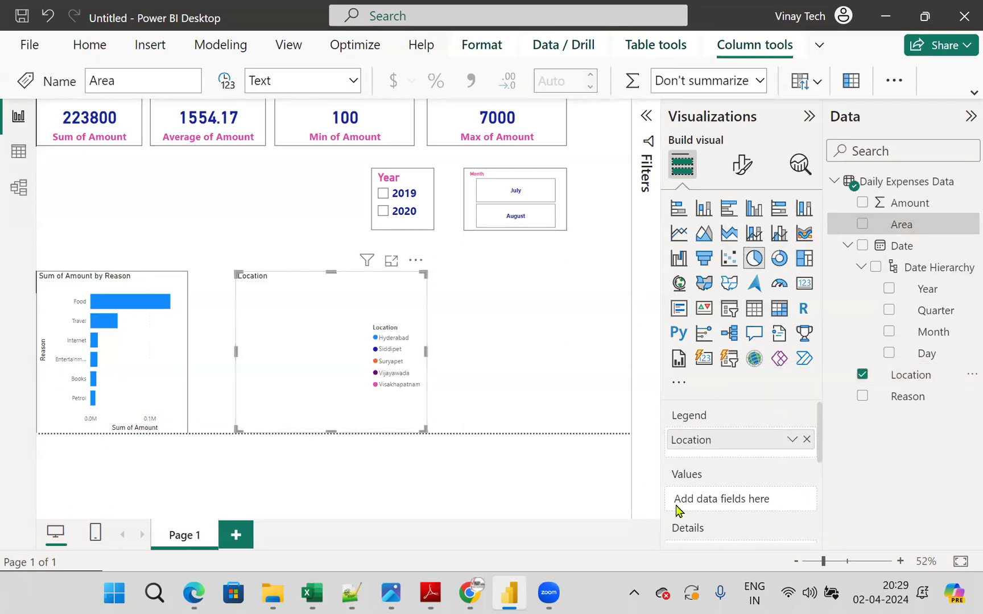
{"action": "left_click_drag", "start_coordinate": [916, 205], "coordinate": [760, 499]}
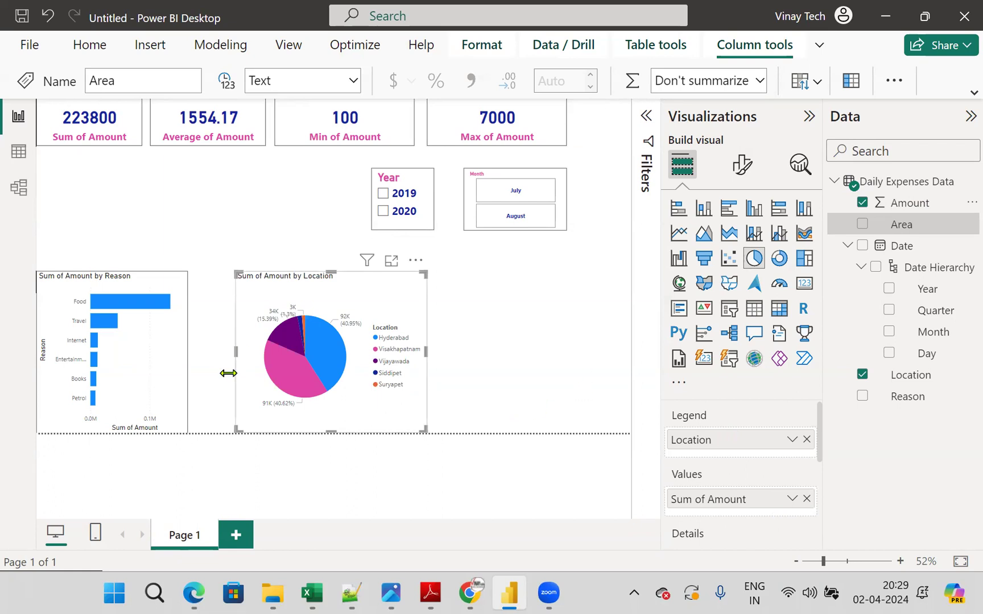
- Examine the pie slices' Sum of Amount by Location in focus mode and return to the report page
{"action": "left_click", "coordinate": [397, 263]}
{"action": "mouse_move", "coordinate": [360, 296]}
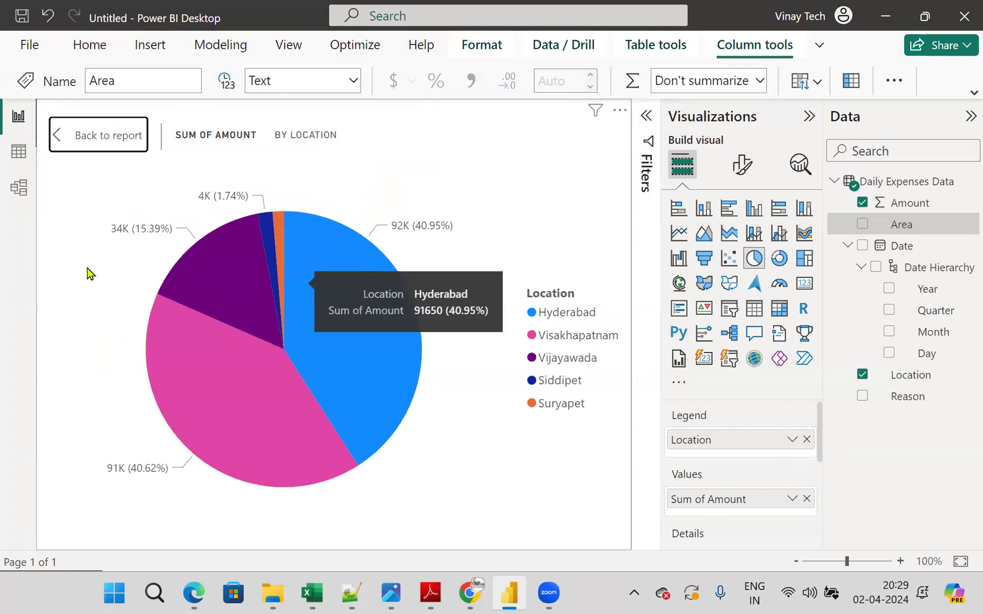
{"action": "mouse_move", "coordinate": [233, 291]}
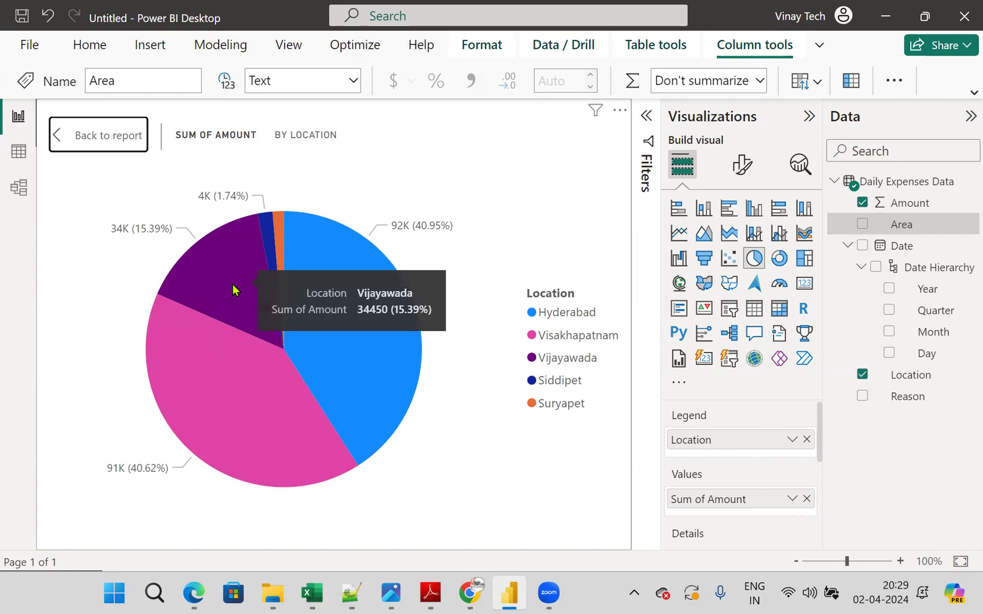
{"action": "mouse_move", "coordinate": [239, 388]}
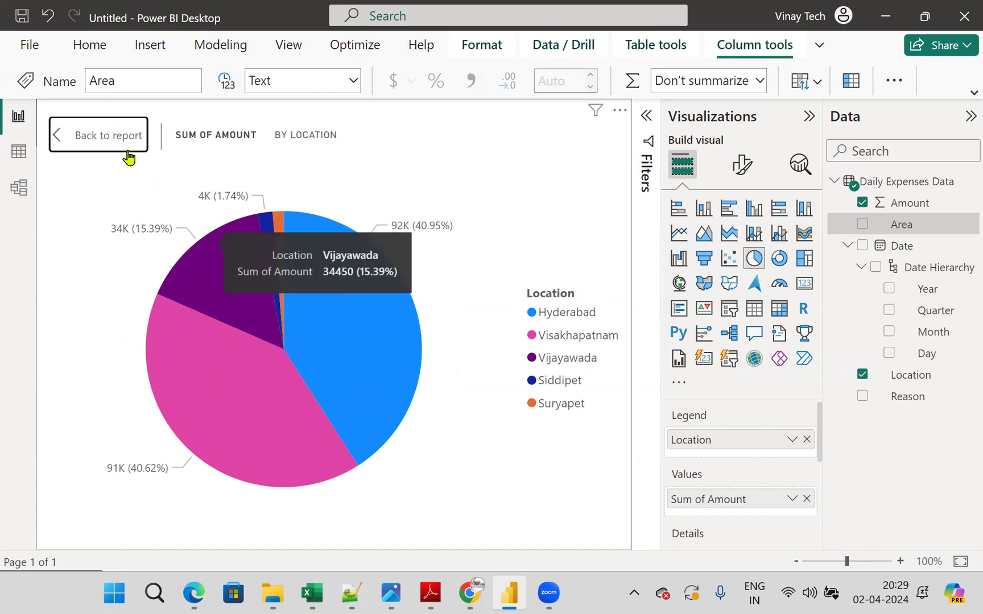
- Move the pie chart closer to the stacked bar chart, leaving a small gap between them
{"action": "left_click_drag", "start_coordinate": [383, 311], "coordinate": [348, 310]}
{"action": "left_click", "coordinate": [483, 304]}
{"action": "left_click", "coordinate": [325, 299]}
- Turn on the visual border of the pie chart and deselect it
{"action": "left_click", "coordinate": [742, 164]}
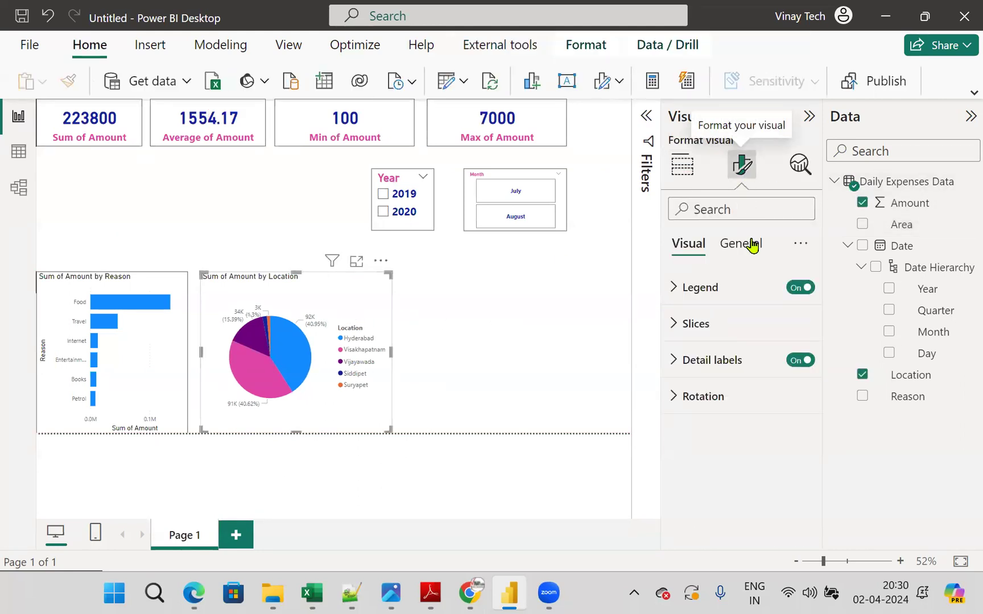
{"action": "left_click", "coordinate": [743, 245]}
{"action": "left_click", "coordinate": [684, 362]}
{"action": "scroll", "coordinate": [791, 455], "scroll_direction": "down", "scroll_amount": 2}
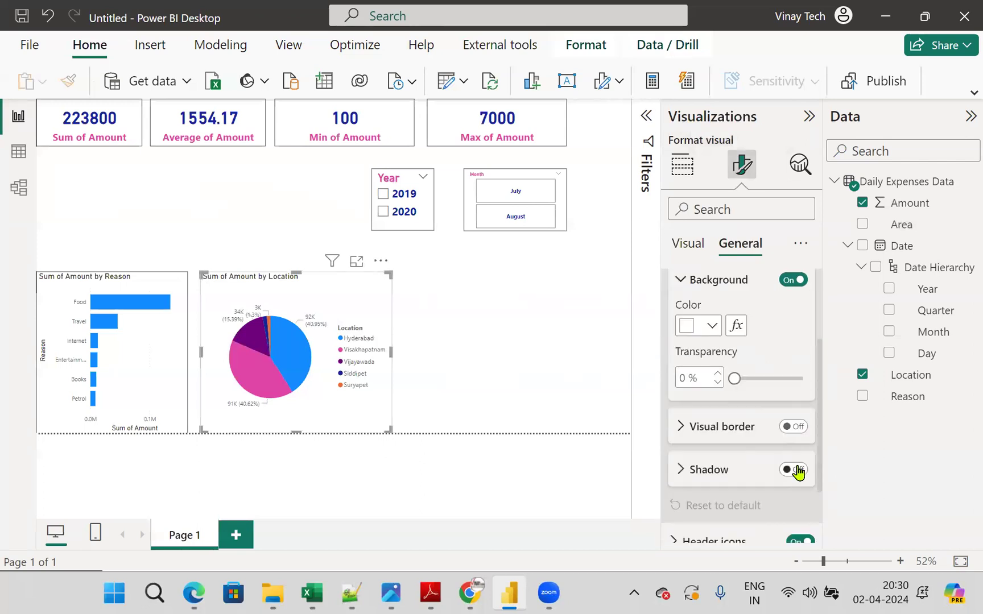
{"action": "left_click", "coordinate": [793, 427]}
{"action": "left_click", "coordinate": [549, 343]}
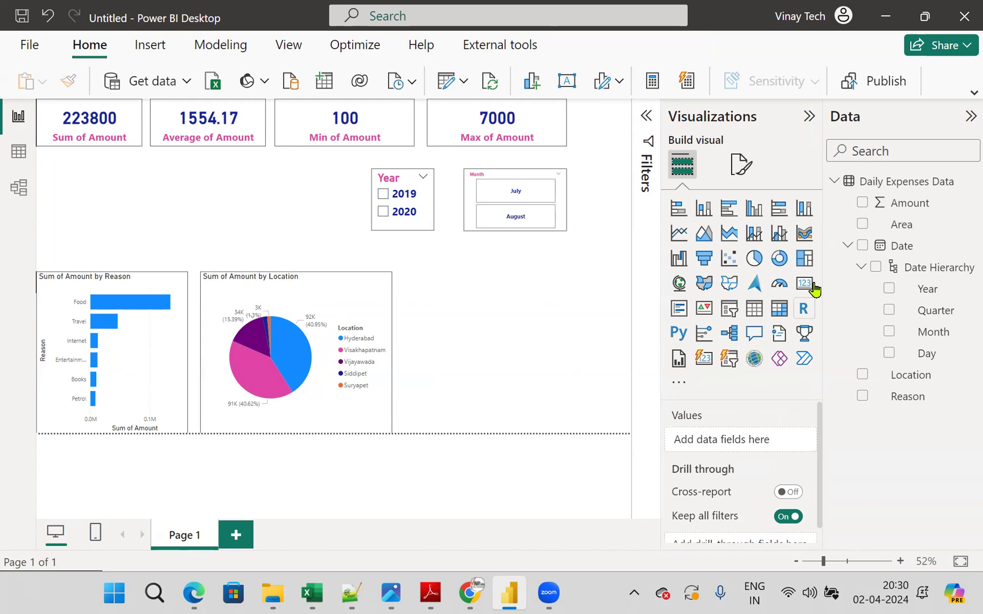
- Add a map to the right of the pie chart, widen it almost to the page edge, and assign Location to its Location field
{"action": "left_click", "coordinate": [679, 284]}
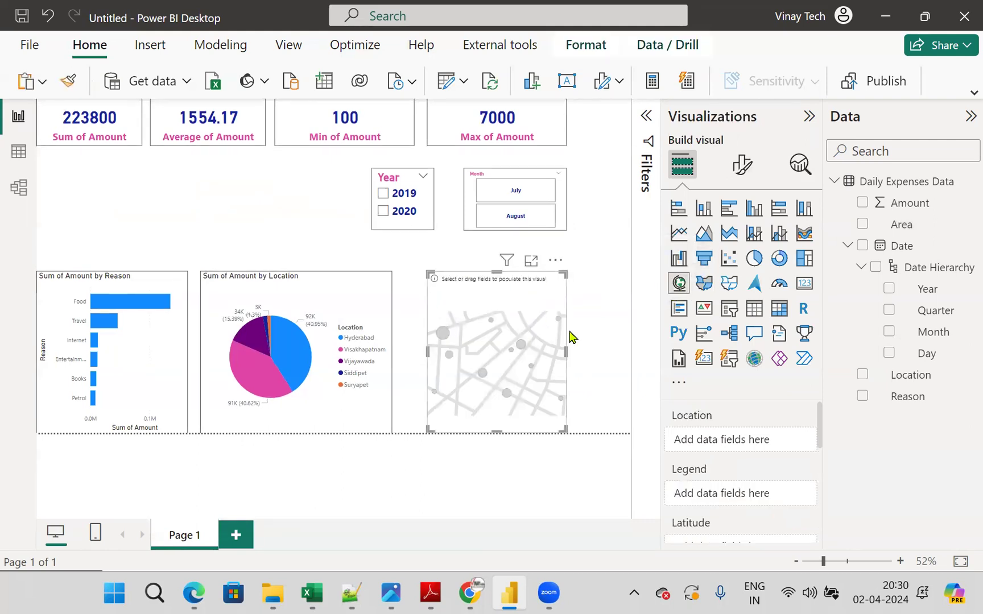
{"action": "left_click_drag", "start_coordinate": [564, 351], "coordinate": [620, 353]}
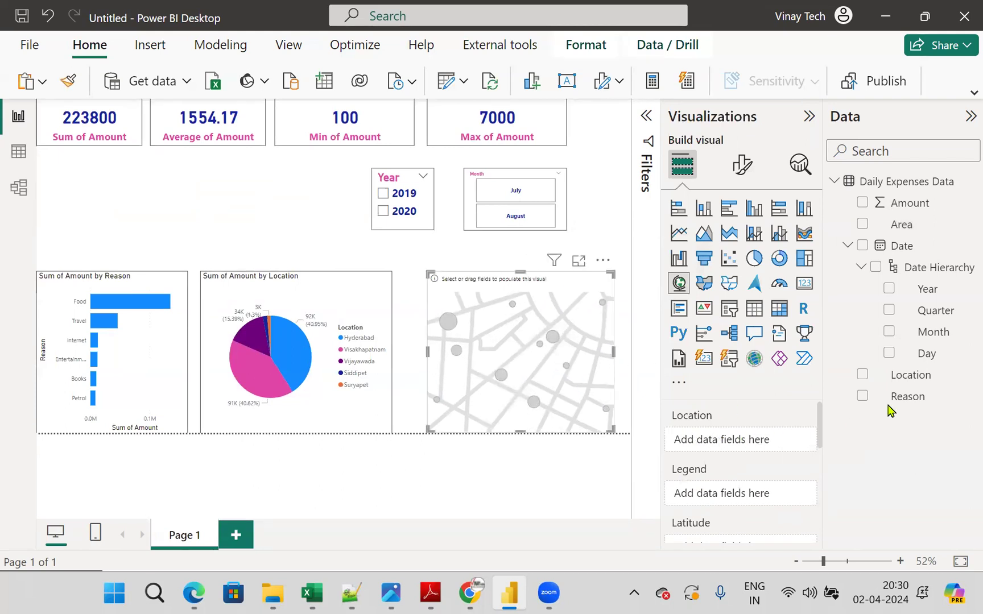
{"action": "left_click_drag", "start_coordinate": [917, 378], "coordinate": [777, 437]}
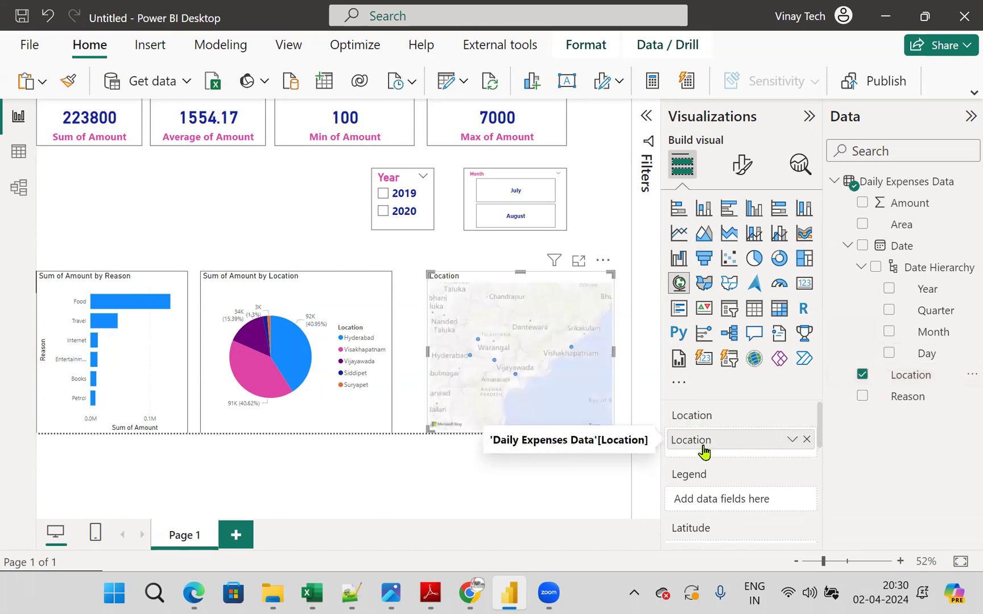
- Assign Amount to the map's Bubble size in focus mode and return to the report page
{"action": "left_click", "coordinate": [579, 261]}
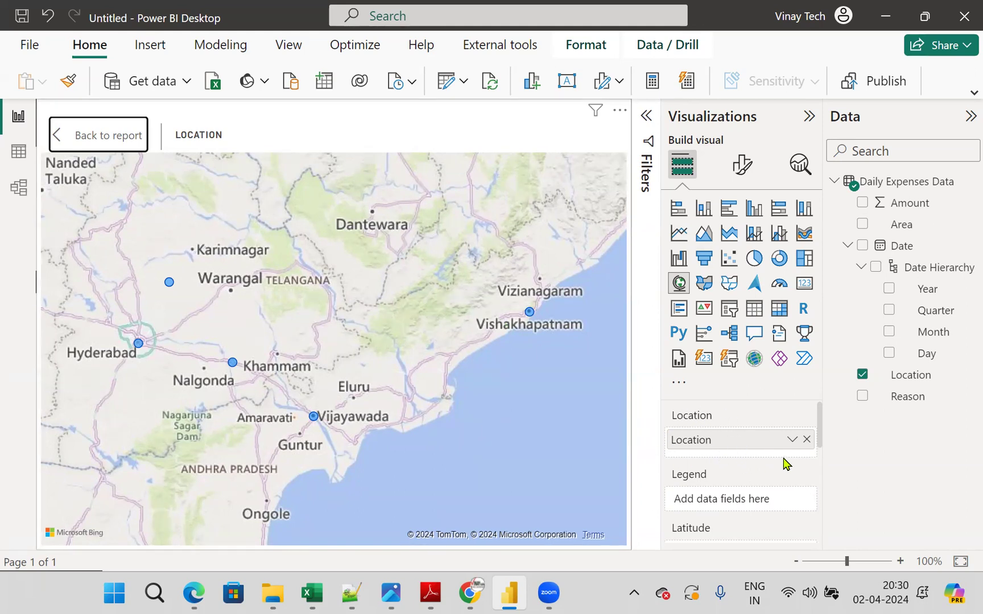
{"action": "scroll", "coordinate": [784, 463], "scroll_direction": "down", "scroll_amount": 5}
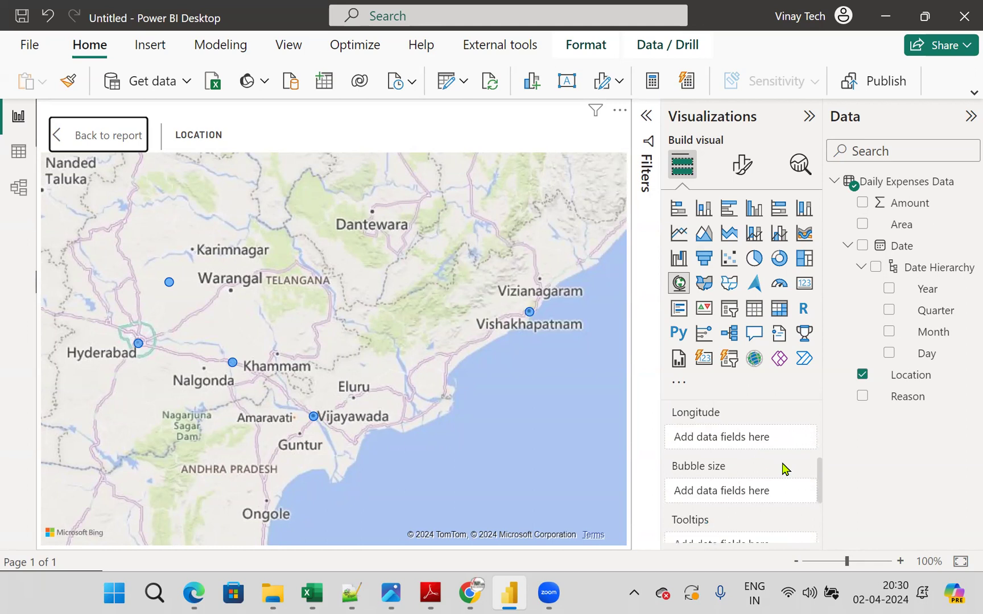
{"action": "scroll", "coordinate": [784, 468], "scroll_direction": "down", "scroll_amount": 3}
{"action": "scroll", "coordinate": [784, 467], "scroll_direction": "up", "scroll_amount": 3}
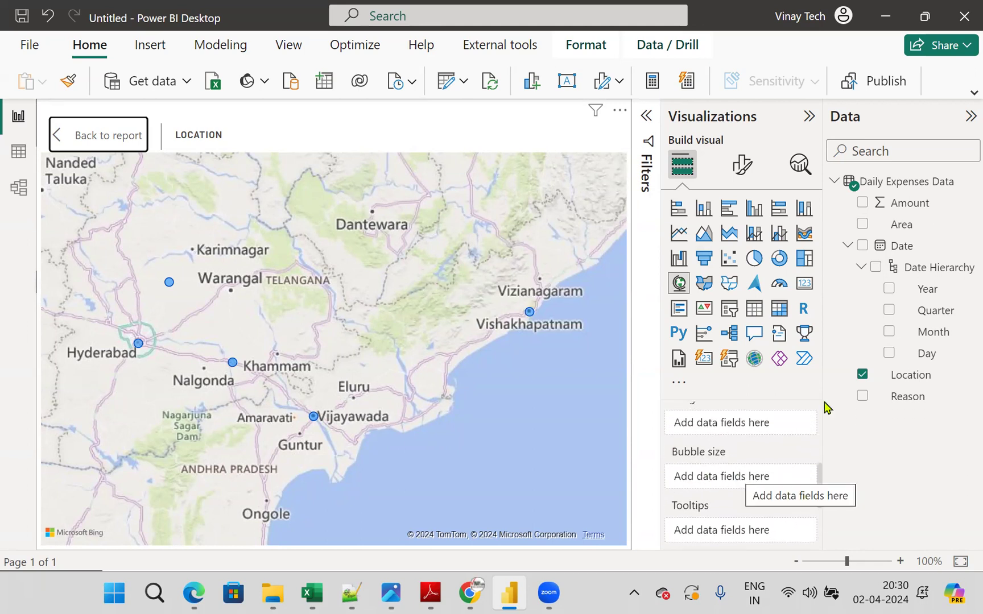
{"action": "left_click_drag", "start_coordinate": [910, 203], "coordinate": [769, 473]}
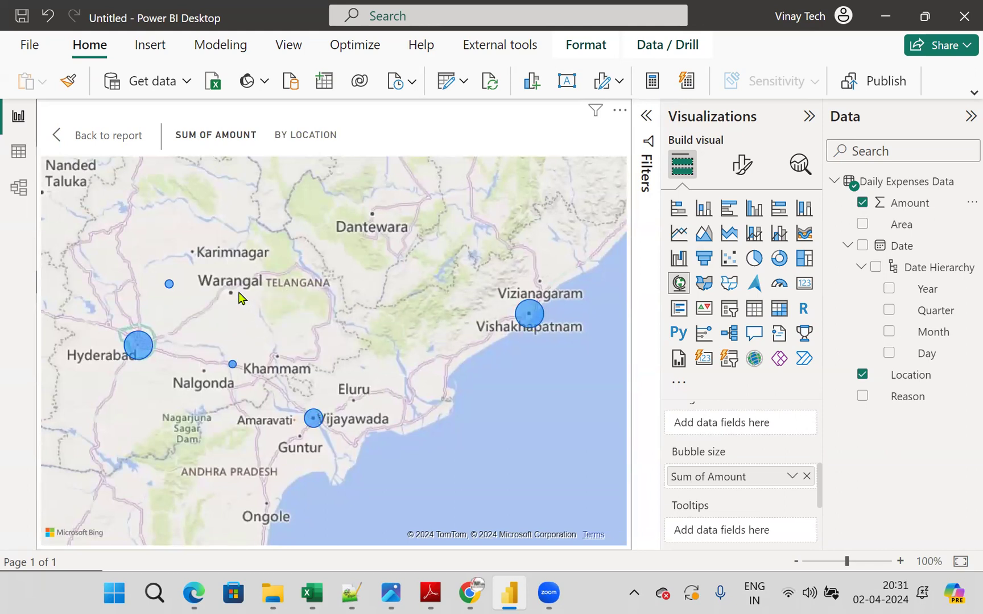
{"action": "left_click", "coordinate": [132, 139]}
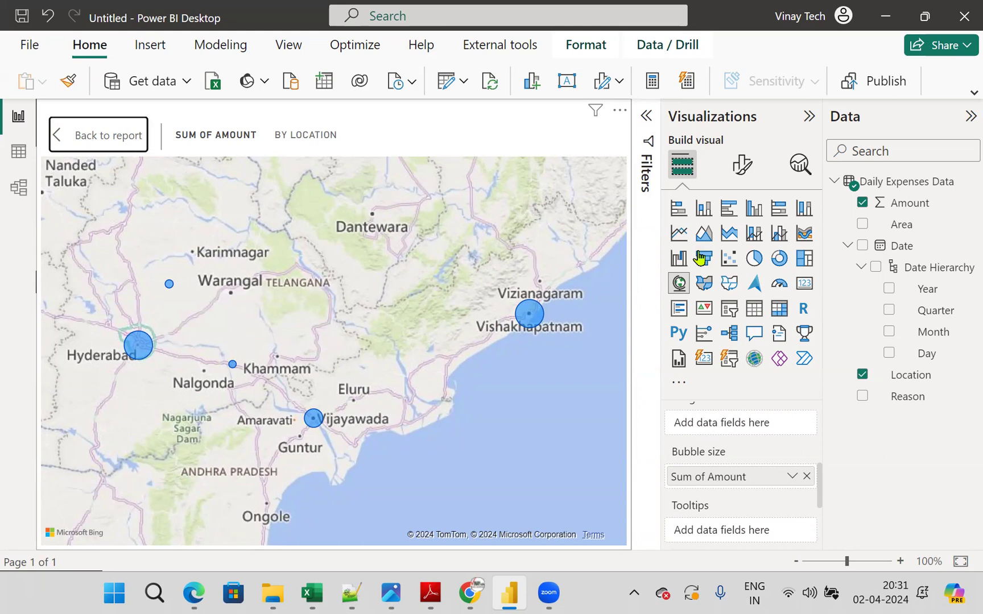
- Turn on the visual border of the map
{"action": "left_click", "coordinate": [743, 166]}
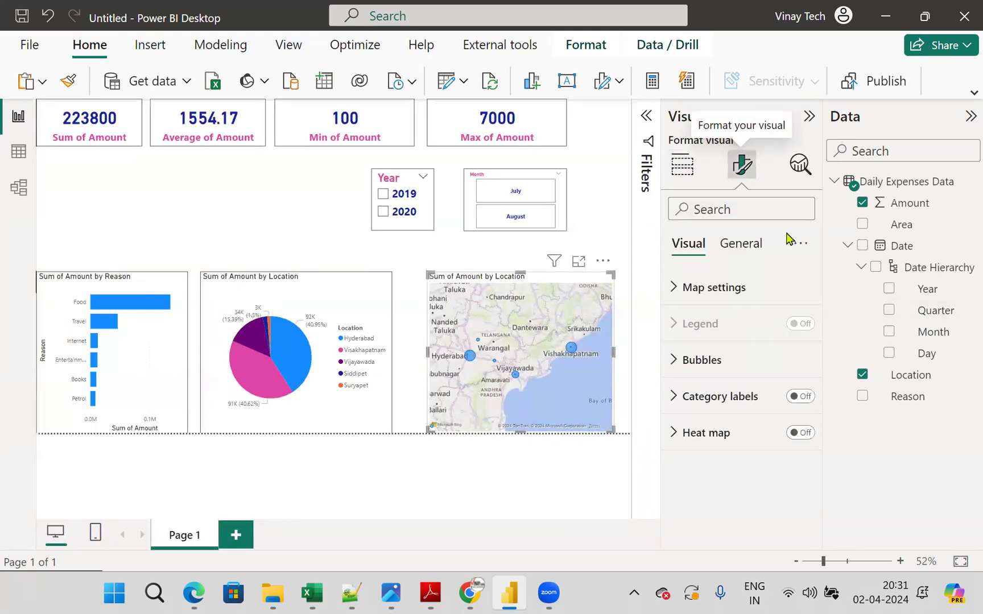
{"action": "left_click", "coordinate": [741, 243]}
{"action": "left_click", "coordinate": [673, 360]}
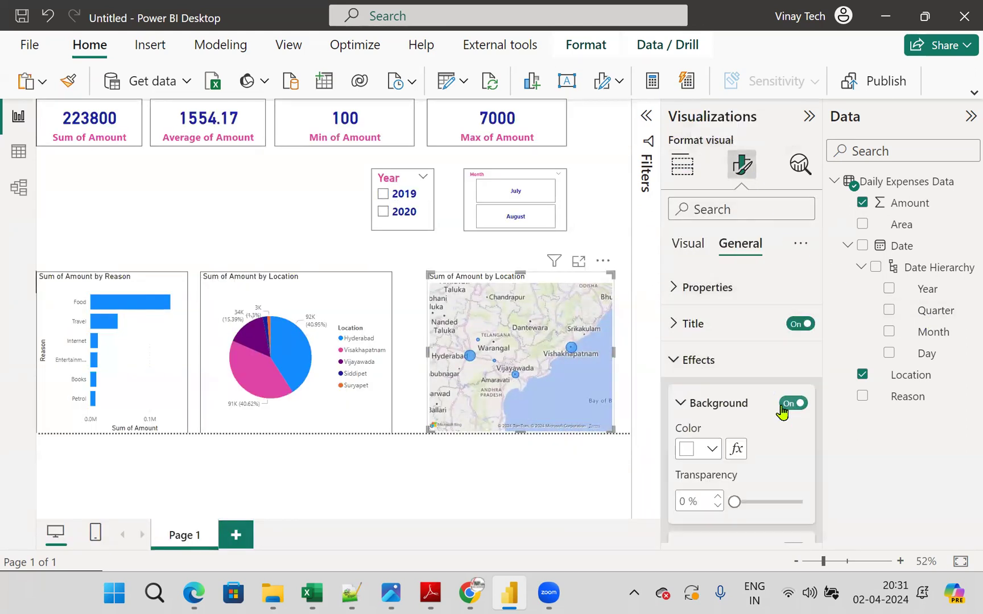
{"action": "scroll", "coordinate": [794, 464], "scroll_direction": "down", "scroll_amount": 3}
{"action": "left_click", "coordinate": [794, 428]}
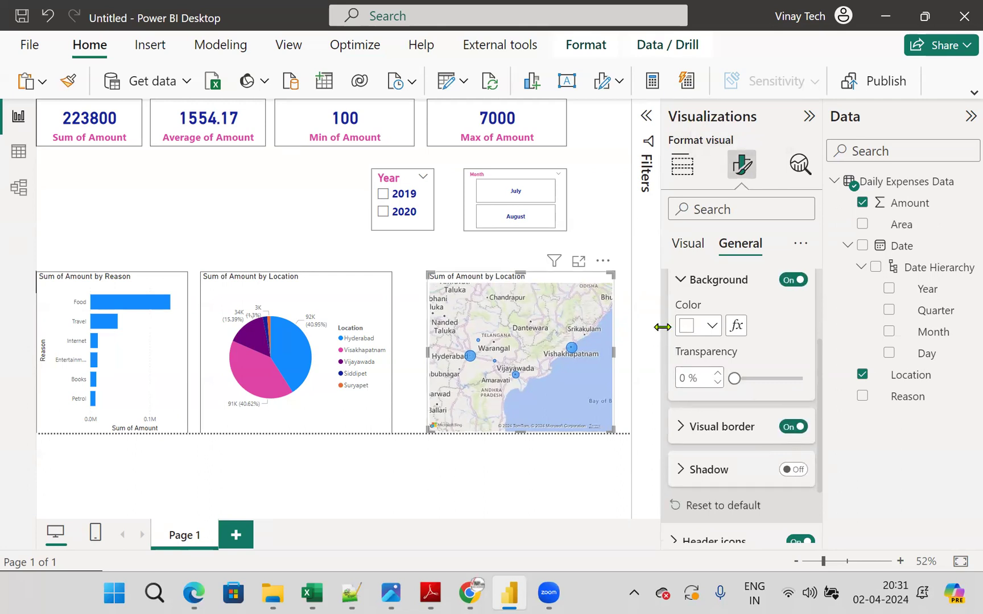
- Filter the cards, charts and map to 2020 and July using the Year and Month slicers
{"action": "left_click", "coordinate": [385, 211]}
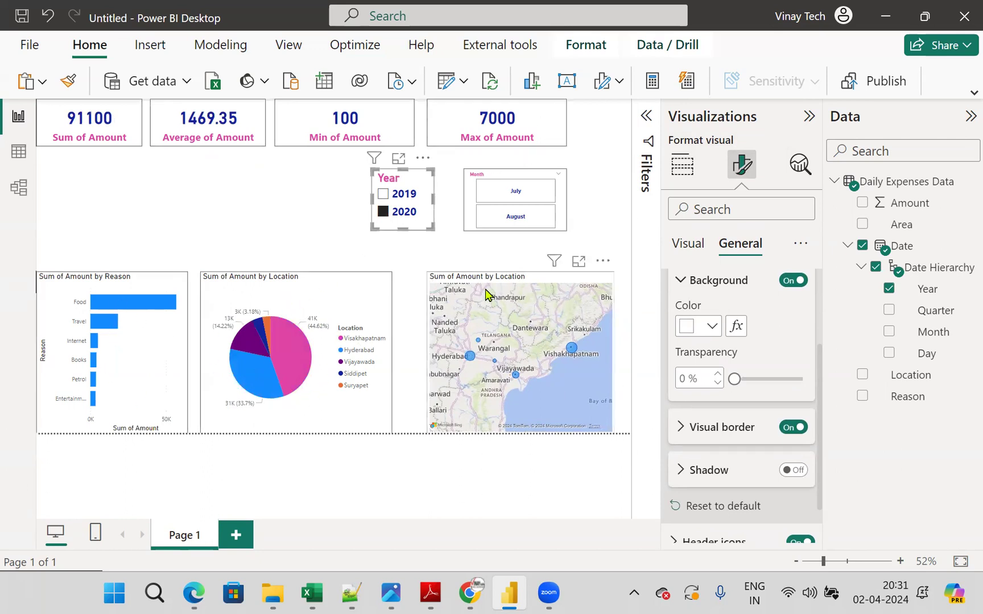
{"action": "left_click", "coordinate": [523, 202]}
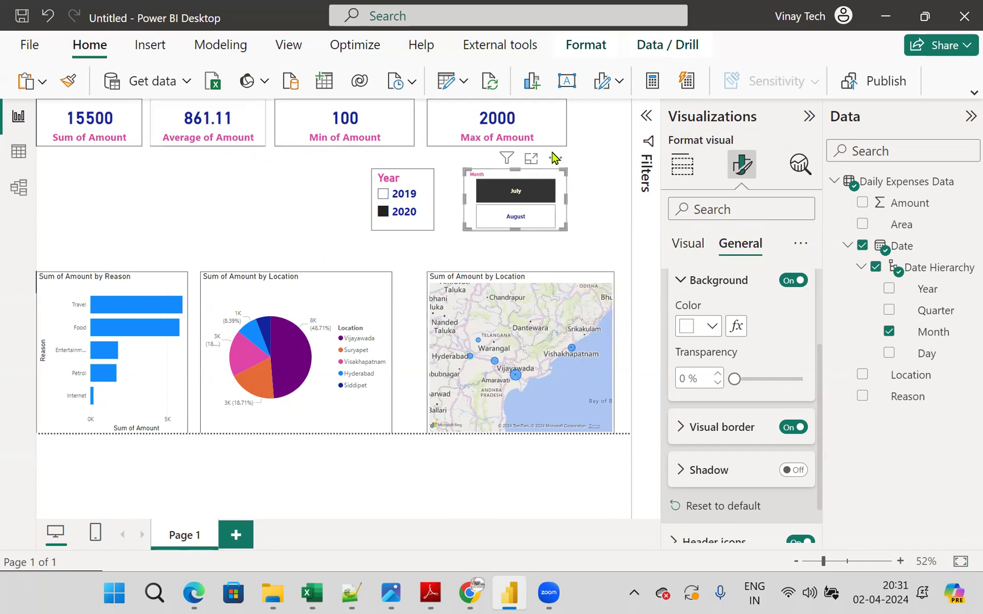
{"action": "mouse_move", "coordinate": [511, 159]}
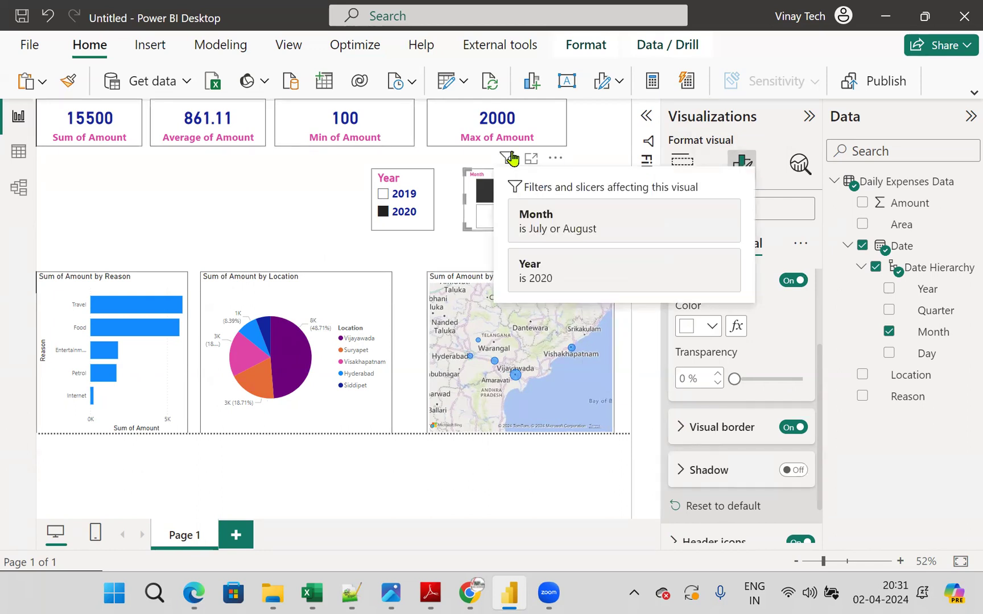
- Start saving the report and choose the Downloads folder as its location
{"action": "left_click", "coordinate": [26, 45]}
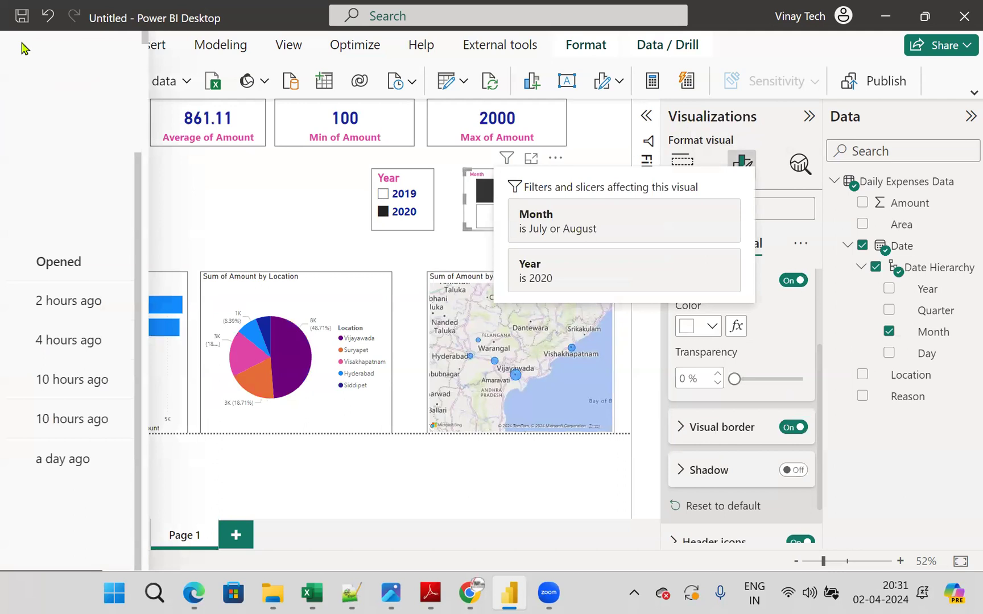
{"action": "key", "text": "Escape"}
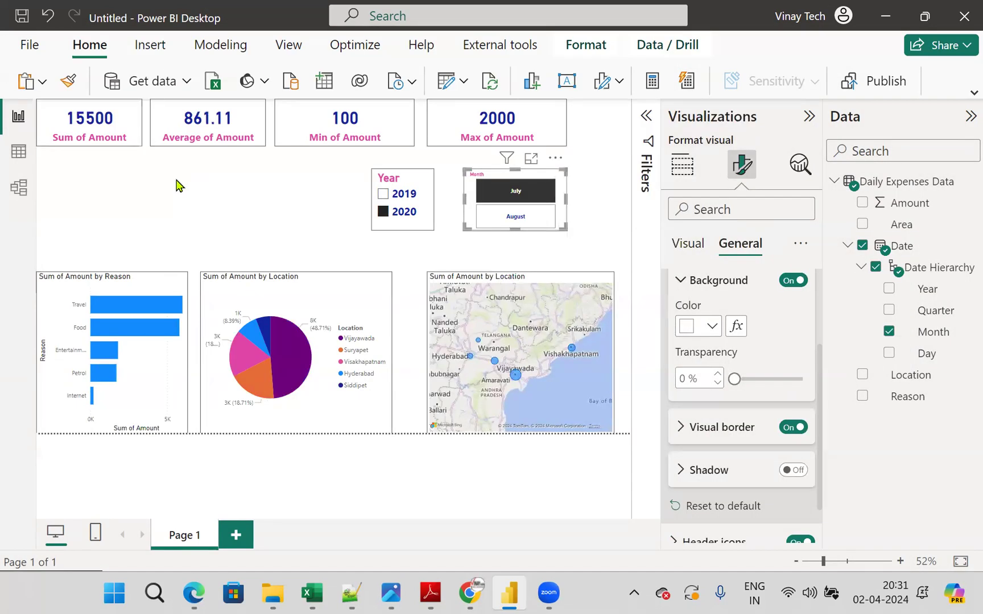
{"action": "key", "text": "ctrl+s"}
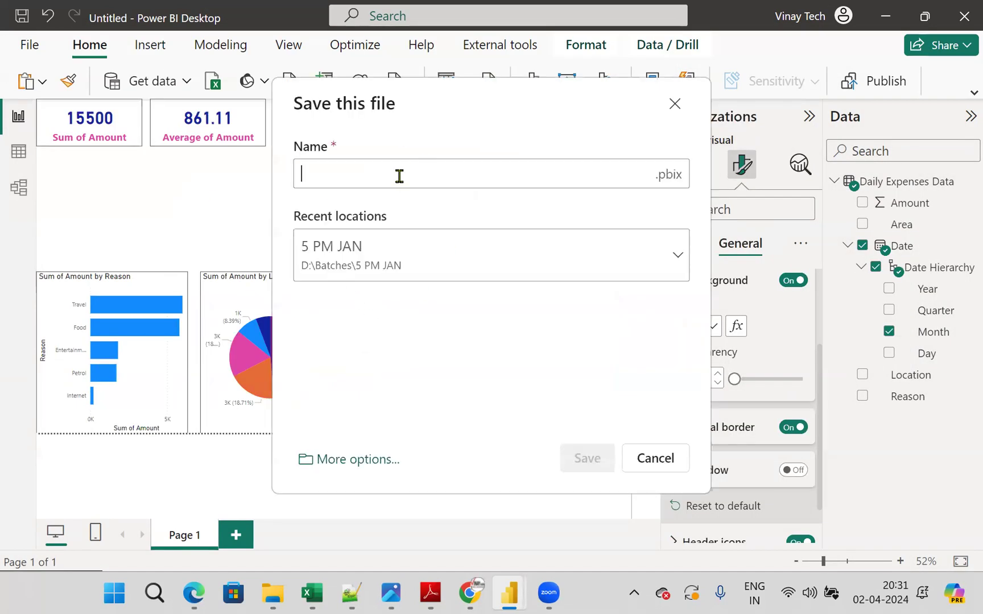
{"action": "left_click", "coordinate": [527, 254]}
{"action": "scroll", "coordinate": [511, 362], "scroll_direction": "down", "scroll_amount": 5}
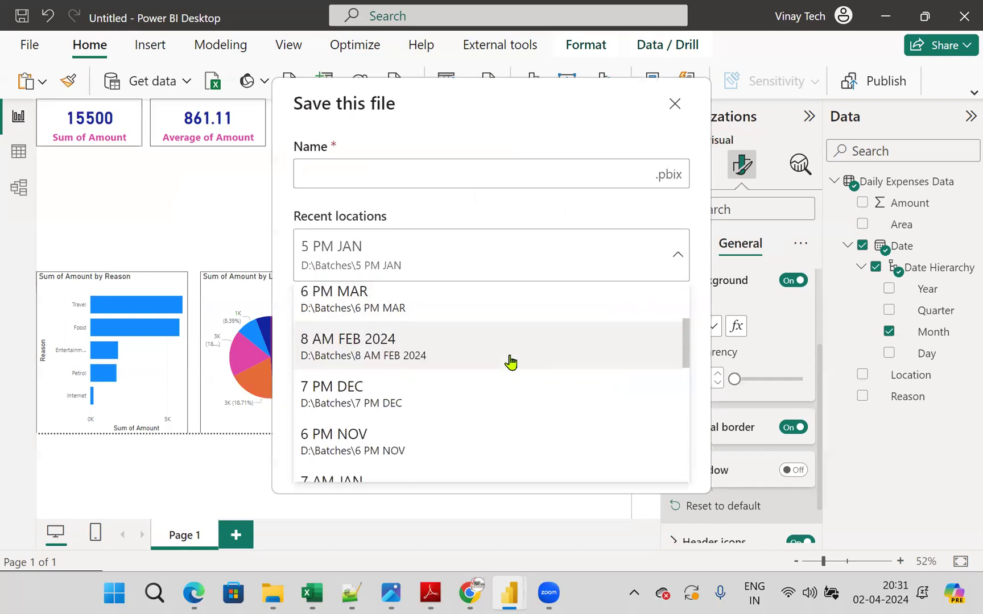
{"action": "scroll", "coordinate": [511, 362], "scroll_direction": "up", "scroll_amount": 1}
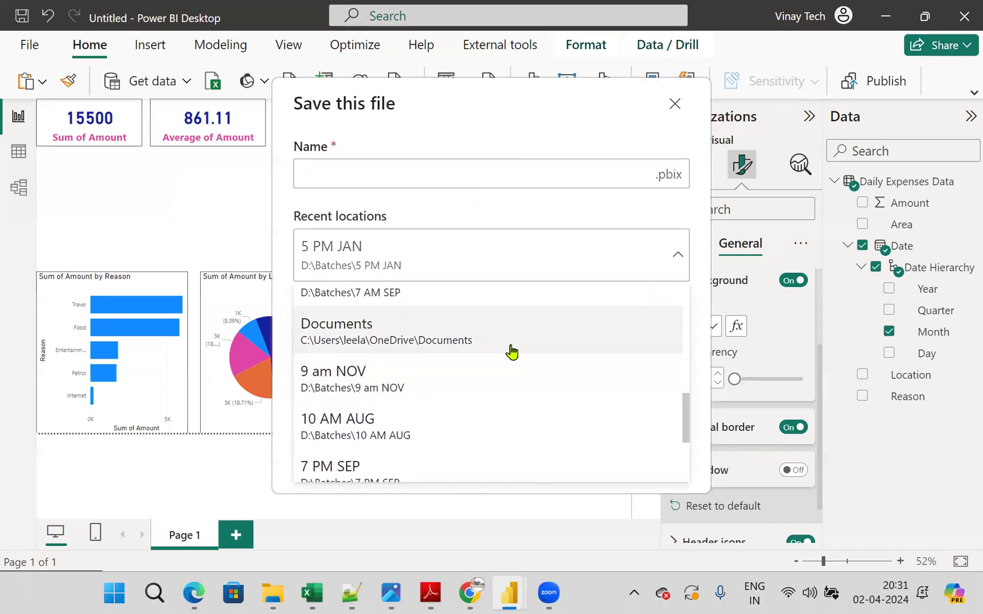
{"action": "scroll", "coordinate": [539, 409], "scroll_direction": "up", "scroll_amount": 2}
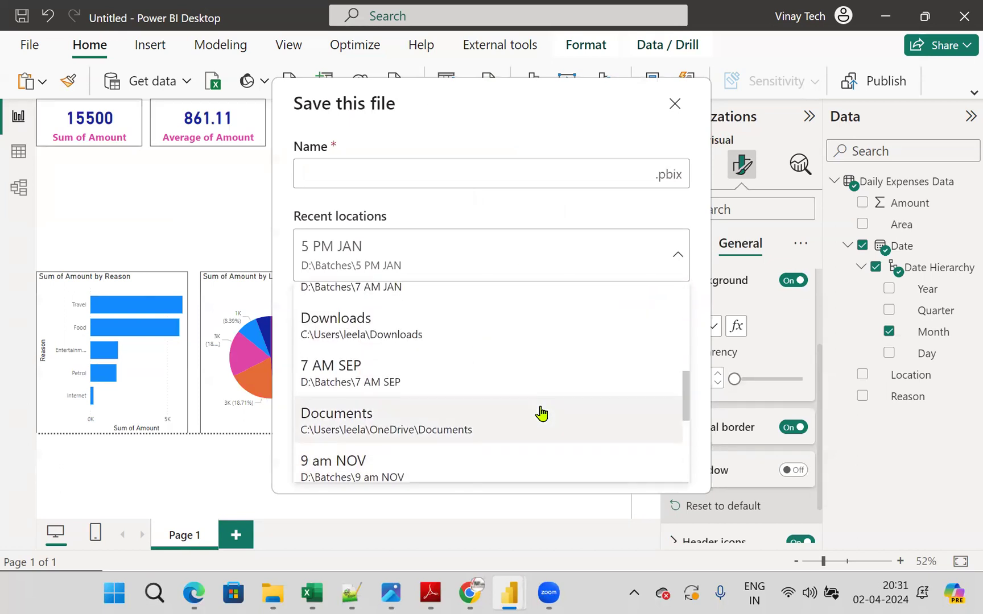
{"action": "left_click", "coordinate": [500, 339]}
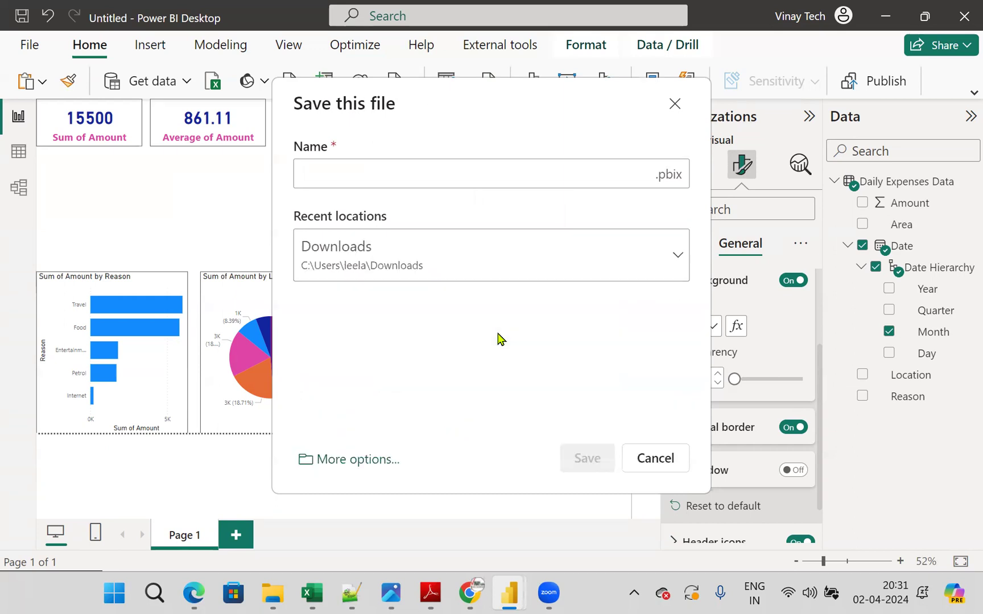
- Name the report file "Vinay Tech Second Demo Practice Example"
{"action": "left_click", "coordinate": [447, 169]}
{"action": "type", "text": "Vinay Te"}
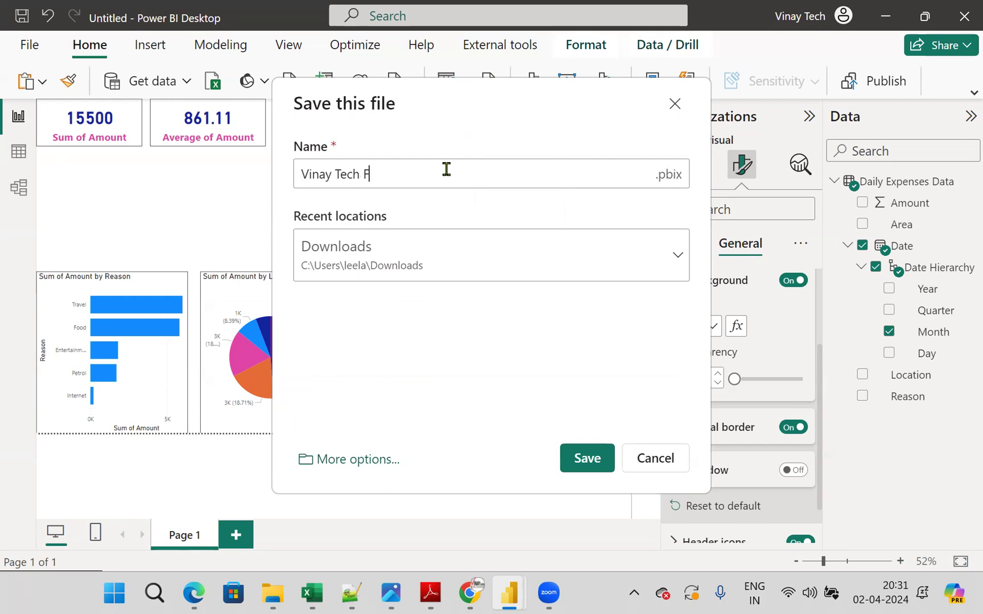
{"action": "type", "text": "ch Second Demo Practice Example"}
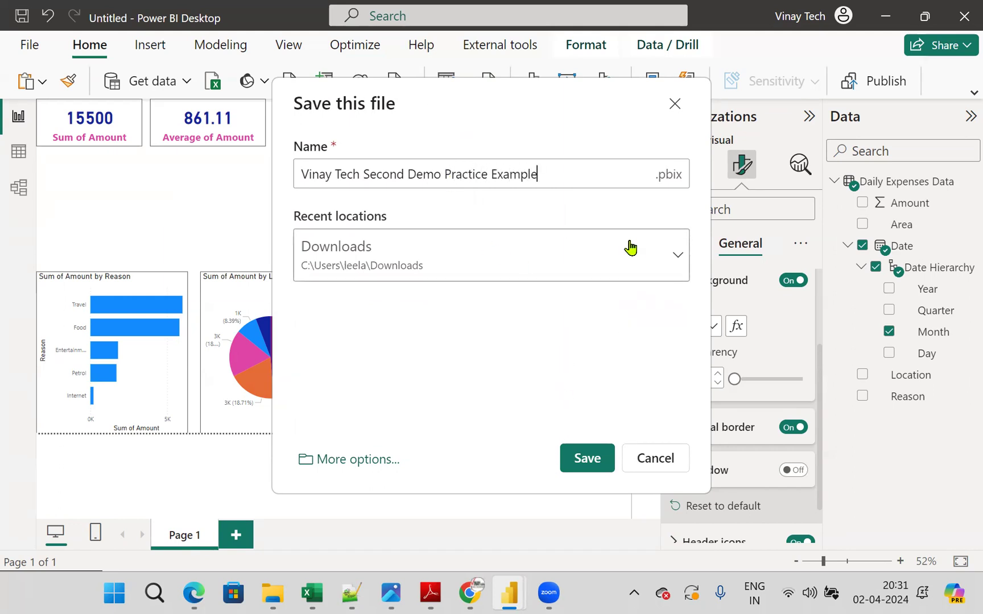
{"action": "mouse_move", "coordinate": [737, 168]}
{"action": "left_mouse_down"}
{"action": "mouse_move", "coordinate": [647, 188]}
{"action": "mouse_move", "coordinate": [721, 148]}
{"action": "left_mouse_up"}
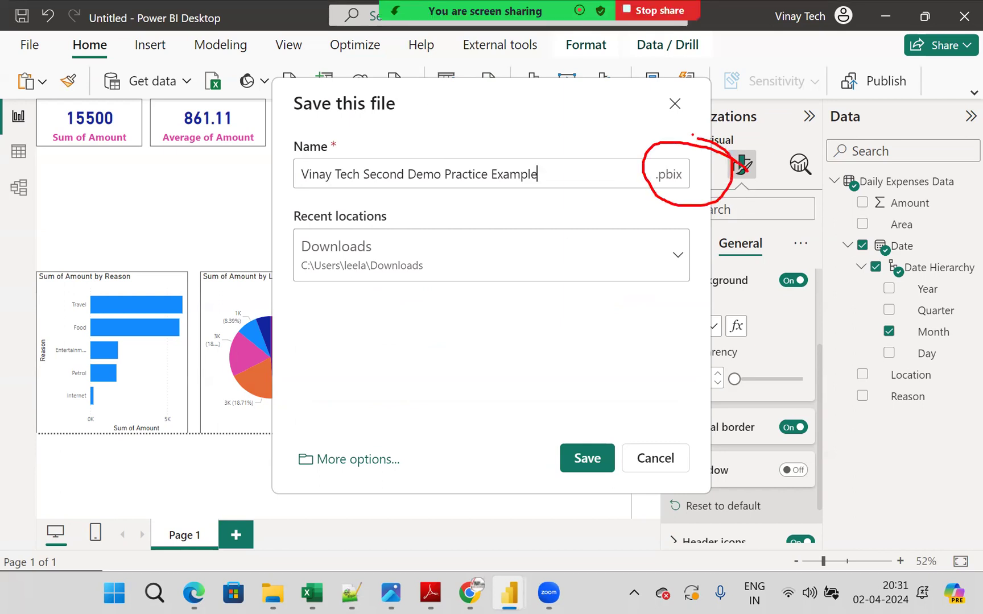
{"action": "left_click_drag", "start_coordinate": [32, 47], "coordinate": [269, 102]}
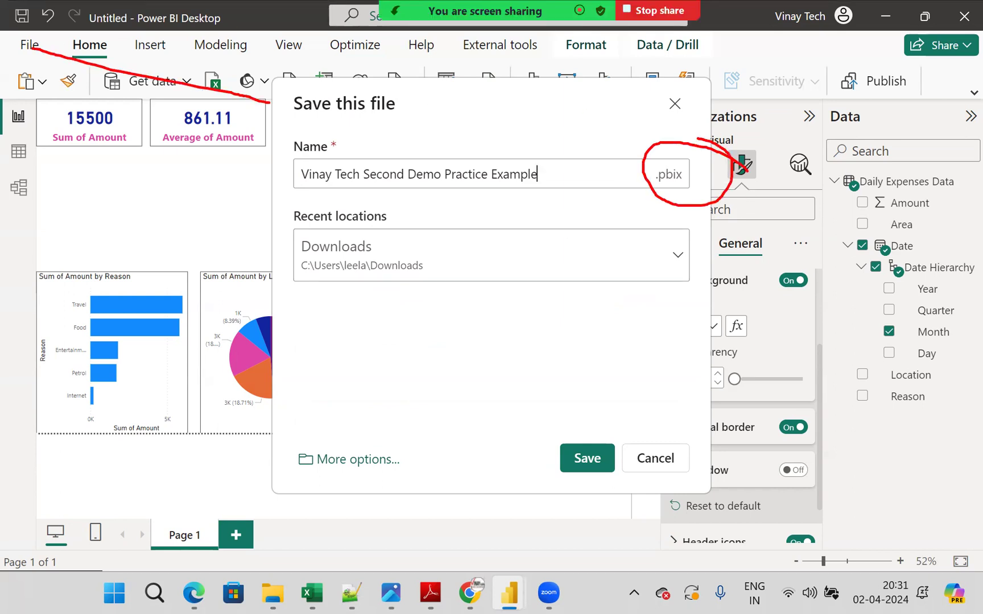
{"action": "mouse_move", "coordinate": [541, 315]}
{"action": "left_mouse_down"}
{"action": "mouse_move", "coordinate": [555, 329]}
{"action": "mouse_move", "coordinate": [580, 322]}
{"action": "mouse_move", "coordinate": [598, 333]}
{"action": "left_mouse_up"}
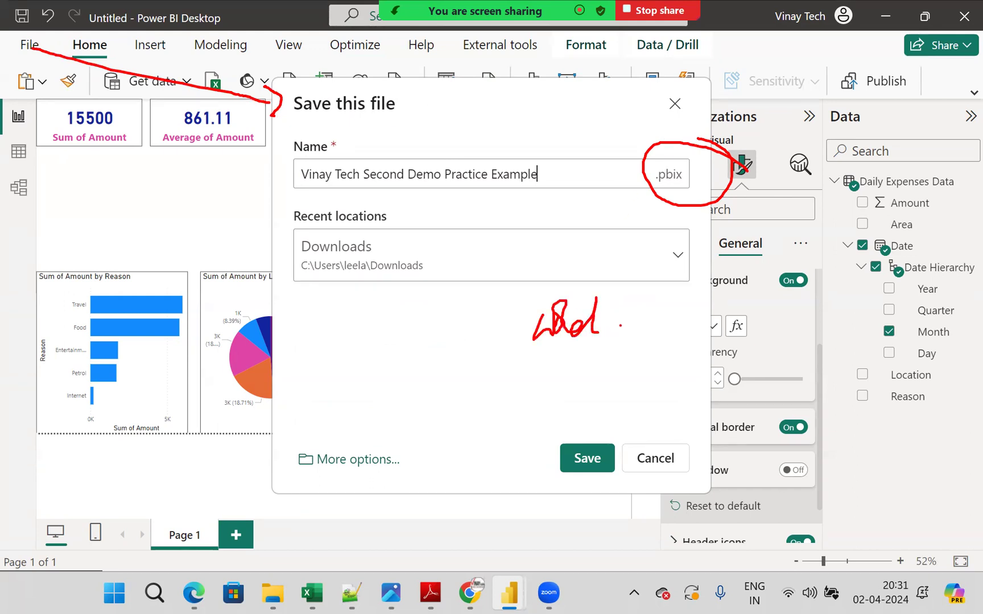
{"action": "left_click_drag", "start_coordinate": [728, 297], "coordinate": [764, 293]}
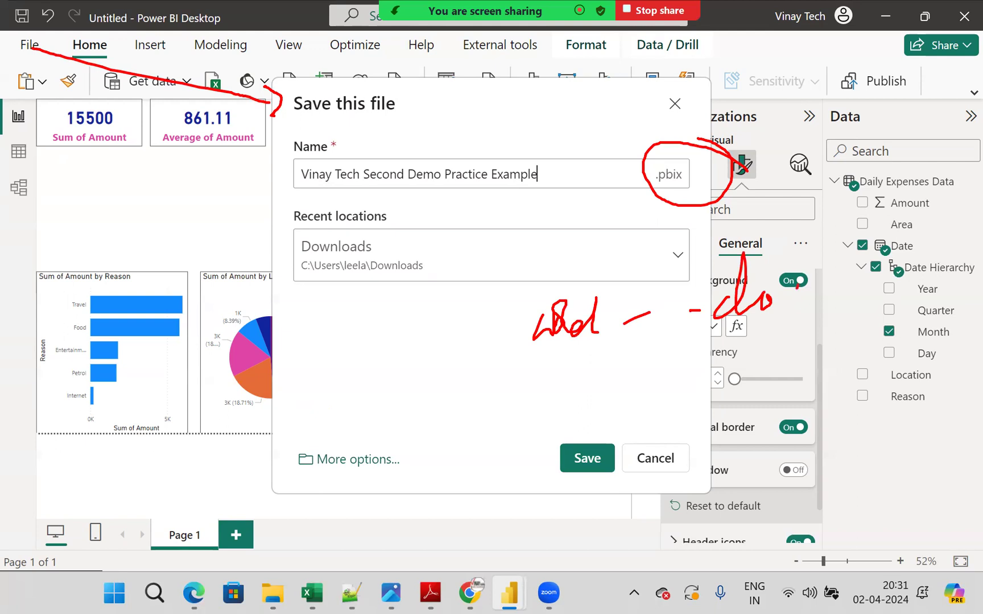
{"action": "left_click_drag", "start_coordinate": [836, 281], "coordinate": [823, 325]}
{"action": "mouse_move", "coordinate": [577, 392]}
{"action": "left_mouse_down"}
{"action": "mouse_move", "coordinate": [618, 376]}
{"action": "mouse_move", "coordinate": [642, 382]}
{"action": "mouse_move", "coordinate": [733, 370]}
{"action": "left_mouse_up"}
{"action": "mouse_move", "coordinate": [818, 343]}
{"action": "left_mouse_down"}
{"action": "mouse_move", "coordinate": [784, 379]}
{"action": "mouse_move", "coordinate": [838, 357]}
{"action": "mouse_move", "coordinate": [846, 379]}
{"action": "left_mouse_up"}
{"action": "mouse_move", "coordinate": [869, 345]}
{"action": "left_mouse_down"}
{"action": "mouse_move", "coordinate": [862, 383]}
{"action": "mouse_move", "coordinate": [888, 392]}
{"action": "left_mouse_up"}
{"action": "mouse_move", "coordinate": [642, 458]}
{"action": "left_mouse_down"}
{"action": "mouse_move", "coordinate": [650, 490]}
{"action": "mouse_move", "coordinate": [684, 420]}
{"action": "mouse_move", "coordinate": [718, 455]}
{"action": "mouse_move", "coordinate": [800, 439]}
{"action": "left_mouse_up"}
{"action": "left_click_drag", "start_coordinate": [830, 445], "coordinate": [850, 465]}
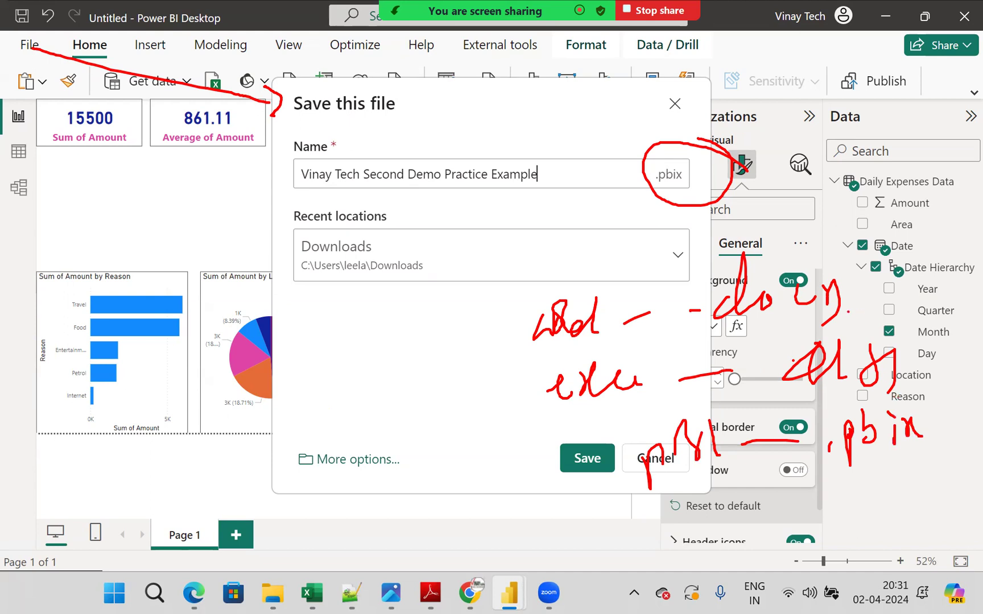
{"action": "left_click_drag", "start_coordinate": [746, 245], "coordinate": [799, 220]}
{"action": "left_click_drag", "start_coordinate": [786, 341], "coordinate": [860, 312]}
{"action": "left_click_drag", "start_coordinate": [830, 476], "coordinate": [963, 476]}
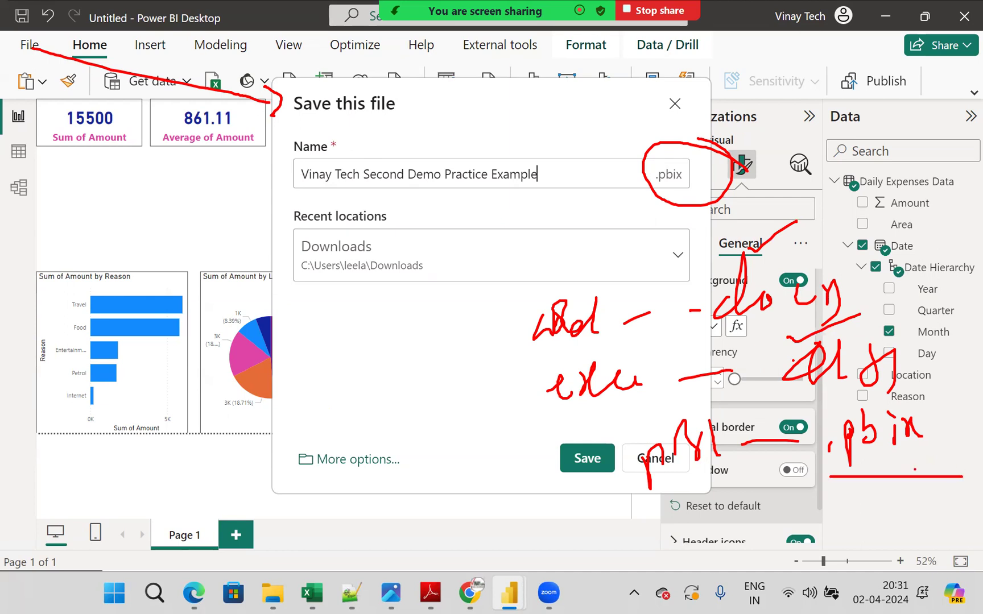
- Save the report as a .pbix file under the entered name
{"action": "left_click", "coordinate": [586, 459]}
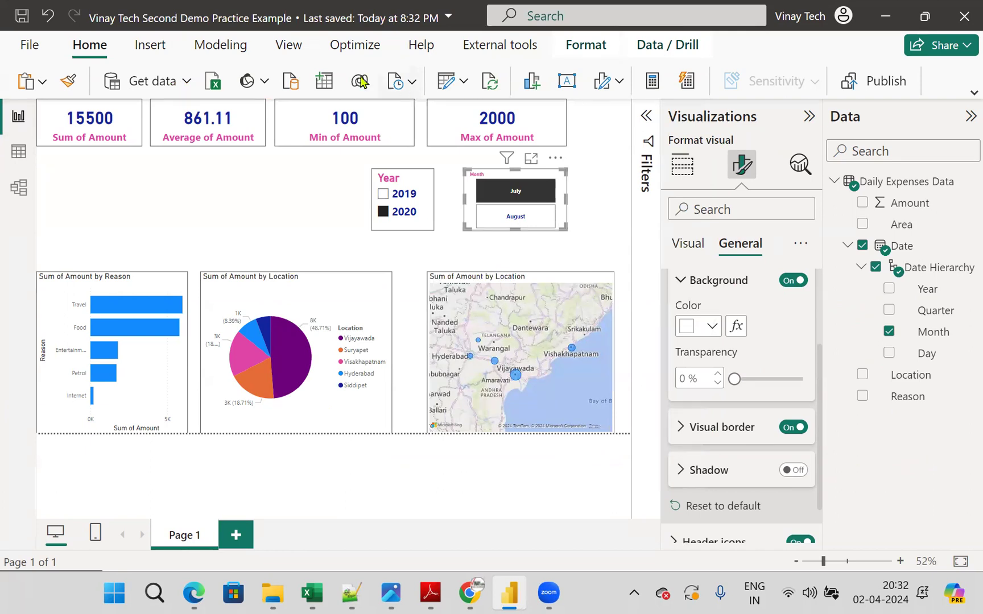
{"action": "mouse_move", "coordinate": [173, 50]}
{"action": "left_mouse_down"}
{"action": "mouse_move", "coordinate": [120, 56]}
{"action": "mouse_move", "coordinate": [194, 31]}
{"action": "left_mouse_up"}
{"action": "mouse_move", "coordinate": [485, 71]}
{"action": "left_mouse_down"}
{"action": "mouse_move", "coordinate": [428, 80]}
{"action": "mouse_move", "coordinate": [453, 49]}
{"action": "left_mouse_up"}
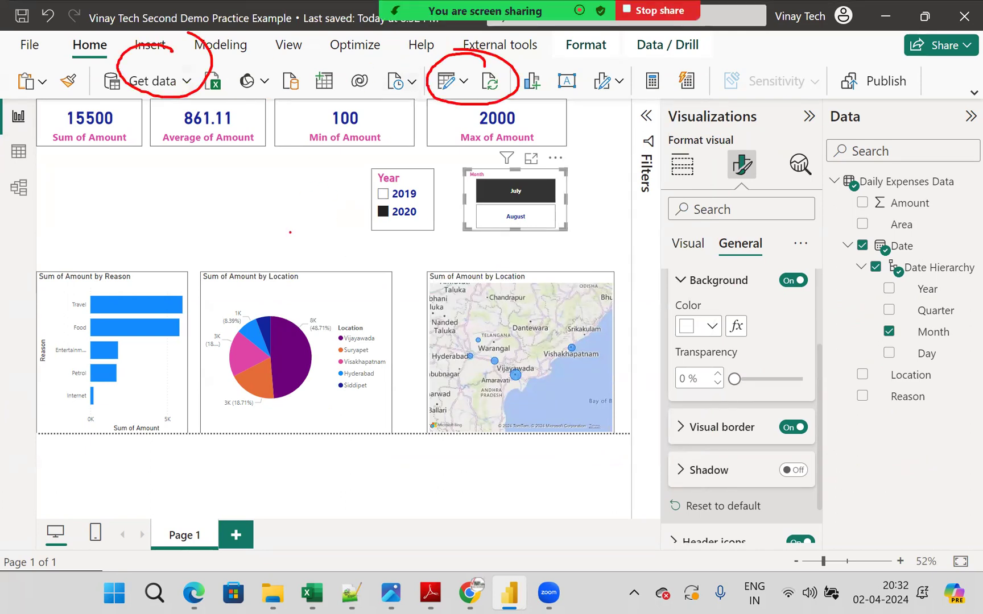
{"action": "left_click_drag", "start_coordinate": [302, 217], "coordinate": [336, 196]}
{"action": "mouse_move", "coordinate": [620, 128]}
{"action": "left_mouse_down"}
{"action": "mouse_move", "coordinate": [501, 84]}
{"action": "mouse_move", "coordinate": [30, 259]}
{"action": "mouse_move", "coordinate": [489, 477]}
{"action": "mouse_move", "coordinate": [519, 88]}
{"action": "left_mouse_up"}
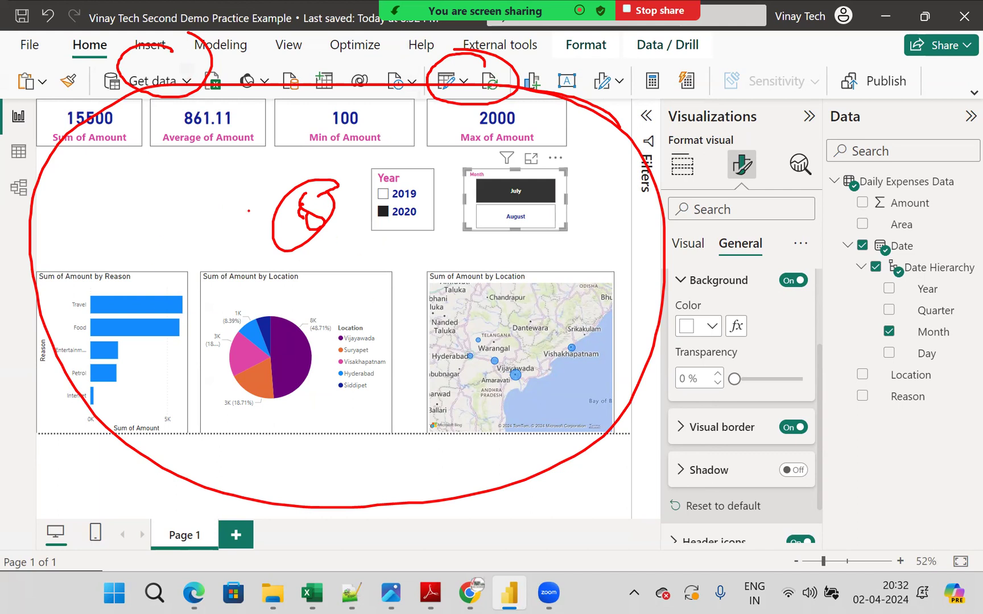
{"action": "mouse_move", "coordinate": [599, 216]}
{"action": "left_mouse_down"}
{"action": "mouse_move", "coordinate": [805, 210]}
{"action": "mouse_move", "coordinate": [794, 243]}
{"action": "left_mouse_up"}
{"action": "mouse_move", "coordinate": [838, 186]}
{"action": "left_mouse_down"}
{"action": "mouse_move", "coordinate": [935, 171]}
{"action": "mouse_move", "coordinate": [824, 188]}
{"action": "mouse_move", "coordinate": [821, 165]}
{"action": "left_mouse_up"}
{"action": "mouse_move", "coordinate": [828, 330]}
{"action": "left_mouse_down"}
{"action": "mouse_move", "coordinate": [819, 348]}
{"action": "mouse_move", "coordinate": [939, 351]}
{"action": "left_mouse_up"}
{"action": "mouse_move", "coordinate": [863, 357]}
{"action": "left_mouse_down"}
{"action": "mouse_move", "coordinate": [873, 390]}
{"action": "mouse_move", "coordinate": [904, 369]}
{"action": "mouse_move", "coordinate": [941, 374]}
{"action": "mouse_move", "coordinate": [943, 387]}
{"action": "left_mouse_up"}
{"action": "mouse_move", "coordinate": [883, 508]}
{"action": "left_mouse_down"}
{"action": "mouse_move", "coordinate": [889, 522]}
{"action": "mouse_move", "coordinate": [866, 549]}
{"action": "left_mouse_up"}
{"action": "mouse_move", "coordinate": [907, 521]}
{"action": "left_mouse_down"}
{"action": "mouse_move", "coordinate": [922, 538]}
{"action": "mouse_move", "coordinate": [902, 443]}
{"action": "left_mouse_up"}
{"action": "mouse_move", "coordinate": [902, 443]}
{"action": "left_mouse_down"}
{"action": "mouse_move", "coordinate": [884, 477]}
{"action": "mouse_move", "coordinate": [927, 453]}
{"action": "left_mouse_up"}
{"action": "mouse_move", "coordinate": [954, 496]}
{"action": "left_mouse_down"}
{"action": "mouse_move", "coordinate": [974, 452]}
{"action": "mouse_move", "coordinate": [913, 262]}
{"action": "mouse_move", "coordinate": [982, 250]}
{"action": "left_mouse_up"}
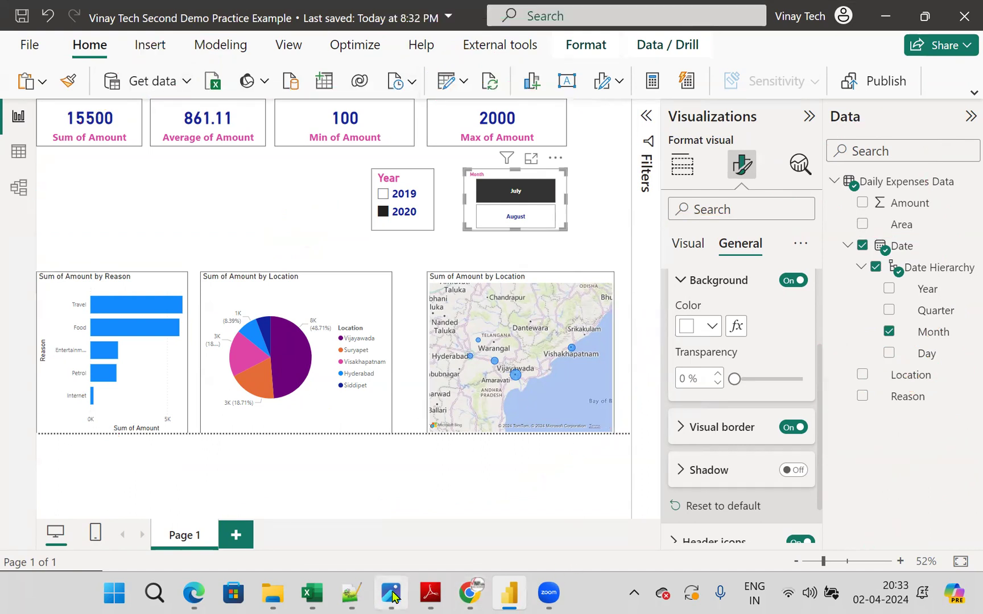
- Switch to the slide images in Photos and review them backwards from the Self Service BI example to the Power BI Demo slide
{"action": "left_click", "coordinate": [392, 594]}
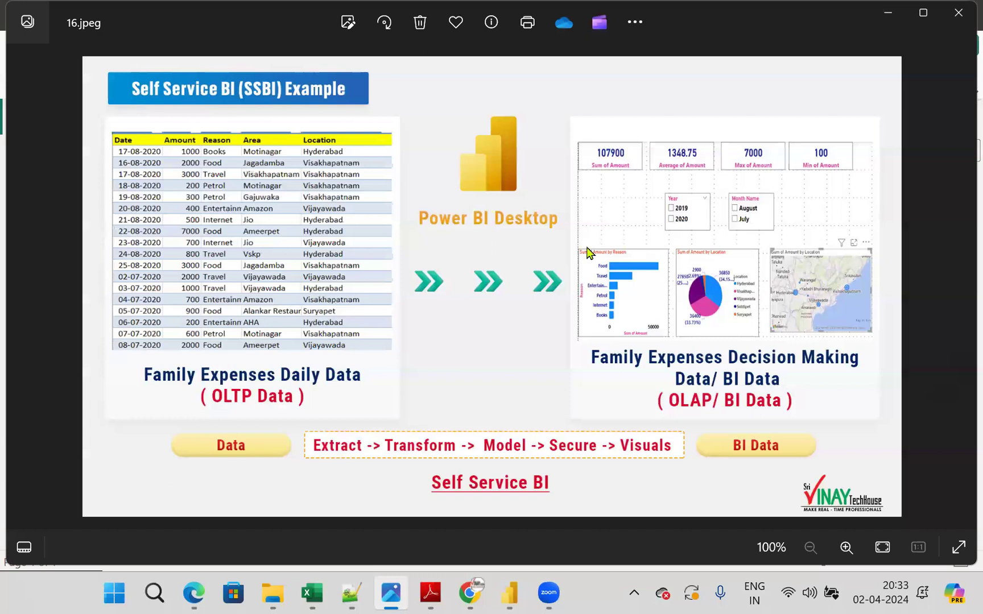
{"action": "left_click", "coordinate": [21, 286]}
{"action": "left_click", "coordinate": [23, 300]}
{"action": "left_click", "coordinate": [23, 299]}
{"action": "left_click", "coordinate": [23, 300]}
{"action": "left_click", "coordinate": [23, 300]}
{"action": "left_click", "coordinate": [23, 300]}
{"action": "left_click", "coordinate": [22, 300]}
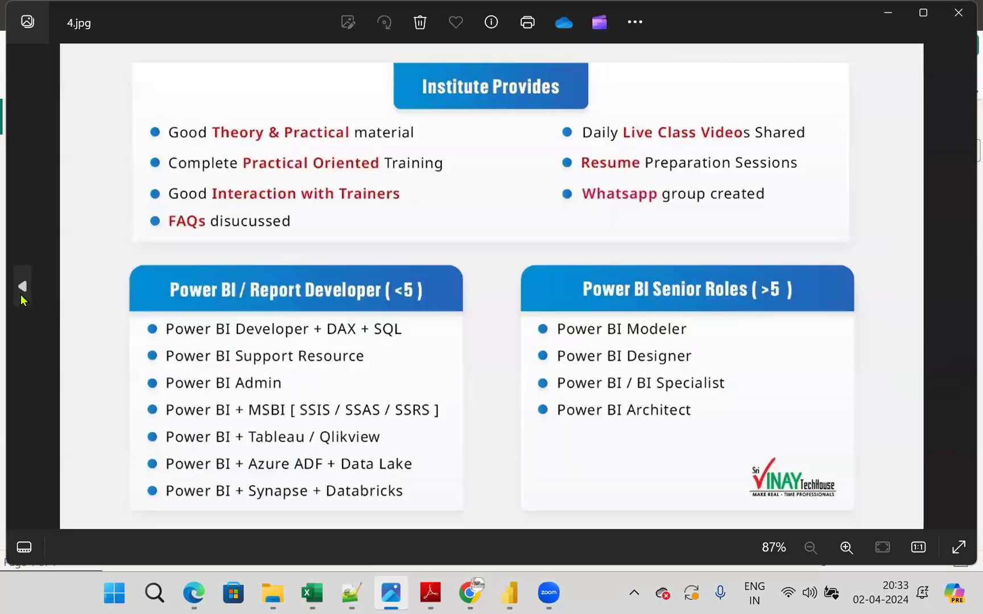
{"action": "left_click", "coordinate": [21, 296]}
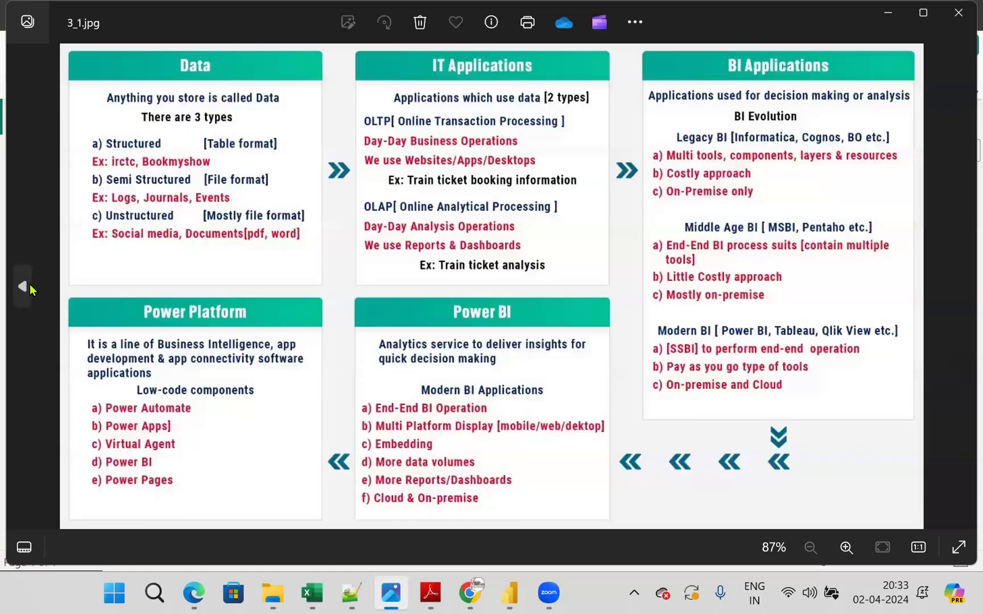
{"action": "left_click", "coordinate": [20, 296]}
{"action": "scroll", "coordinate": [318, 312], "scroll_direction": "up", "scroll_amount": 1}
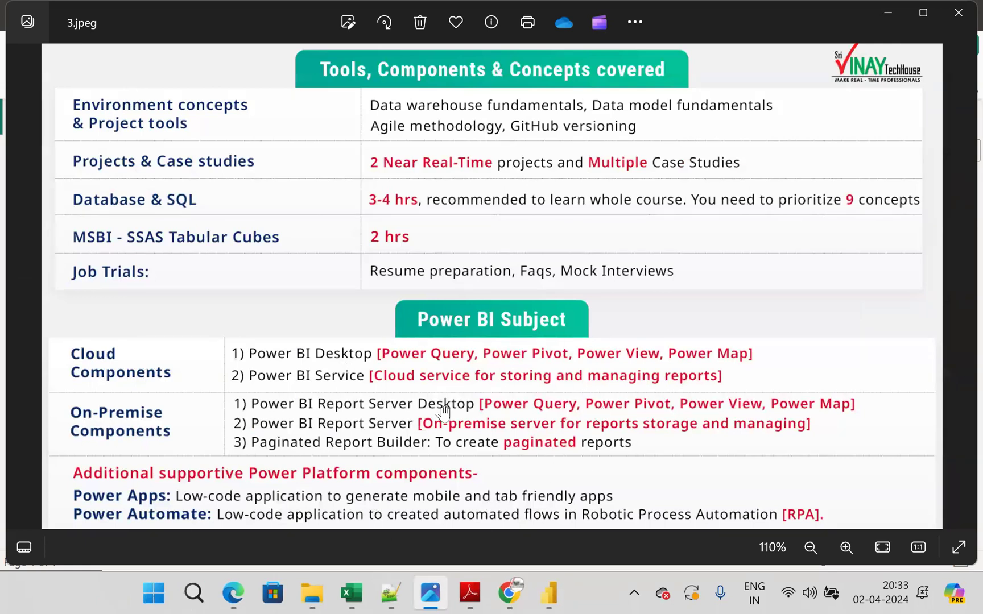
{"action": "left_click", "coordinate": [24, 296]}
{"action": "left_click", "coordinate": [23, 295]}
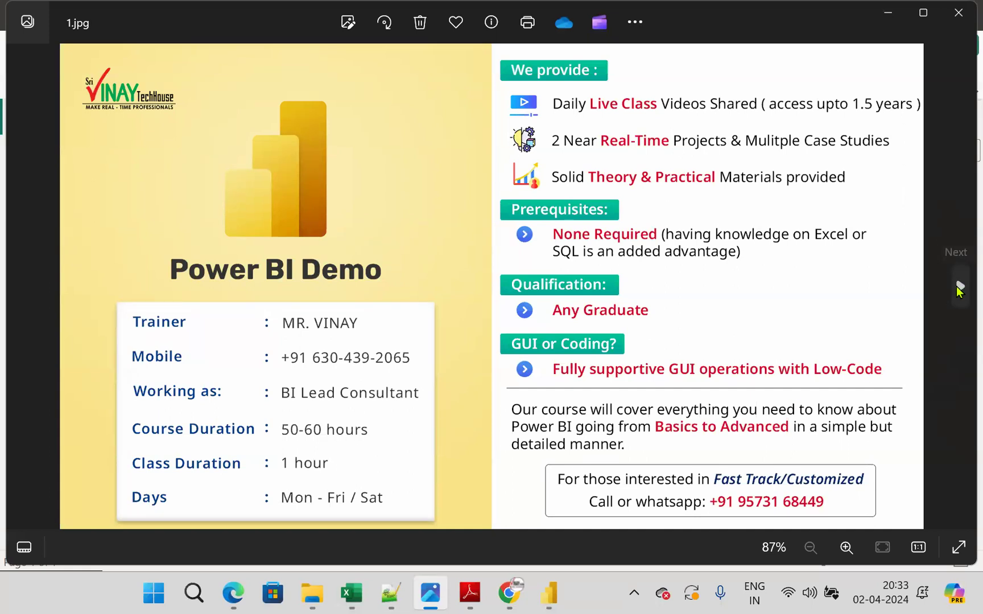
- Review the slides forward from the demo agenda to the Institute Provides slide and close the image viewer
{"action": "left_click", "coordinate": [961, 301]}
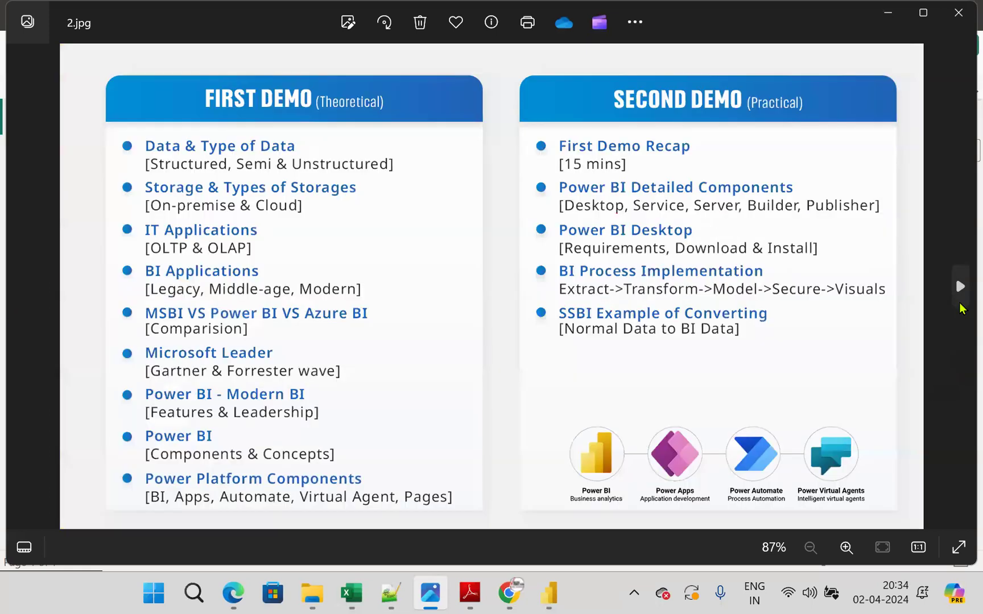
{"action": "left_click", "coordinate": [961, 303]}
{"action": "left_click", "coordinate": [960, 296]}
{"action": "left_click", "coordinate": [959, 287]}
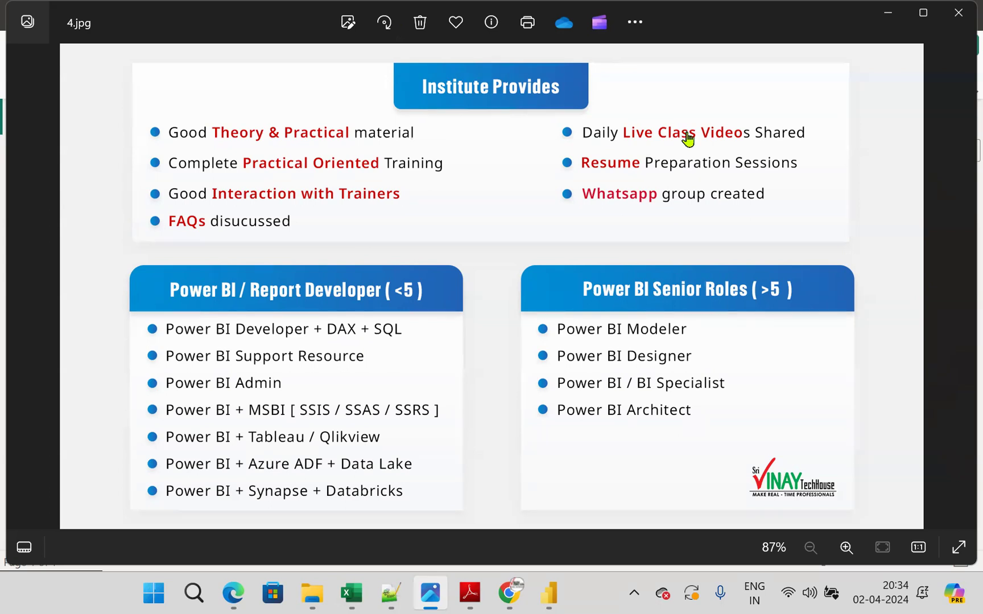
{"action": "key", "text": "alt+F4"}
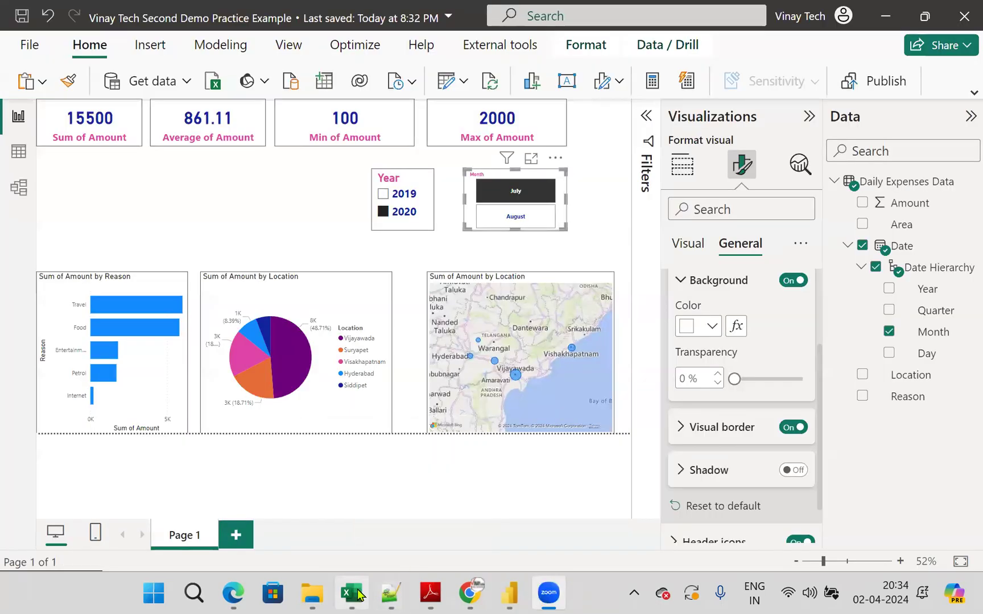
- Switch to the session description in Notepad++ and select the line asking attendees for their email address and mobile number
{"action": "left_click", "coordinate": [390, 592]}
{"action": "scroll", "coordinate": [531, 469], "scroll_direction": "up", "scroll_amount": 14}
{"action": "scroll", "coordinate": [536, 464], "scroll_direction": "up", "scroll_amount": 20}
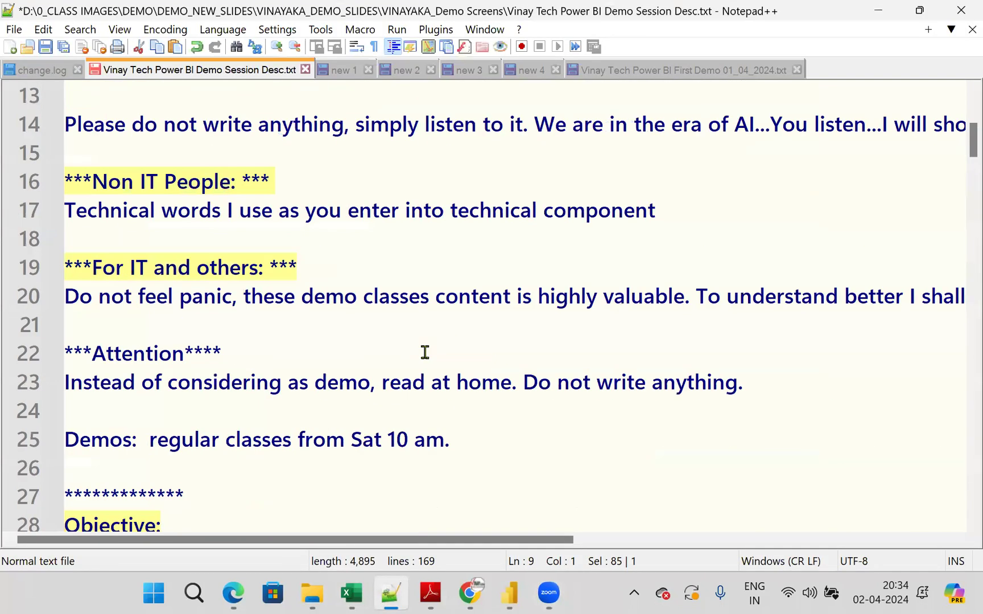
{"action": "scroll", "coordinate": [425, 352], "scroll_direction": "up", "scroll_amount": 3}
{"action": "left_click", "coordinate": [907, 256]}
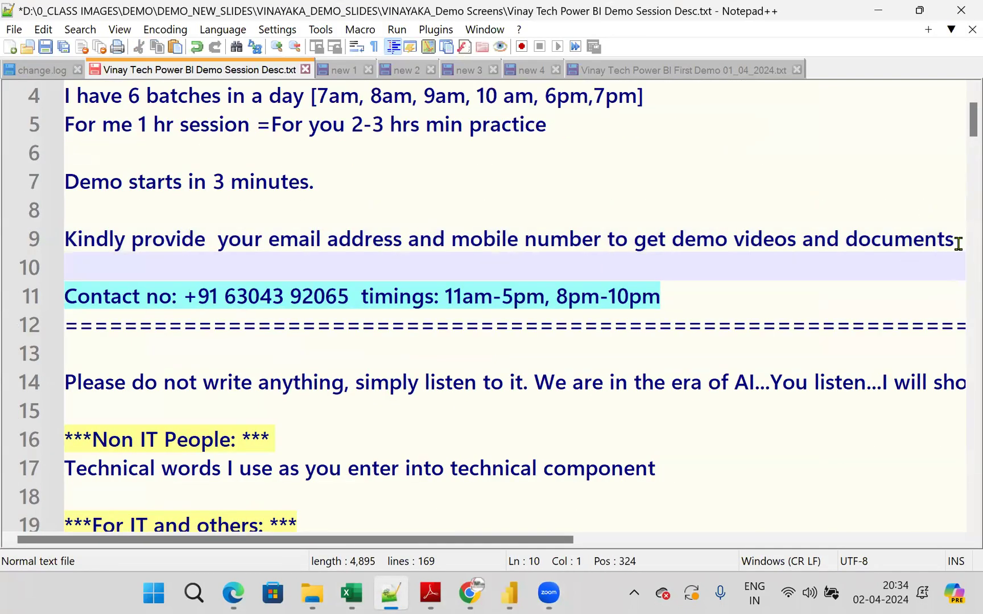
{"action": "left_click", "coordinate": [57, 246]}
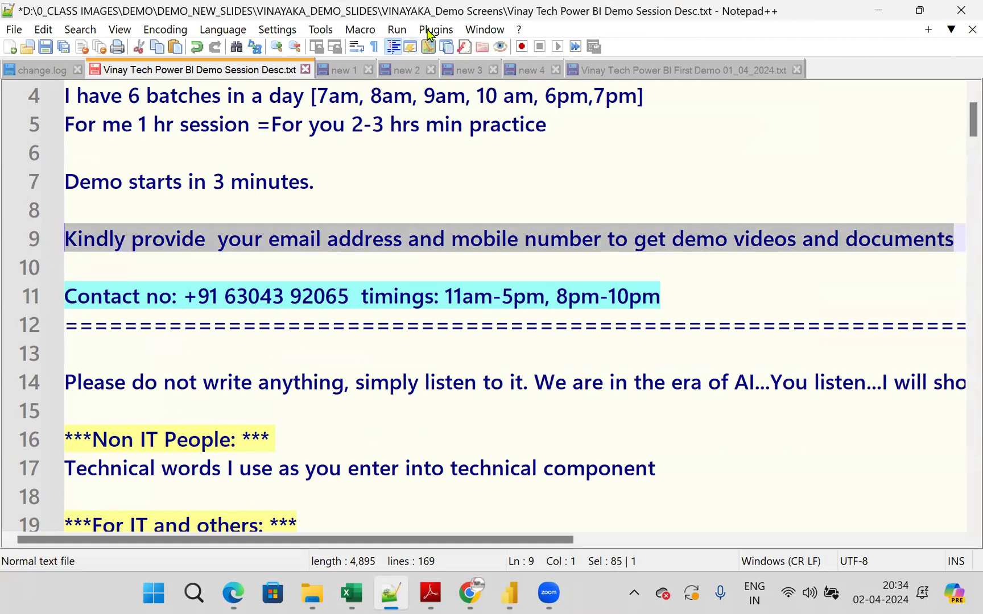
{"action": "left_click", "coordinate": [407, 370]}
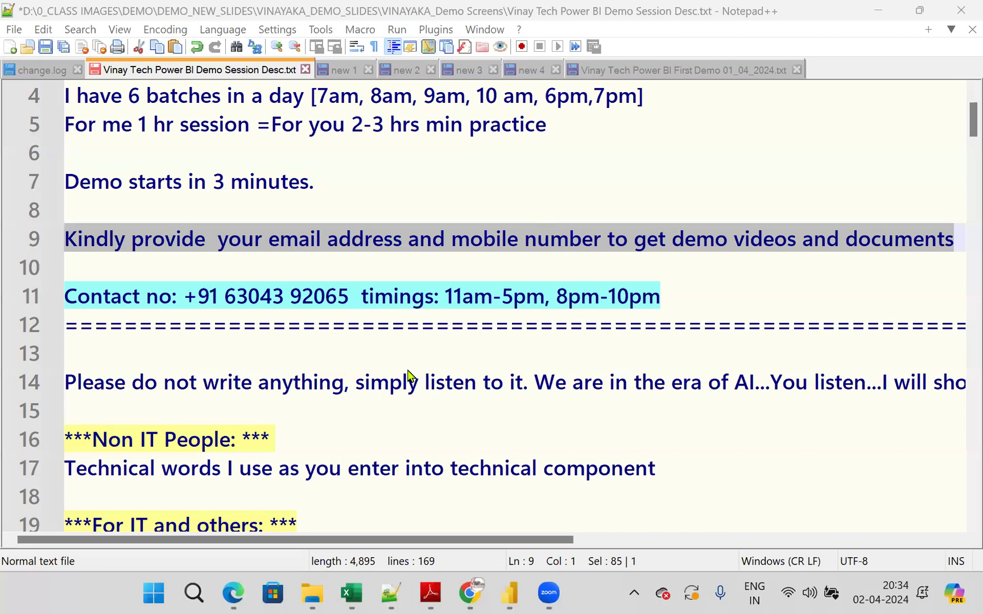
- Select the contact number and timings line and review the batch schedule at the start of the session description
{"action": "left_click_drag", "start_coordinate": [704, 295], "coordinate": [43, 296]}
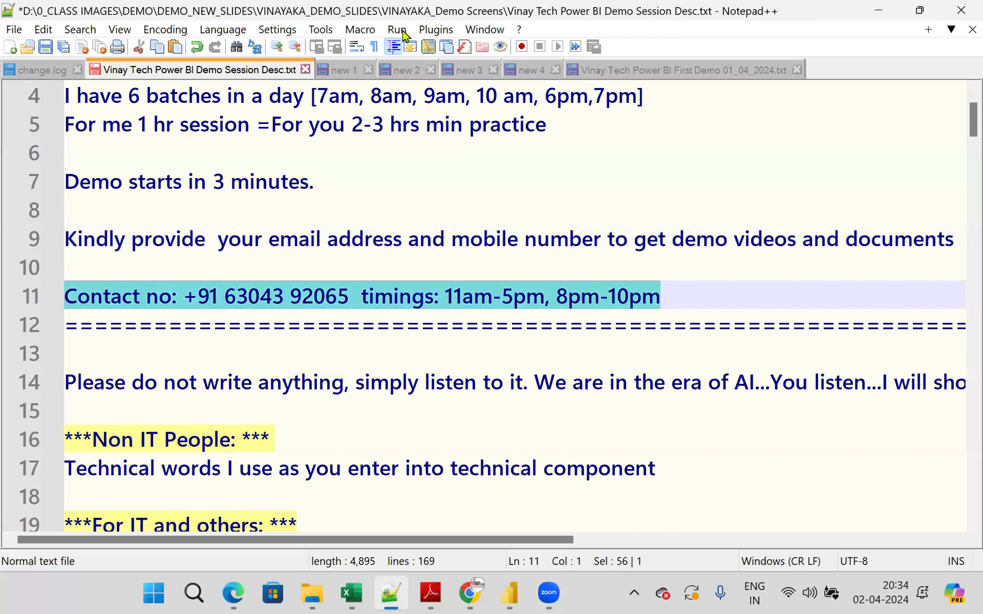
{"action": "left_click", "coordinate": [705, 406]}
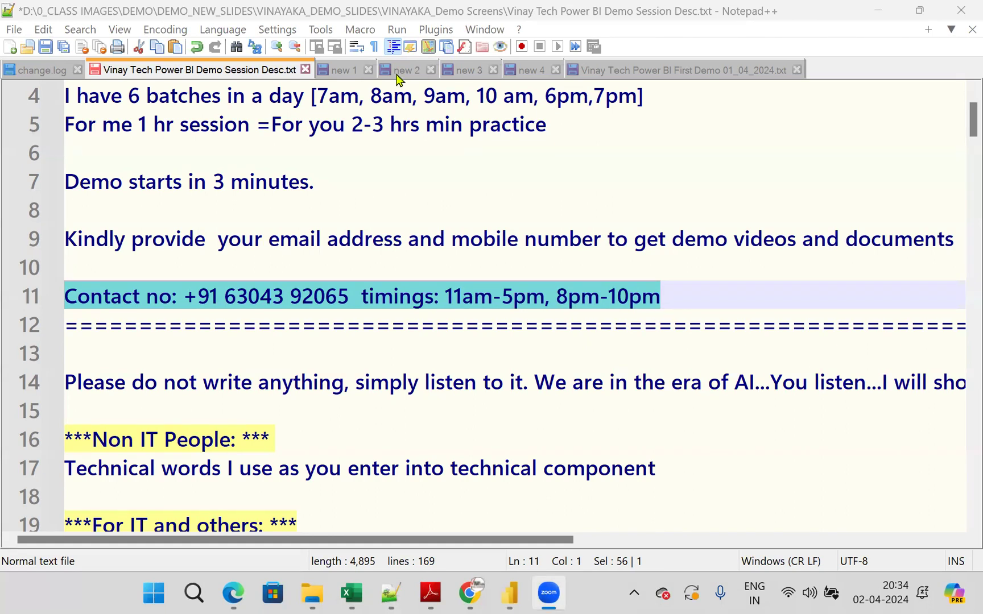
{"action": "scroll", "coordinate": [471, 231], "scroll_direction": "up", "scroll_amount": 1}
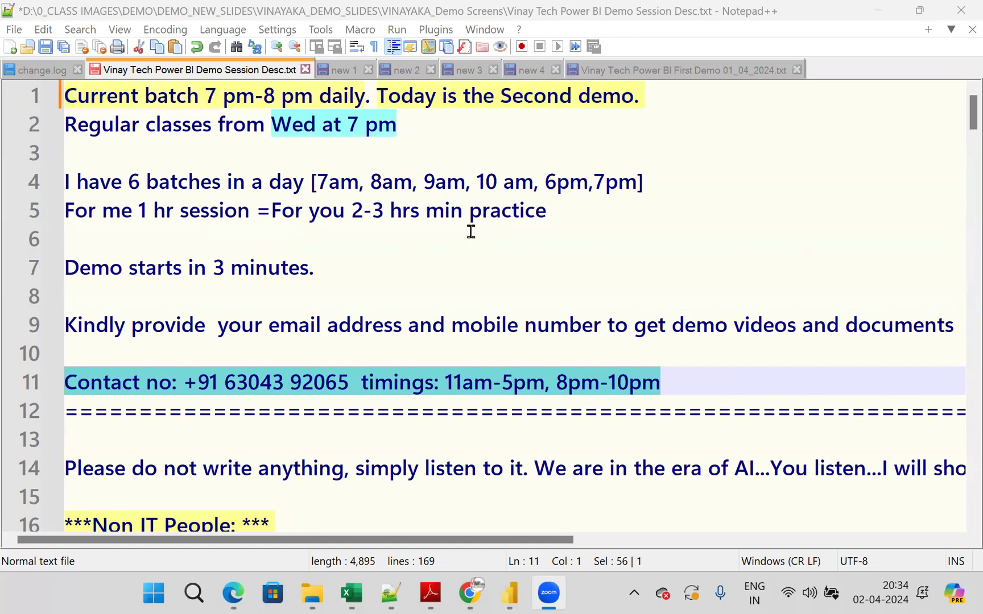